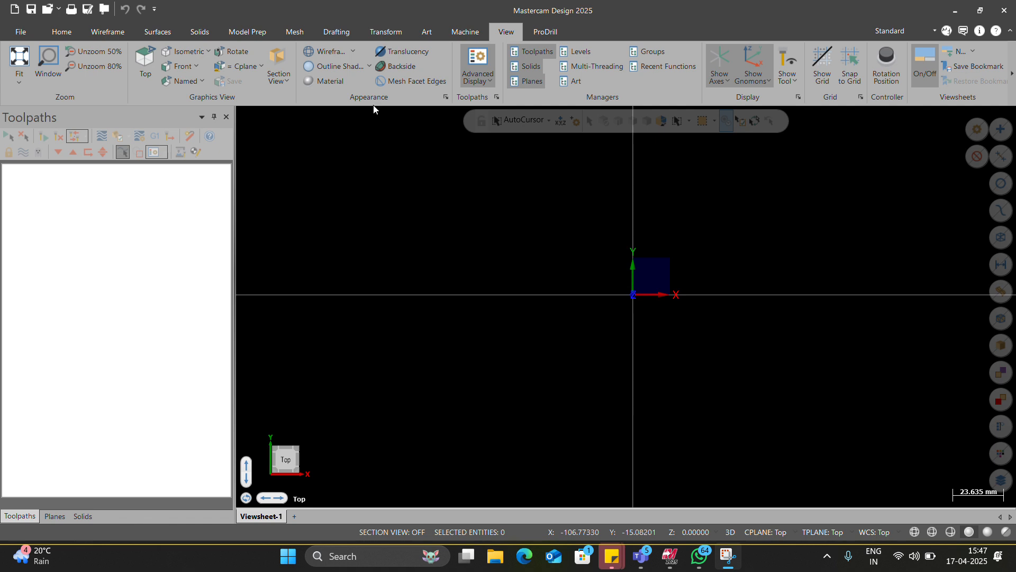
{"action": "key", "text": "alt+Tab"}
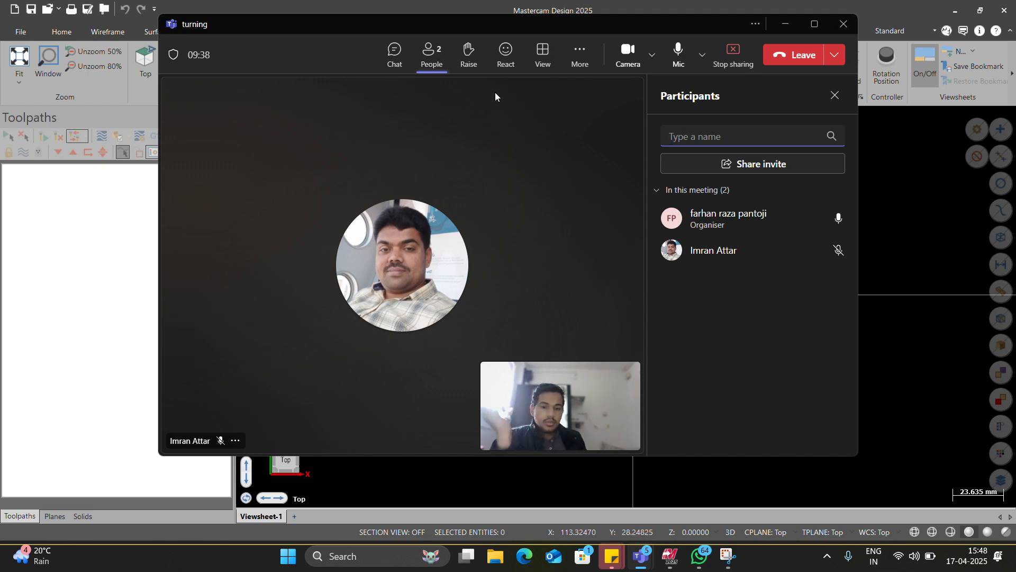
{"action": "left_click", "coordinate": [787, 24]}
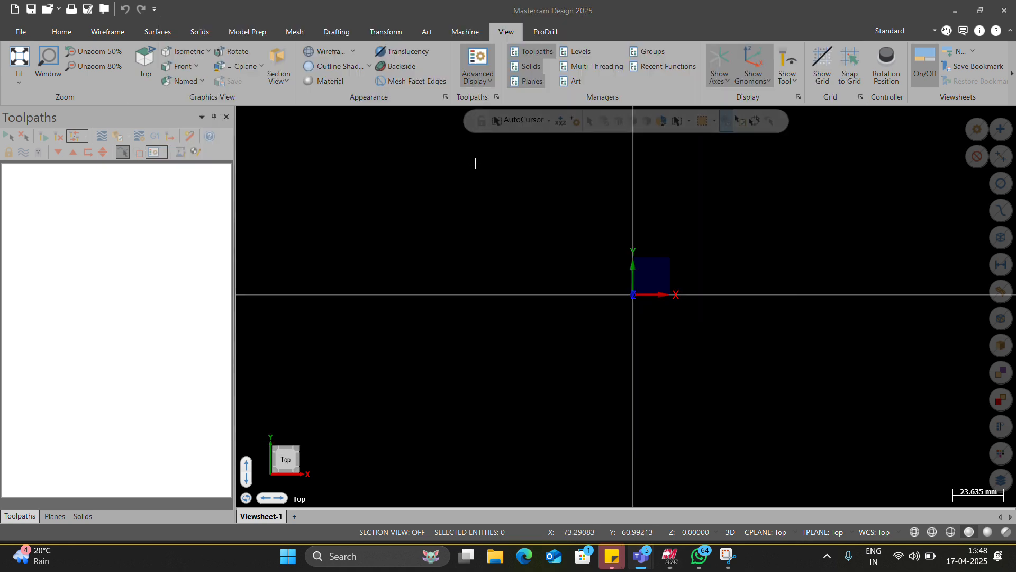
Step: Open the recent file turning.emcam from the online class folder
{"action": "left_click", "coordinate": [74, 36]}
{"action": "left_click", "coordinate": [92, 38]}
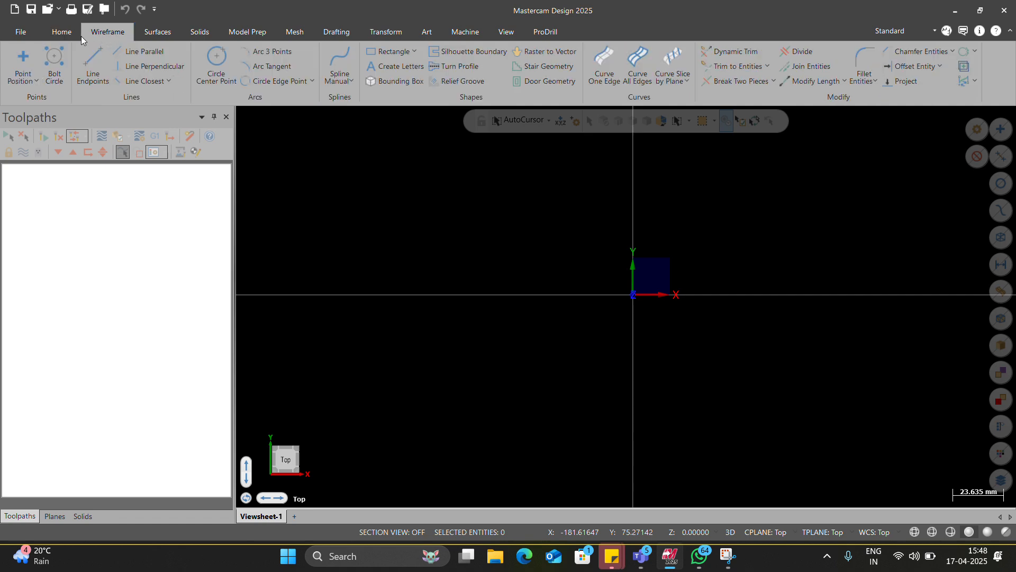
{"action": "left_click", "coordinate": [34, 33]}
{"action": "left_click", "coordinate": [52, 108]}
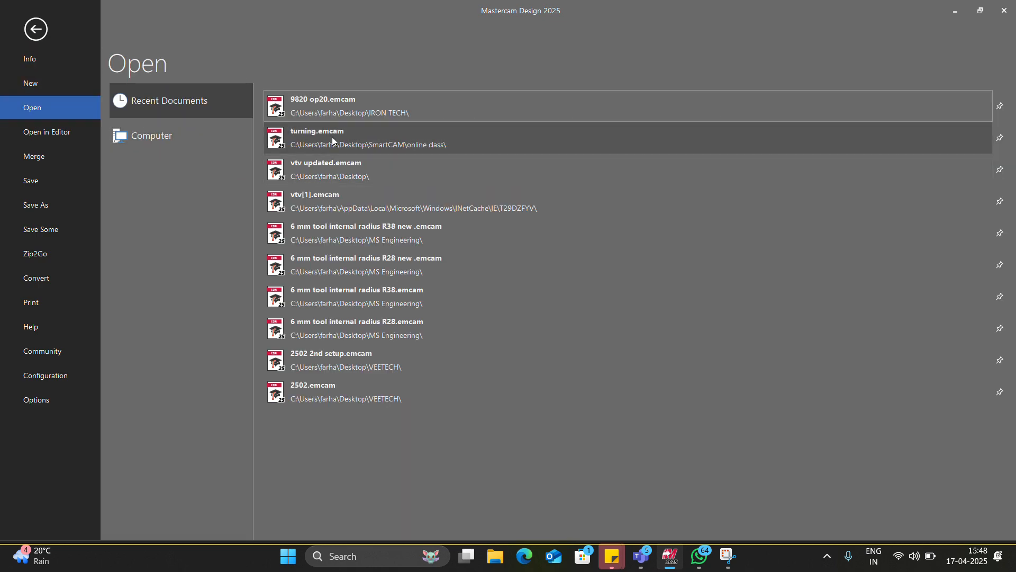
{"action": "left_click", "coordinate": [332, 140]}
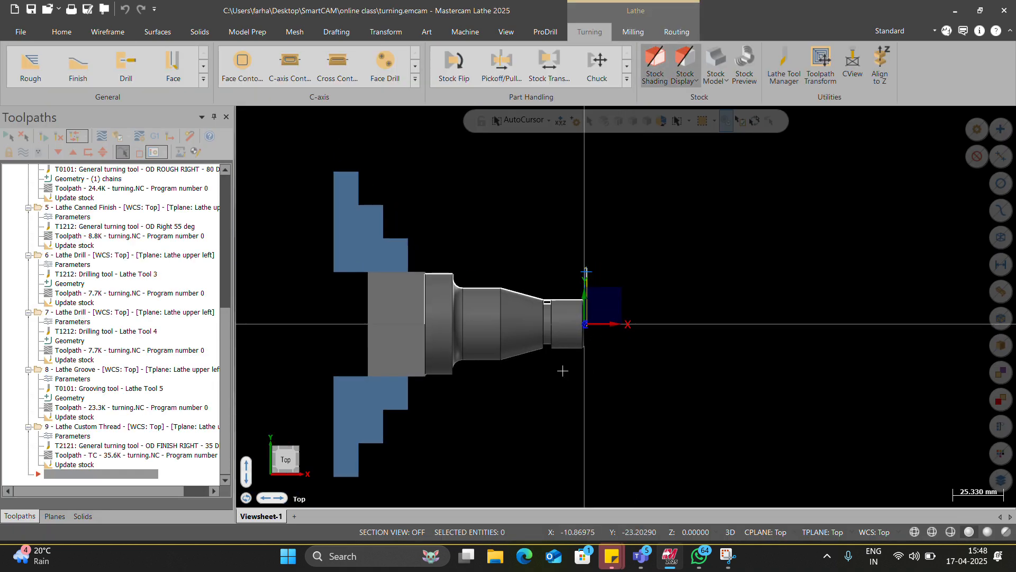
Step: Examine the turned shaft, its stepped profile and the chuck jaws from several angles
{"action": "scroll", "coordinate": [562, 370], "scroll_direction": "up", "scroll_amount": 2}
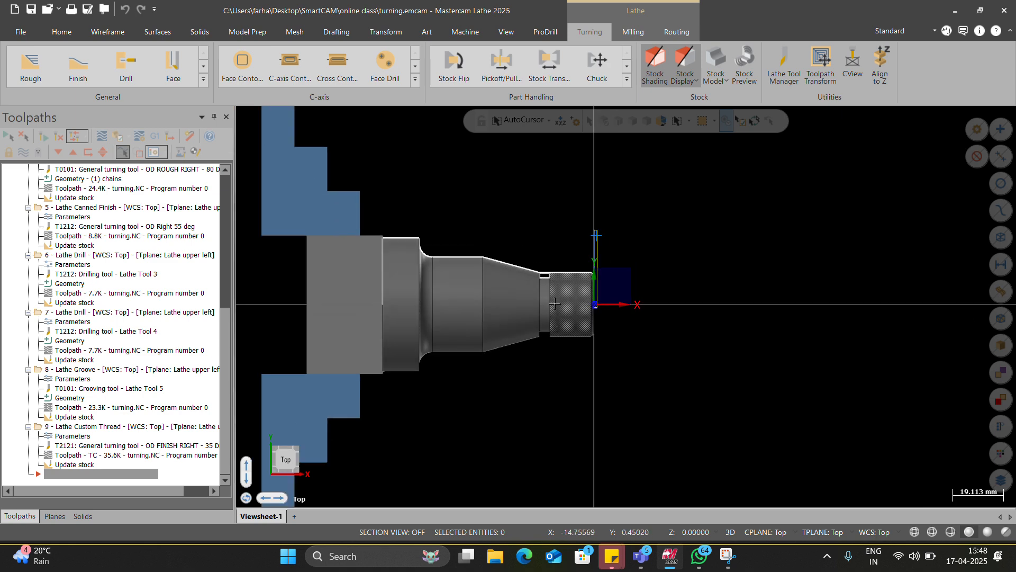
{"action": "scroll", "coordinate": [554, 303], "scroll_direction": "down", "scroll_amount": 2}
{"action": "scroll", "coordinate": [505, 343], "scroll_direction": "up", "scroll_amount": 5}
{"action": "middle_click_drag", "start_coordinate": [588, 306], "coordinate": [563, 298]}
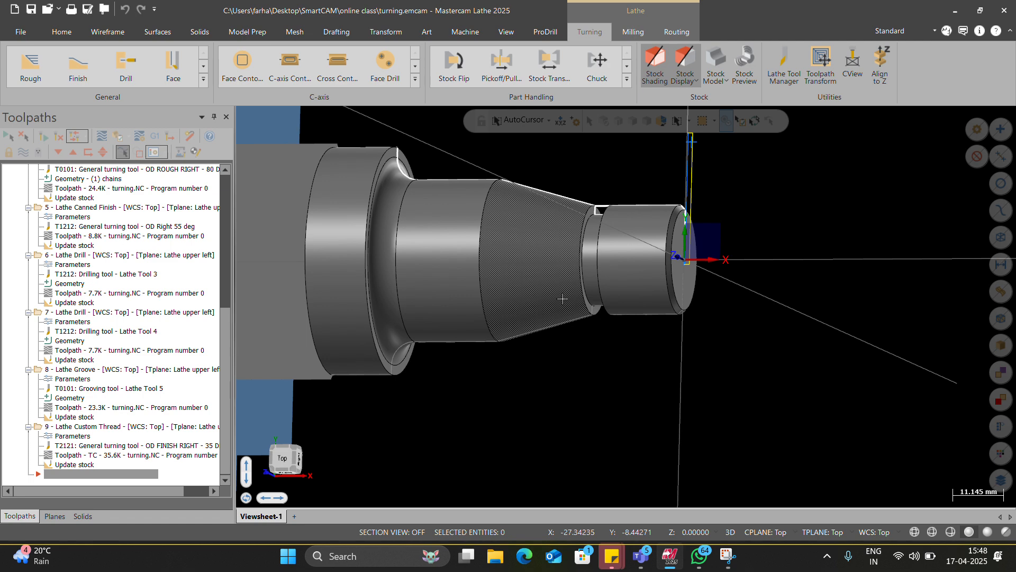
{"action": "scroll", "coordinate": [418, 343], "scroll_direction": "down", "scroll_amount": 2}
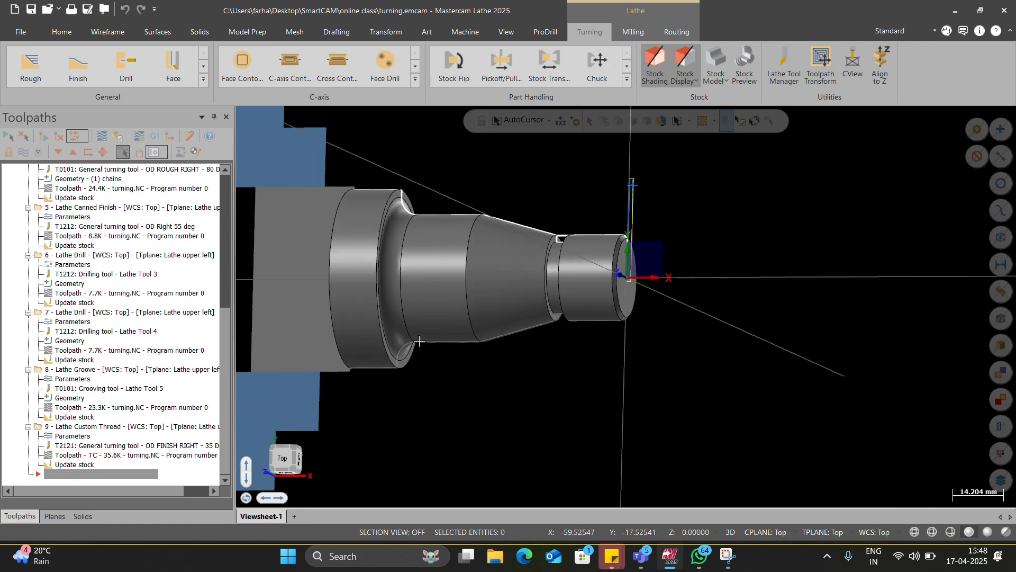
{"action": "scroll", "coordinate": [474, 334], "scroll_direction": "down", "scroll_amount": 3}
{"action": "scroll", "coordinate": [546, 307], "scroll_direction": "up", "scroll_amount": 1}
{"action": "middle_click_drag", "start_coordinate": [546, 307], "coordinate": [592, 317]}
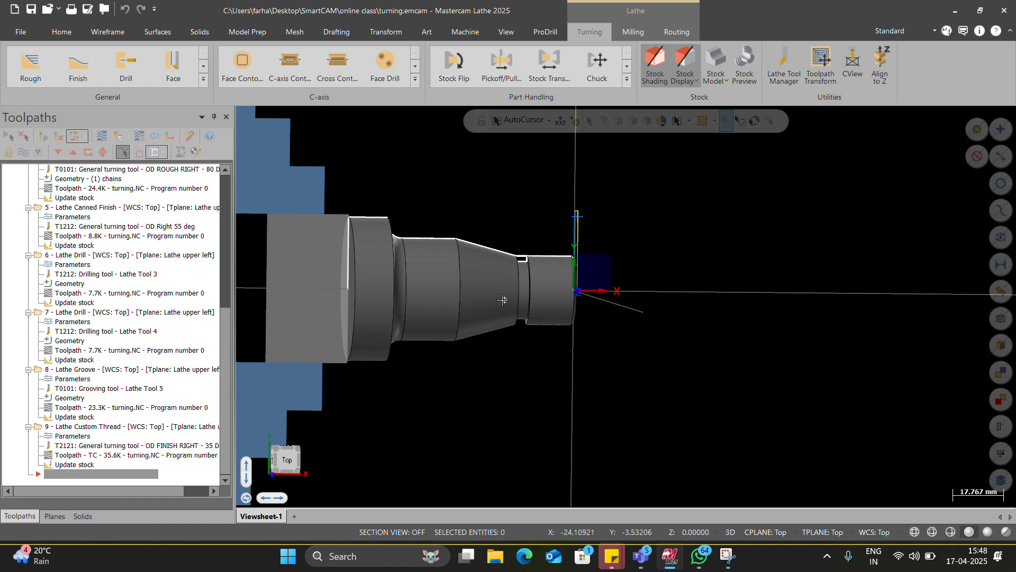
{"action": "middle_click_drag", "start_coordinate": [503, 299], "coordinate": [483, 303]}
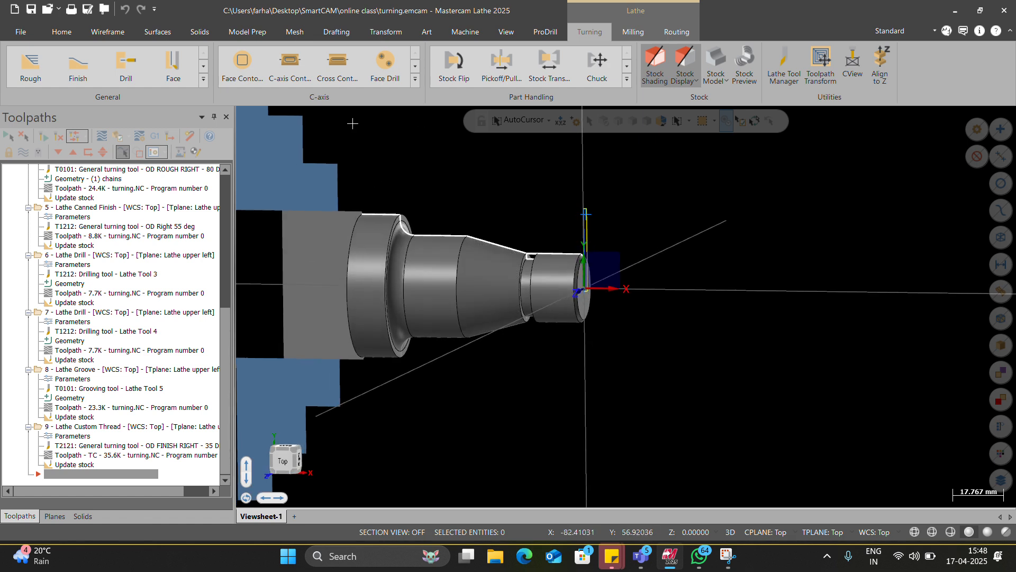
{"action": "scroll", "coordinate": [510, 292], "scroll_direction": "down", "scroll_amount": 4}
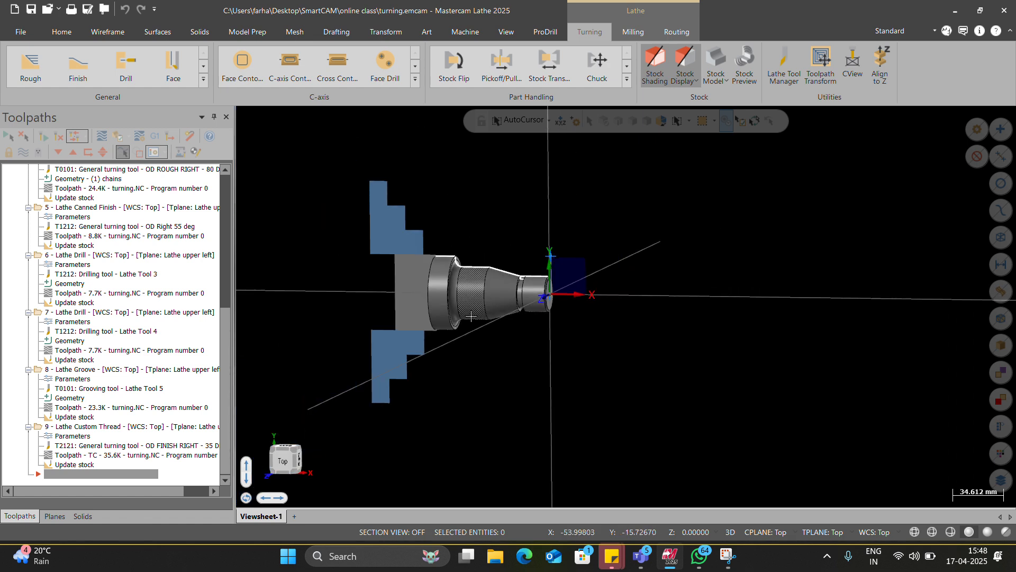
{"action": "scroll", "coordinate": [463, 312], "scroll_direction": "up", "scroll_amount": 4}
{"action": "scroll", "coordinate": [469, 307], "scroll_direction": "down", "scroll_amount": 4}
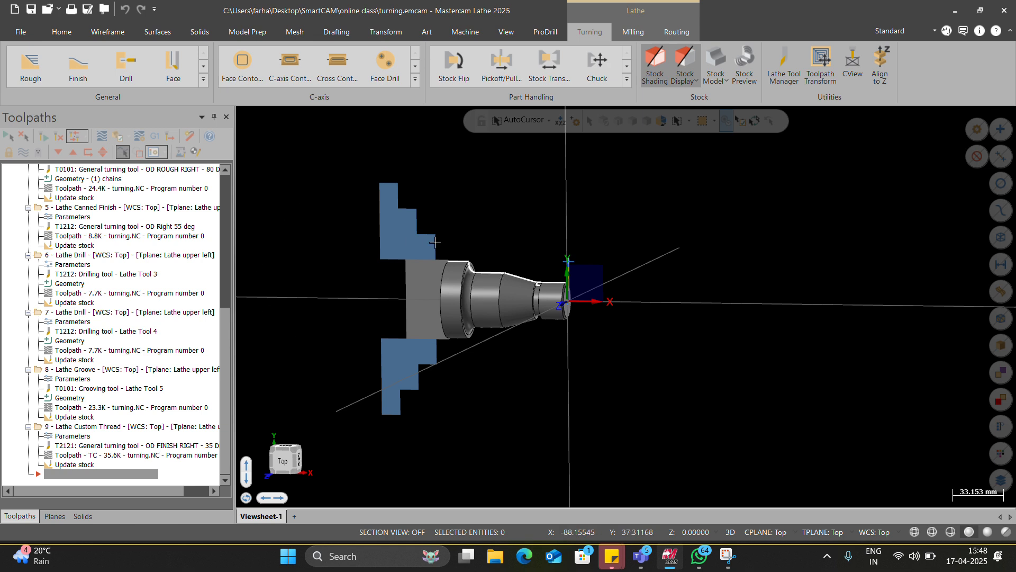
Step: Switch to the Teams meeting, find another participant by name, call them into the meeting and return to Mastercam
{"action": "key", "text": "alt+Tab"}
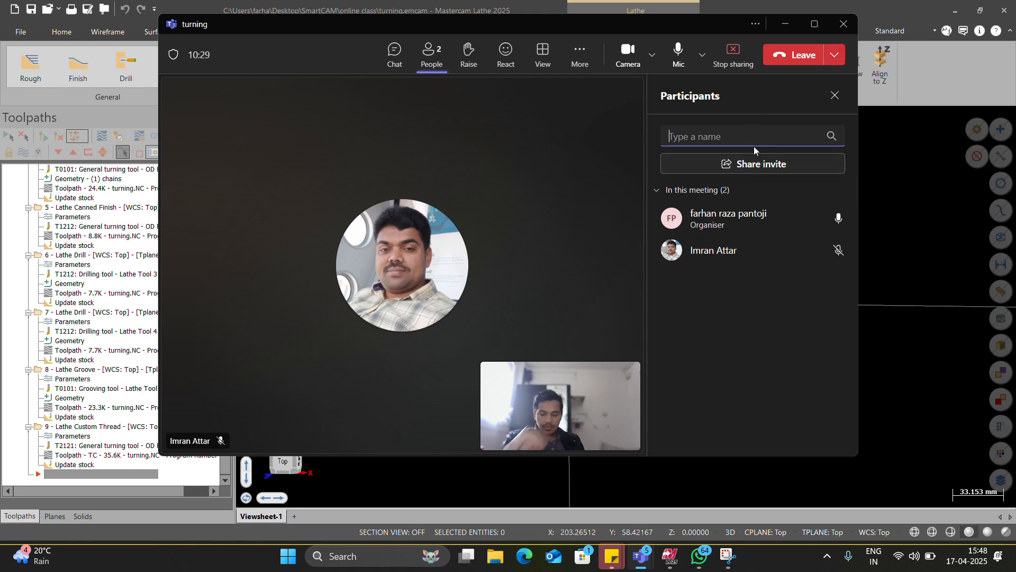
{"action": "type", "text": "asif"}
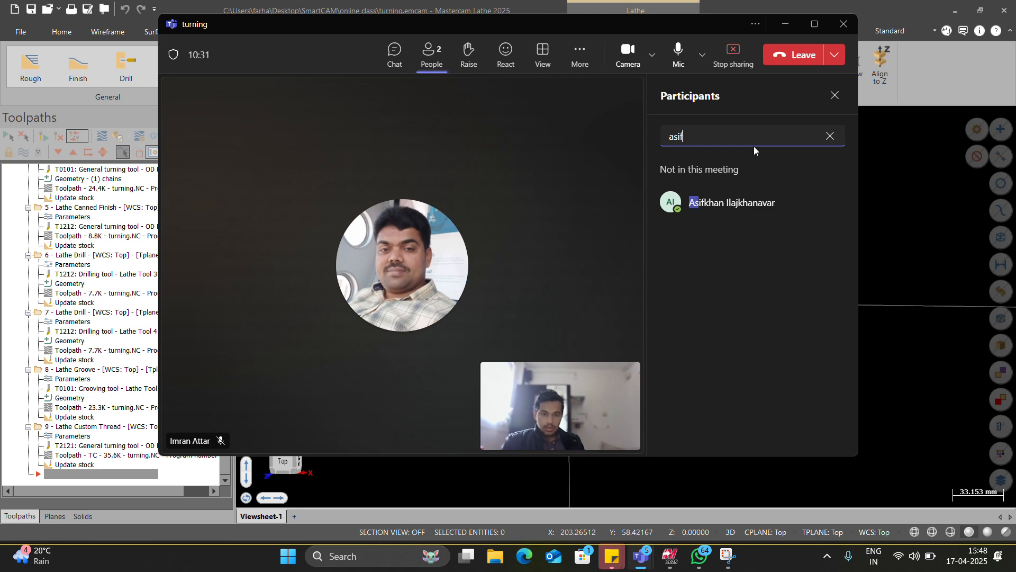
{"action": "left_click", "coordinate": [812, 202]}
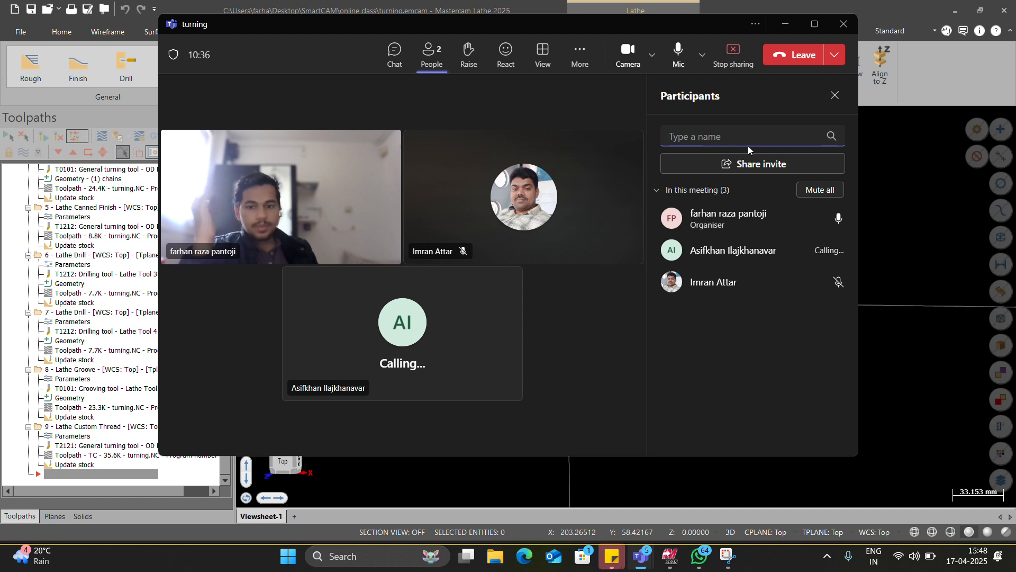
{"action": "left_click", "coordinate": [784, 25]}
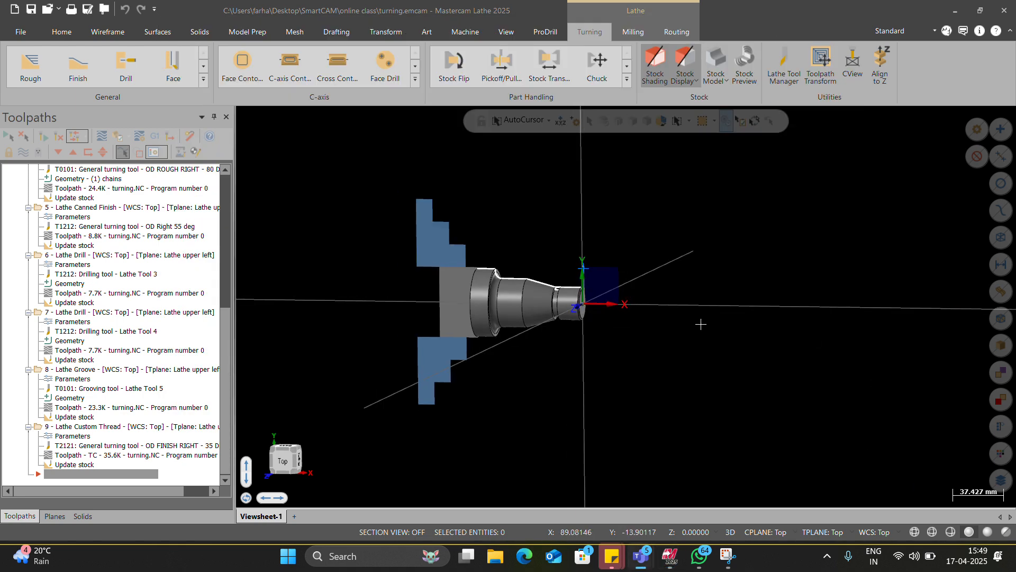
Step: Inspect the shaft in the chuck from a rotated angle and in the Top view
{"action": "scroll", "coordinate": [583, 336], "scroll_direction": "up", "scroll_amount": 2}
{"action": "scroll", "coordinate": [608, 349], "scroll_direction": "up", "scroll_amount": 2}
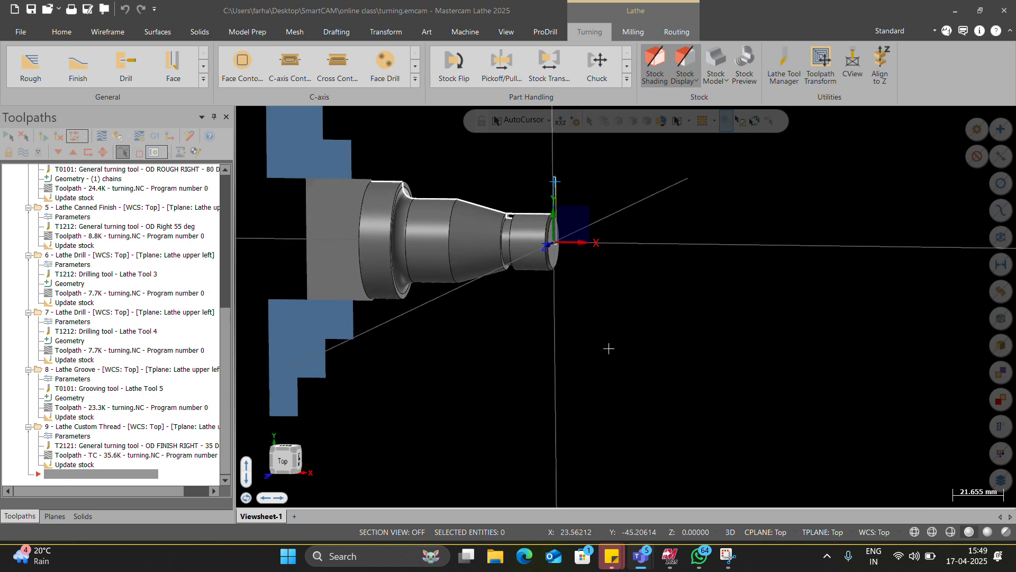
{"action": "middle_click_drag", "start_coordinate": [608, 347], "coordinate": [631, 223]}
{"action": "right_click", "coordinate": [629, 195]}
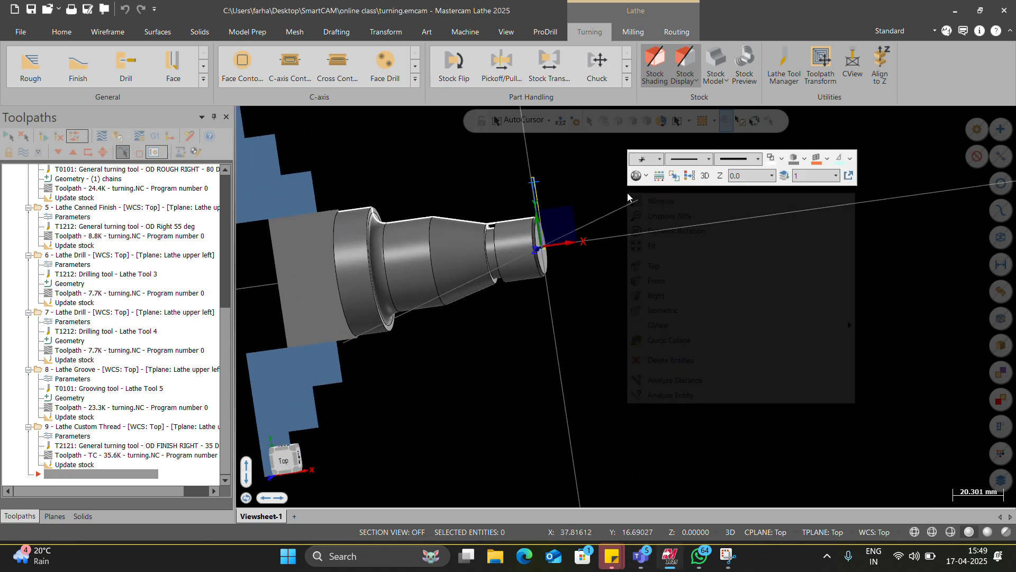
{"action": "left_click", "coordinate": [685, 267]}
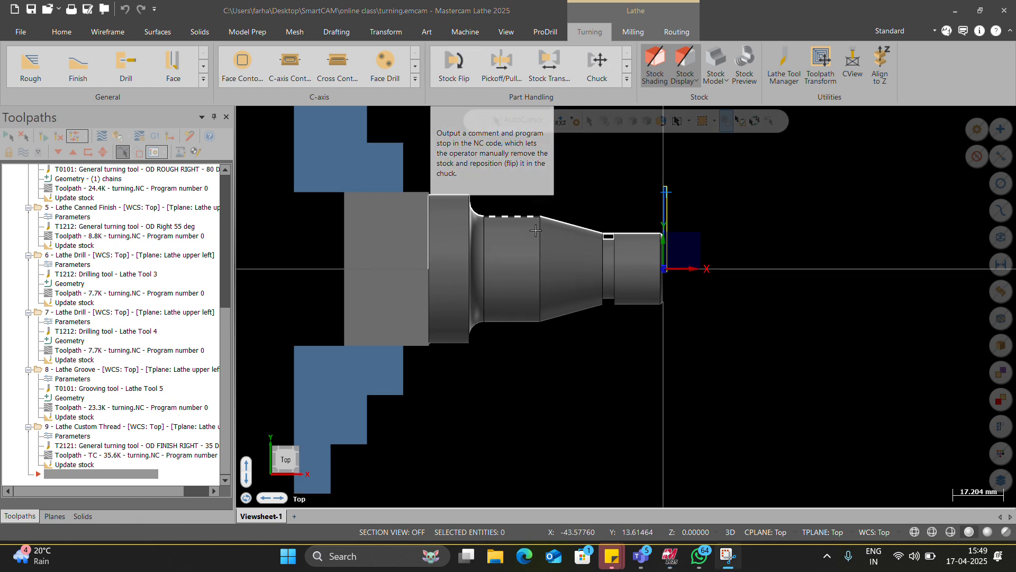
{"action": "scroll", "coordinate": [564, 293], "scroll_direction": "down", "scroll_amount": 3}
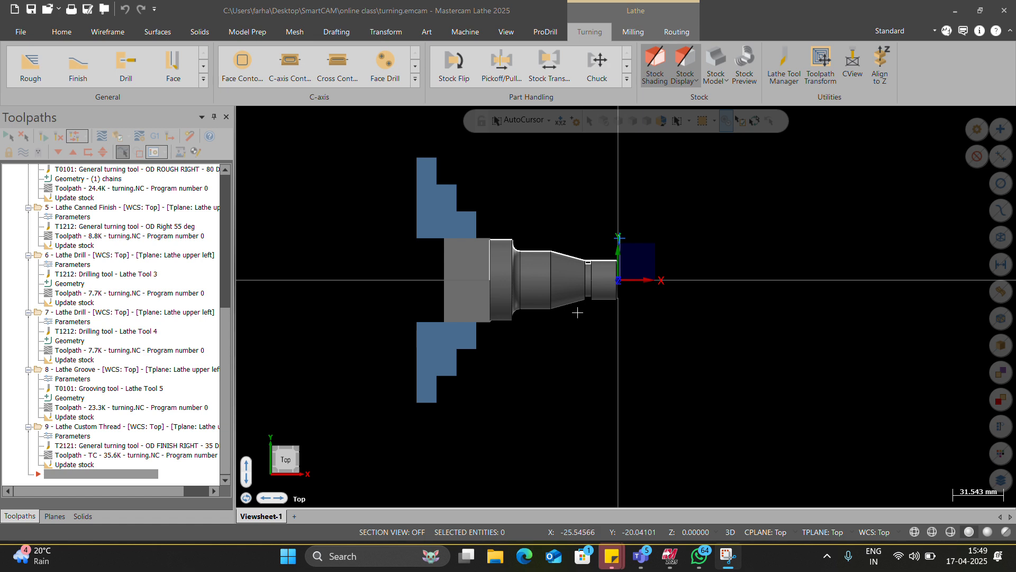
{"action": "scroll", "coordinate": [585, 335], "scroll_direction": "down", "scroll_amount": 1}
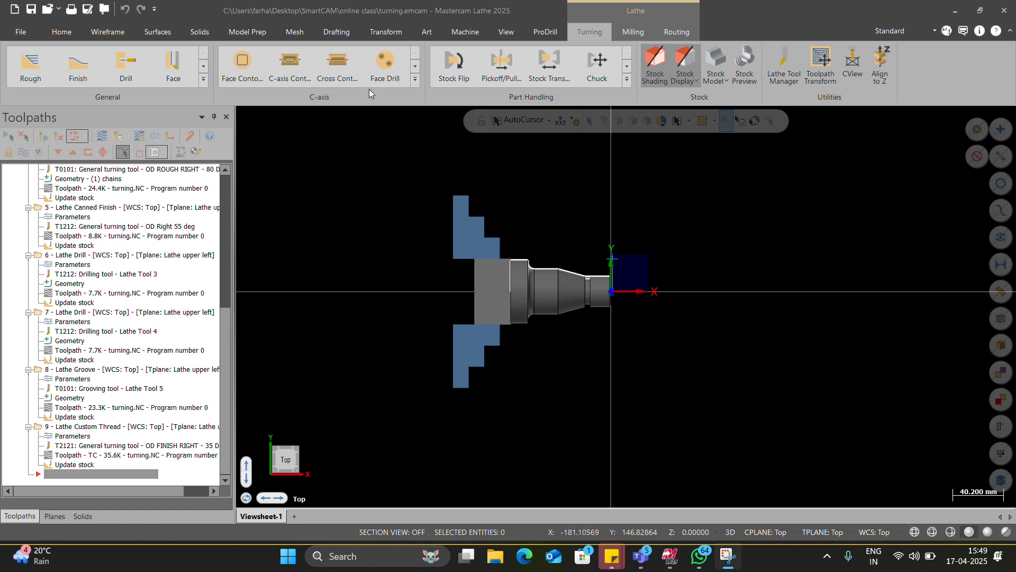
{"action": "scroll", "coordinate": [578, 304], "scroll_direction": "up", "scroll_amount": 3}
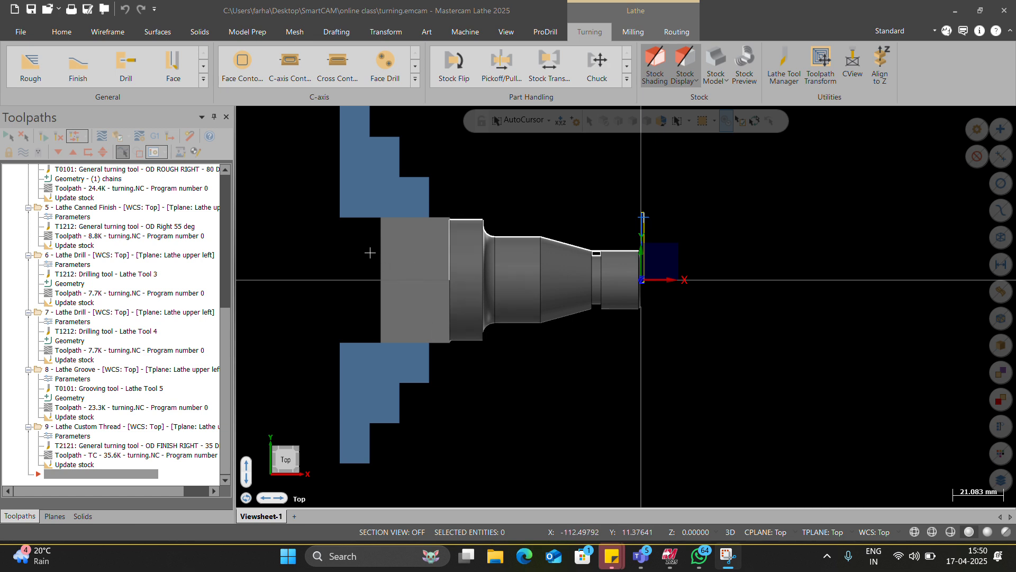
Step: Start a Lathe Stock Flip operation and select the shaft's profile geometry as the entities to transfer
{"action": "left_click", "coordinate": [462, 68]}
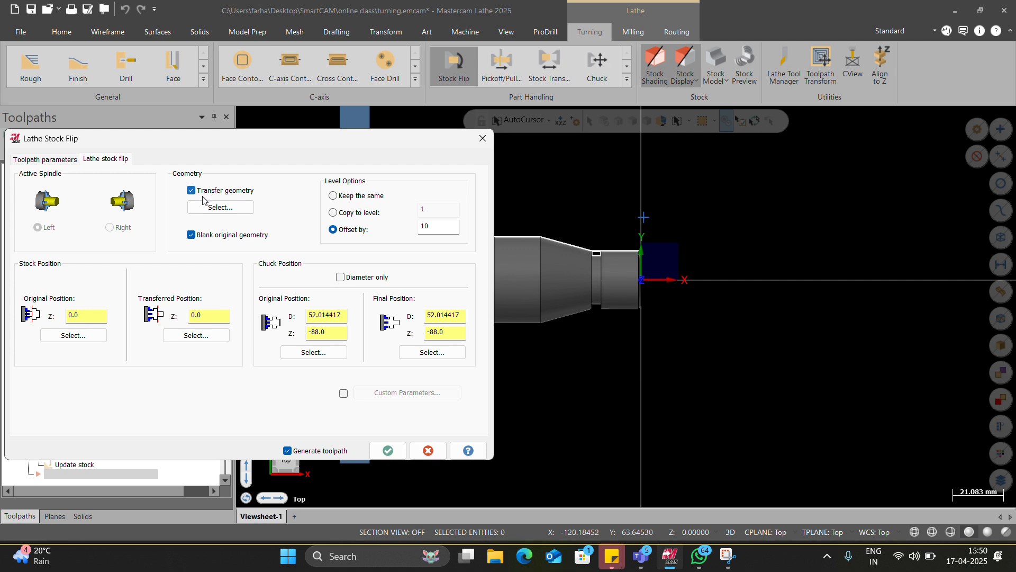
{"action": "left_click", "coordinate": [215, 207]}
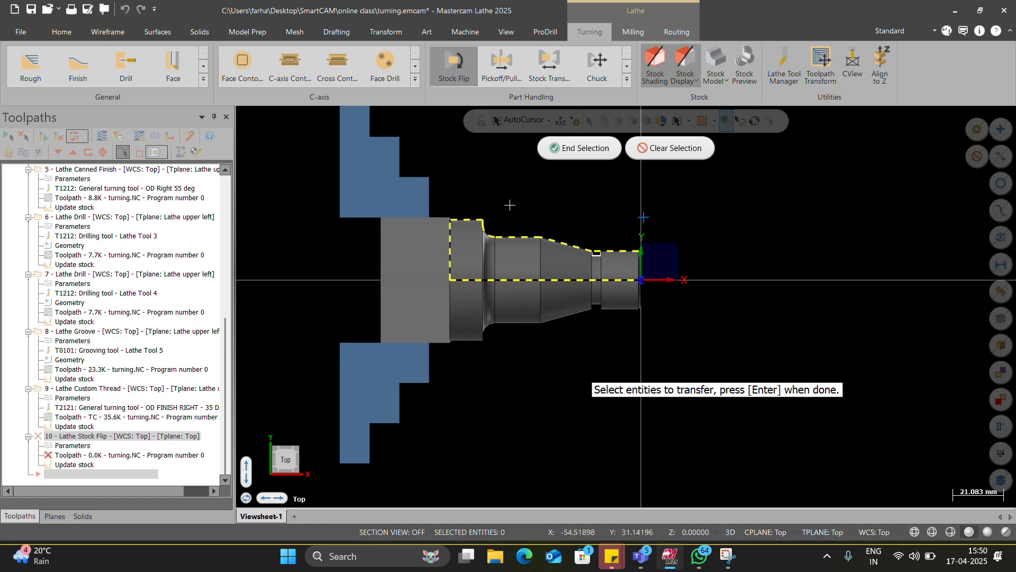
{"action": "left_click", "coordinate": [565, 150]}
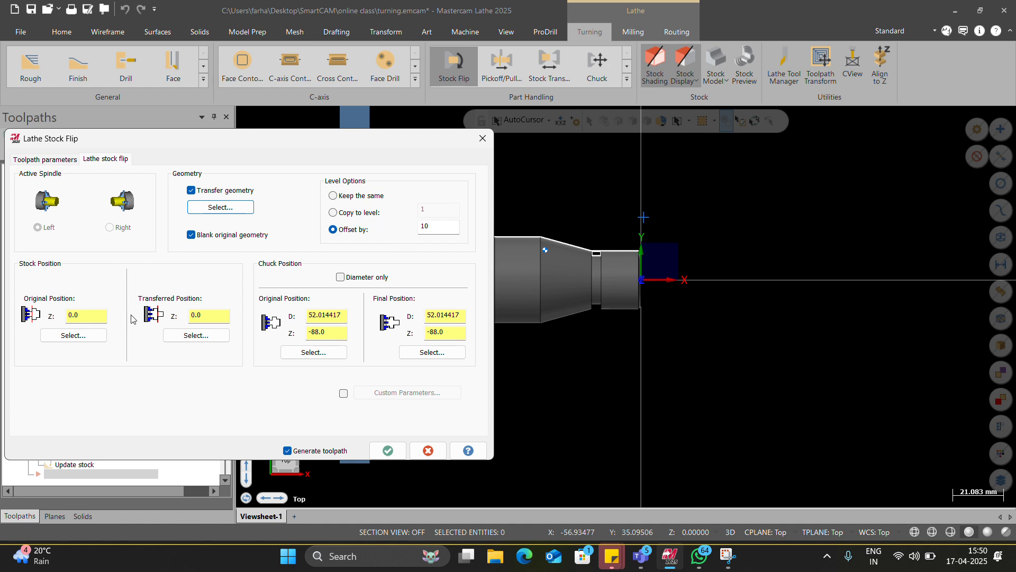
Step: Pick the shaft's rear face on the centreline as the transferred stock position, Z -79.385256, and generate the stock flip
{"action": "left_click", "coordinate": [195, 335]}
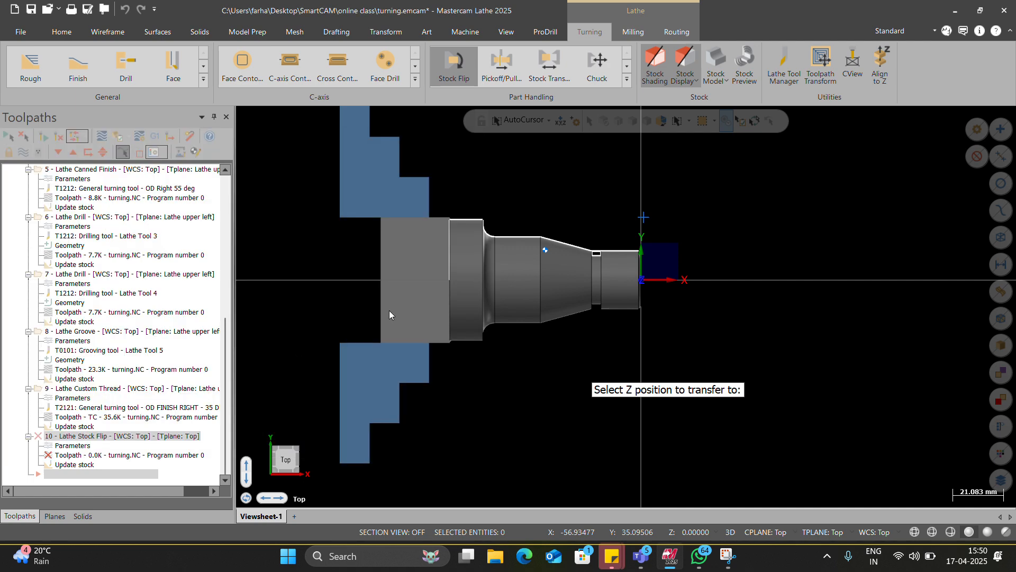
{"action": "scroll", "coordinate": [451, 279], "scroll_direction": "up", "scroll_amount": 6}
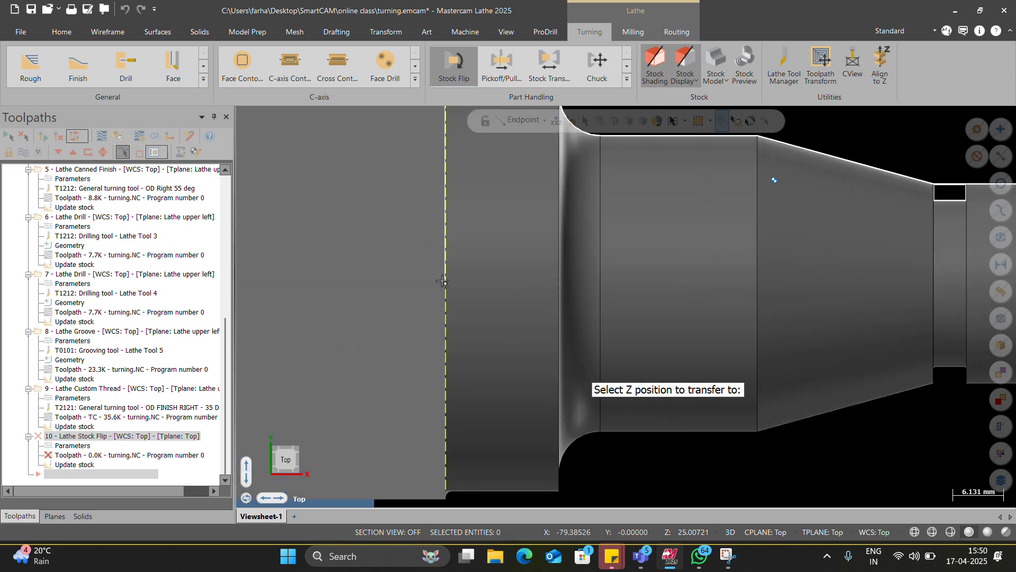
{"action": "left_click", "coordinate": [445, 283]}
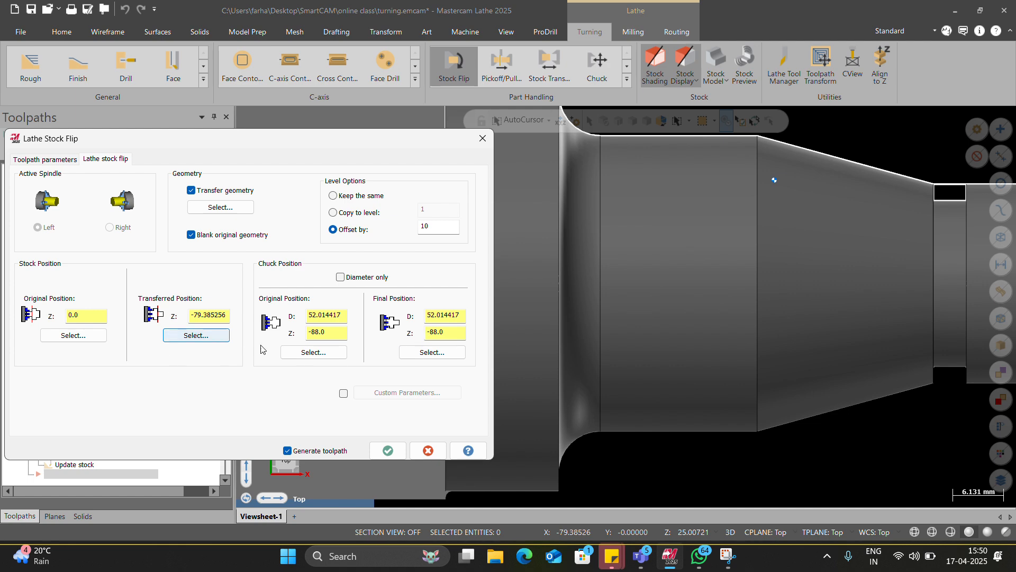
{"action": "left_click", "coordinate": [388, 450]}
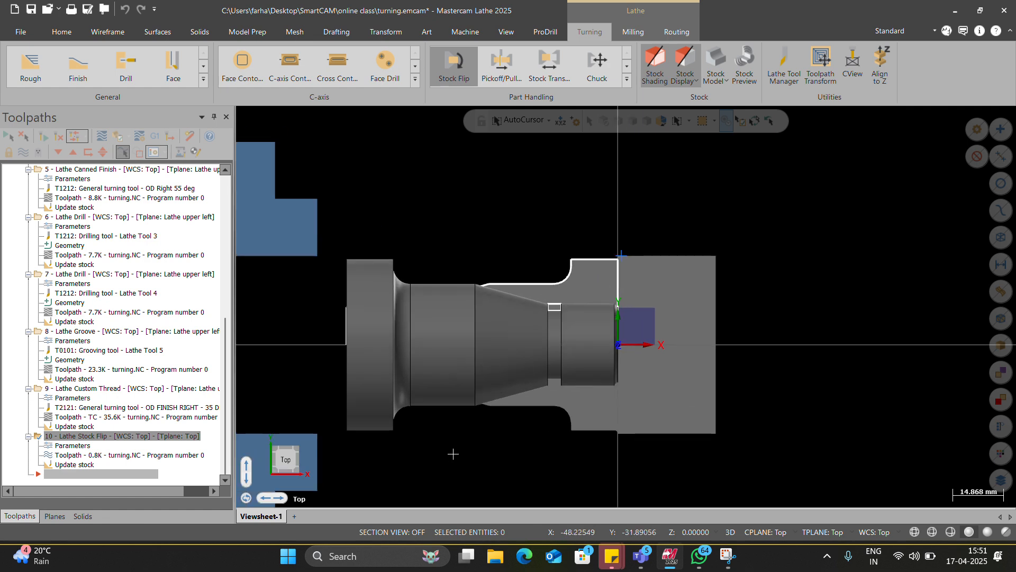
Step: Inspect the flipped stock and delete the Lathe Stock Flip operation
{"action": "scroll", "coordinate": [667, 418], "scroll_direction": "down", "scroll_amount": 1}
{"action": "scroll", "coordinate": [667, 419], "scroll_direction": "up", "scroll_amount": 2}
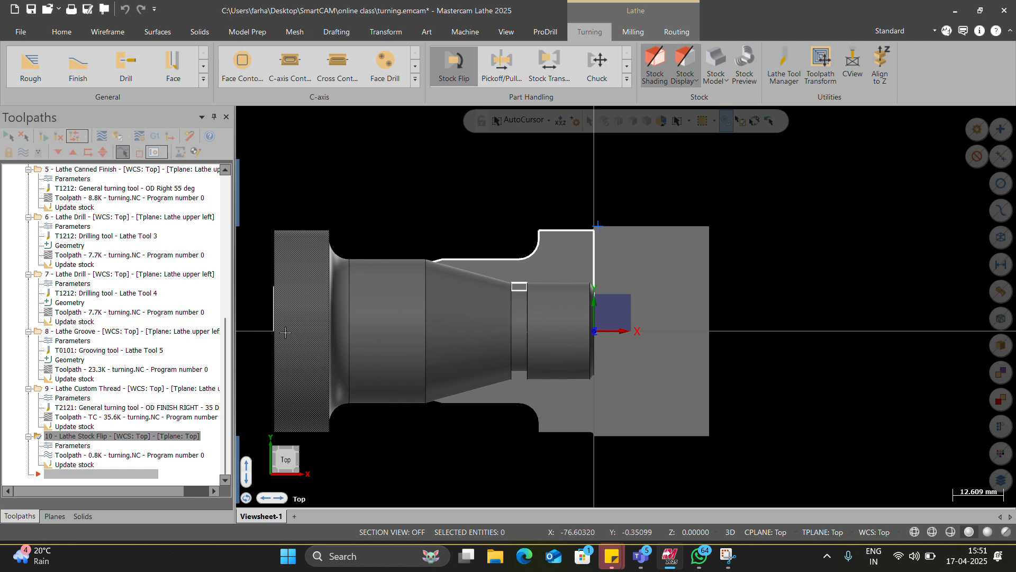
{"action": "scroll", "coordinate": [562, 348], "scroll_direction": "down", "scroll_amount": 2}
{"action": "scroll", "coordinate": [576, 364], "scroll_direction": "up", "scroll_amount": 1}
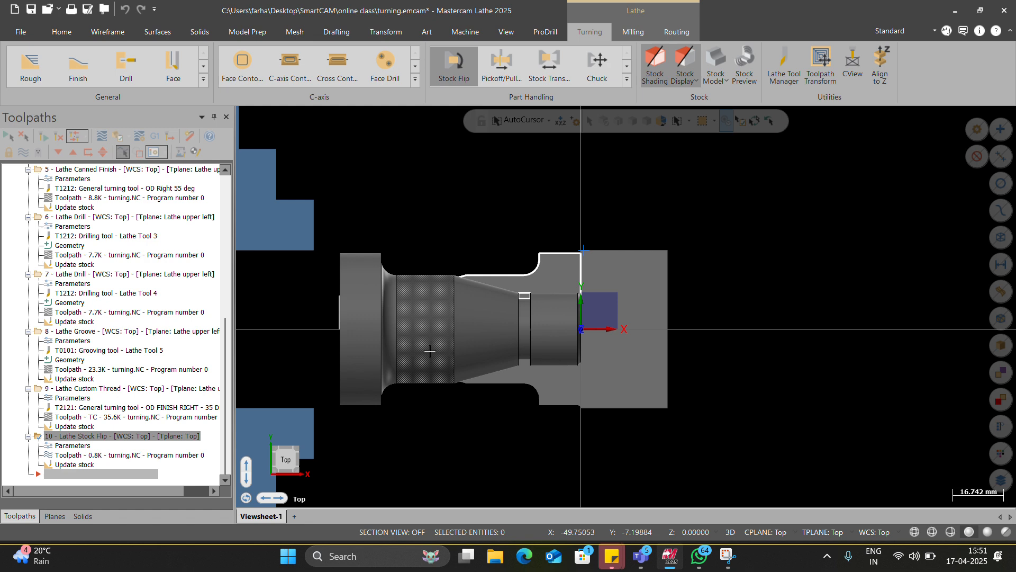
{"action": "scroll", "coordinate": [536, 341], "scroll_direction": "down", "scroll_amount": 1}
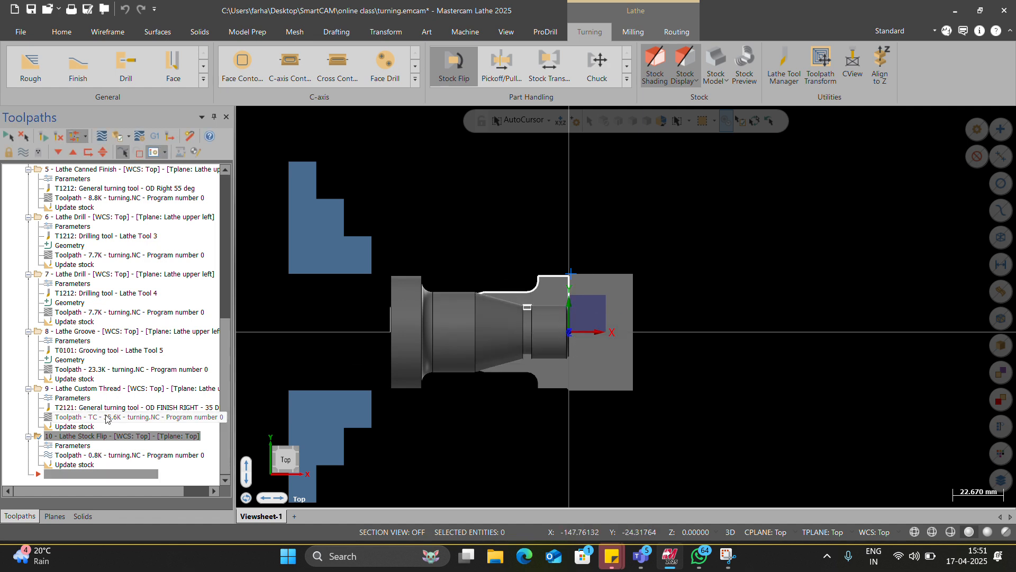
{"action": "left_click", "coordinate": [83, 388]}
{"action": "left_click", "coordinate": [87, 437]}
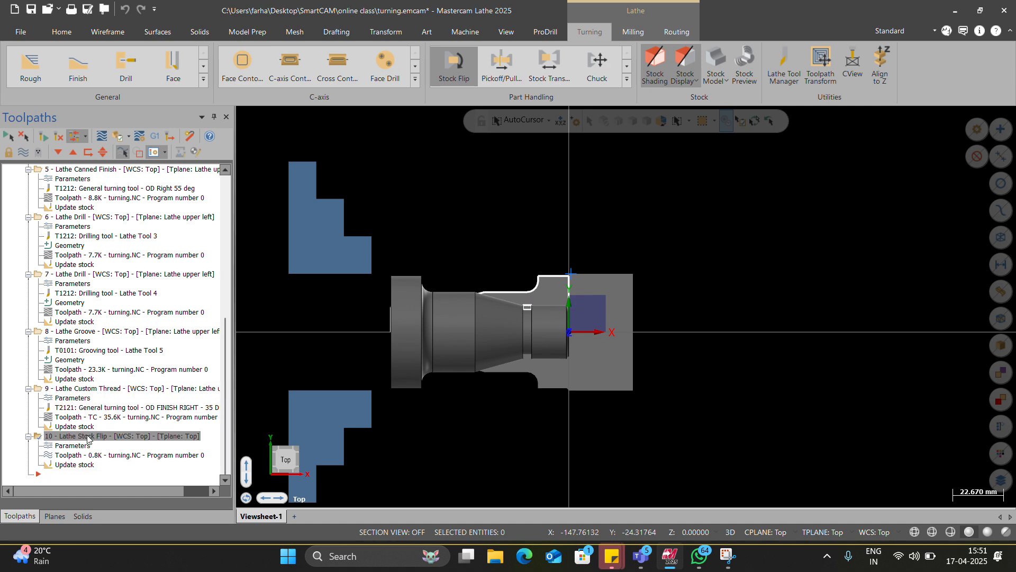
{"action": "key", "text": "Delete"}
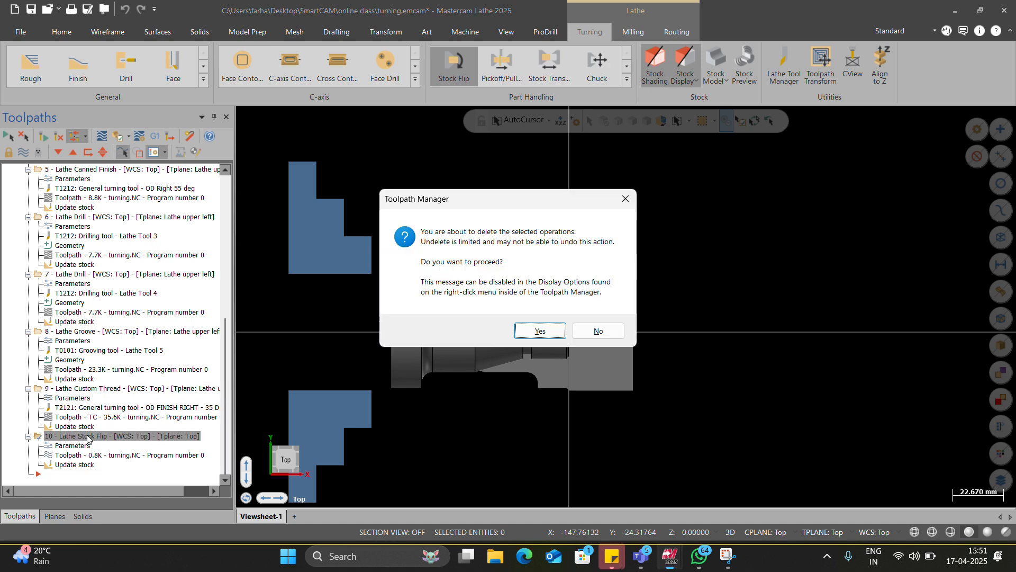
{"action": "left_click", "coordinate": [540, 330]}
{"action": "scroll", "coordinate": [520, 370], "scroll_direction": "up", "scroll_amount": 3}
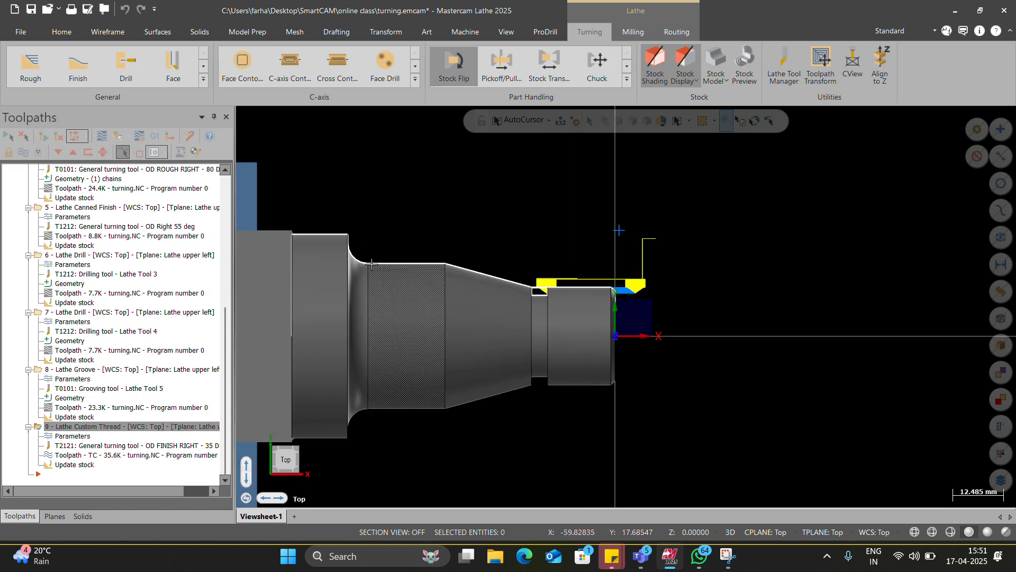
{"action": "left_click", "coordinate": [331, 233]}
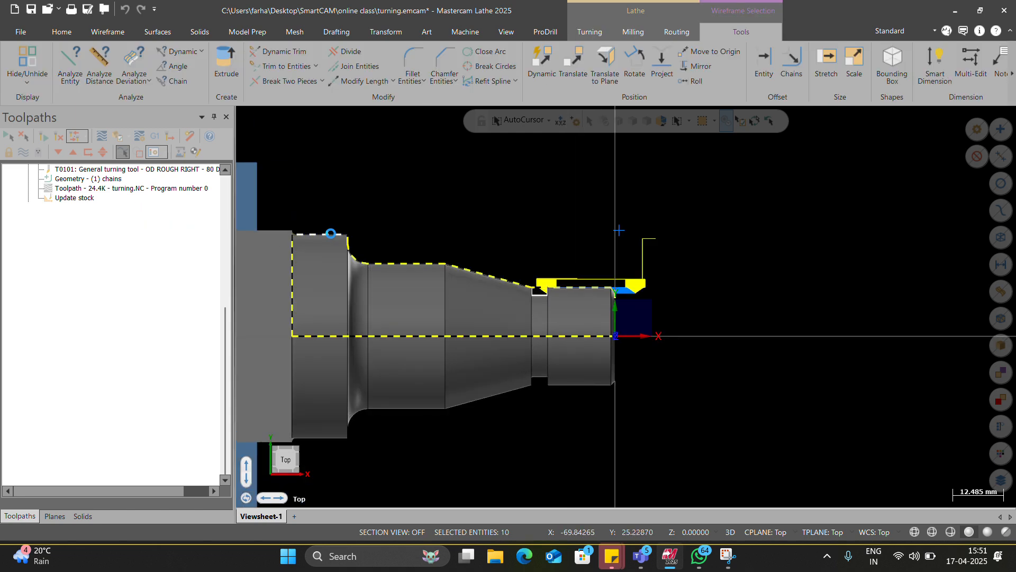
{"action": "key", "text": "Escape"}
{"action": "key", "text": "Escape"}
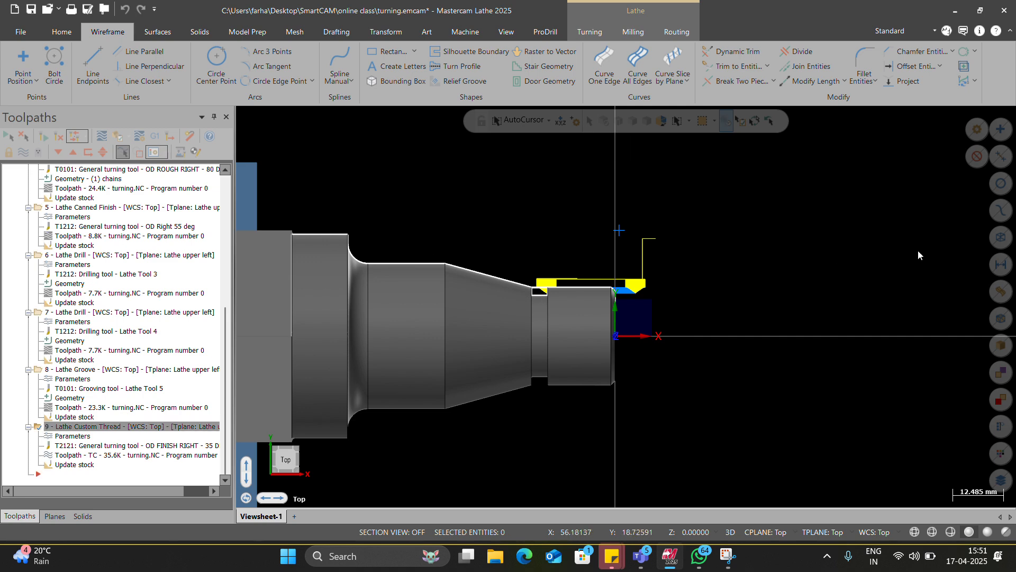
{"action": "left_click", "coordinate": [1001, 239]}
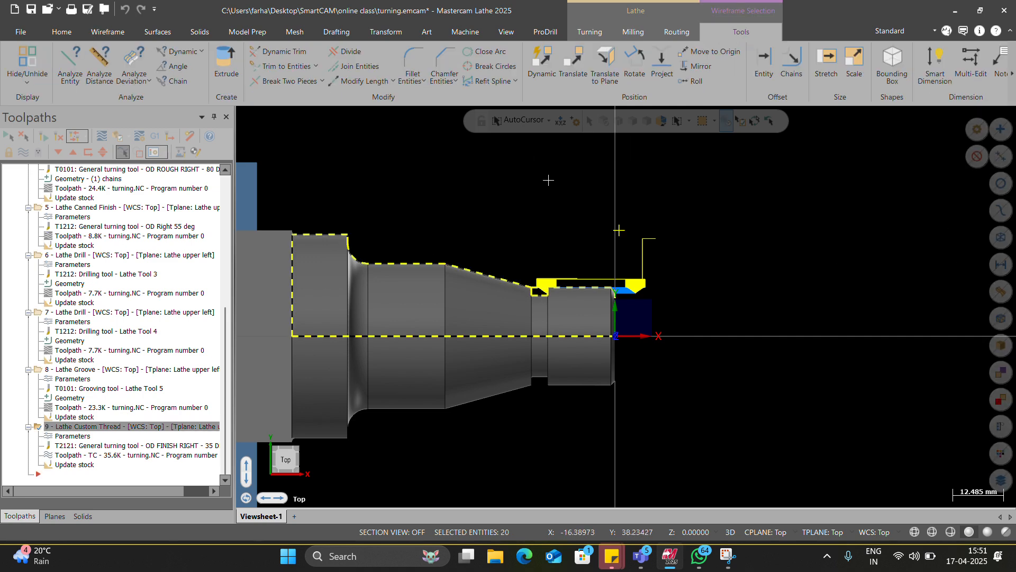
{"action": "key", "text": "Delete"}
{"action": "left_click", "coordinate": [189, 239]}
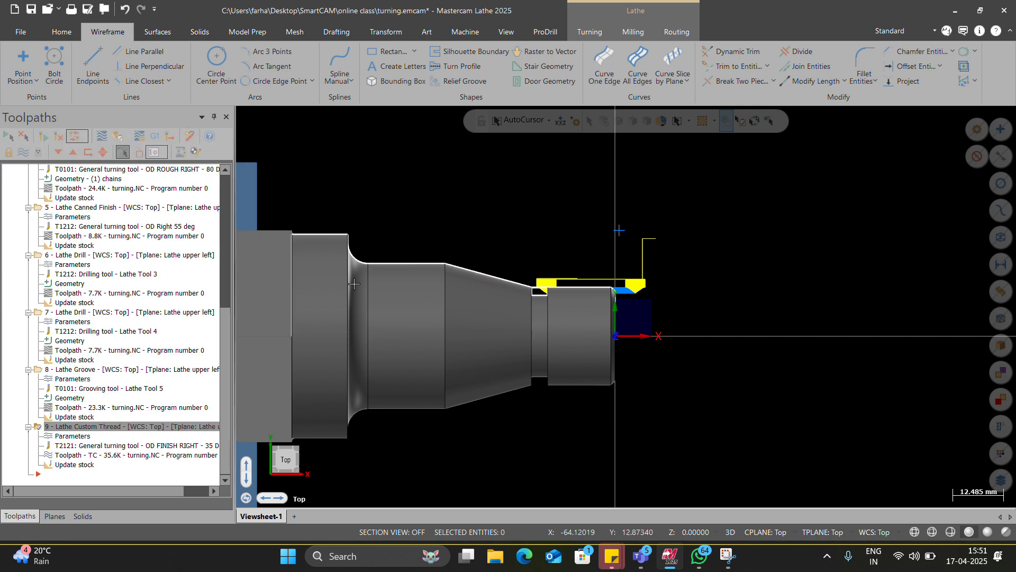
Step: Unblank all the hidden flipped profile entities left over from the deleted stock flip
{"action": "left_click", "coordinate": [62, 32]}
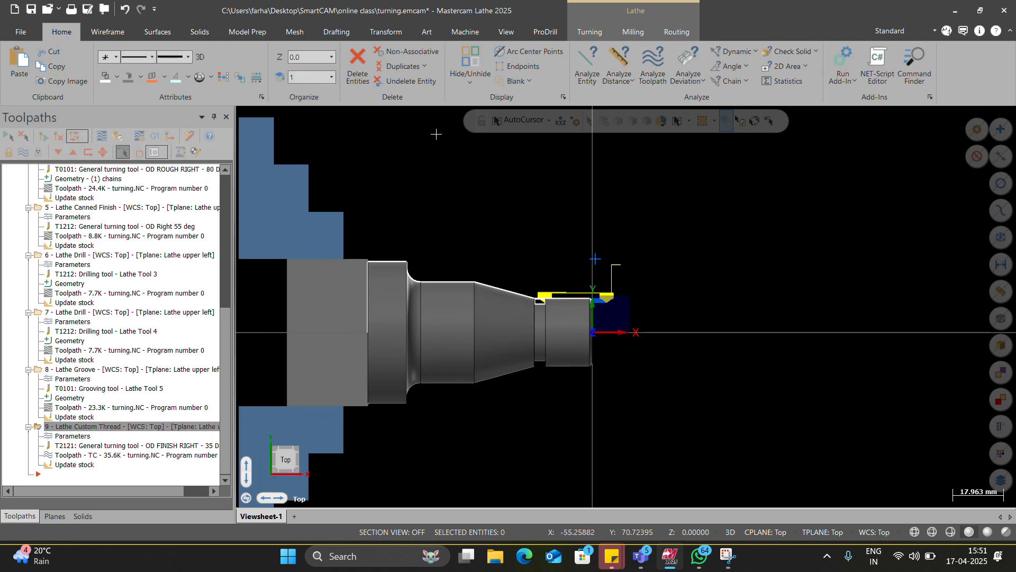
{"action": "left_click", "coordinate": [529, 82]}
{"action": "left_click", "coordinate": [513, 111]}
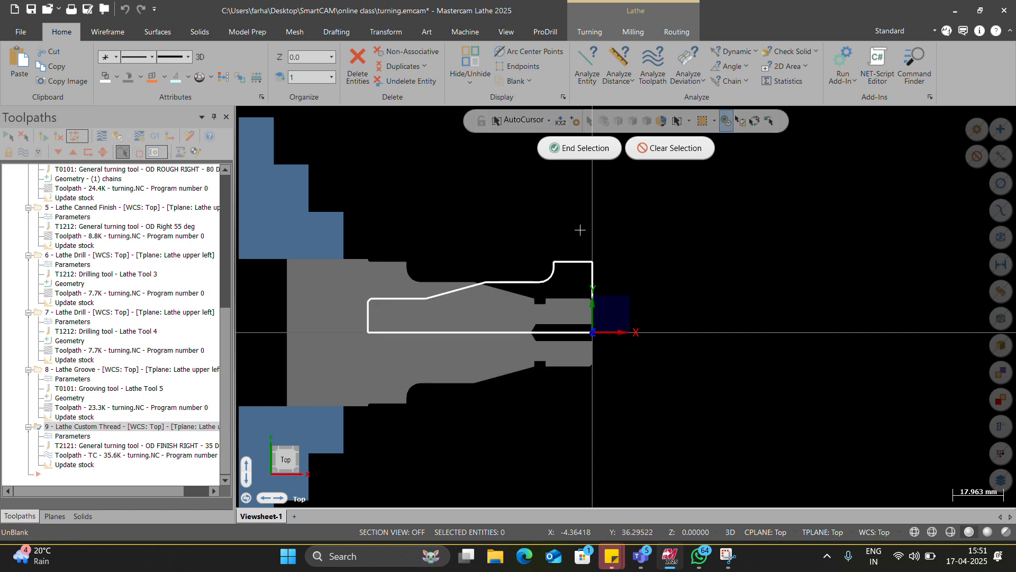
{"action": "key", "text": "ctrl+a"}
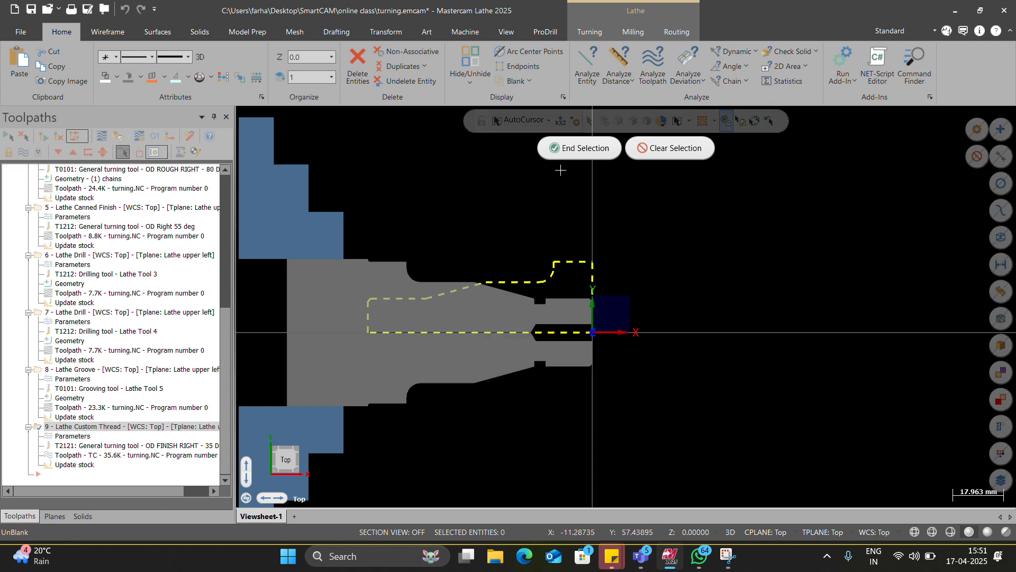
{"action": "left_click", "coordinate": [556, 143]}
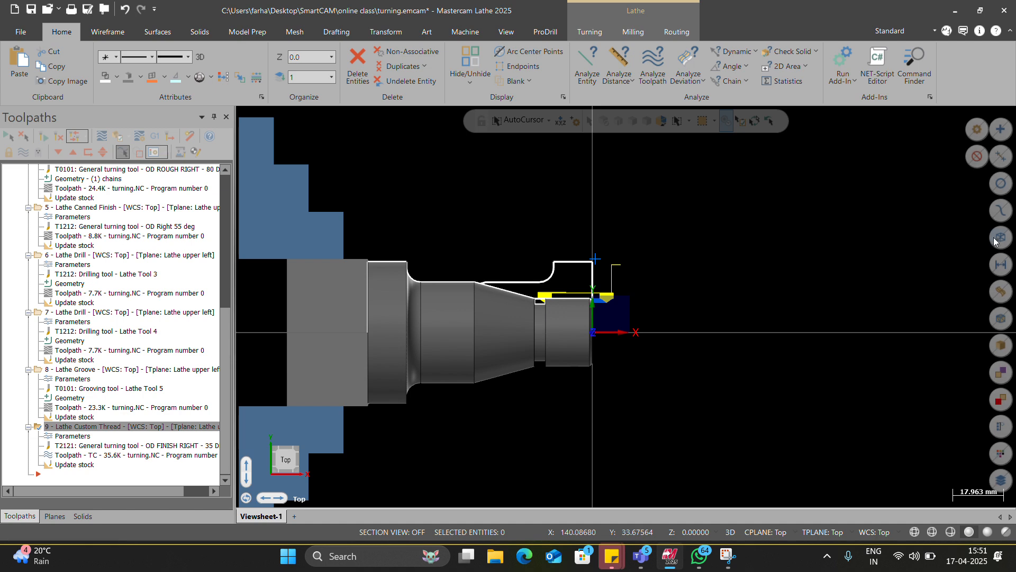
Step: Select all the wireframe and delete the non-associative entities to remove the leftover flipped profile
{"action": "key", "text": "ctrl+a"}
{"action": "left_click", "coordinate": [64, 32]}
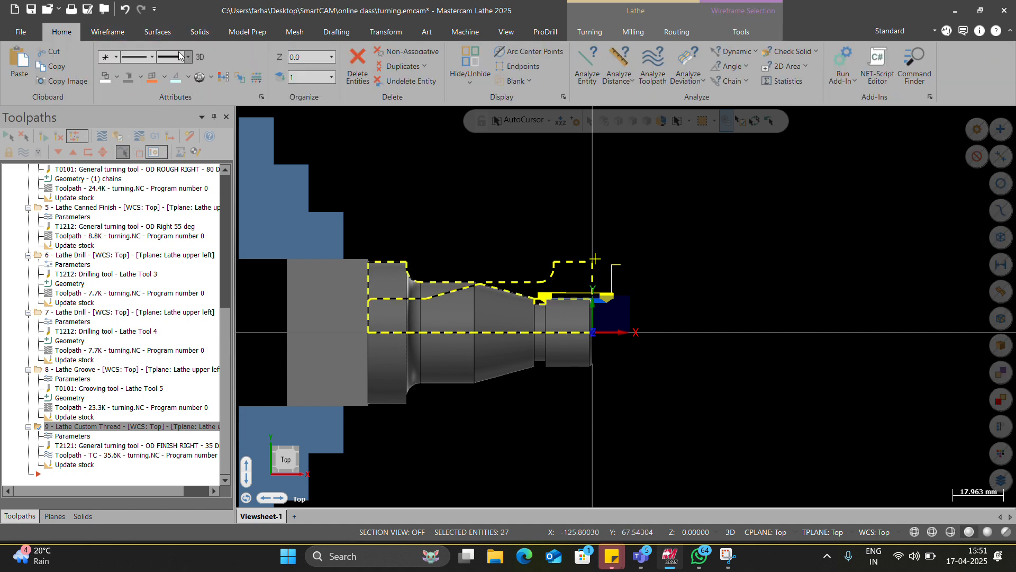
{"action": "left_click", "coordinate": [396, 49]}
{"action": "key", "text": "Escape"}
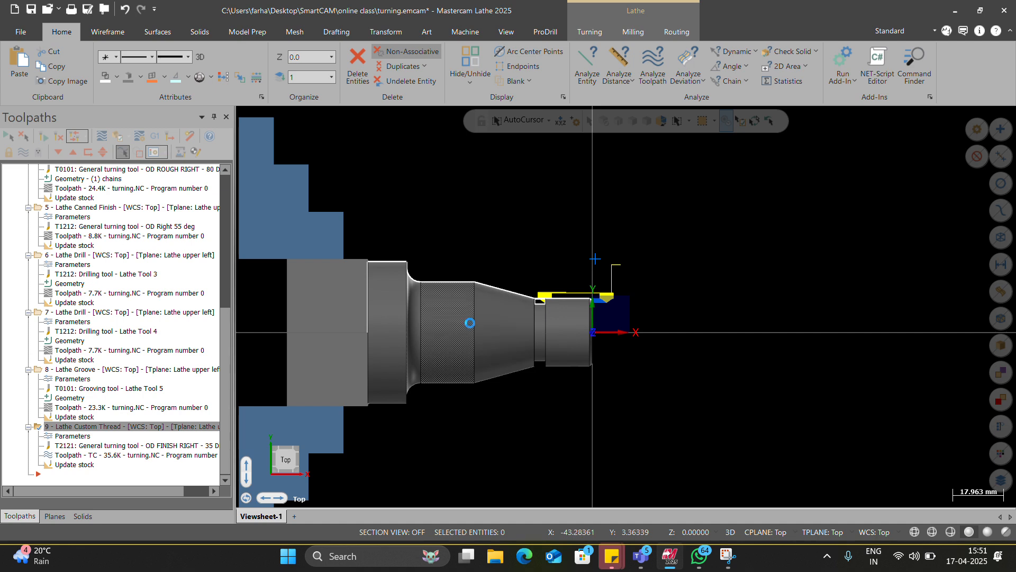
Step: Create a new Lathe Stock Flip operation and choose all the wireframe as the geometry to transfer
{"action": "scroll", "coordinate": [373, 307], "scroll_direction": "up", "scroll_amount": 4}
{"action": "scroll", "coordinate": [478, 308], "scroll_direction": "down", "scroll_amount": 4}
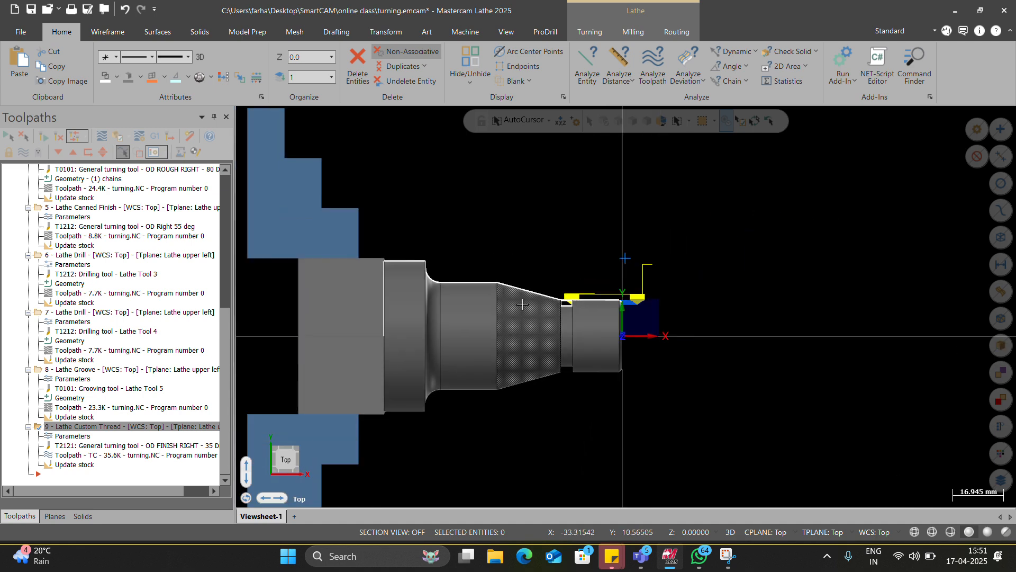
{"action": "scroll", "coordinate": [343, 33], "scroll_direction": "down", "scroll_amount": 9}
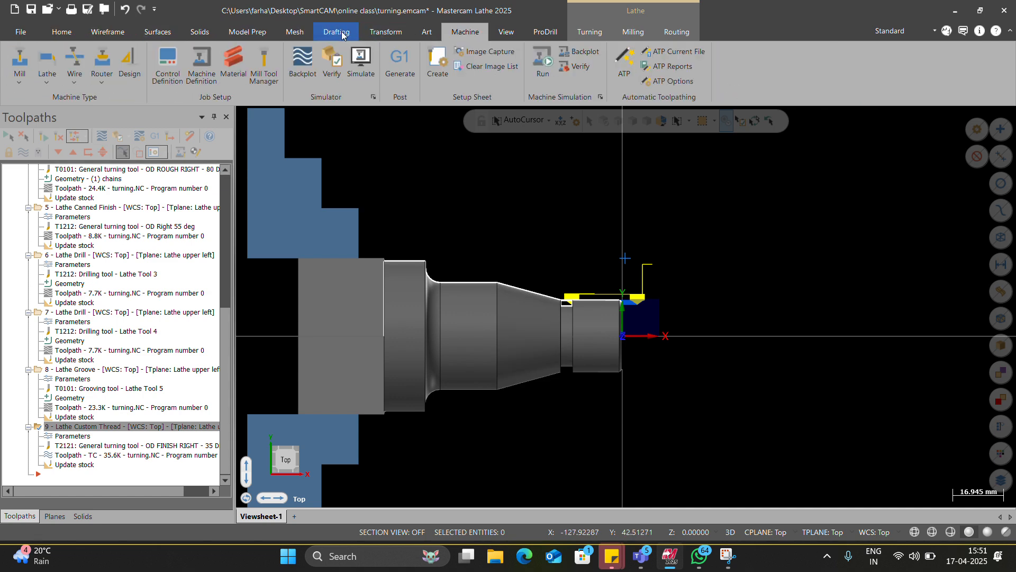
{"action": "scroll", "coordinate": [343, 33], "scroll_direction": "down", "scroll_amount": 3}
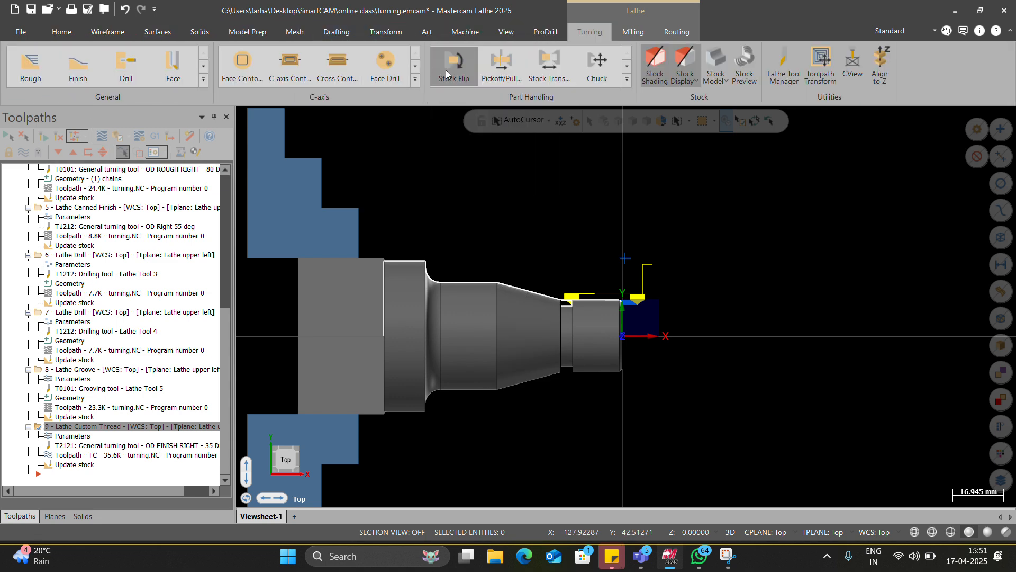
{"action": "left_click", "coordinate": [447, 75]}
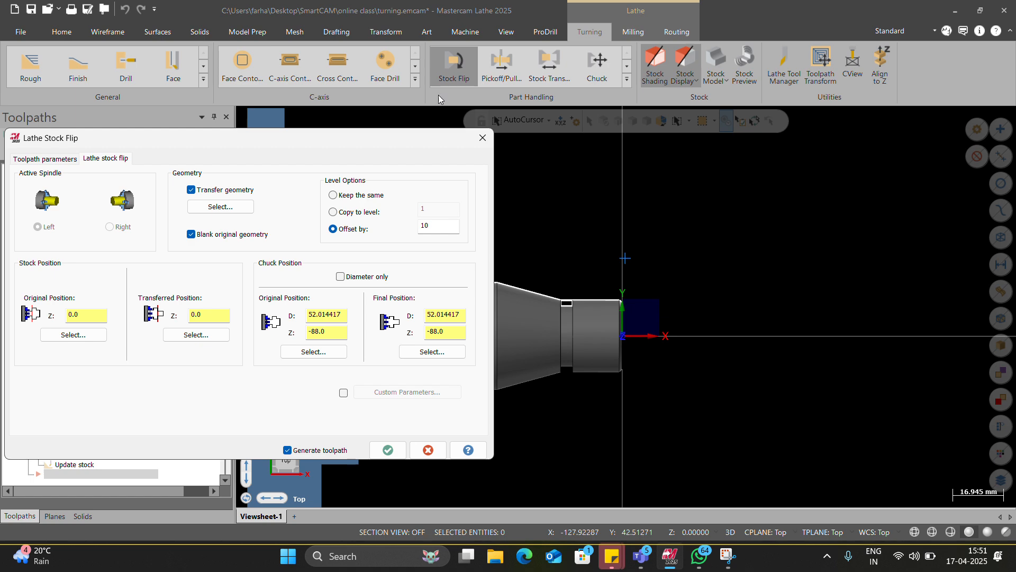
{"action": "left_click", "coordinate": [214, 211]}
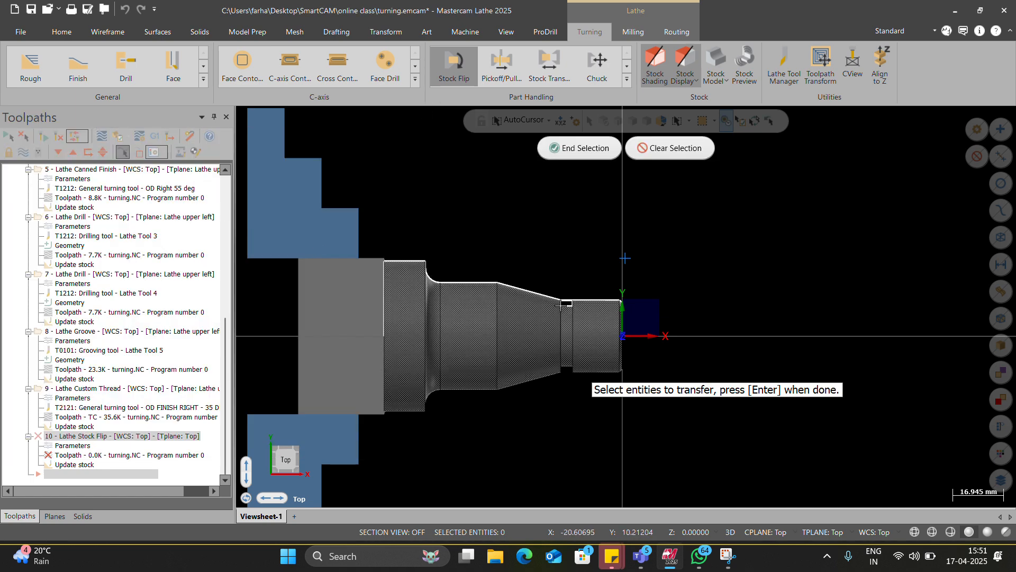
{"action": "left_click", "coordinate": [998, 235]}
{"action": "left_click", "coordinate": [588, 149]}
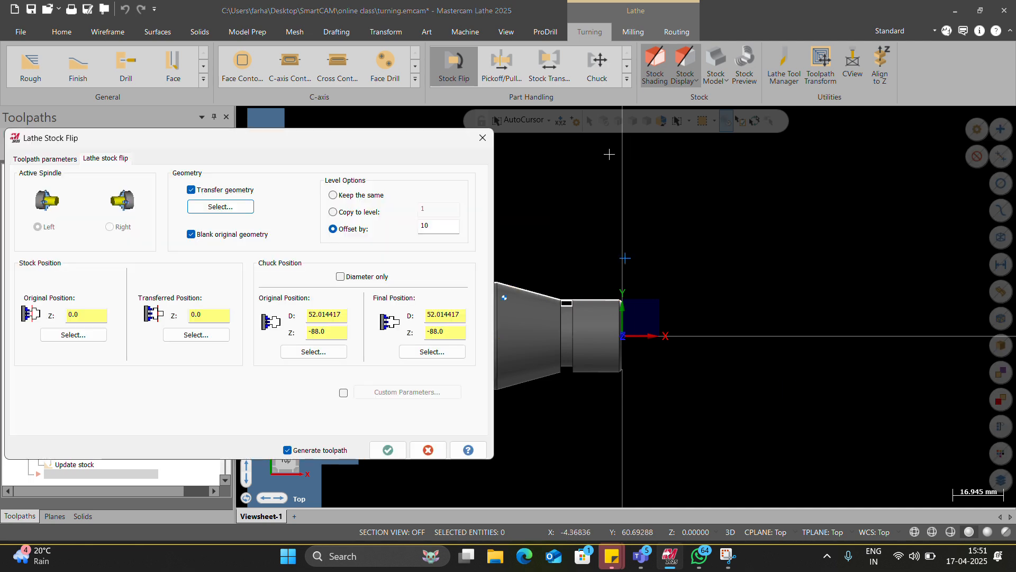
Step: Set the transferred stock position to the shaft's rear face on the centreline, Z -79.385256, and generate the flip
{"action": "left_click", "coordinate": [197, 335]}
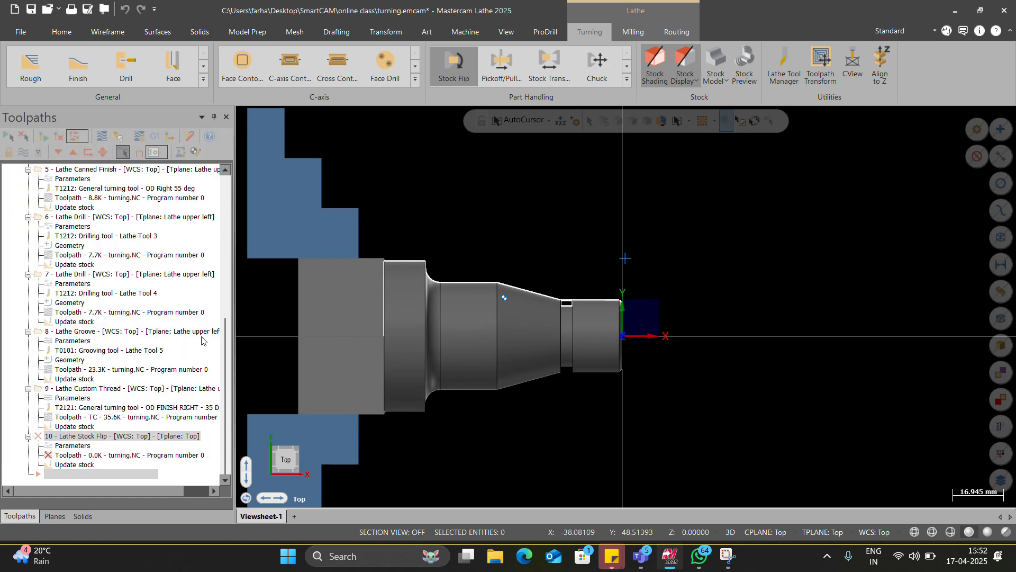
{"action": "left_click", "coordinate": [385, 342]}
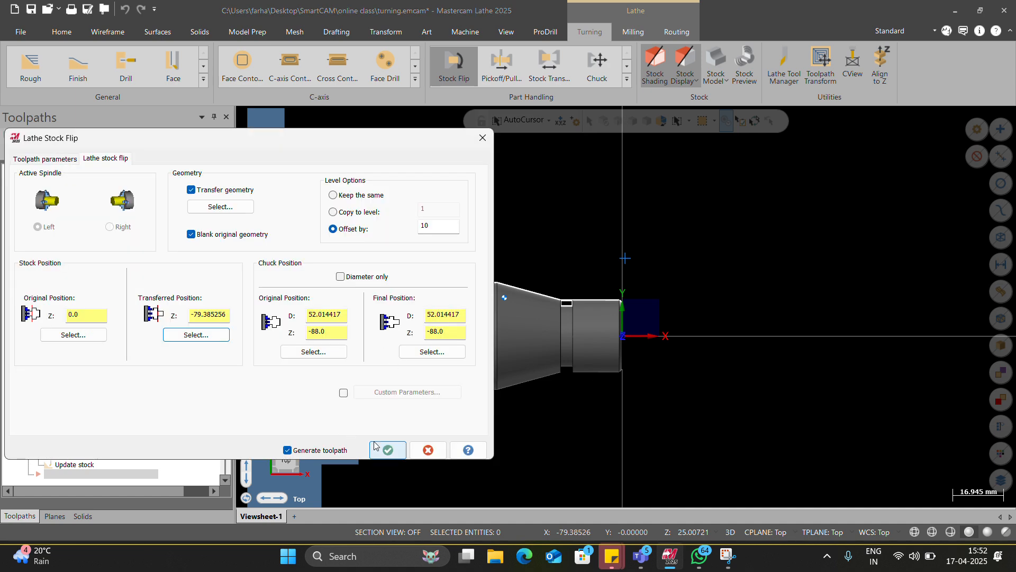
{"action": "left_click", "coordinate": [388, 450]}
{"action": "scroll", "coordinate": [575, 371], "scroll_direction": "up", "scroll_amount": 2}
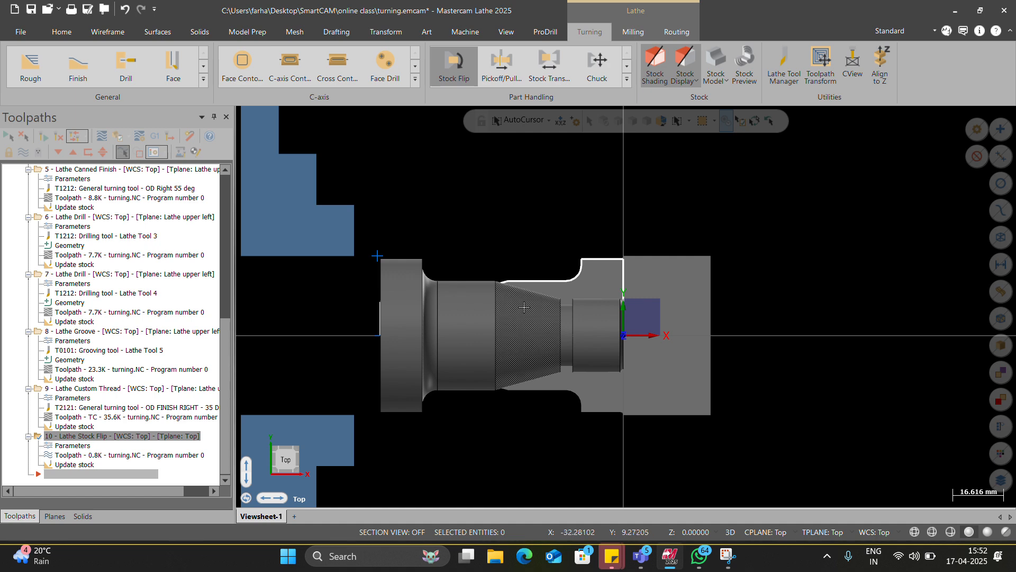
Step: Examine the flipped stock and profile against the original solid, the chuck jaws and the origin
{"action": "scroll", "coordinate": [518, 308], "scroll_direction": "up", "scroll_amount": 3}
{"action": "left_click", "coordinate": [411, 324]}
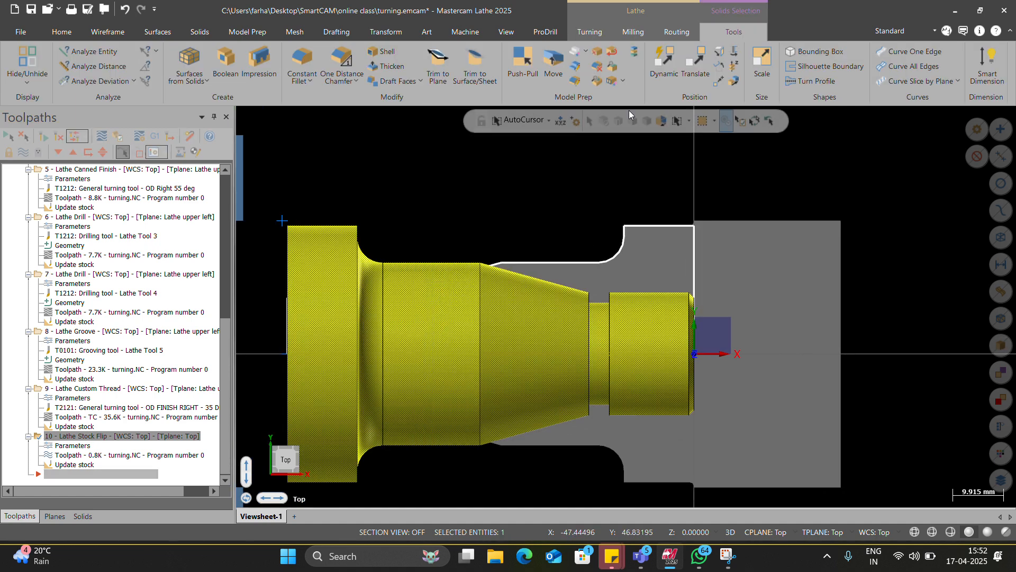
{"action": "key", "text": "Escape"}
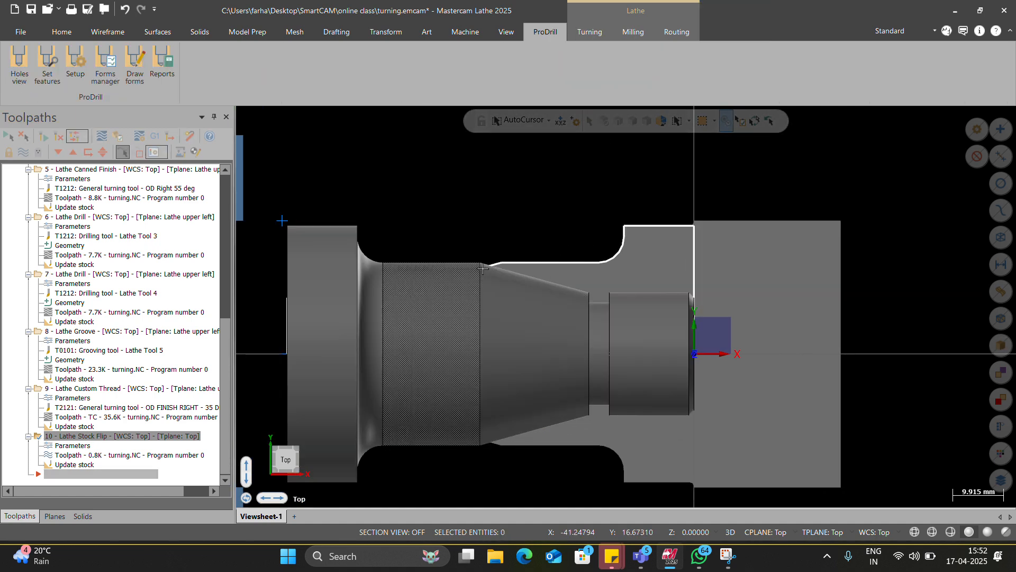
{"action": "scroll", "coordinate": [662, 296], "scroll_direction": "down", "scroll_amount": 2}
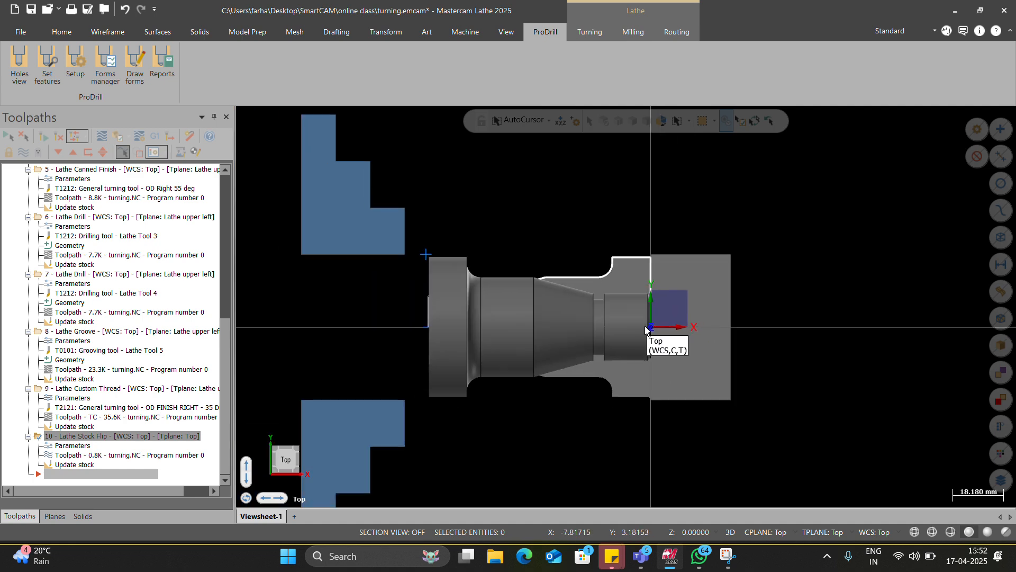
{"action": "scroll", "coordinate": [624, 247], "scroll_direction": "up", "scroll_amount": 3}
{"action": "scroll", "coordinate": [625, 247], "scroll_direction": "down", "scroll_amount": 1}
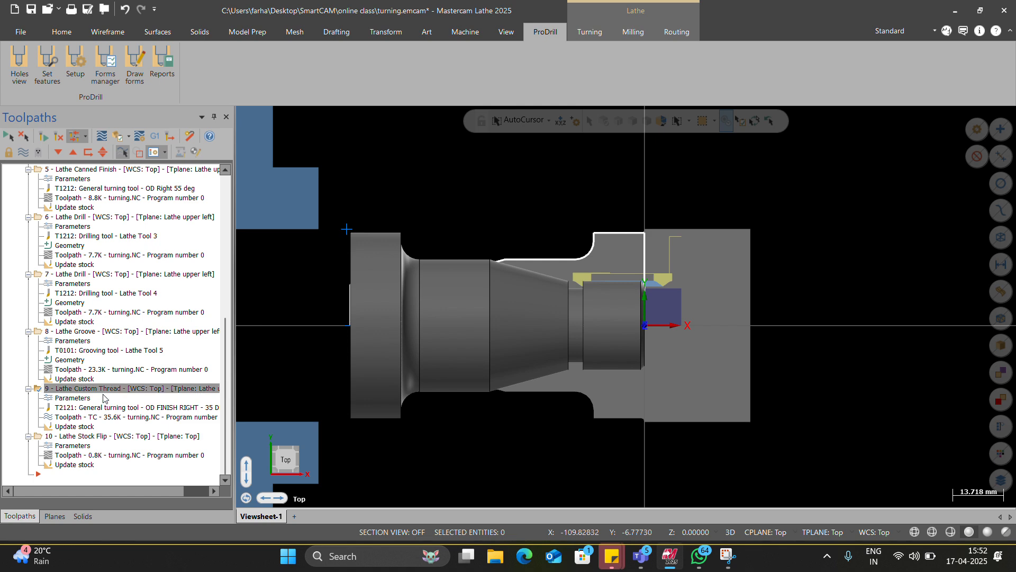
{"action": "right_click", "coordinate": [106, 436]}
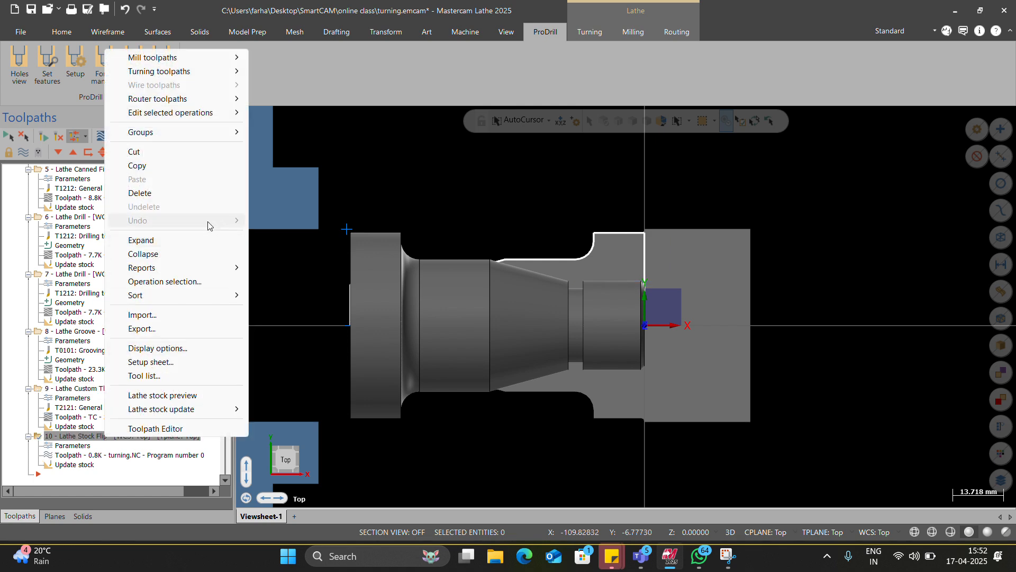
{"action": "left_click", "coordinate": [278, 283]}
{"action": "scroll", "coordinate": [708, 304], "scroll_direction": "down", "scroll_amount": 1}
{"action": "scroll", "coordinate": [699, 318], "scroll_direction": "up", "scroll_amount": 2}
{"action": "scroll", "coordinate": [683, 335], "scroll_direction": "down", "scroll_amount": 3}
{"action": "scroll", "coordinate": [683, 296], "scroll_direction": "up", "scroll_amount": 1}
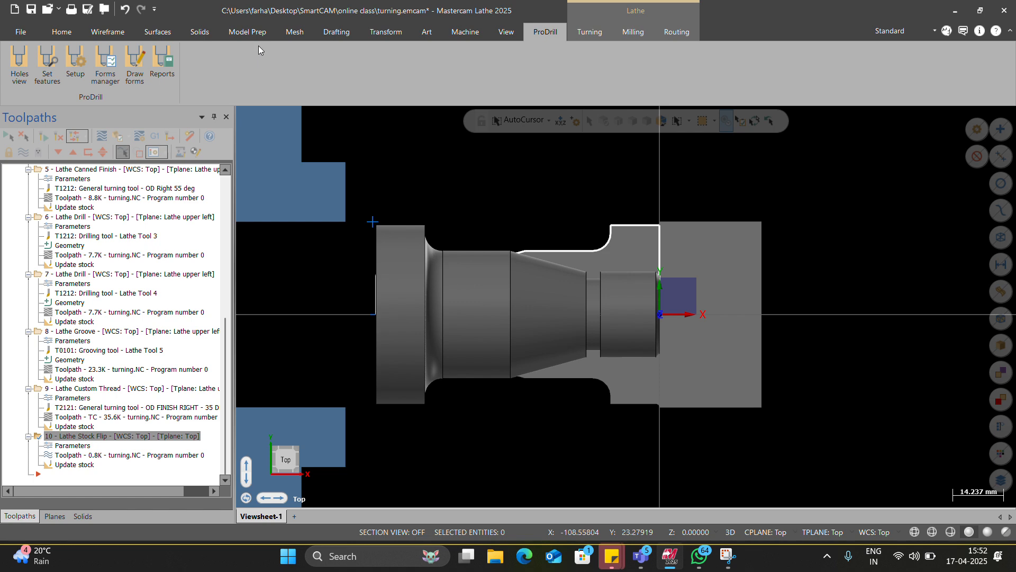
Step: Create a Lathe Face toolpath on the flipped stock with the T0101 OD rough tool, using stock and finish Z 0.0
{"action": "scroll", "coordinate": [401, 35], "scroll_direction": "up", "scroll_amount": 8}
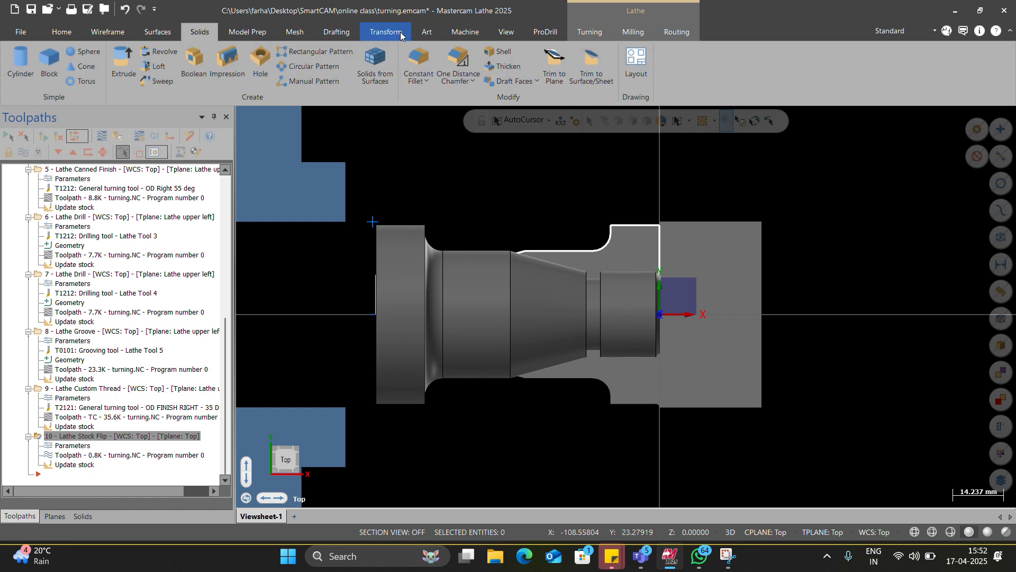
{"action": "scroll", "coordinate": [400, 35], "scroll_direction": "down", "scroll_amount": 10}
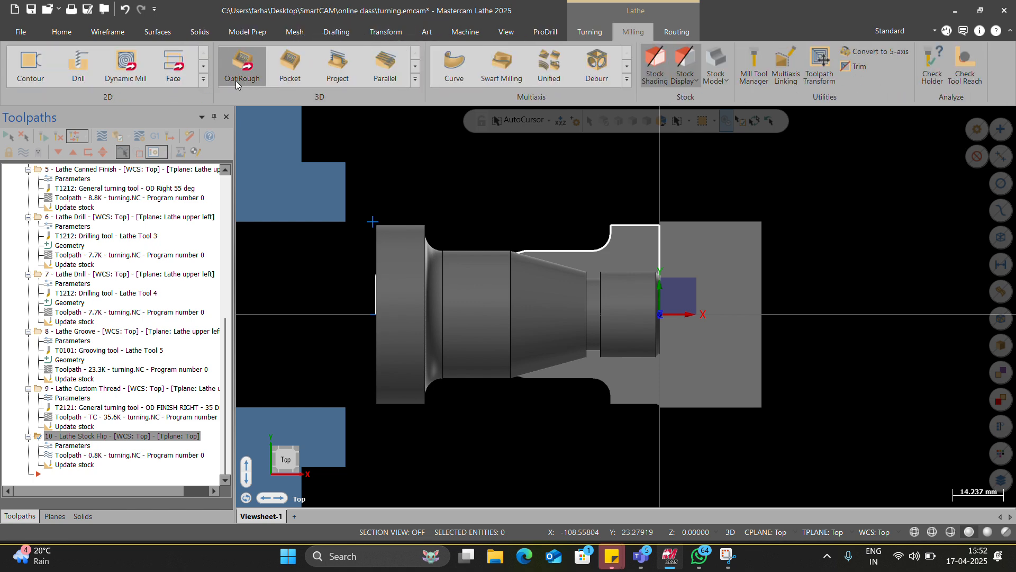
{"action": "scroll", "coordinate": [316, 62], "scroll_direction": "up", "scroll_amount": 1}
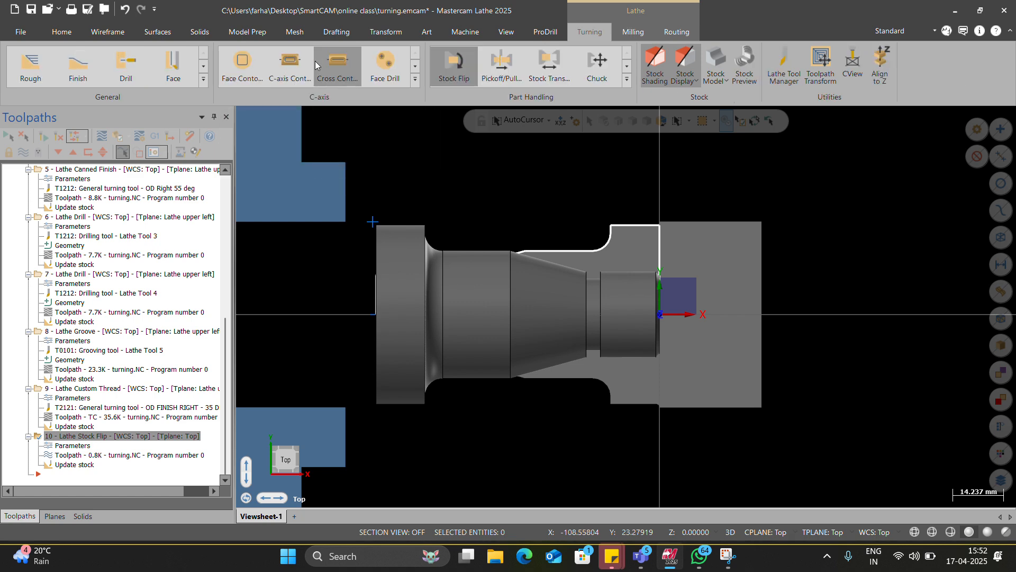
{"action": "left_click", "coordinate": [184, 71]}
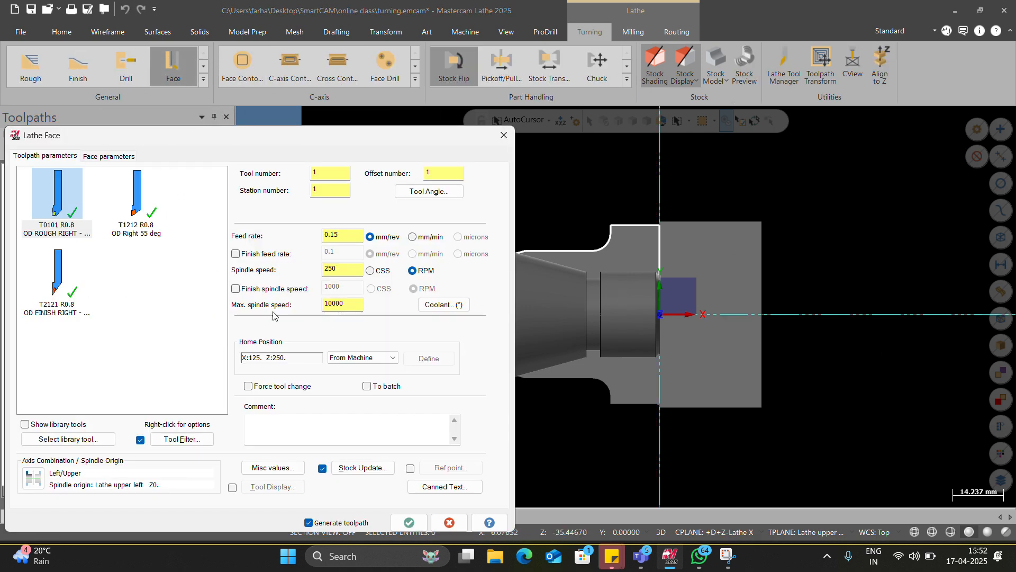
{"action": "left_click", "coordinate": [105, 157]}
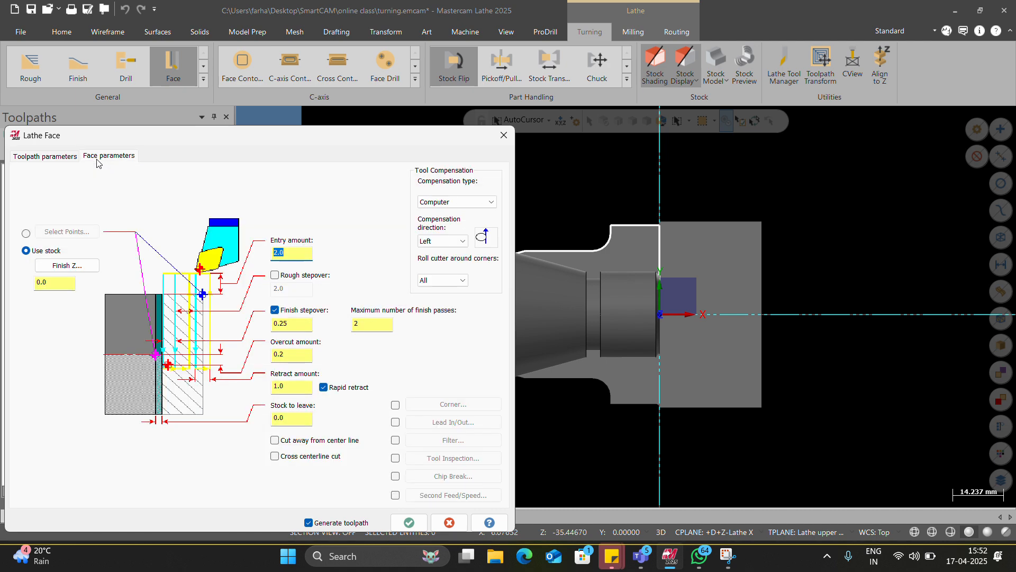
{"action": "left_click", "coordinate": [410, 523]}
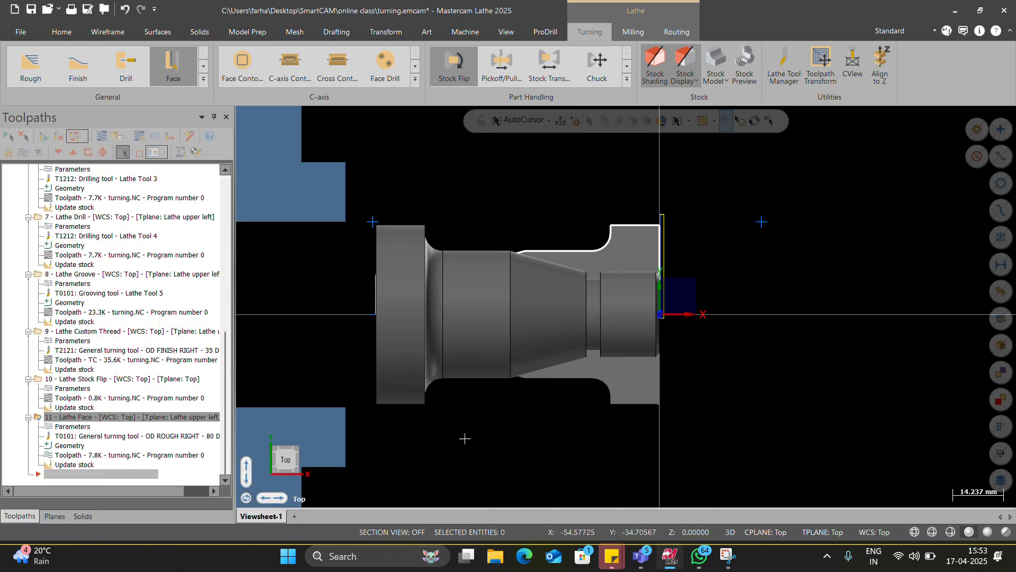
Step: Enable a 2.0 rough stepover in the Lathe Face parameters and regenerate the toolpath
{"action": "left_click", "coordinate": [88, 427]}
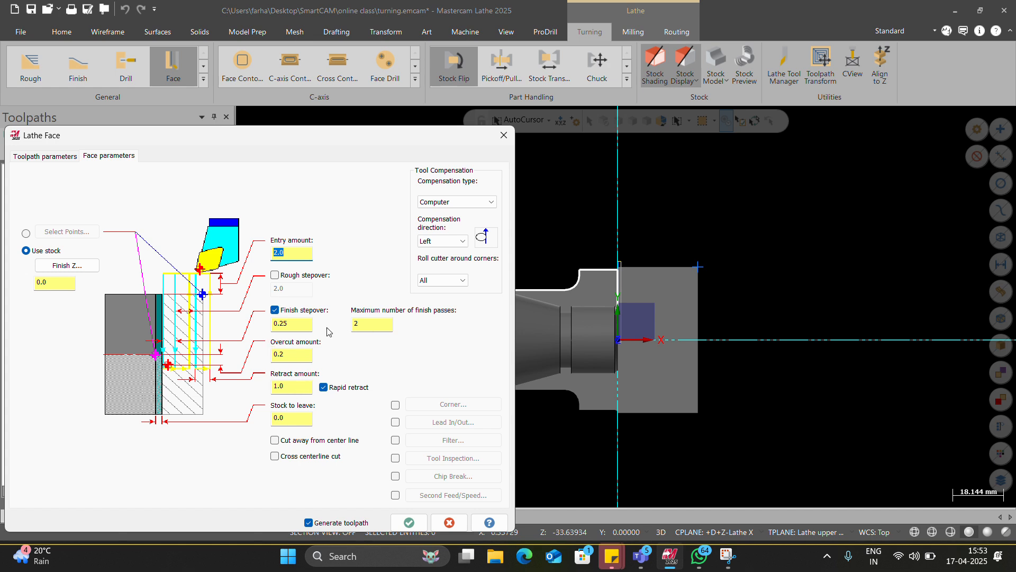
{"action": "left_click", "coordinate": [275, 275]}
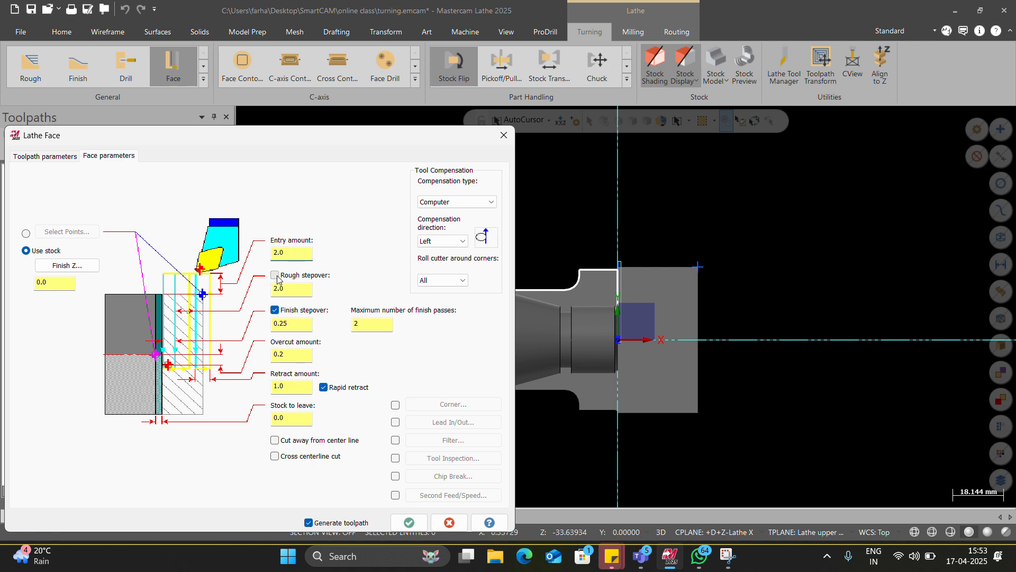
{"action": "left_click", "coordinate": [409, 522]}
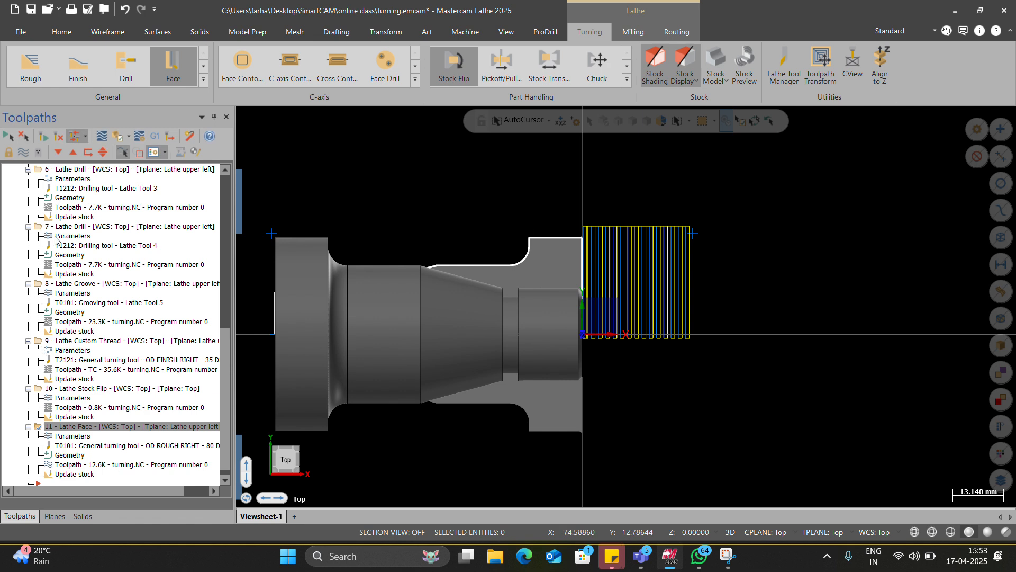
Step: Backplot the Lathe Face toolpath on the flipped stock to check its facing passes
{"action": "left_click", "coordinate": [109, 131]}
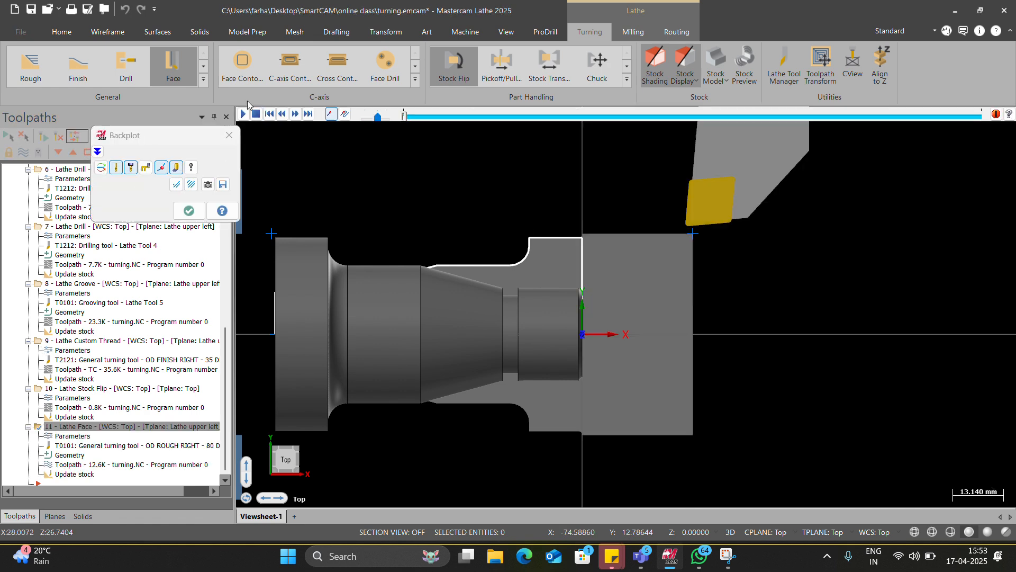
{"action": "left_click", "coordinate": [243, 114]}
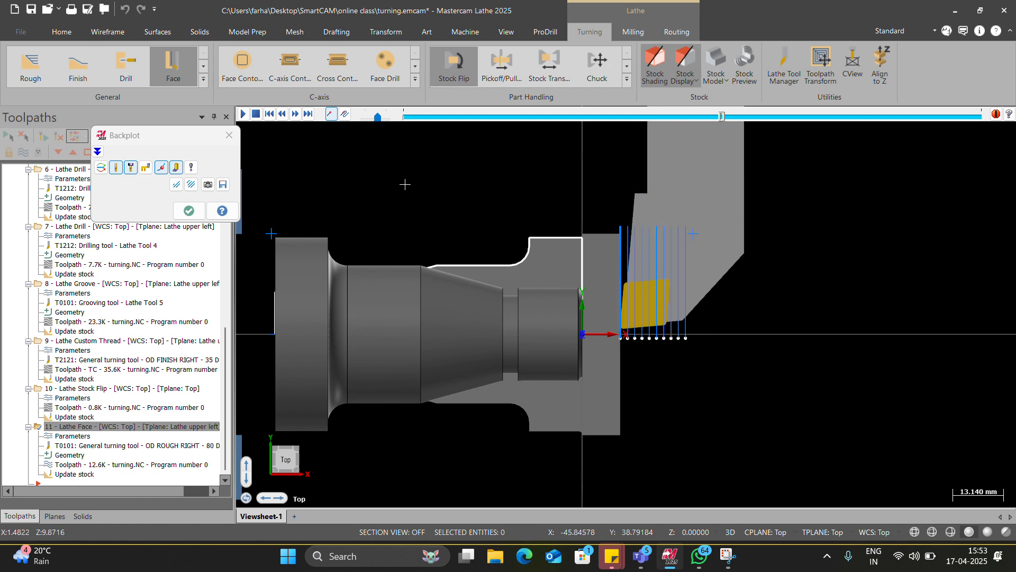
{"action": "key", "text": "Escape"}
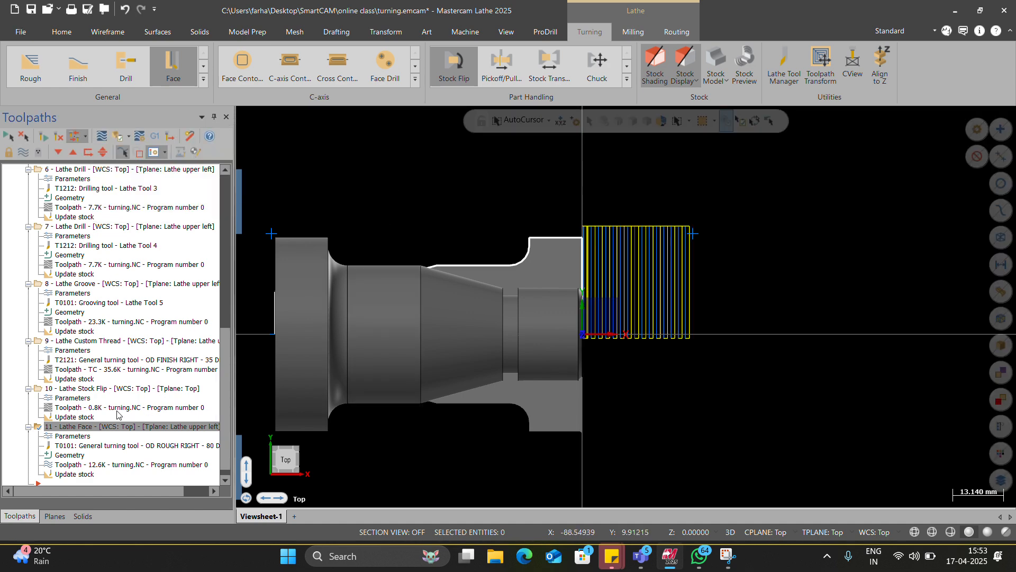
Step: Set the stock flip's original chuck position to the white profile's inner endpoint, D 35.631722 and Z -37.614557, and regenerate the flip
{"action": "left_click", "coordinate": [85, 398]}
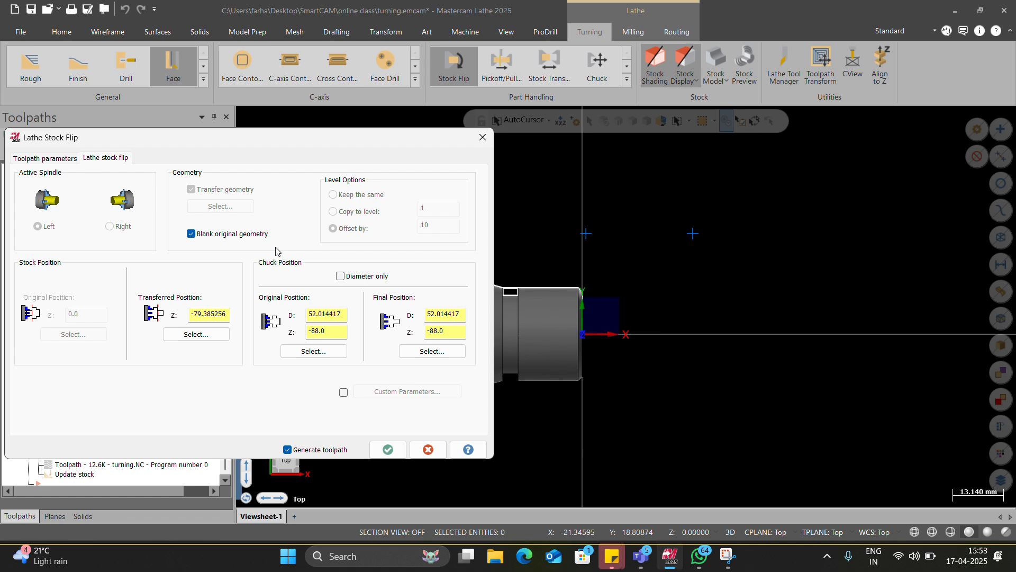
{"action": "left_click", "coordinate": [331, 352]}
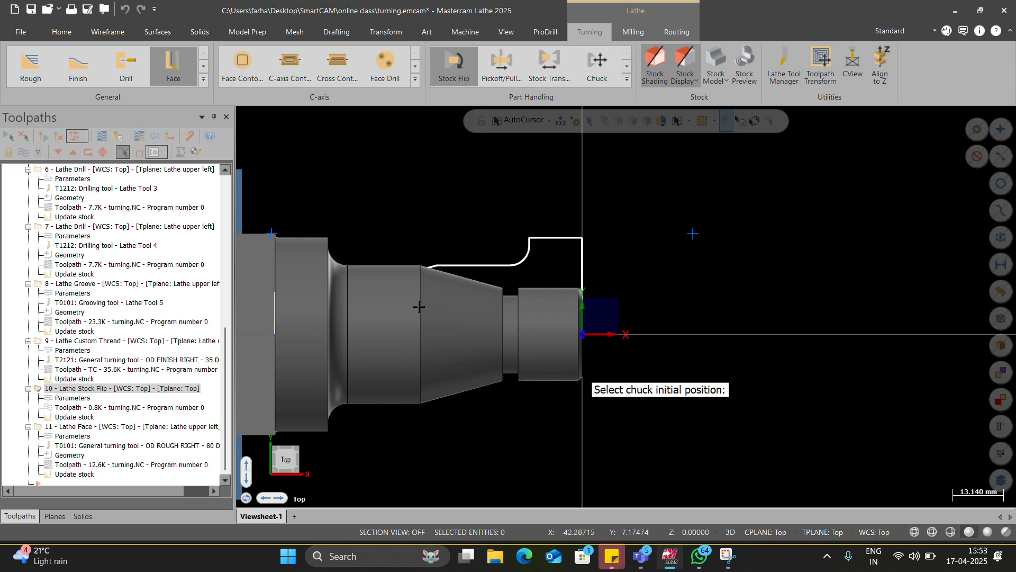
{"action": "scroll", "coordinate": [443, 272], "scroll_direction": "up", "scroll_amount": 5}
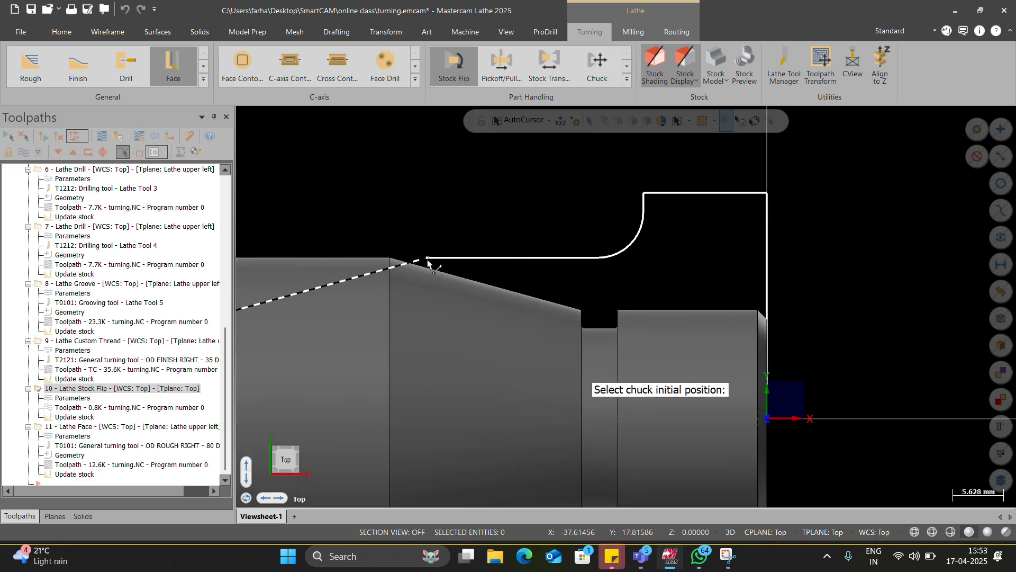
{"action": "left_click", "coordinate": [428, 263]}
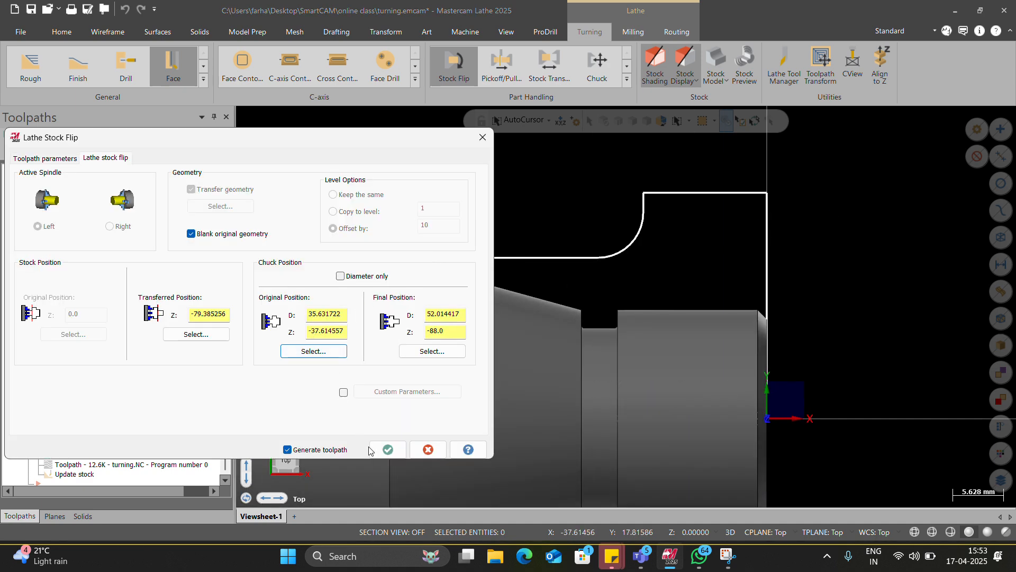
{"action": "left_click", "coordinate": [387, 450]}
Step: Examine the chuck jaws' position relative to the flipped shaft, its profile and the remaining stock
{"action": "scroll", "coordinate": [350, 392], "scroll_direction": "down", "scroll_amount": 4}
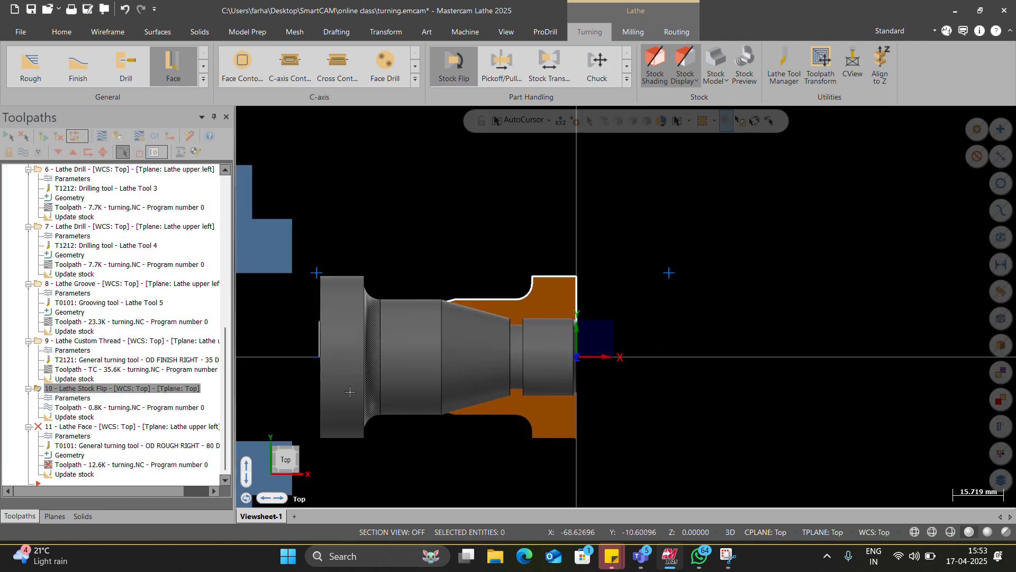
{"action": "scroll", "coordinate": [384, 362], "scroll_direction": "down", "scroll_amount": 2}
{"action": "scroll", "coordinate": [423, 339], "scroll_direction": "up", "scroll_amount": 2}
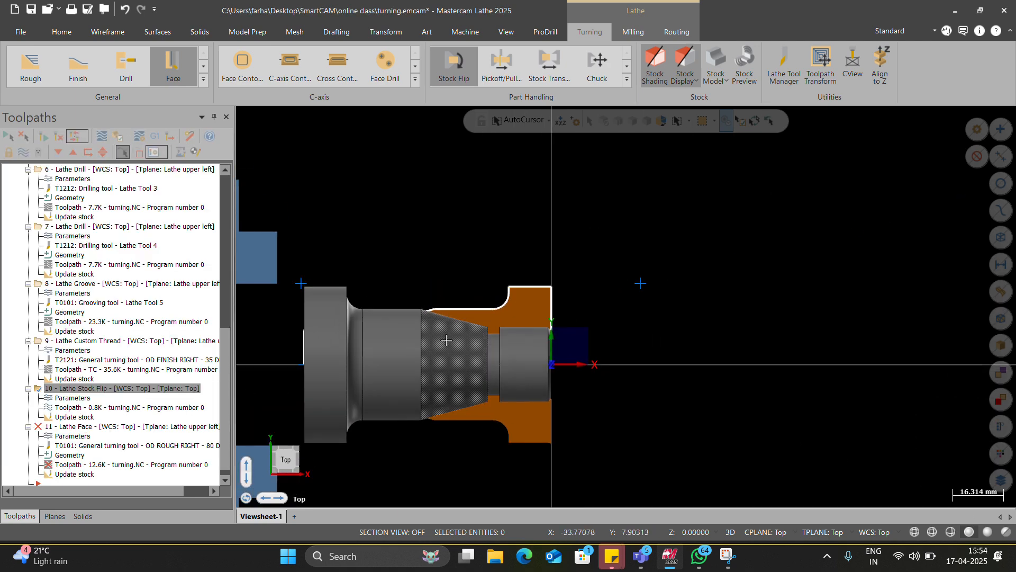
{"action": "scroll", "coordinate": [447, 340], "scroll_direction": "down", "scroll_amount": 4}
{"action": "scroll", "coordinate": [182, 343], "scroll_direction": "up", "scroll_amount": 12}
{"action": "scroll", "coordinate": [404, 342], "scroll_direction": "down", "scroll_amount": 3}
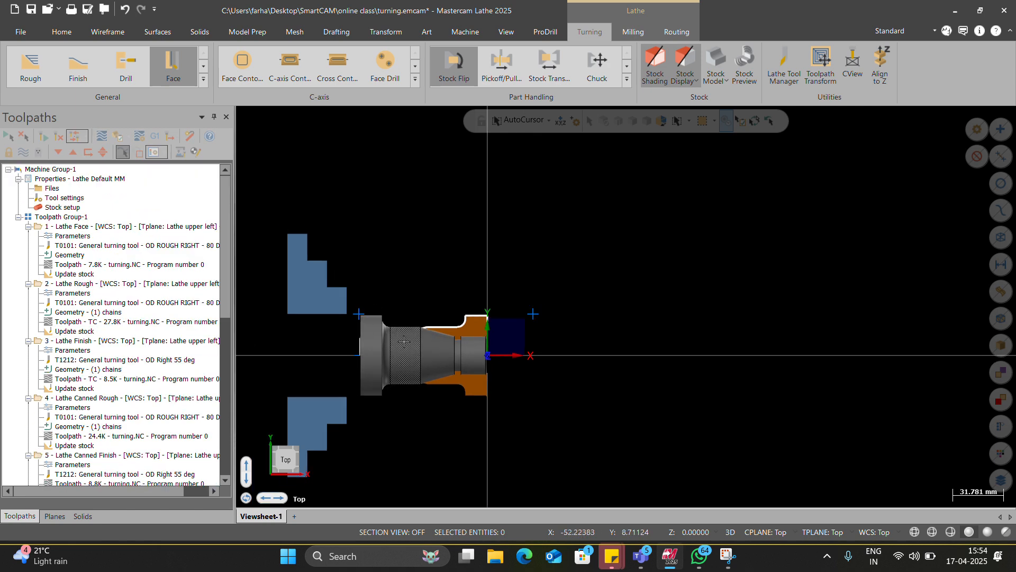
{"action": "scroll", "coordinate": [404, 342], "scroll_direction": "up", "scroll_amount": 5}
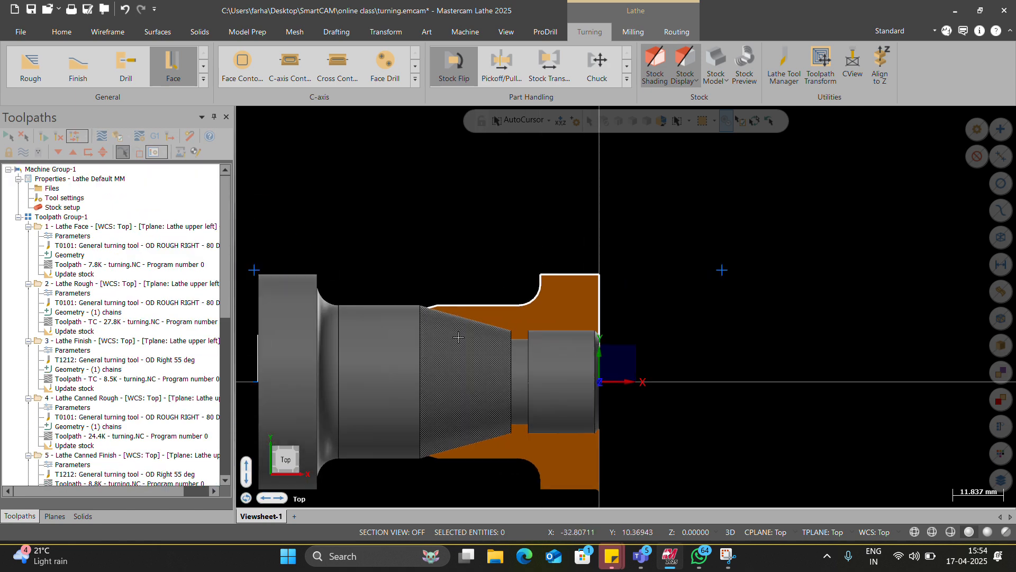
{"action": "scroll", "coordinate": [459, 337], "scroll_direction": "down", "scroll_amount": 2}
{"action": "scroll", "coordinate": [444, 340], "scroll_direction": "up", "scroll_amount": 3}
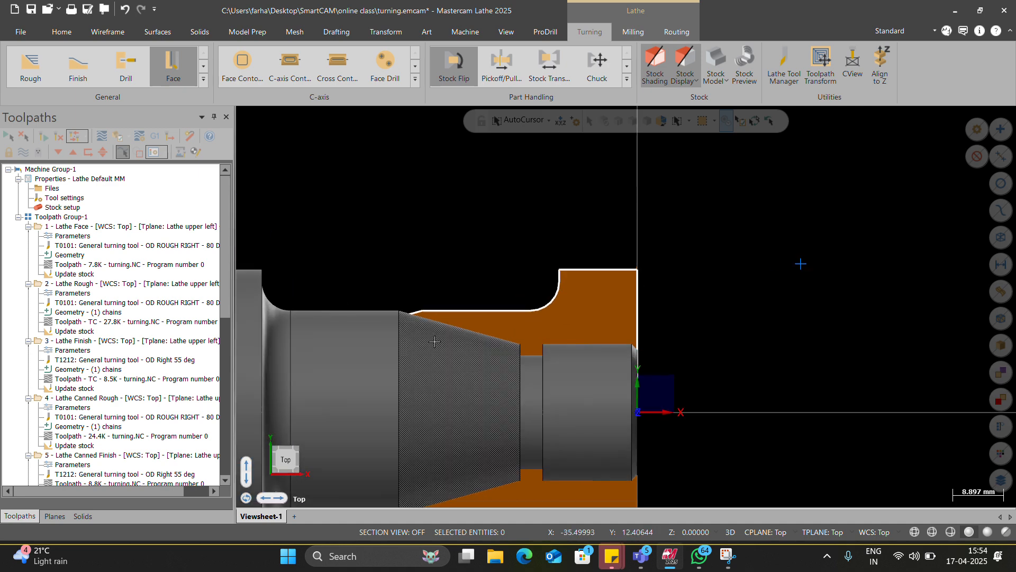
{"action": "scroll", "coordinate": [90, 420], "scroll_direction": "down", "scroll_amount": 8}
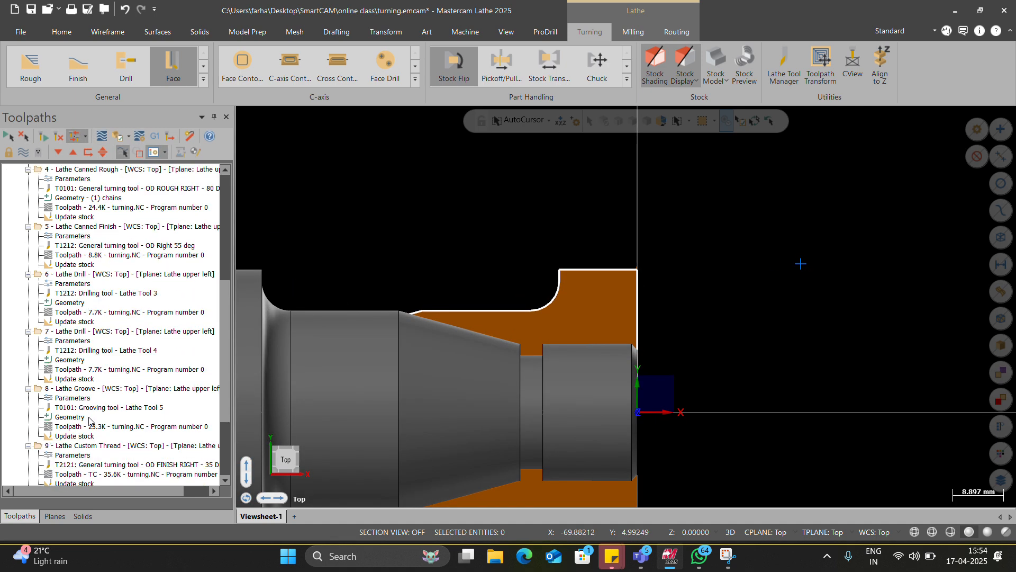
{"action": "scroll", "coordinate": [89, 408], "scroll_direction": "up", "scroll_amount": 7}
{"action": "scroll", "coordinate": [89, 409], "scroll_direction": "down", "scroll_amount": 11}
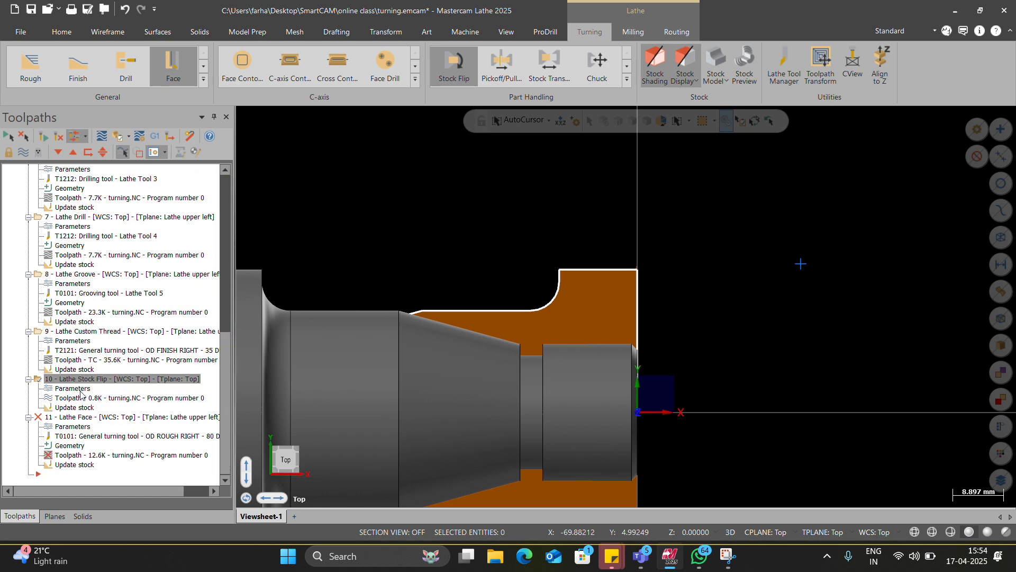
Step: Review and accept the Lathe Stock Flip parameters, and regenerate the outdated Lathe Face toolpath
{"action": "left_click", "coordinate": [80, 390]}
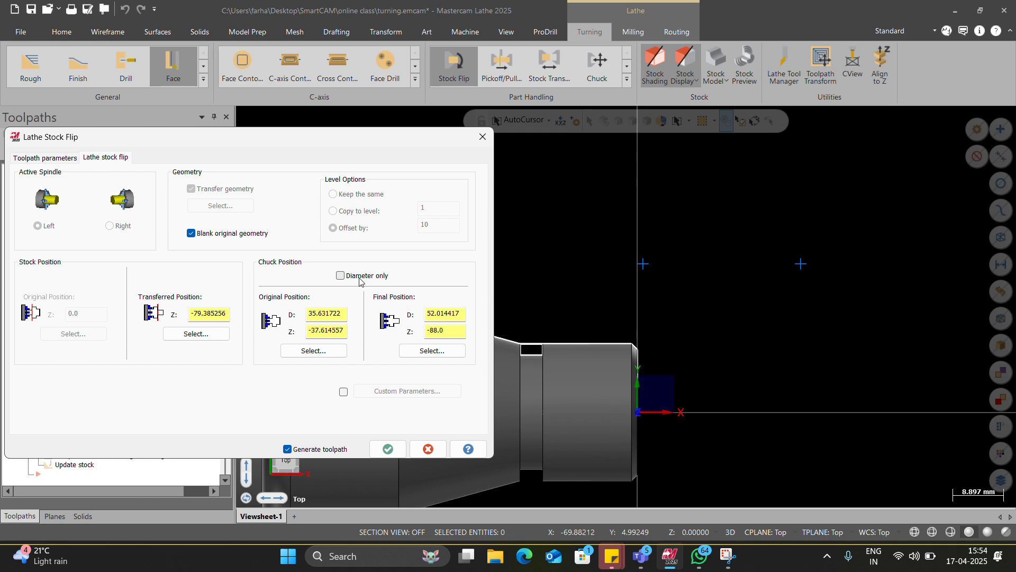
{"action": "left_click", "coordinate": [388, 448]}
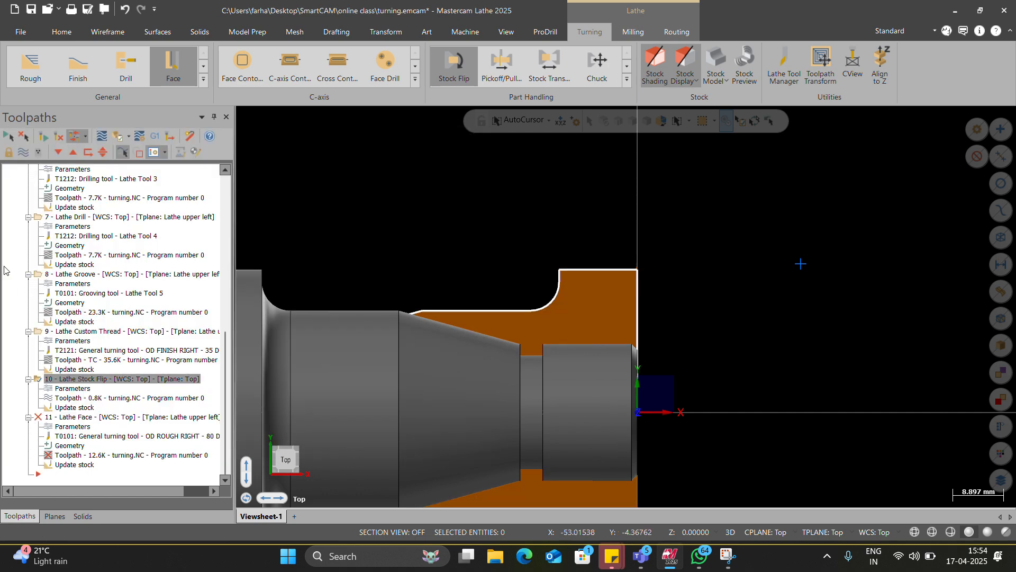
{"action": "left_click", "coordinate": [29, 150]}
{"action": "scroll", "coordinate": [618, 329], "scroll_direction": "down", "scroll_amount": 4}
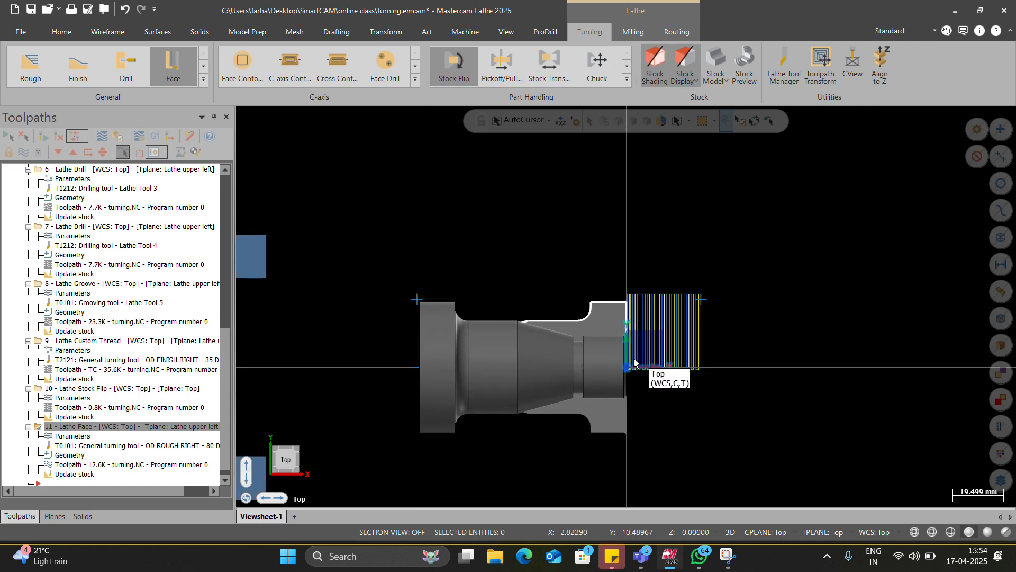
{"action": "scroll", "coordinate": [634, 362], "scroll_direction": "up", "scroll_amount": 2}
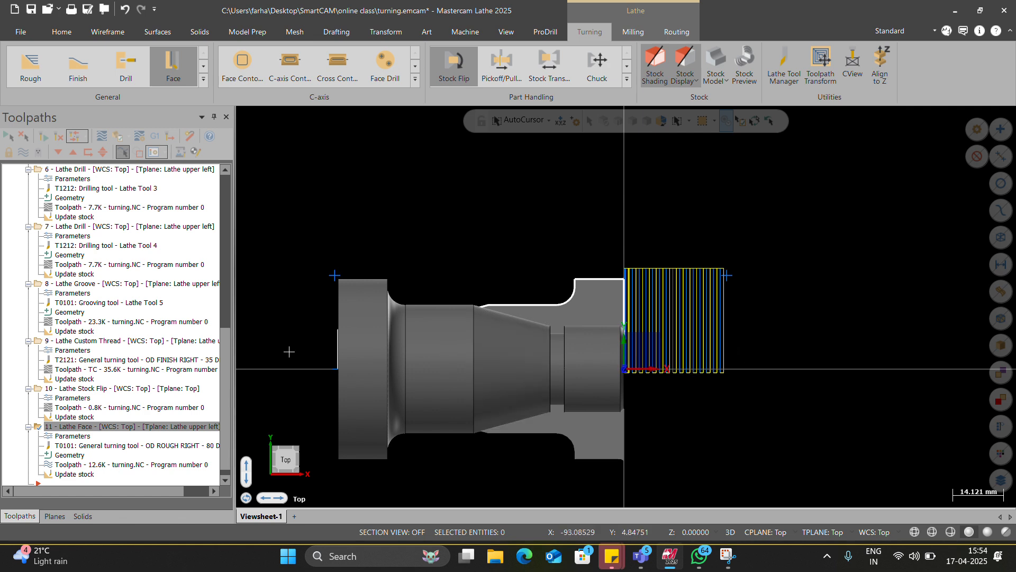
{"action": "scroll", "coordinate": [681, 344], "scroll_direction": "up", "scroll_amount": 3}
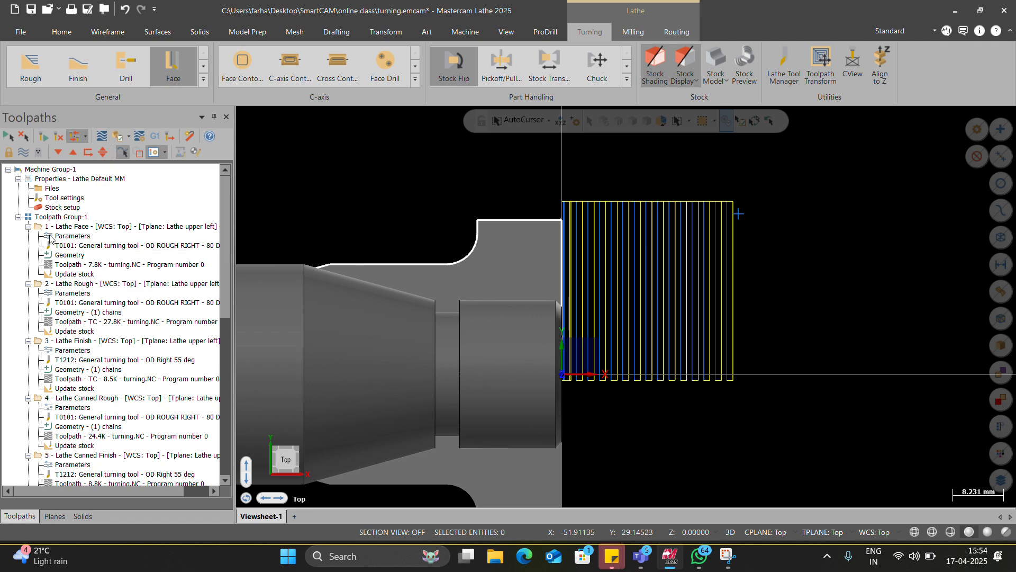
Step: Select all operations in Toolpath Group-1 and open them for verification in Mastercam Simulator
{"action": "left_click", "coordinate": [59, 216]}
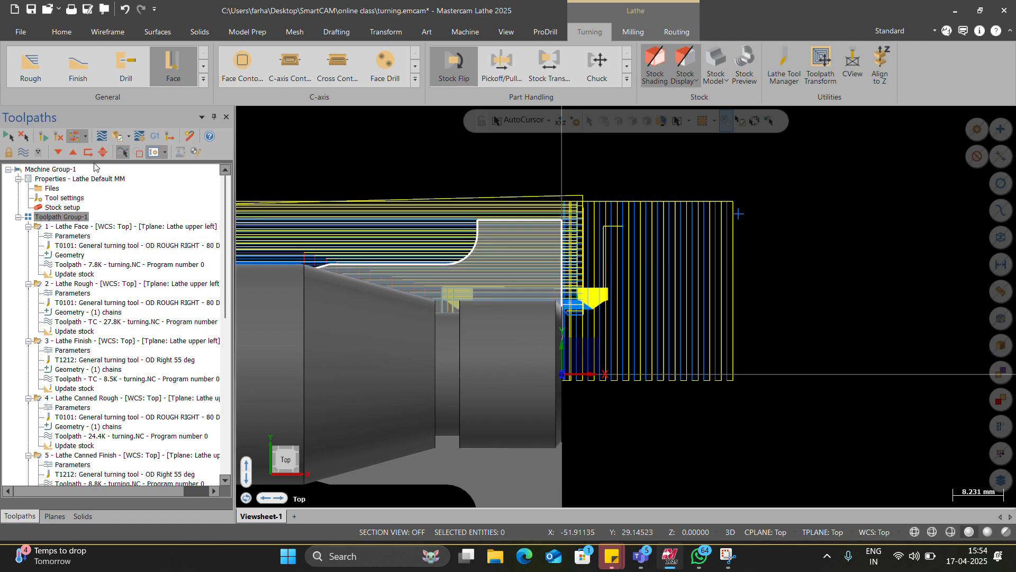
{"action": "left_click", "coordinate": [113, 139]}
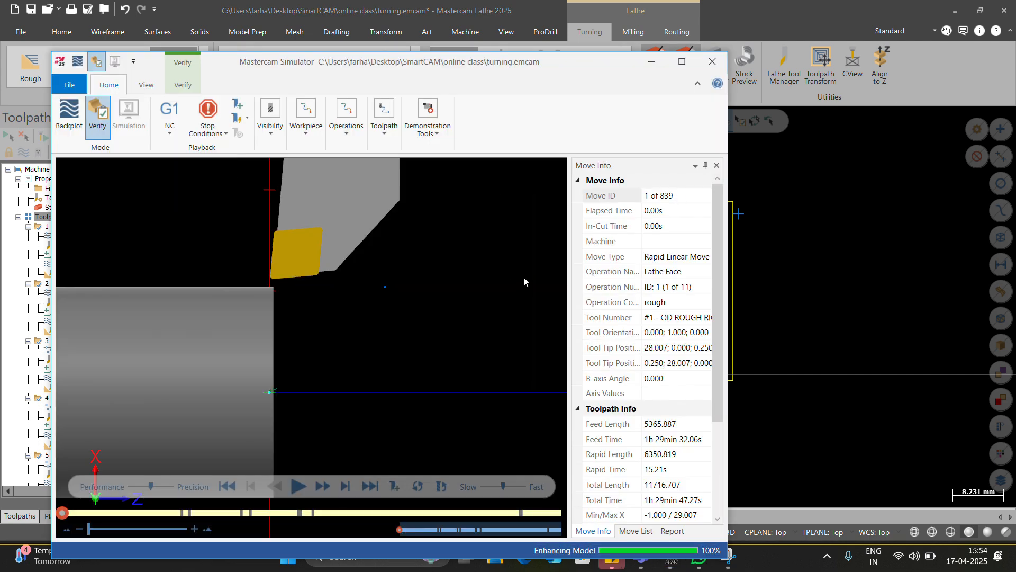
Step: Switch to Microsoft Teams and share the Mastercam Simulator window in the meeting
{"action": "key", "text": "alt+Tab"}
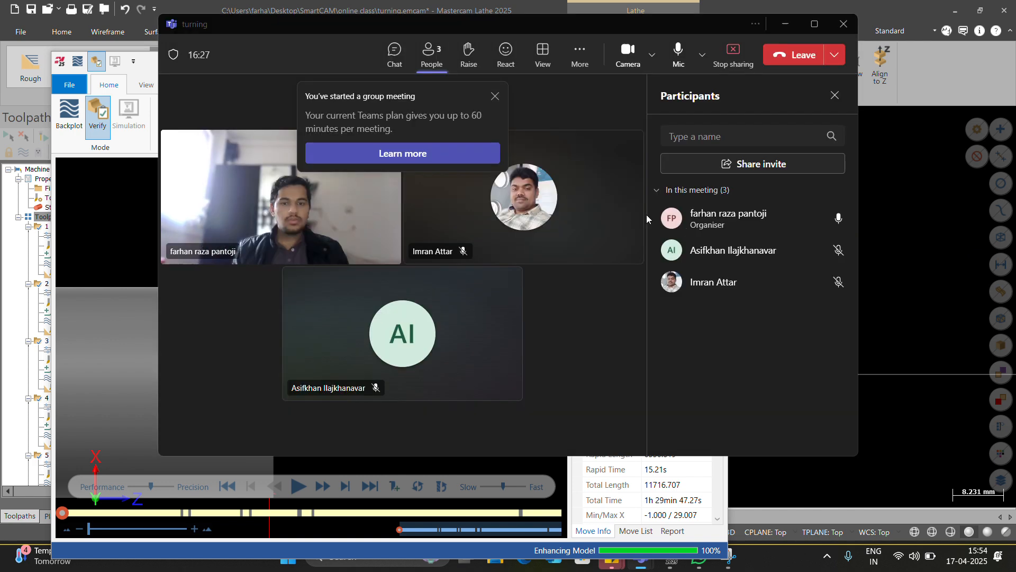
{"action": "left_click", "coordinate": [735, 63]}
{"action": "left_click", "coordinate": [696, 254]}
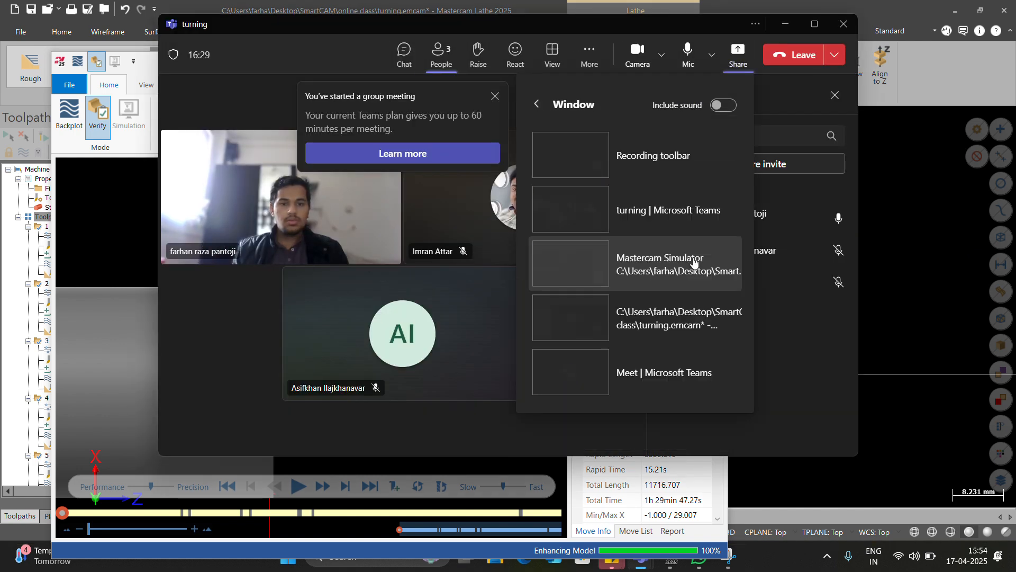
{"action": "left_click", "coordinate": [640, 288]}
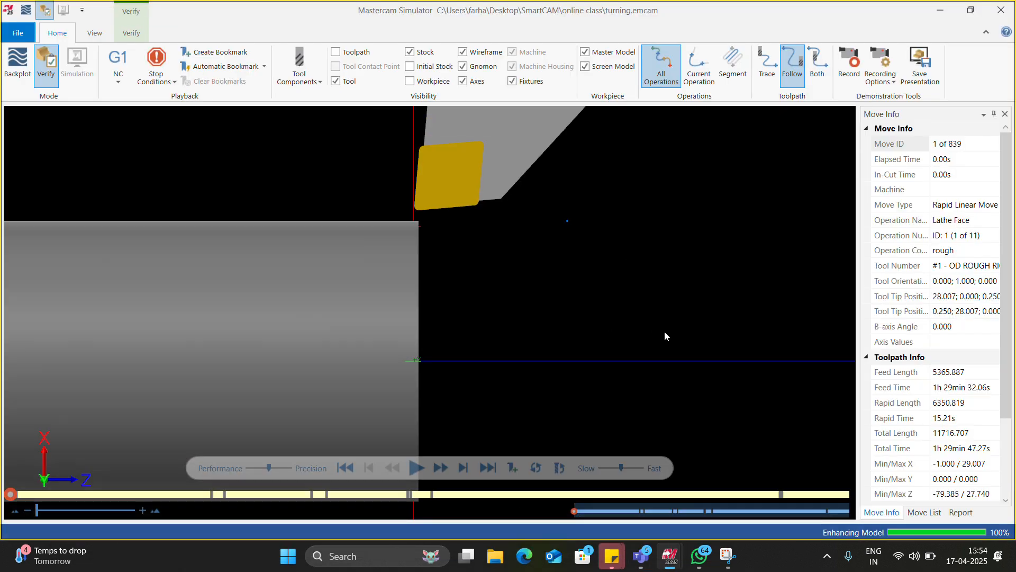
Step: Run the verification of all operations, trying Time-based playback and switching it back to NC
{"action": "scroll", "coordinate": [665, 336], "scroll_direction": "down", "scroll_amount": 5}
{"action": "scroll", "coordinate": [532, 378], "scroll_direction": "up", "scroll_amount": 2}
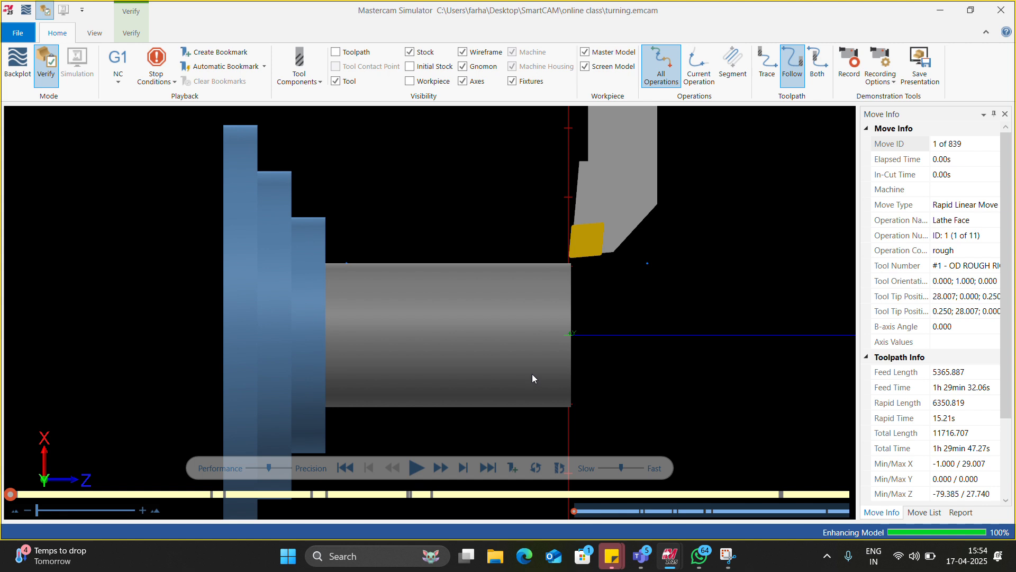
{"action": "left_click", "coordinate": [118, 83]}
{"action": "left_click", "coordinate": [138, 132]}
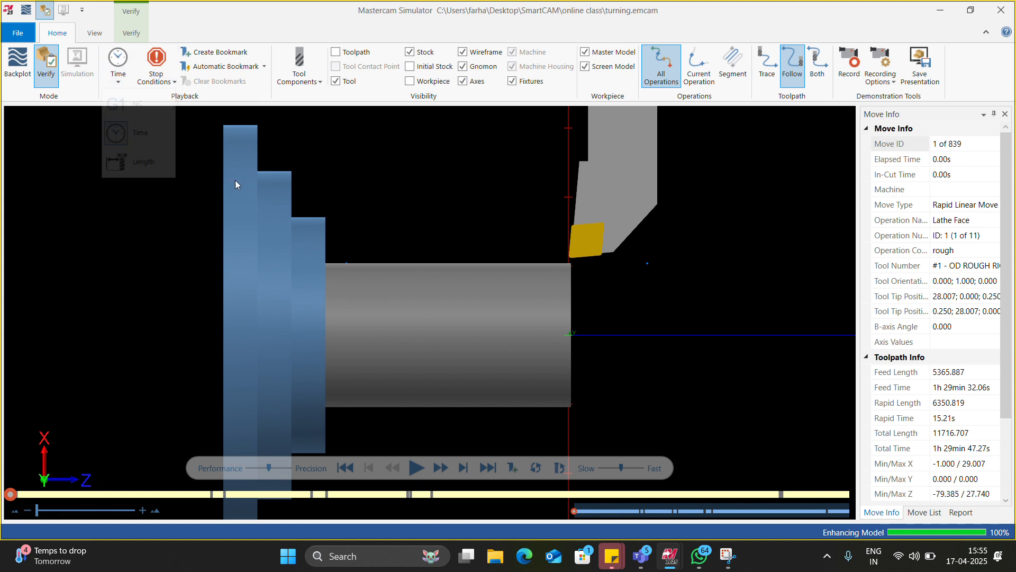
{"action": "left_click", "coordinate": [417, 468]}
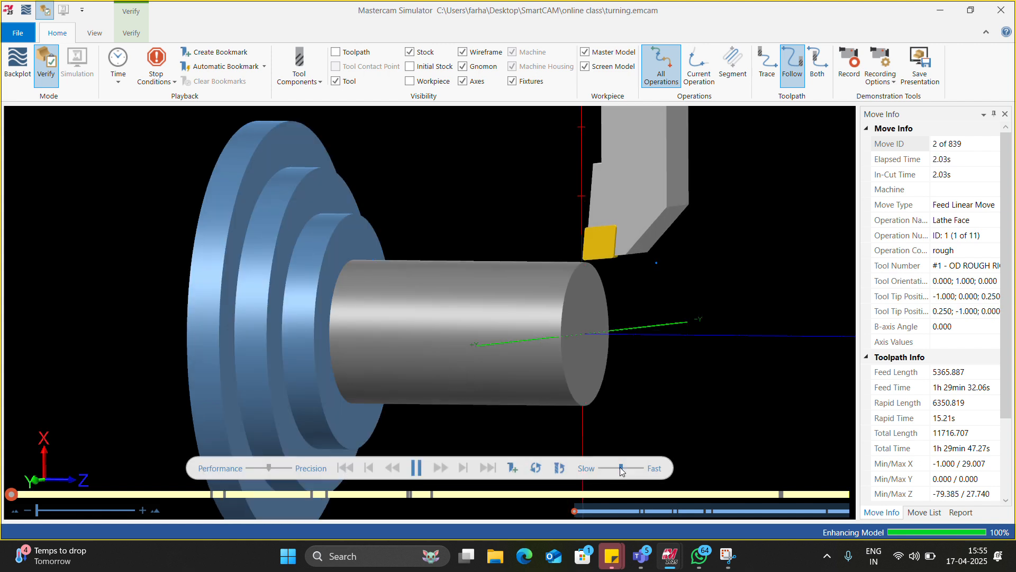
{"action": "left_click", "coordinate": [118, 79]}
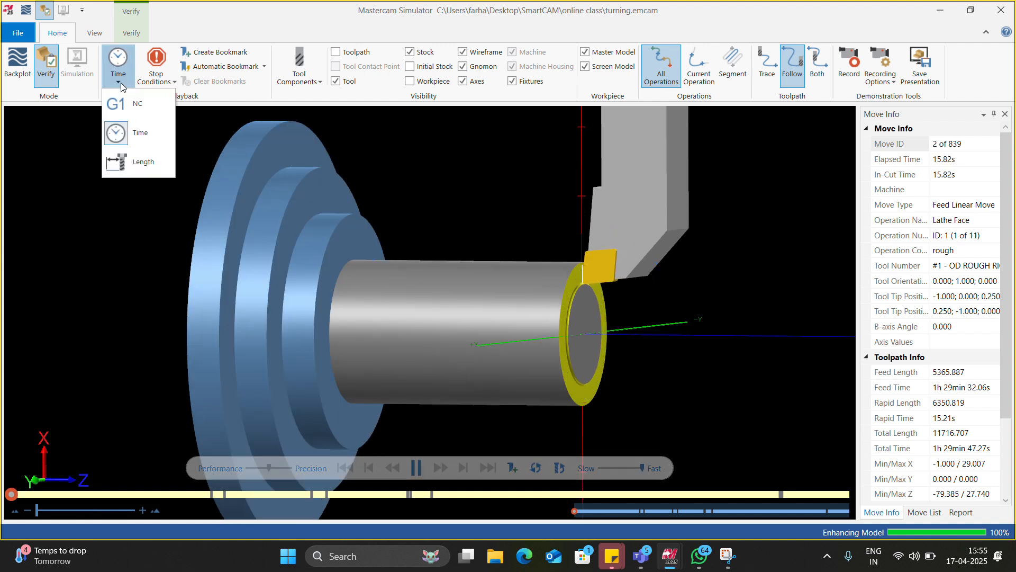
{"action": "left_click", "coordinate": [119, 112]}
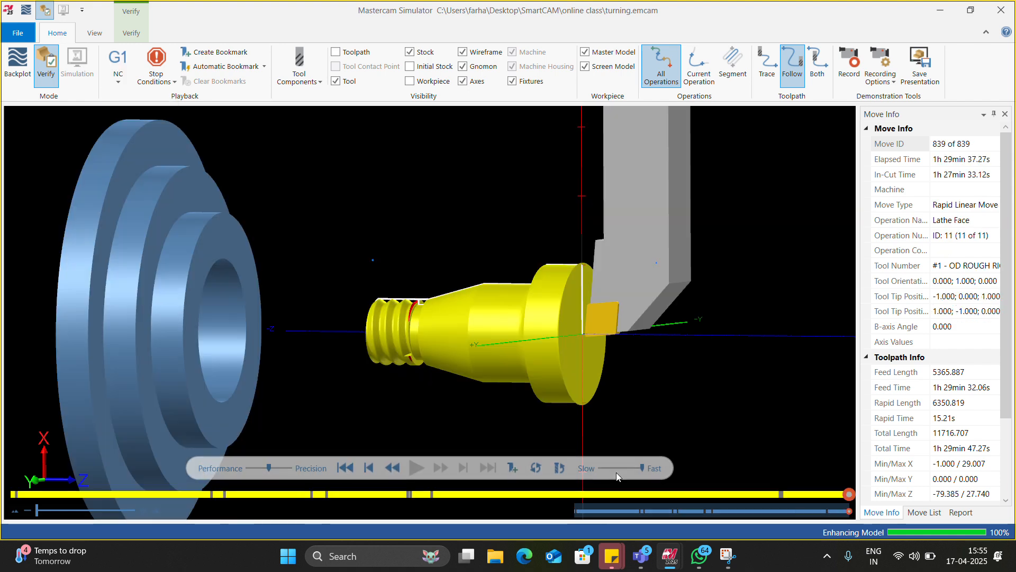
Step: Lower the simulation speed and replay the verification of all operations from the start
{"action": "left_click", "coordinate": [607, 469]}
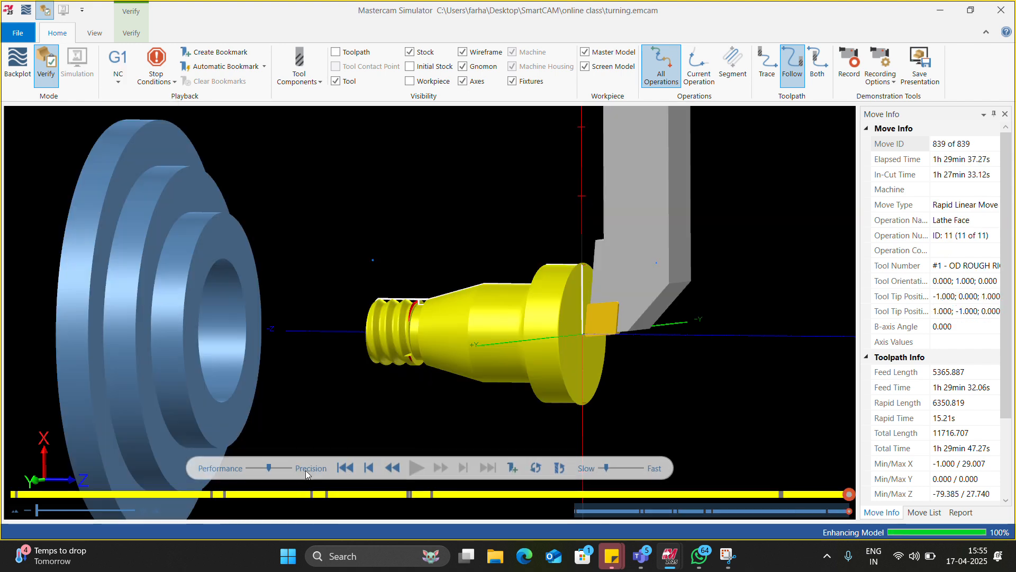
{"action": "left_click", "coordinate": [346, 468]}
{"action": "left_click", "coordinate": [418, 469]}
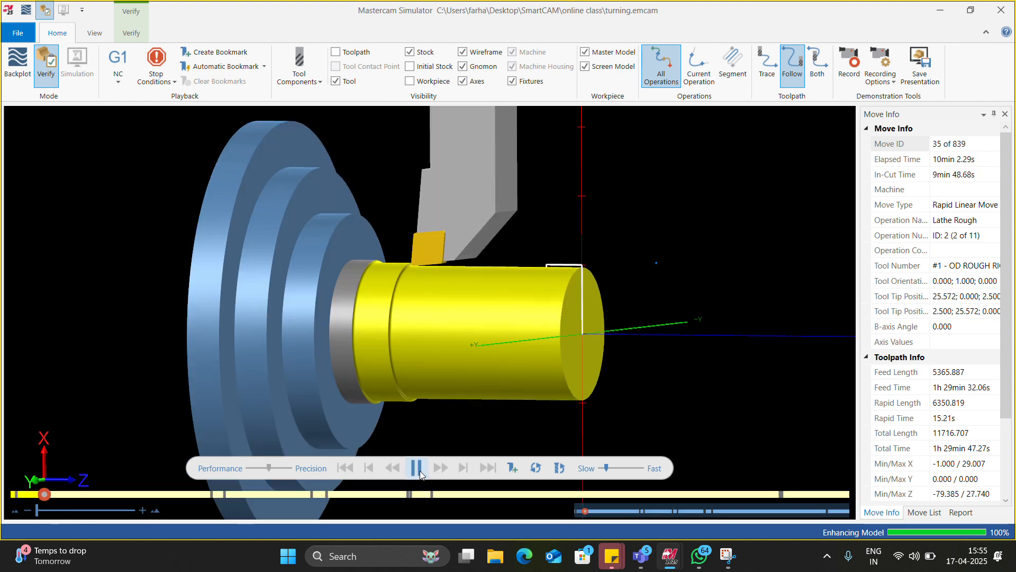
Step: Turn on Color Loop for the simulated cuts and examine the machined shaft, facing tool and chuck from several angles
{"action": "left_click", "coordinate": [133, 34]}
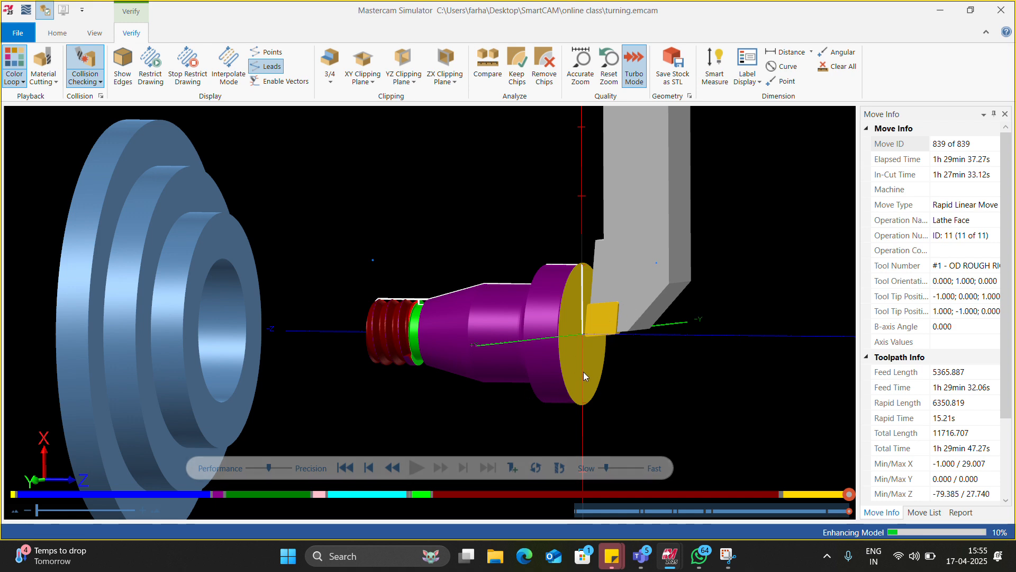
{"action": "middle_click_drag", "start_coordinate": [583, 371], "coordinate": [640, 374]}
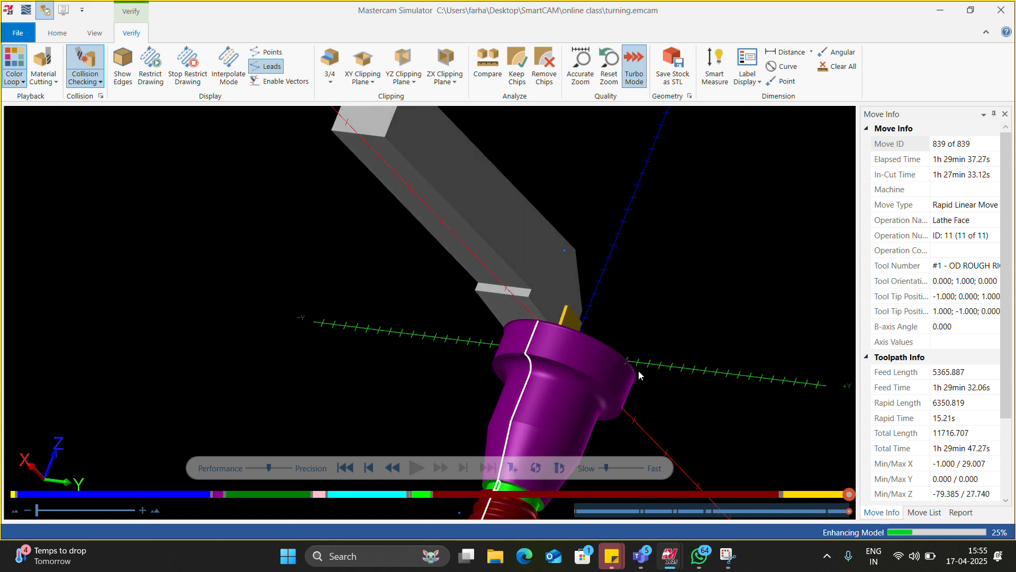
{"action": "scroll", "coordinate": [570, 324], "scroll_direction": "down", "scroll_amount": 5}
{"action": "scroll", "coordinate": [569, 324], "scroll_direction": "up", "scroll_amount": 5}
{"action": "scroll", "coordinate": [479, 132], "scroll_direction": "up", "scroll_amount": 4}
{"action": "scroll", "coordinate": [475, 250], "scroll_direction": "down", "scroll_amount": 4}
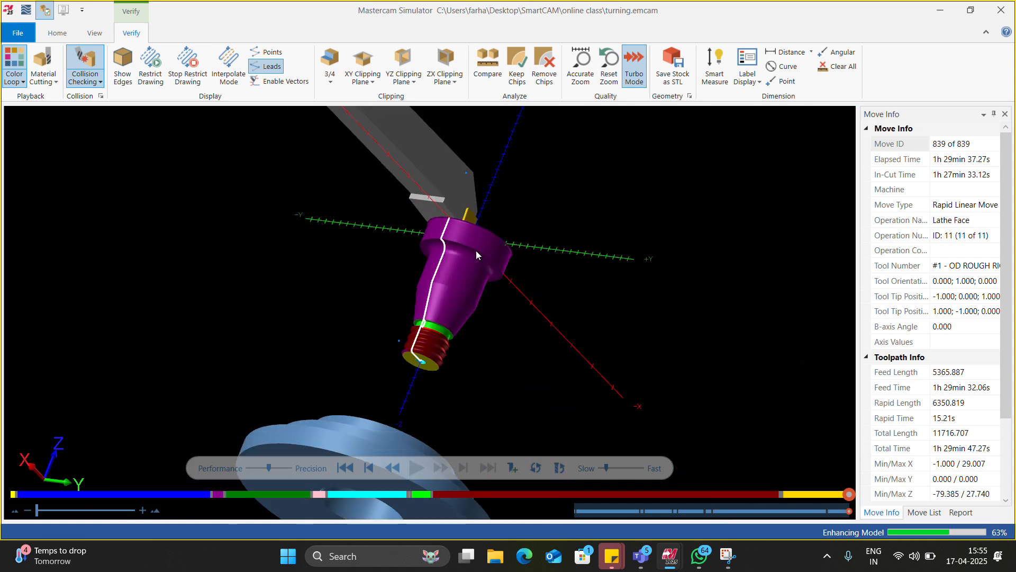
{"action": "scroll", "coordinate": [438, 204], "scroll_direction": "up", "scroll_amount": 5}
{"action": "middle_click_drag", "start_coordinate": [438, 204], "coordinate": [444, 255]}
{"action": "scroll", "coordinate": [434, 208], "scroll_direction": "up", "scroll_amount": 3}
{"action": "scroll", "coordinate": [444, 254], "scroll_direction": "down", "scroll_amount": 5}
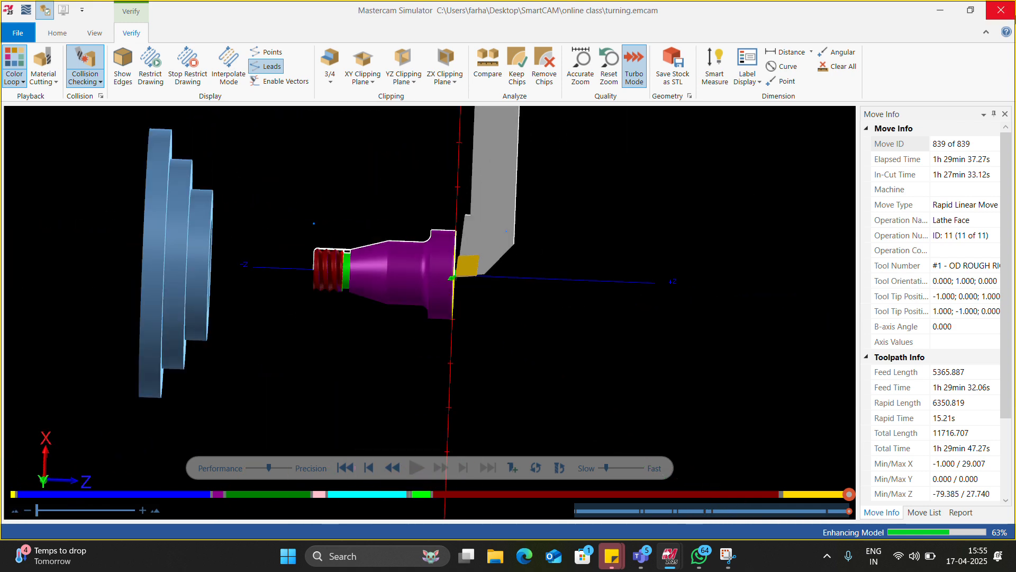
Step: Close the simulator and share the Mastercam Lathe window of turning.emcam in the Teams meeting
{"action": "left_click", "coordinate": [1013, 14]}
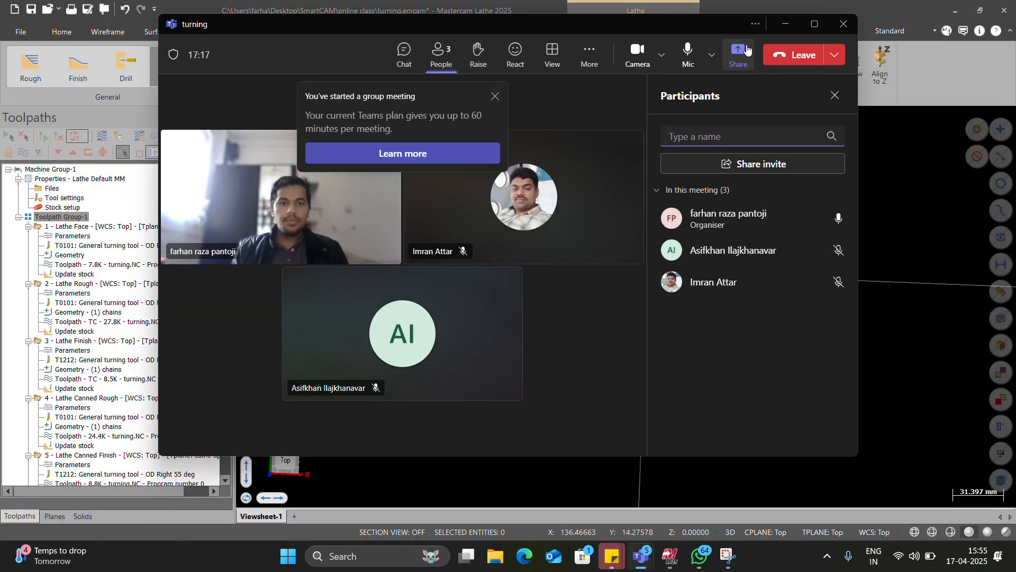
{"action": "left_click", "coordinate": [736, 53]}
{"action": "left_click", "coordinate": [669, 236]}
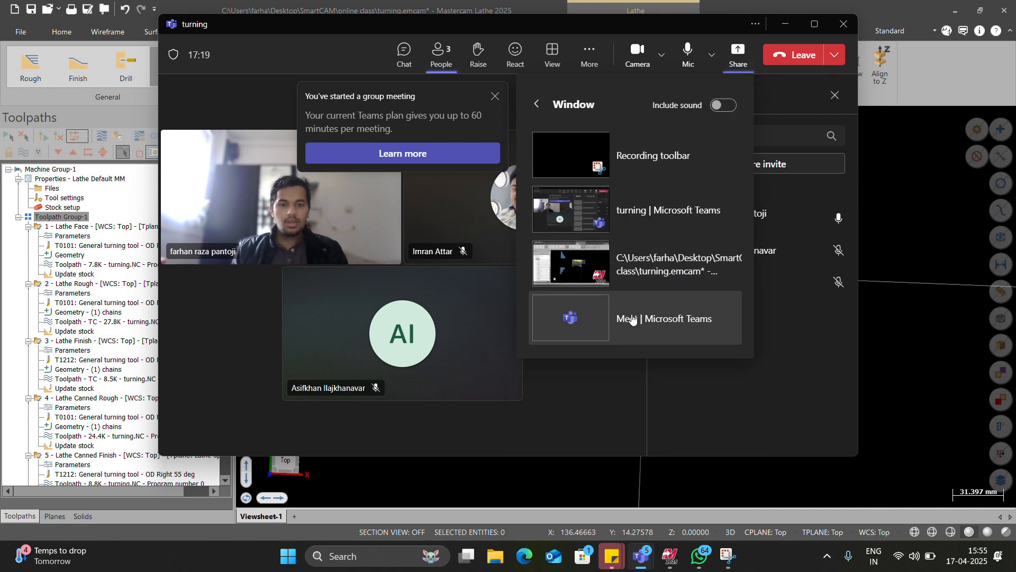
{"action": "left_click", "coordinate": [647, 288]}
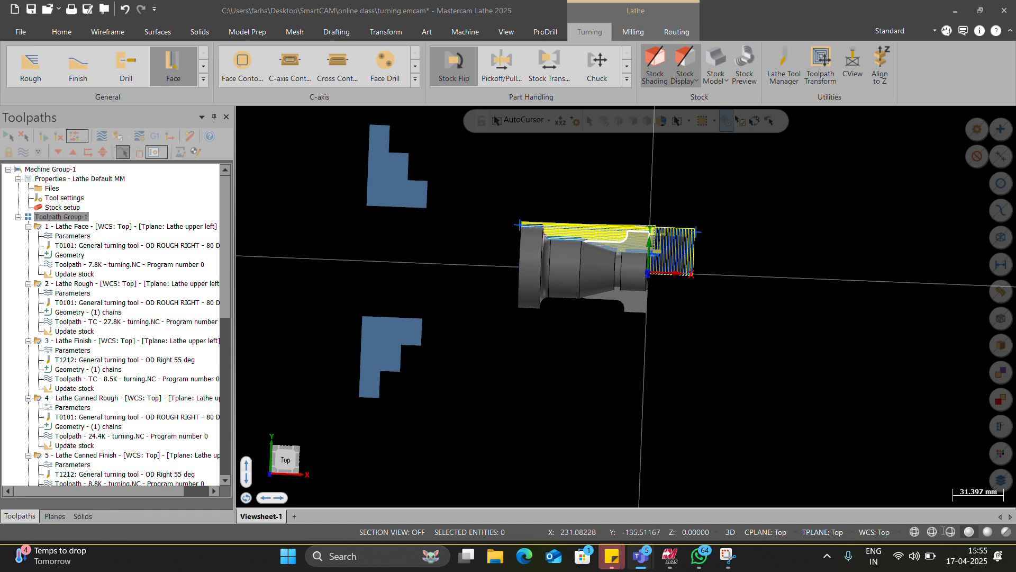
Step: Set the graphics view to Top and select operation 11, Lathe Face, so that only its toolpath is displayed
{"action": "scroll", "coordinate": [675, 304], "scroll_direction": "up", "scroll_amount": 4}
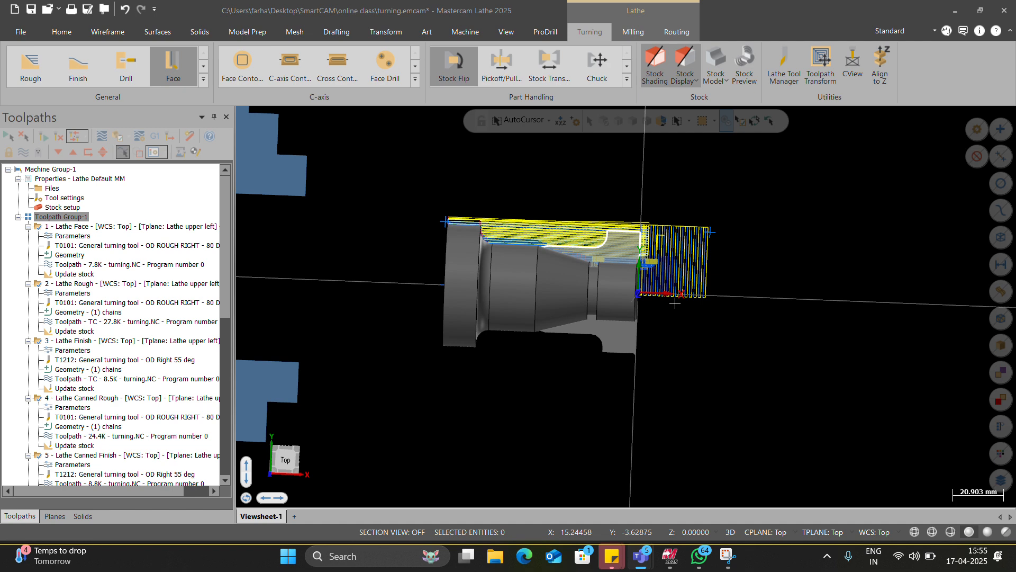
{"action": "scroll", "coordinate": [675, 304], "scroll_direction": "down", "scroll_amount": 4}
{"action": "right_click", "coordinate": [760, 245]}
{"action": "left_click", "coordinate": [778, 320]}
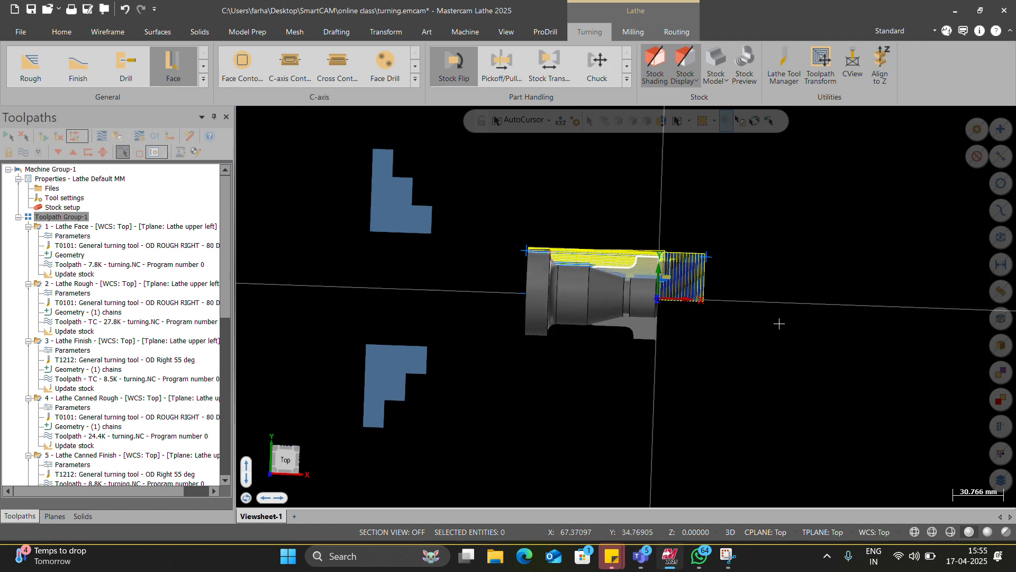
{"action": "scroll", "coordinate": [776, 282], "scroll_direction": "up", "scroll_amount": 4}
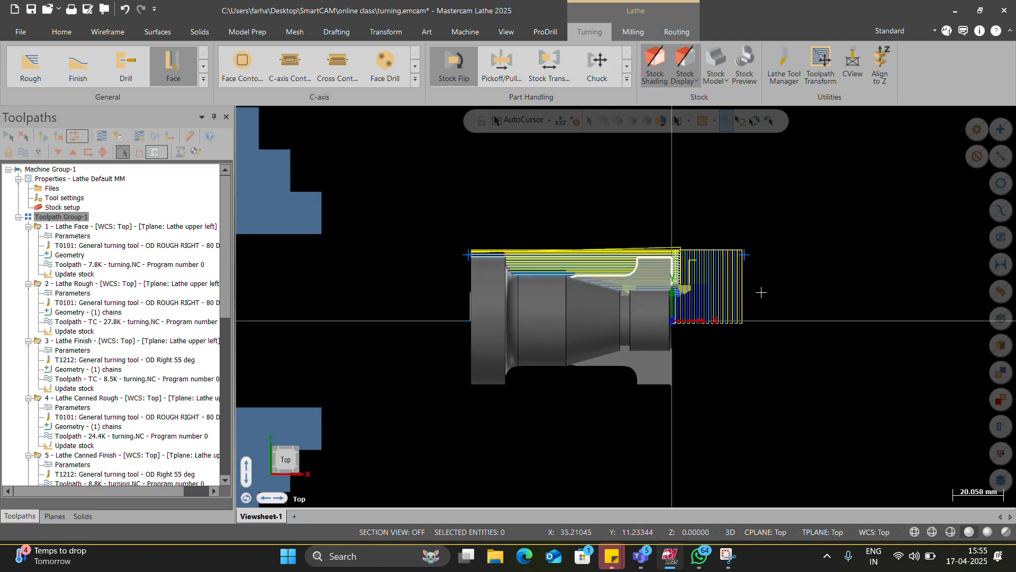
{"action": "scroll", "coordinate": [132, 417], "scroll_direction": "down", "scroll_amount": 12}
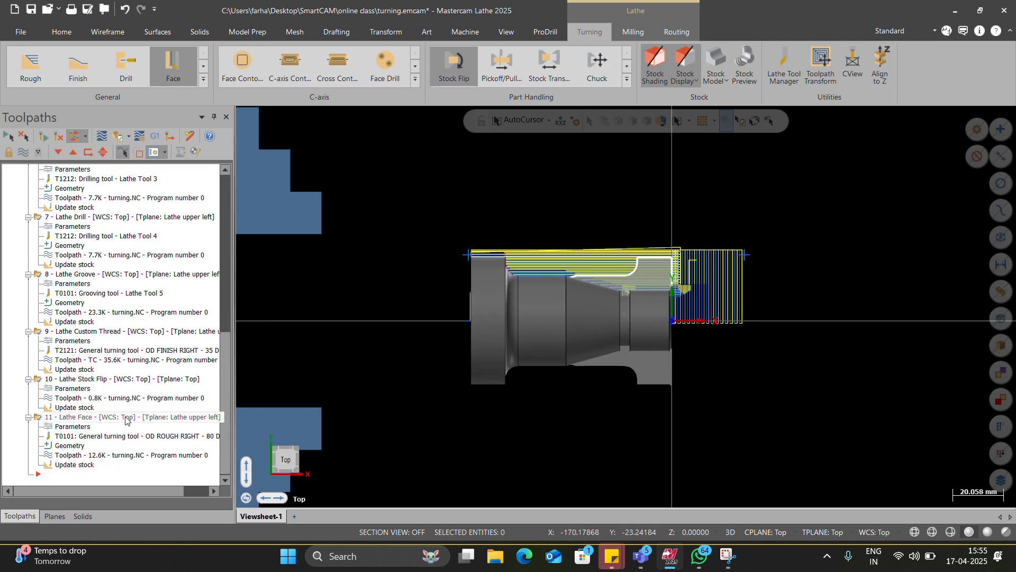
{"action": "left_click", "coordinate": [131, 416]}
Step: Chamfer the outer corner of the flipped shaft's profile by 2.0 with the 1 Distance method and save the file
{"action": "scroll", "coordinate": [657, 334], "scroll_direction": "up", "scroll_amount": 6}
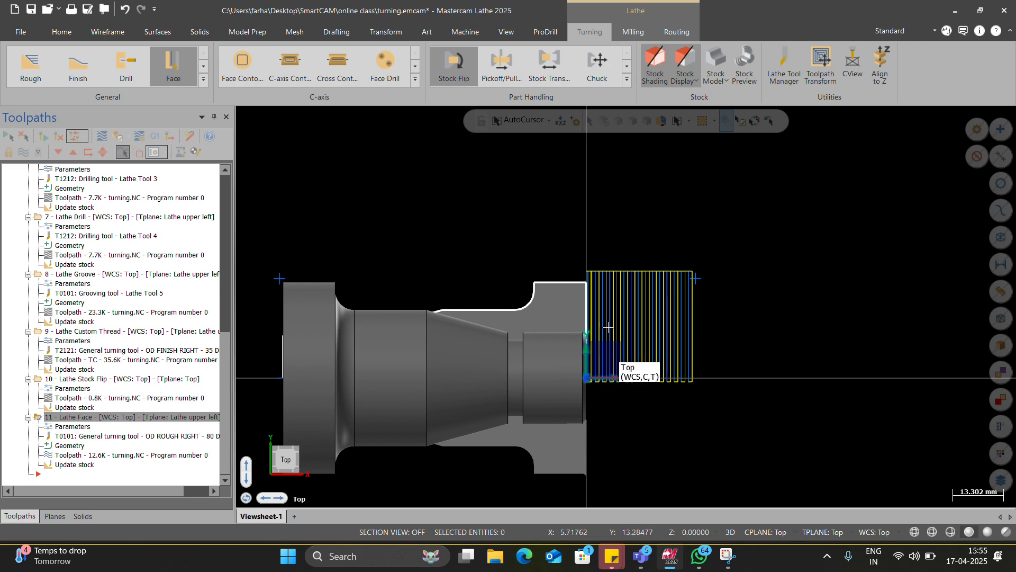
{"action": "scroll", "coordinate": [592, 310], "scroll_direction": "up", "scroll_amount": 20}
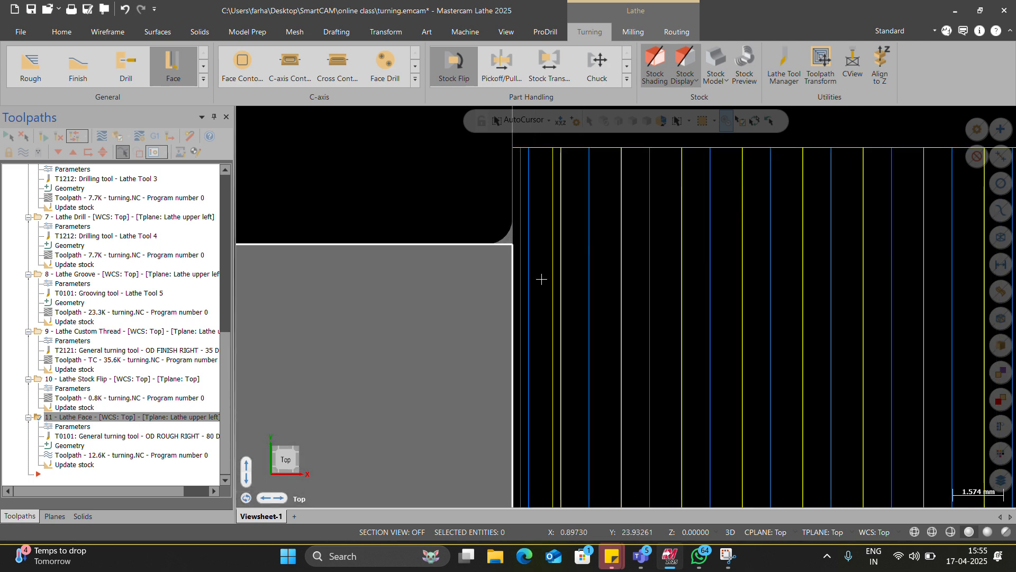
{"action": "scroll", "coordinate": [509, 249], "scroll_direction": "up", "scroll_amount": 2}
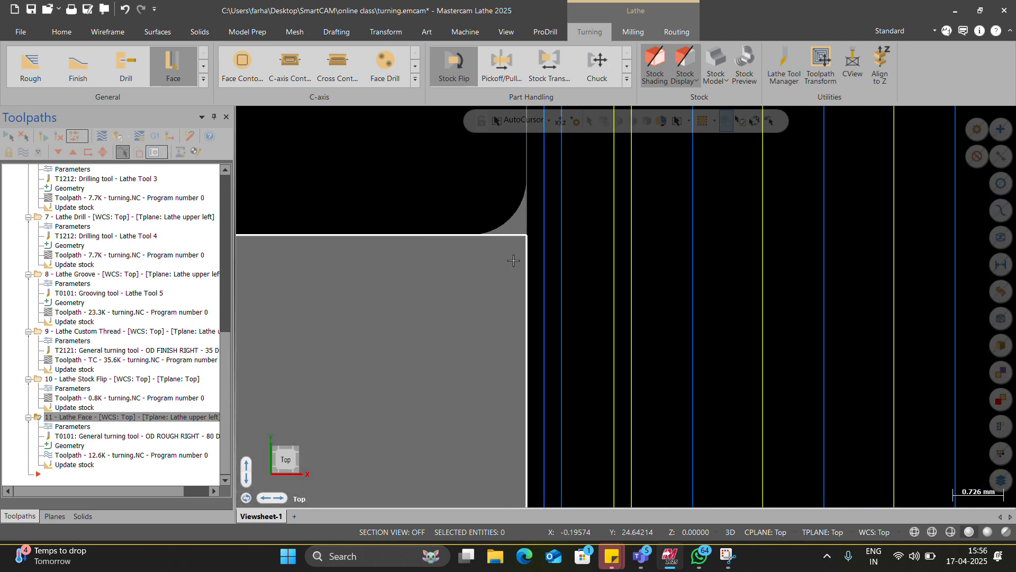
{"action": "left_click", "coordinate": [106, 32]}
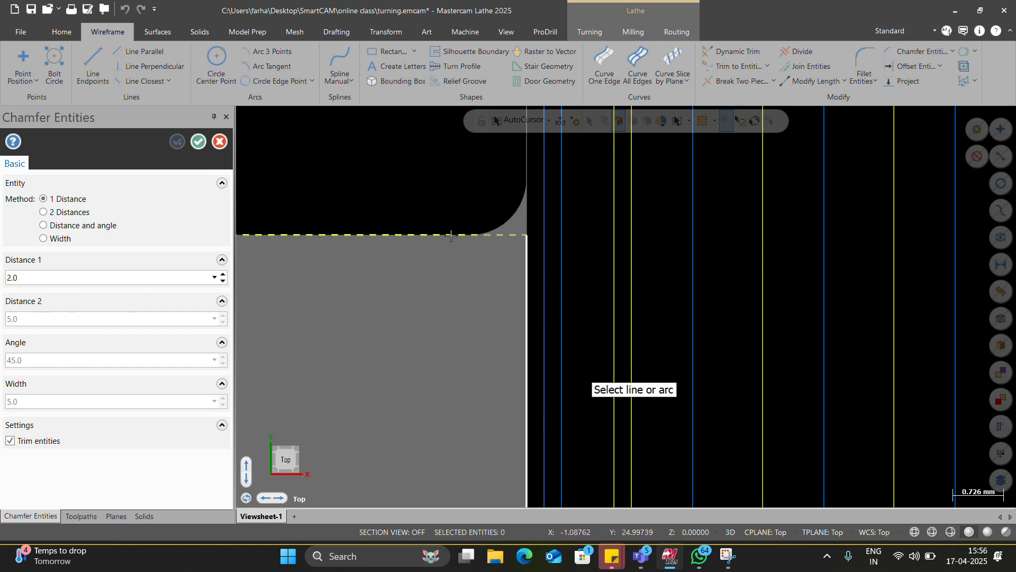
{"action": "scroll", "coordinate": [519, 307], "scroll_direction": "down", "scroll_amount": 3}
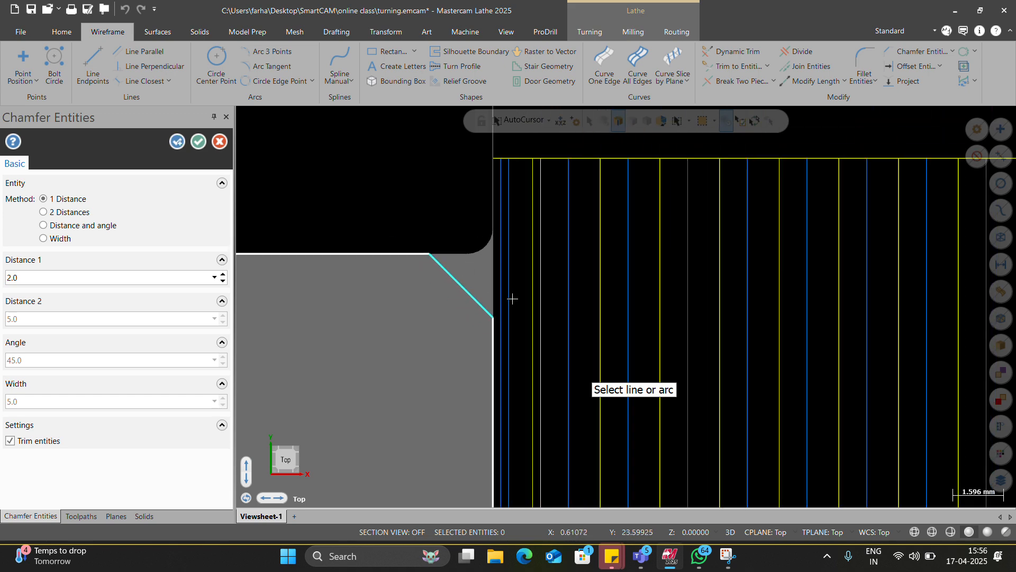
{"action": "left_click", "coordinate": [200, 141]}
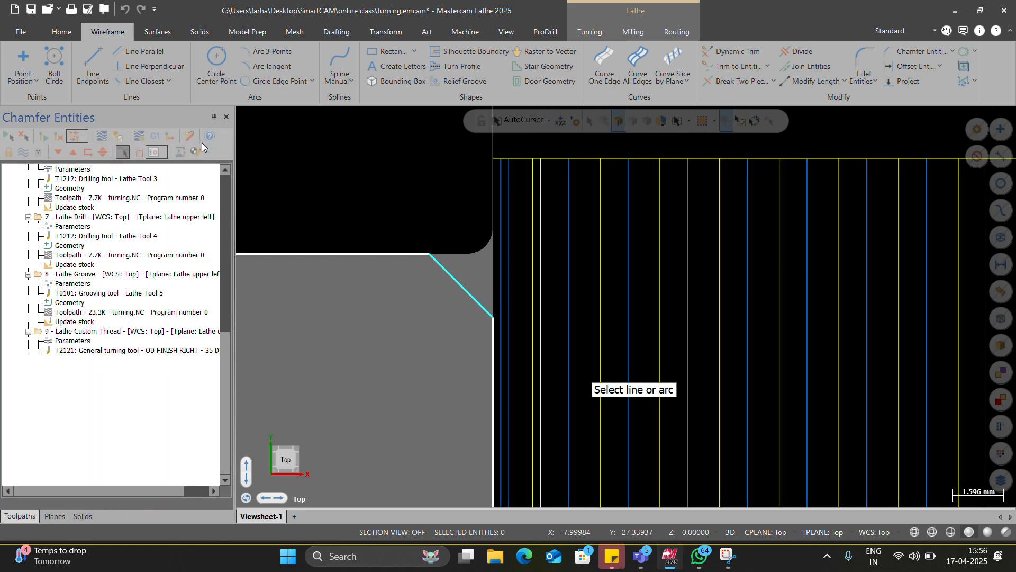
{"action": "scroll", "coordinate": [455, 300], "scroll_direction": "down", "scroll_amount": 2}
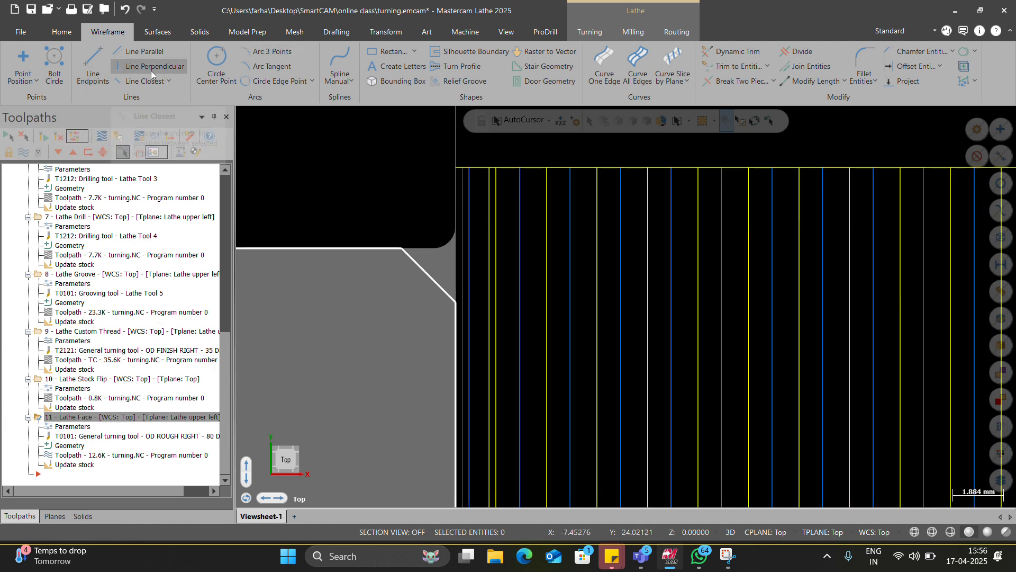
{"action": "scroll", "coordinate": [151, 74], "scroll_direction": "down", "scroll_amount": 11}
{"action": "key", "text": "ctrl+s"}
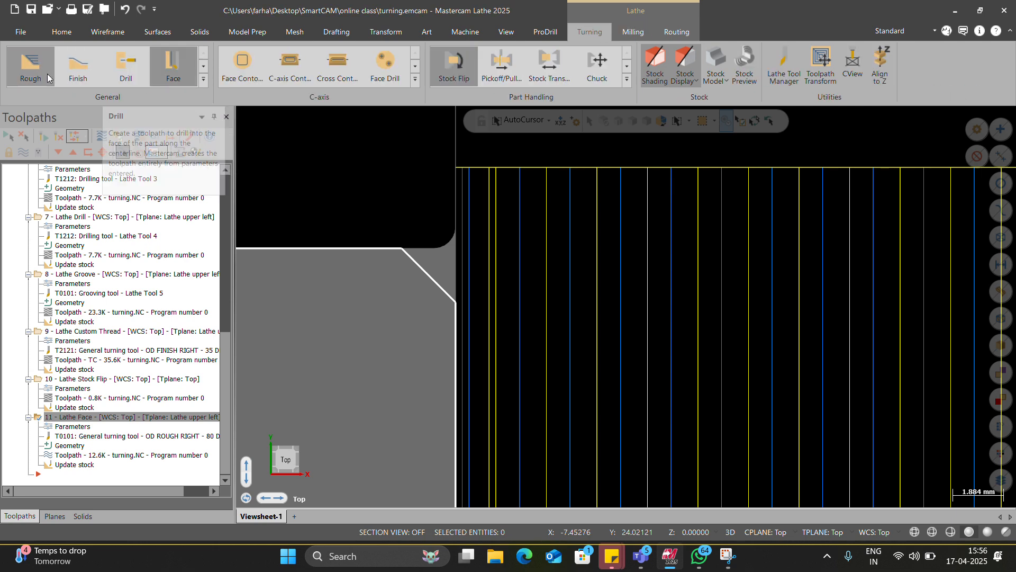
Step: Create a Lathe Rough toolpath on the single chamfer line, using the T1212 OD Right 55 deg tool and a 0.5 depth of cut
{"action": "left_click", "coordinate": [47, 77]}
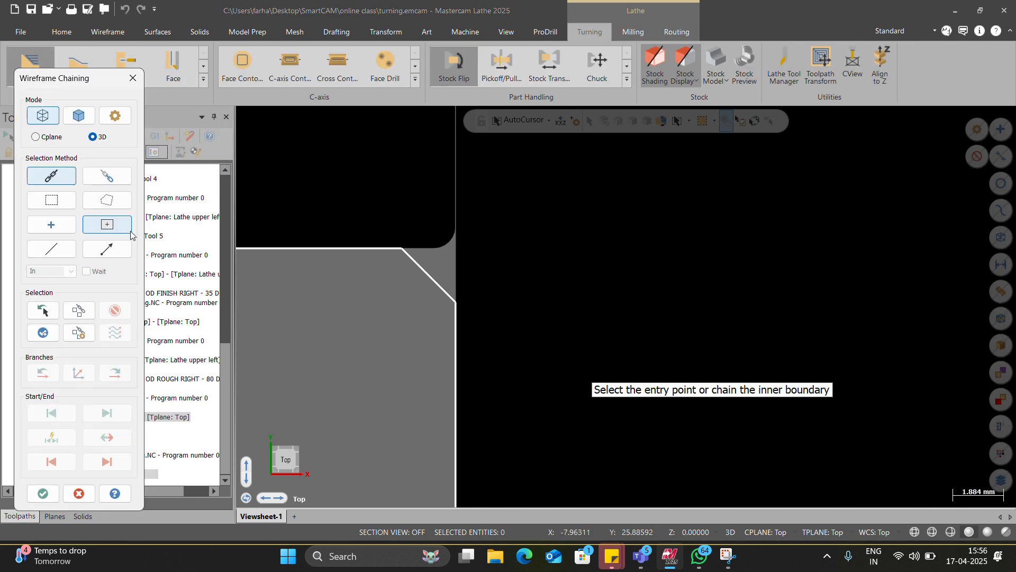
{"action": "left_click", "coordinate": [469, 303]}
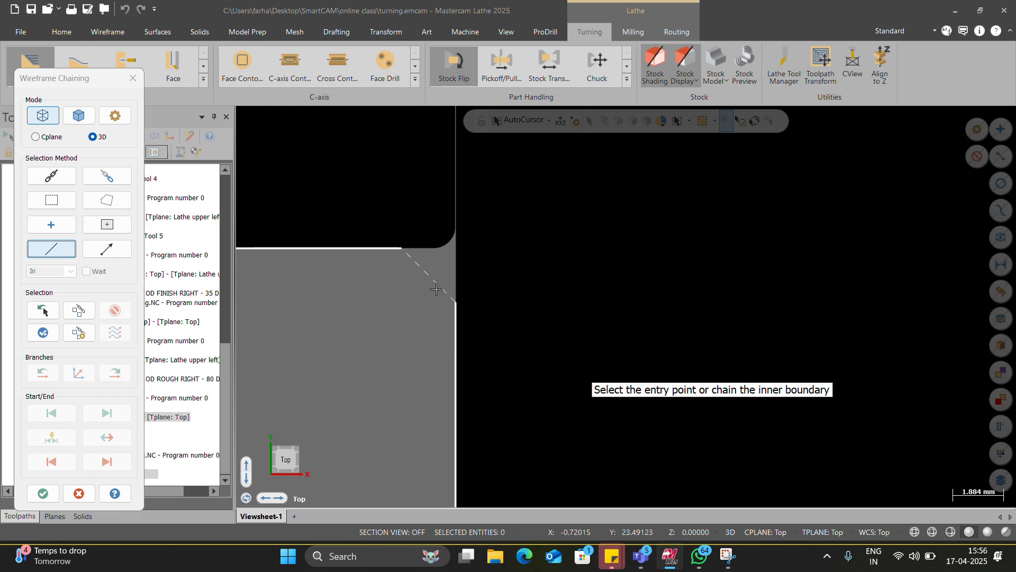
{"action": "scroll", "coordinate": [473, 309], "scroll_direction": "down", "scroll_amount": 1}
{"action": "left_click", "coordinate": [58, 493]}
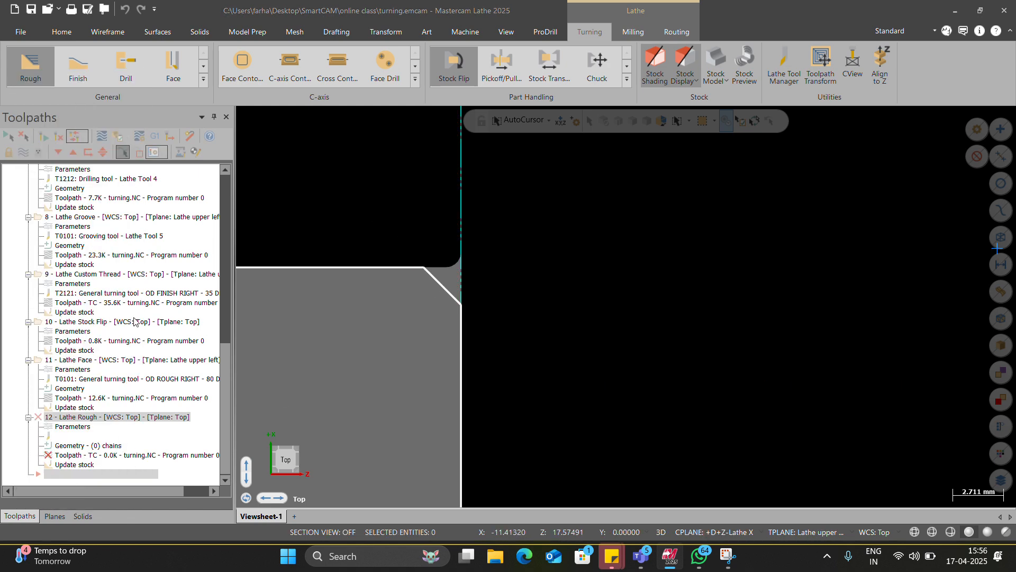
{"action": "left_click", "coordinate": [105, 165]}
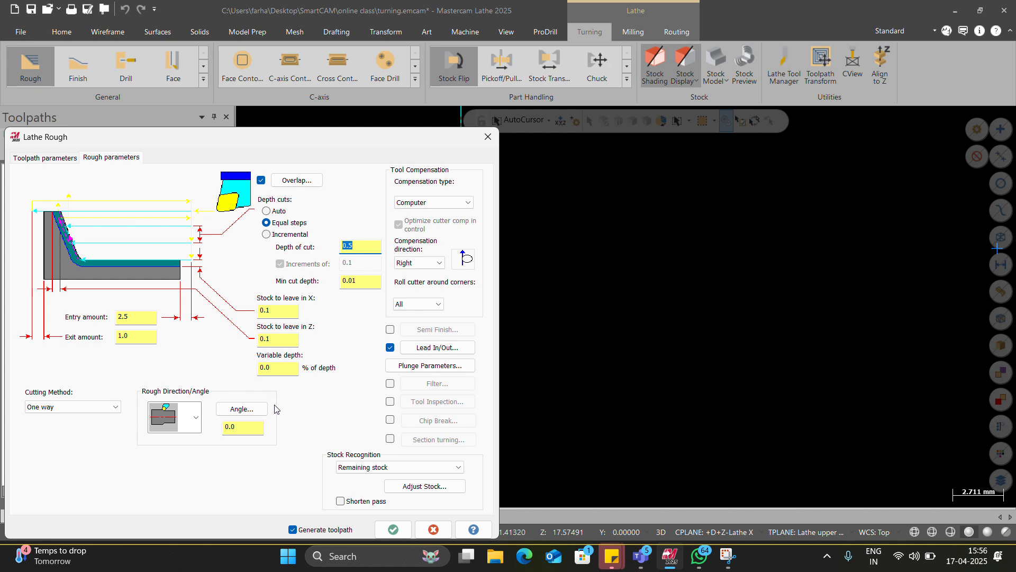
{"action": "left_click", "coordinate": [391, 530]}
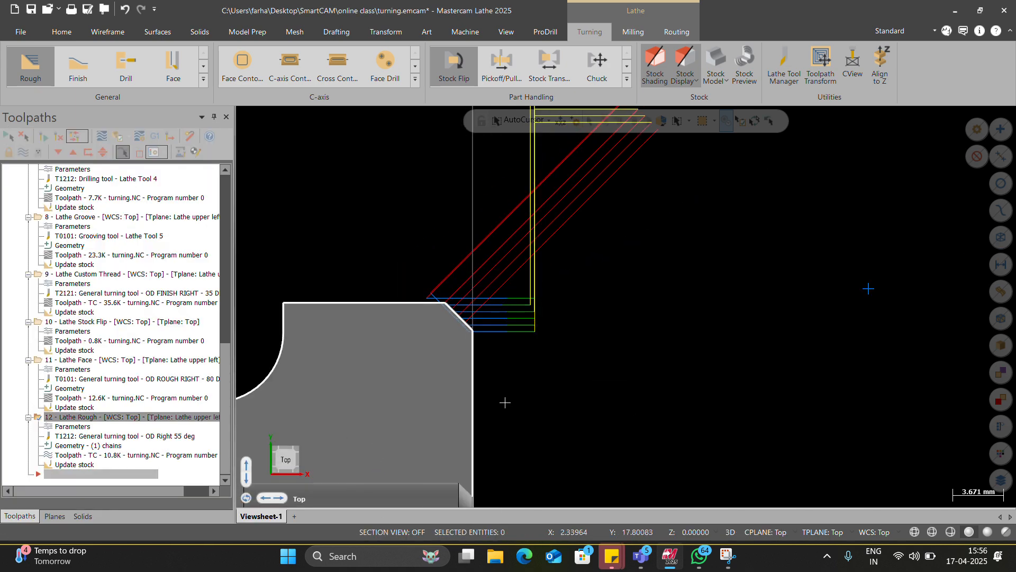
Step: Select all operations in Toolpath Group-1 and start their verification in Mastercam Simulator
{"action": "scroll", "coordinate": [67, 260], "scroll_direction": "up", "scroll_amount": 14}
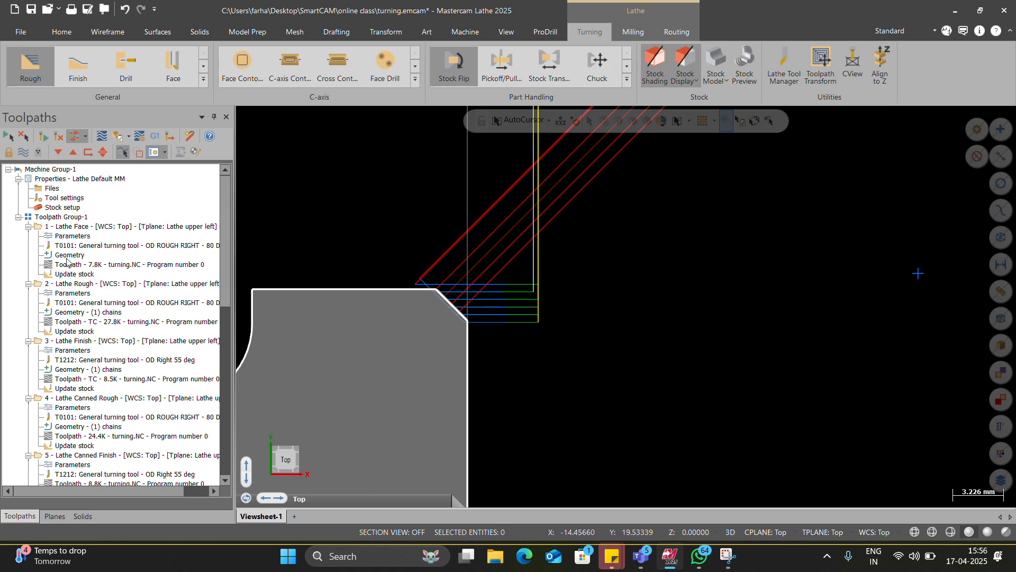
{"action": "left_click", "coordinate": [54, 217]}
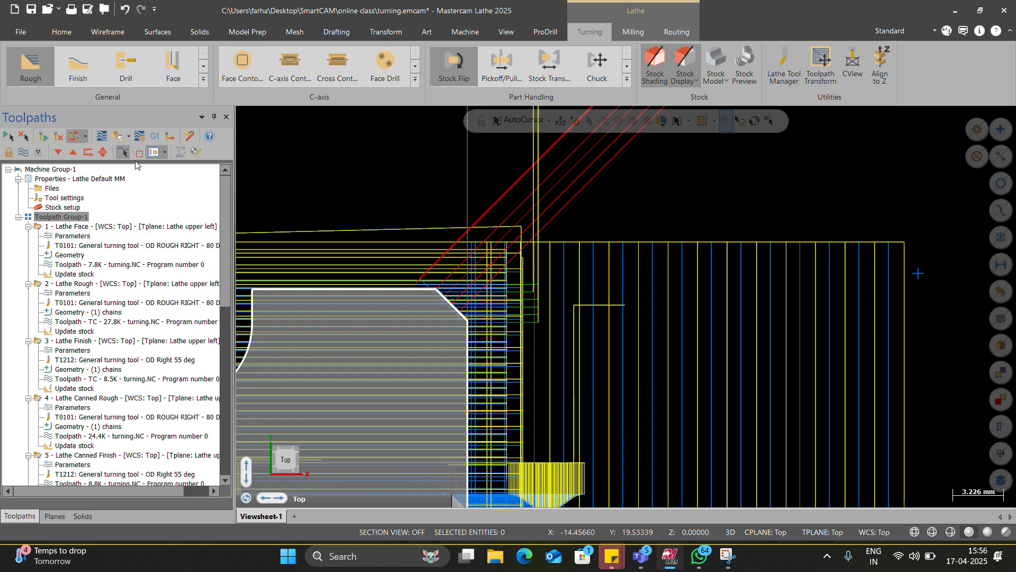
{"action": "left_click", "coordinate": [118, 139]}
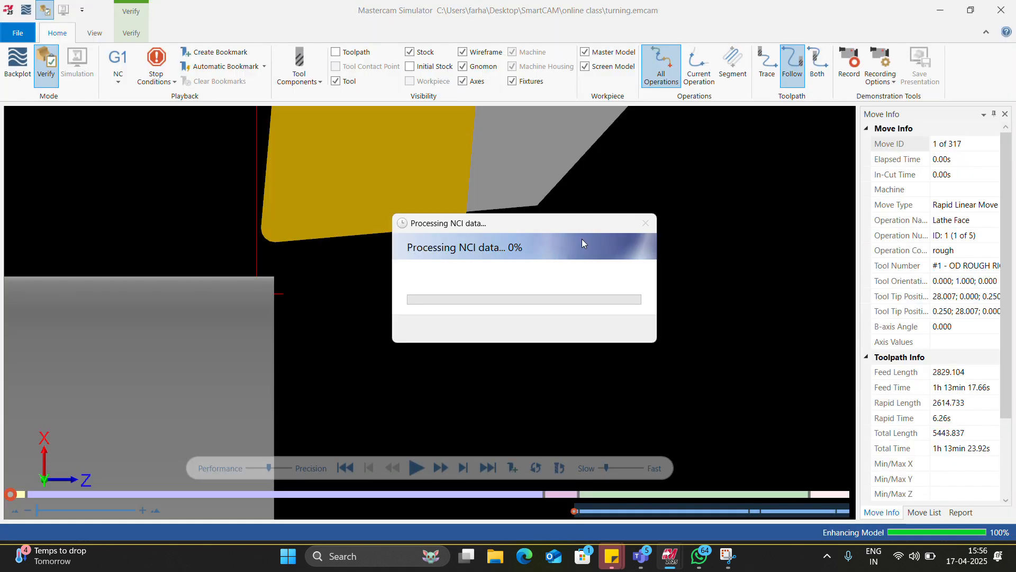
Step: Switch to Microsoft Teams, dismiss the group meeting notice and share the Mastercam Simulator window
{"action": "key", "text": "alt+Tab"}
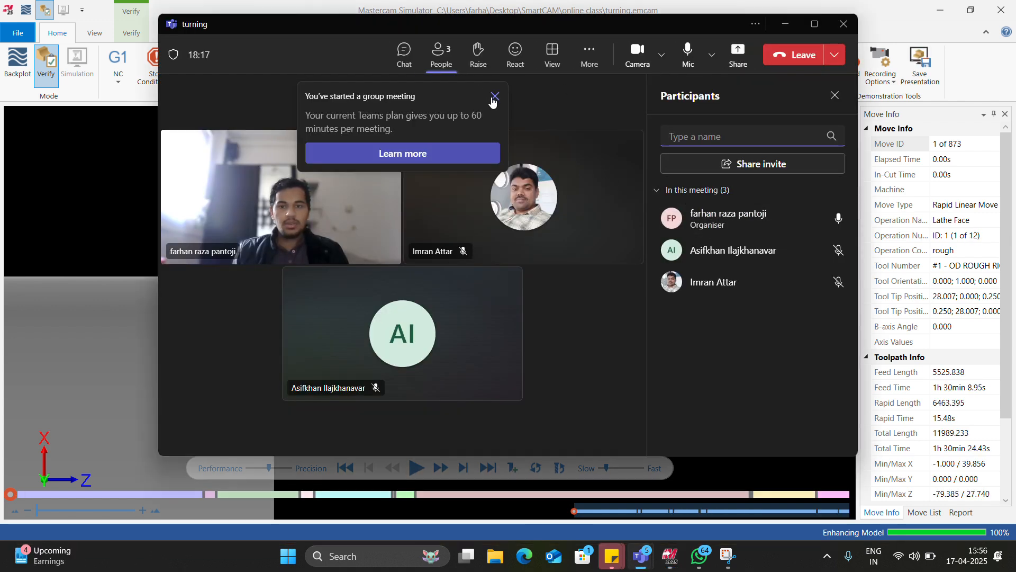
{"action": "left_click", "coordinate": [494, 97]}
{"action": "left_click", "coordinate": [739, 55]}
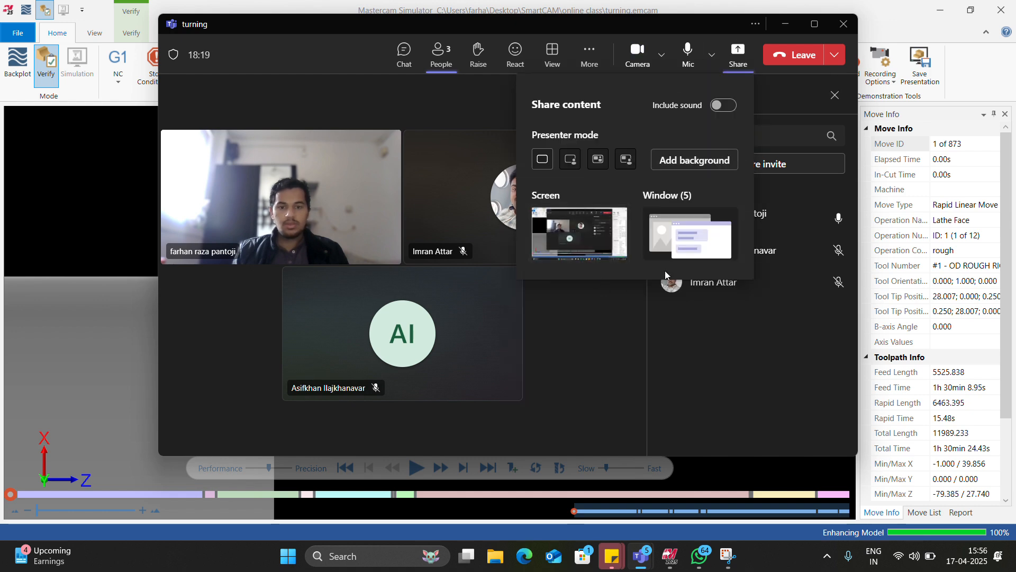
{"action": "left_click", "coordinate": [688, 233]}
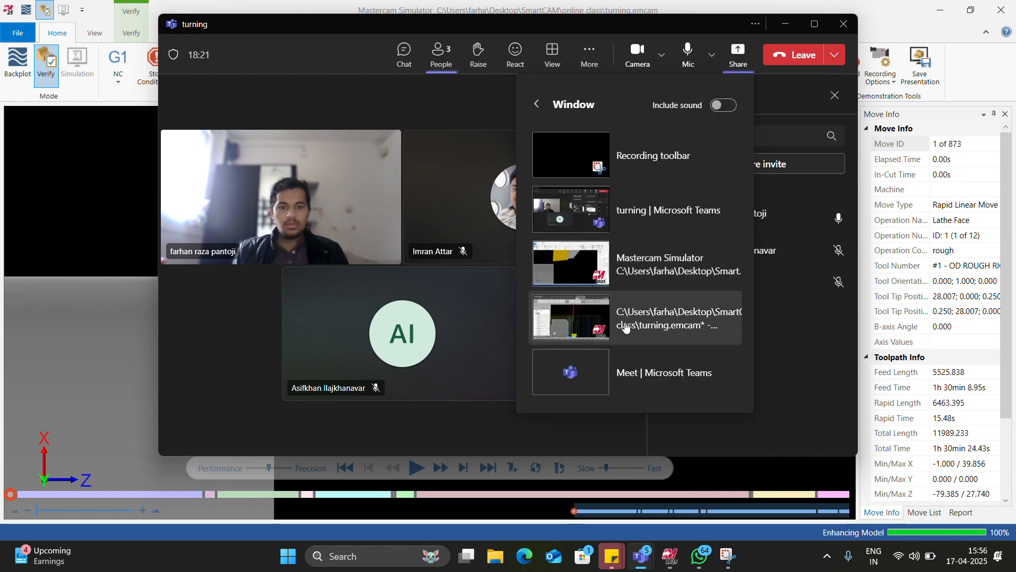
{"action": "left_click", "coordinate": [637, 271]}
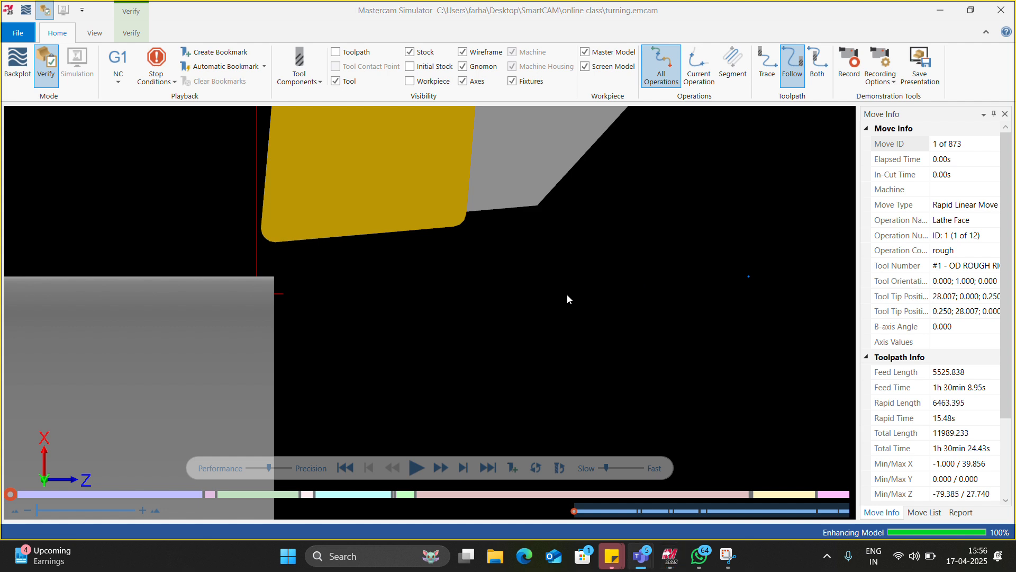
Step: Frame the chuck, stock and tool, and play the verification of all operations from the start
{"action": "scroll", "coordinate": [566, 299], "scroll_direction": "down", "scroll_amount": 6}
{"action": "scroll", "coordinate": [501, 291], "scroll_direction": "down", "scroll_amount": 3}
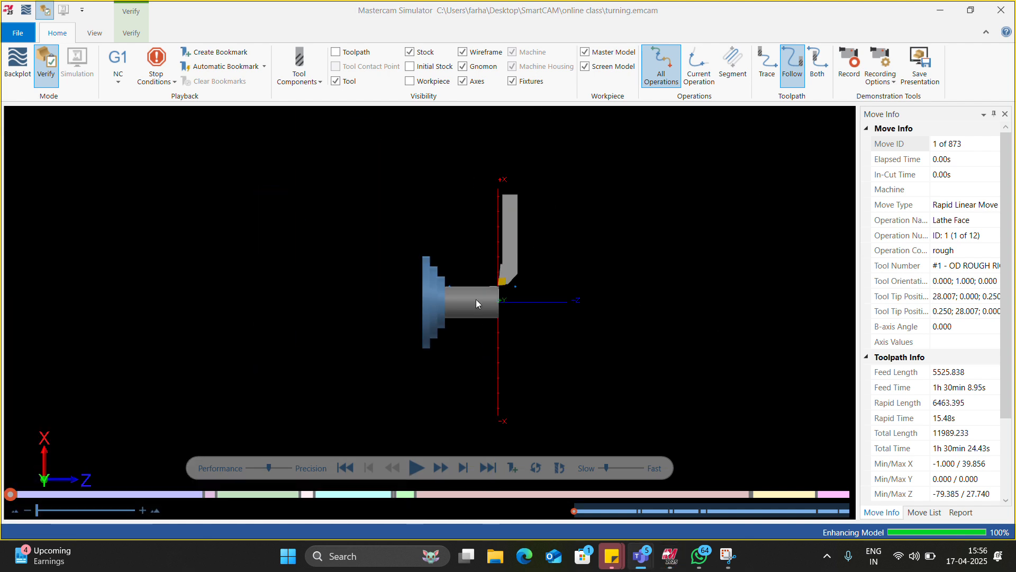
{"action": "scroll", "coordinate": [480, 317], "scroll_direction": "up", "scroll_amount": 6}
{"action": "scroll", "coordinate": [487, 307], "scroll_direction": "down", "scroll_amount": 5}
{"action": "scroll", "coordinate": [500, 247], "scroll_direction": "up", "scroll_amount": 2}
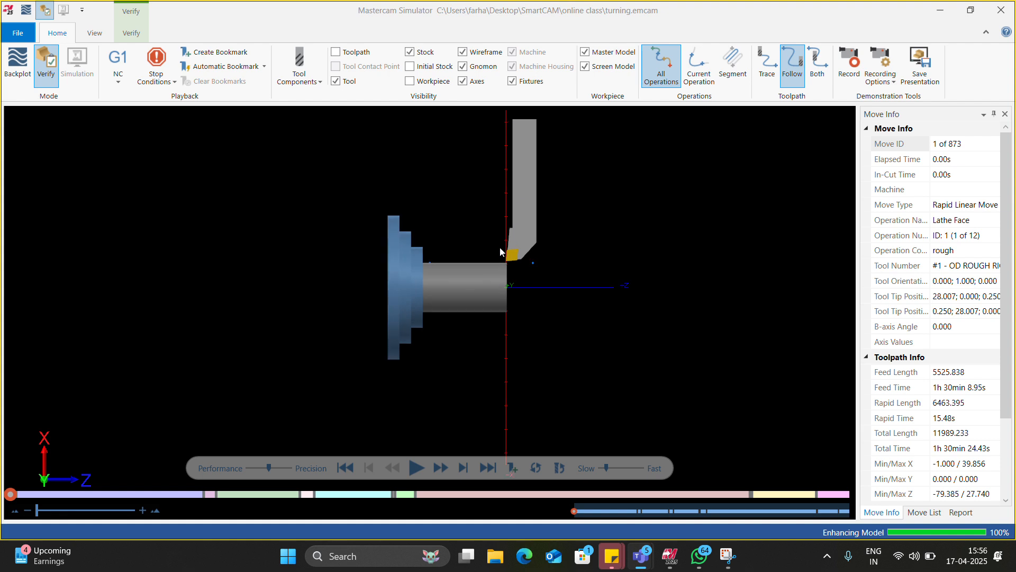
{"action": "left_click", "coordinate": [417, 467]}
{"action": "scroll", "coordinate": [466, 298], "scroll_direction": "up", "scroll_amount": 3}
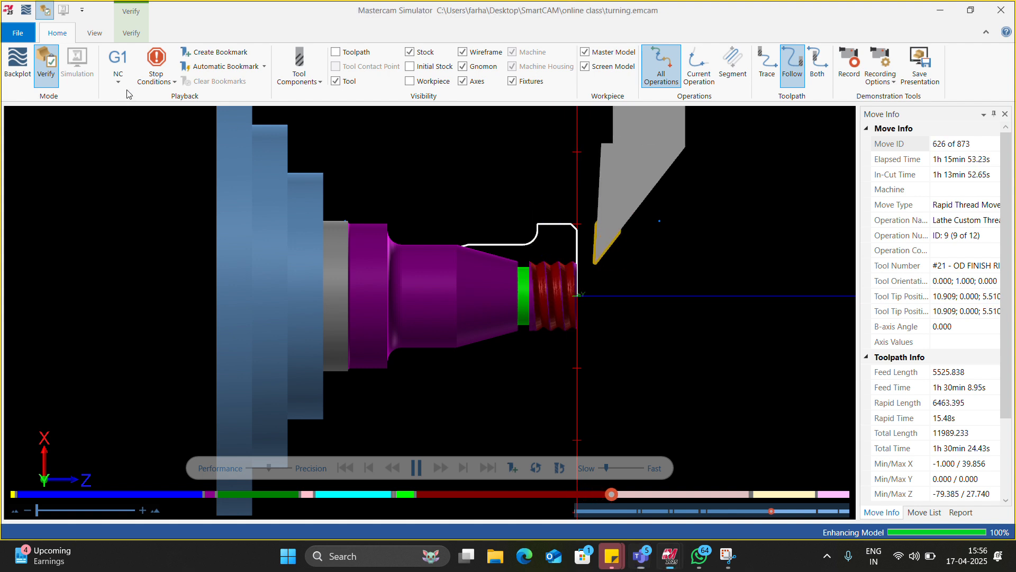
Step: Turn on the Operation Change stop condition during playback, trying Time-based playback and returning it to NC
{"action": "left_click", "coordinate": [118, 69]}
{"action": "left_click", "coordinate": [118, 132]}
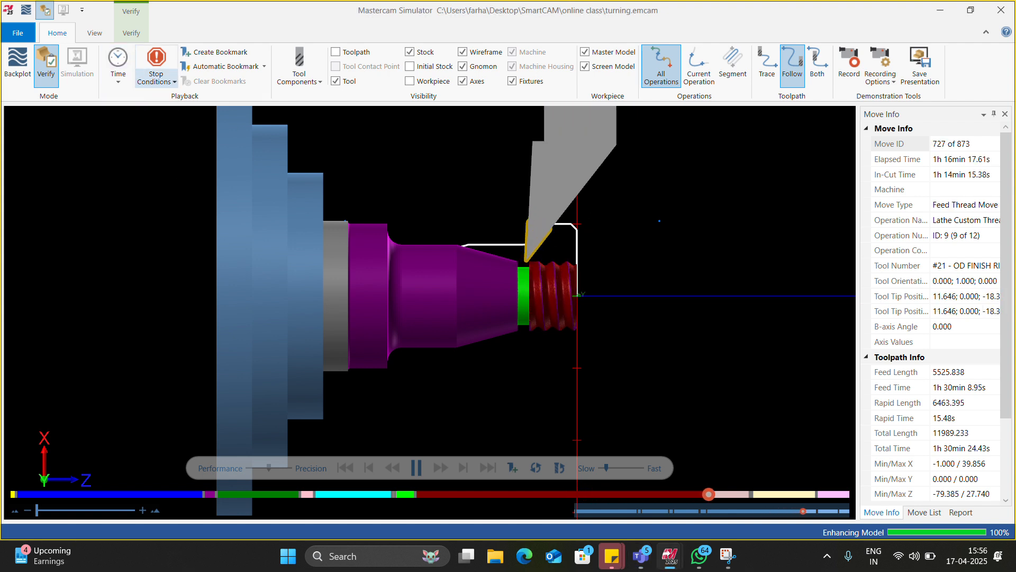
{"action": "left_click", "coordinate": [156, 74]}
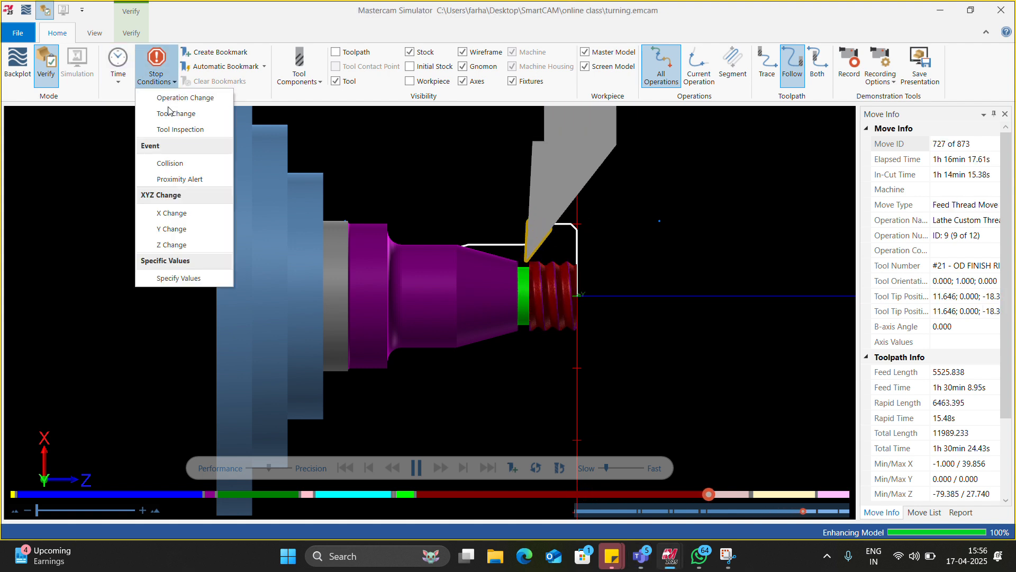
{"action": "left_click", "coordinate": [117, 69]}
{"action": "left_click", "coordinate": [124, 101]}
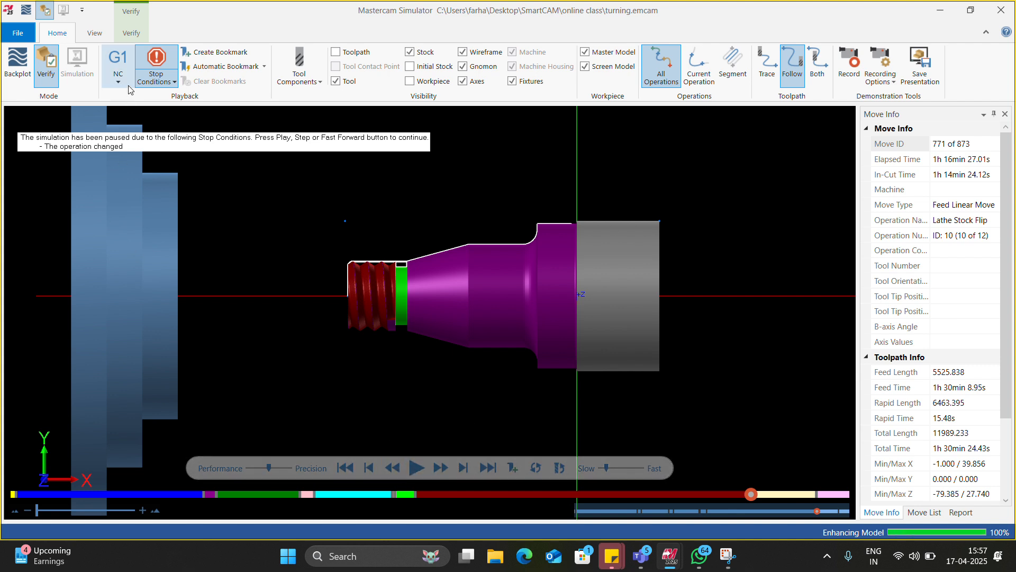
Step: Set playback to Time, resume the verification after the stock flip and raise the simulation speed toward Fast
{"action": "left_click", "coordinate": [117, 69]}
{"action": "left_click", "coordinate": [135, 130]}
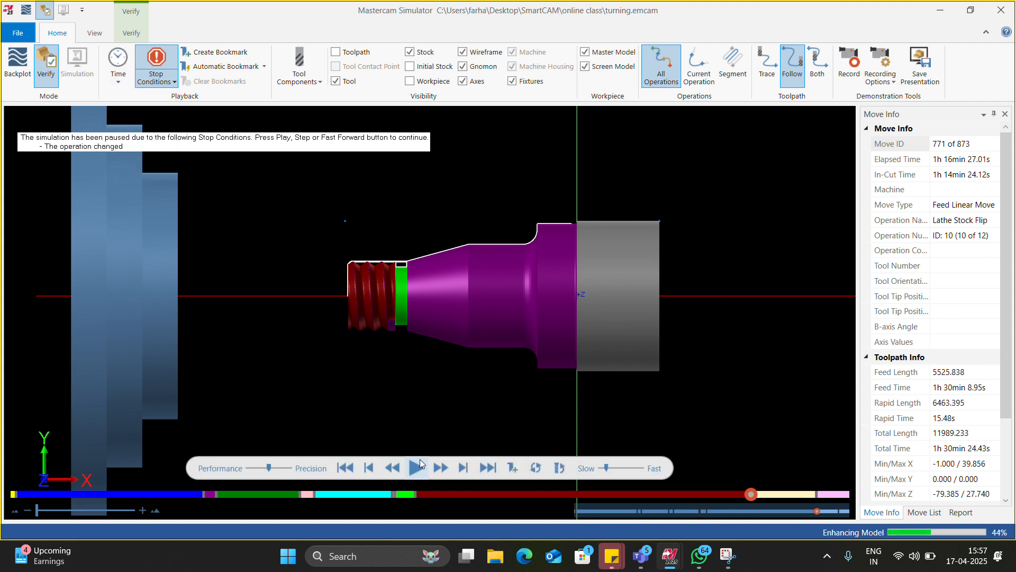
{"action": "left_click", "coordinate": [418, 466]}
{"action": "left_click", "coordinate": [641, 467]}
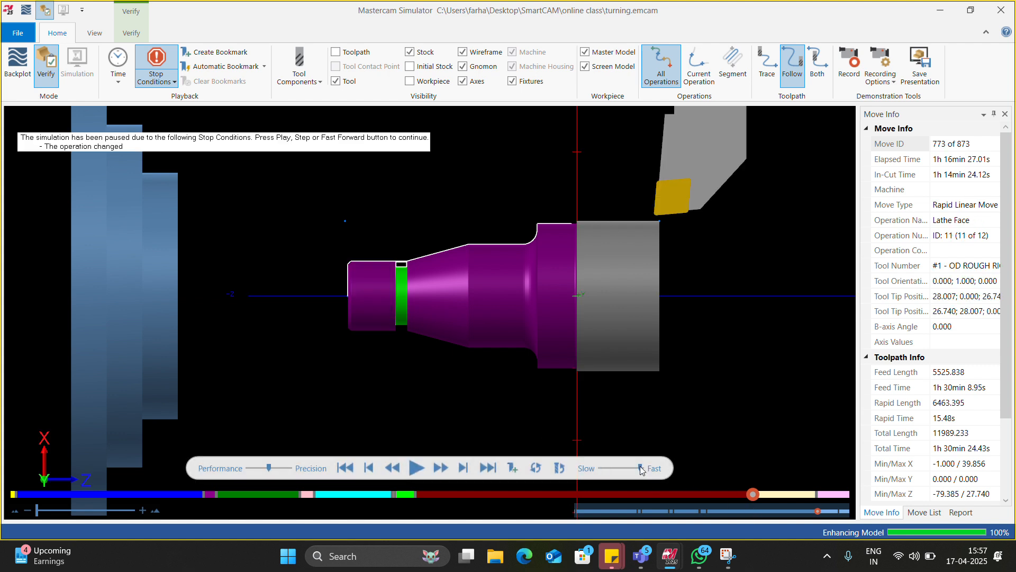
Step: Angle the view onto the flipped shaft's end face and resume the verification through the second Lathe Face operation
{"action": "scroll", "coordinate": [660, 291], "scroll_direction": "down", "scroll_amount": 2}
{"action": "scroll", "coordinate": [668, 271], "scroll_direction": "up", "scroll_amount": 5}
{"action": "middle_click_drag", "start_coordinate": [668, 271], "coordinate": [653, 272]}
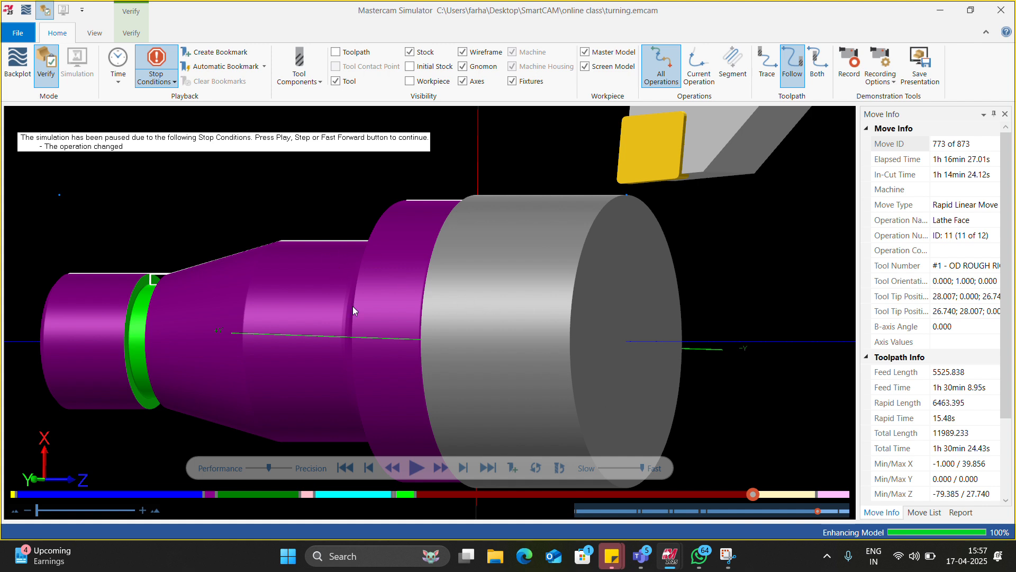
{"action": "left_click", "coordinate": [417, 467]}
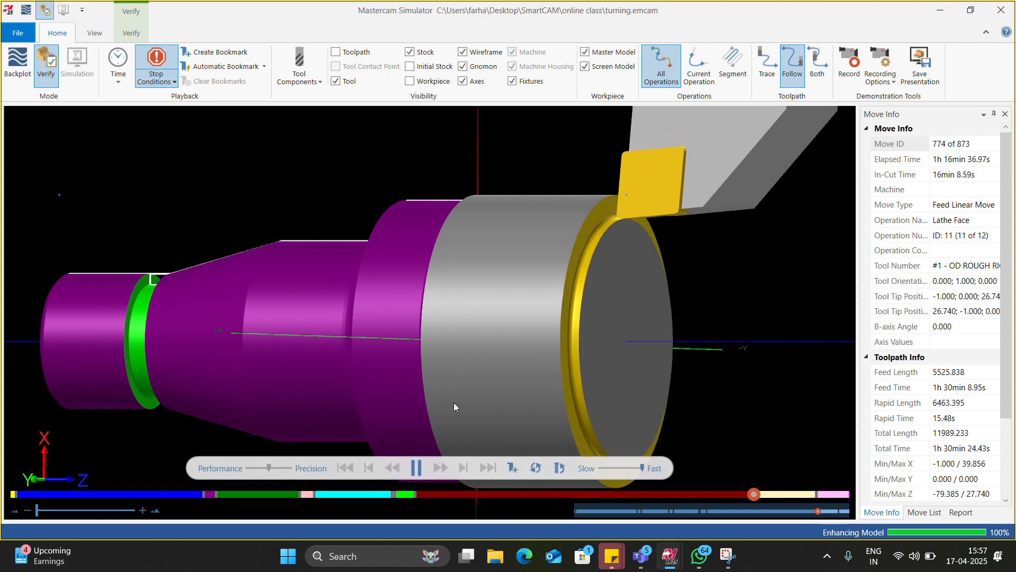
{"action": "scroll", "coordinate": [500, 253], "scroll_direction": "down", "scroll_amount": 1}
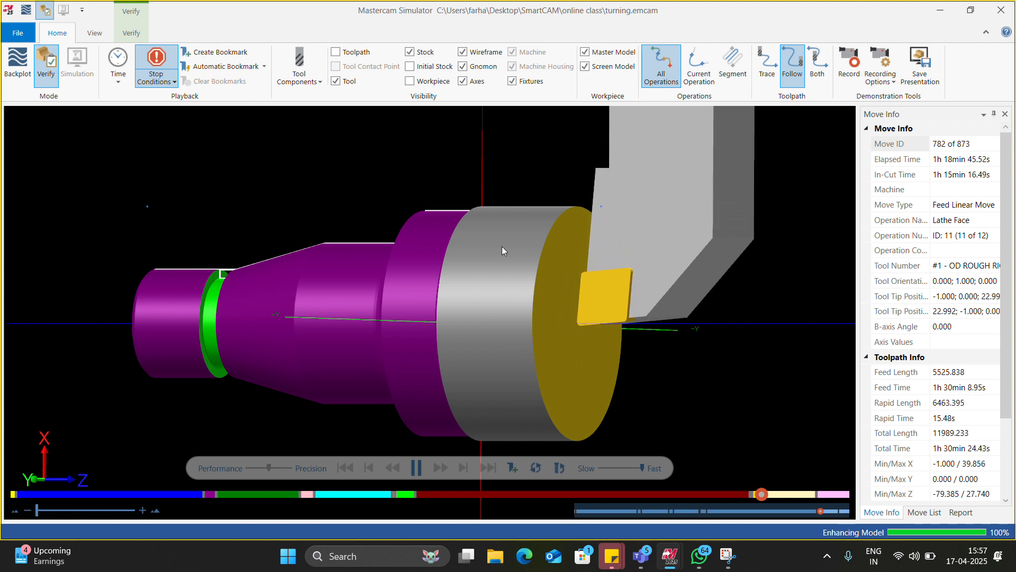
Step: Set the playback mode back to NC and run the verification through the final Lathe Rough operation
{"action": "left_click", "coordinate": [117, 80]}
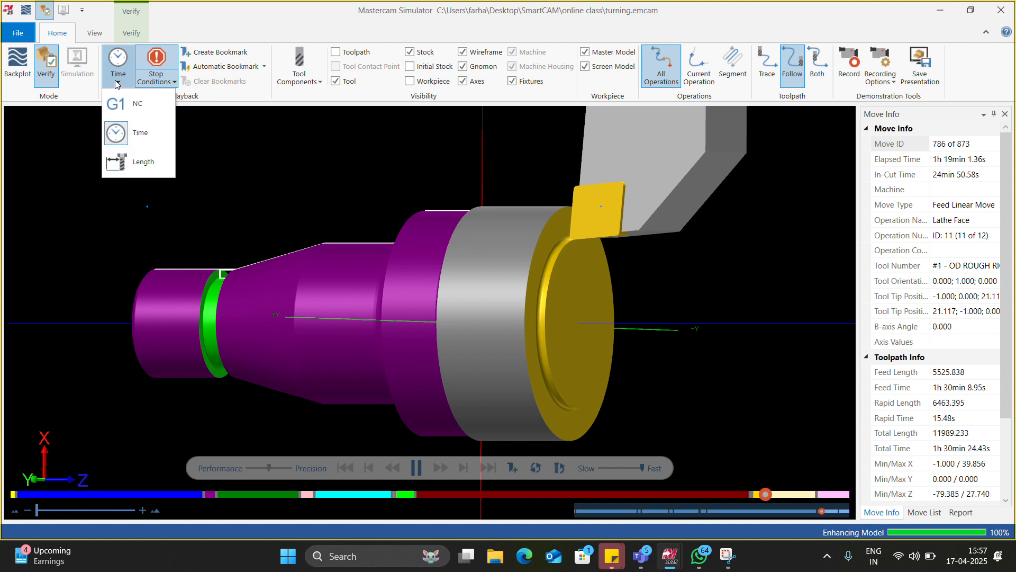
{"action": "left_click", "coordinate": [119, 103]}
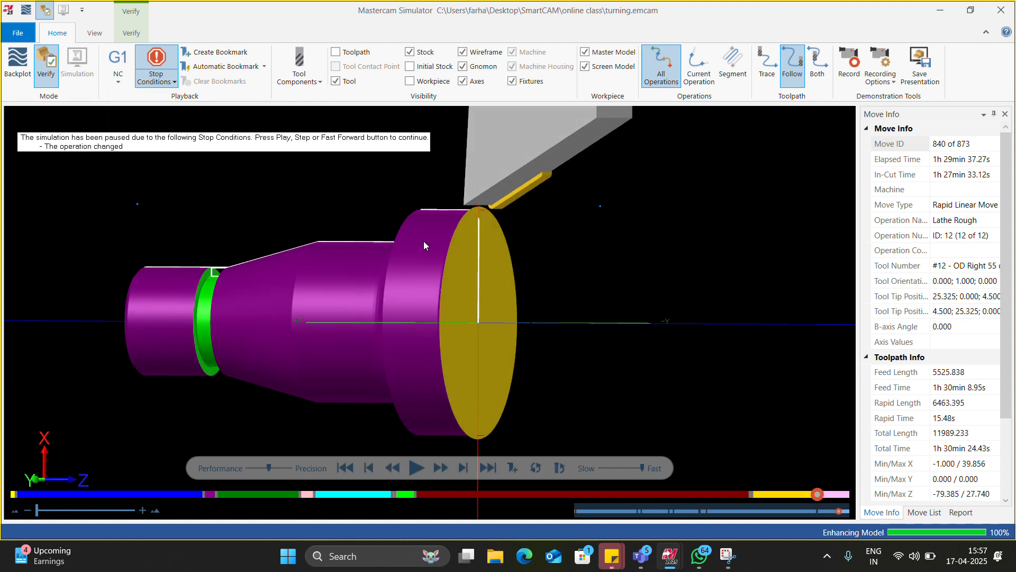
{"action": "scroll", "coordinate": [490, 219], "scroll_direction": "up", "scroll_amount": 2}
{"action": "left_click", "coordinate": [418, 469]}
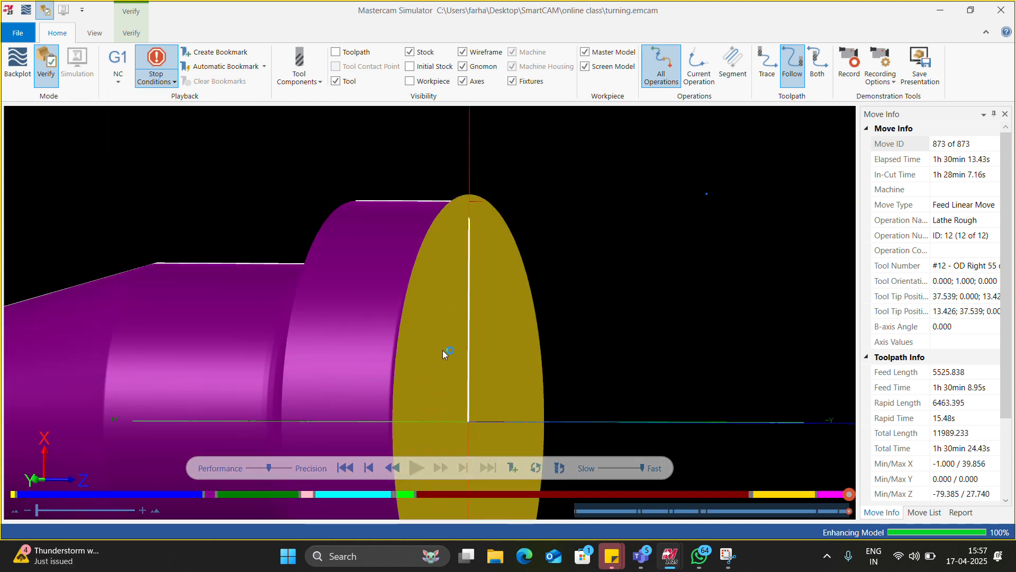
Step: Examine the verified shaft in 3D, including its faced end, chamfer, groove and thread
{"action": "middle_click_drag", "start_coordinate": [445, 351], "coordinate": [399, 209]}
{"action": "scroll", "coordinate": [452, 210], "scroll_direction": "down", "scroll_amount": 6}
{"action": "scroll", "coordinate": [427, 252], "scroll_direction": "up", "scroll_amount": 2}
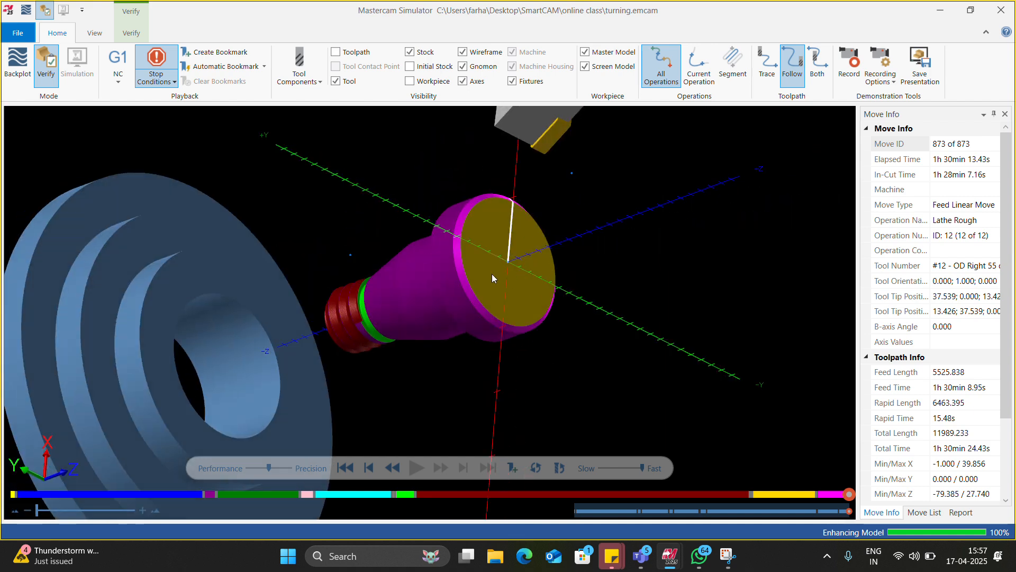
{"action": "scroll", "coordinate": [446, 257], "scroll_direction": "down", "scroll_amount": 3}
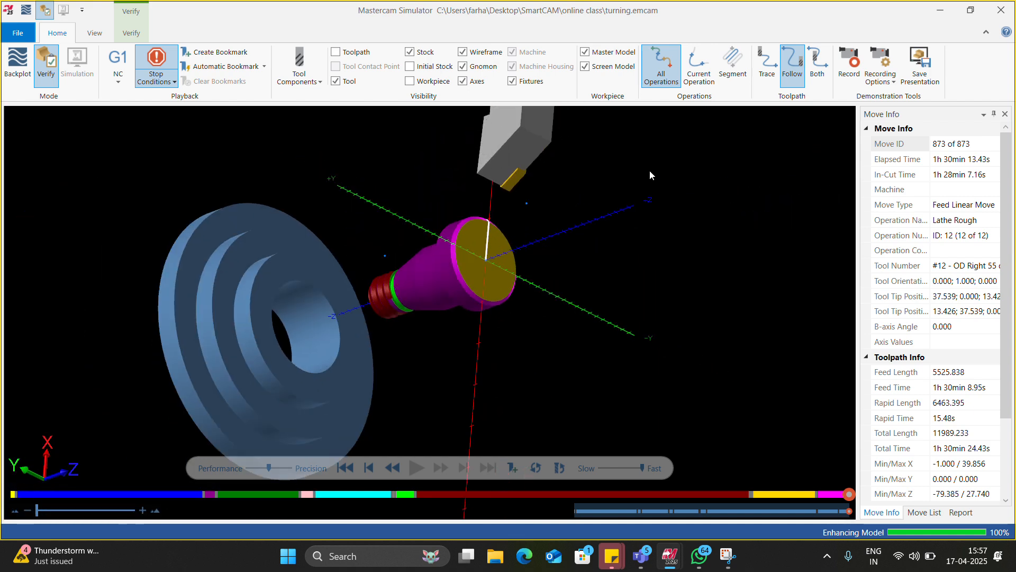
Step: Close the simulator and share the Mastercam Lathe window in the Microsoft Teams meeting
{"action": "left_click", "coordinate": [1013, 5]}
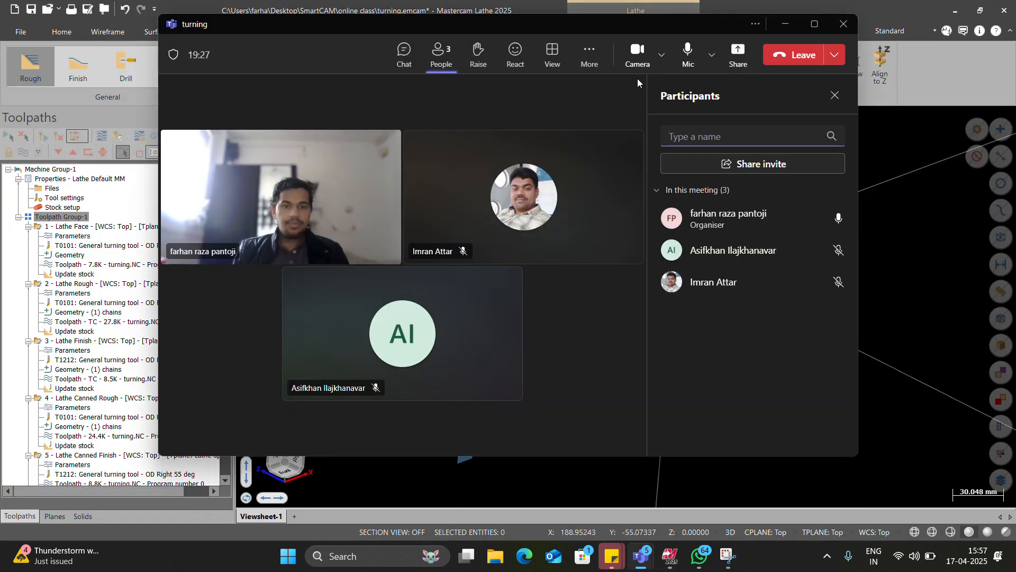
{"action": "left_click", "coordinate": [738, 53]}
{"action": "left_click", "coordinate": [673, 233]}
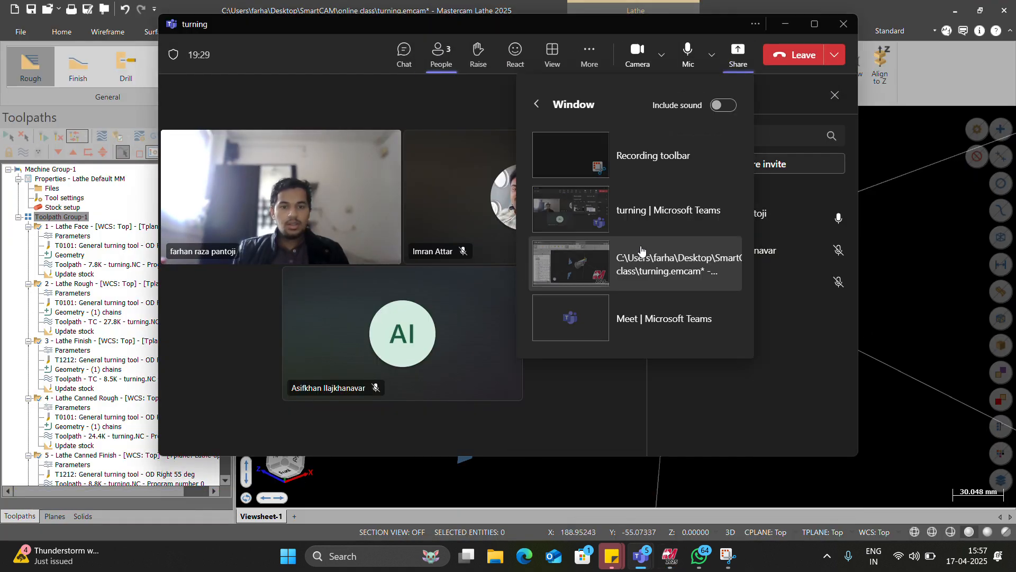
{"action": "left_click", "coordinate": [596, 262]}
Step: Switch the graphics view to Top and save the turning.emcam file
{"action": "right_click", "coordinate": [602, 255]}
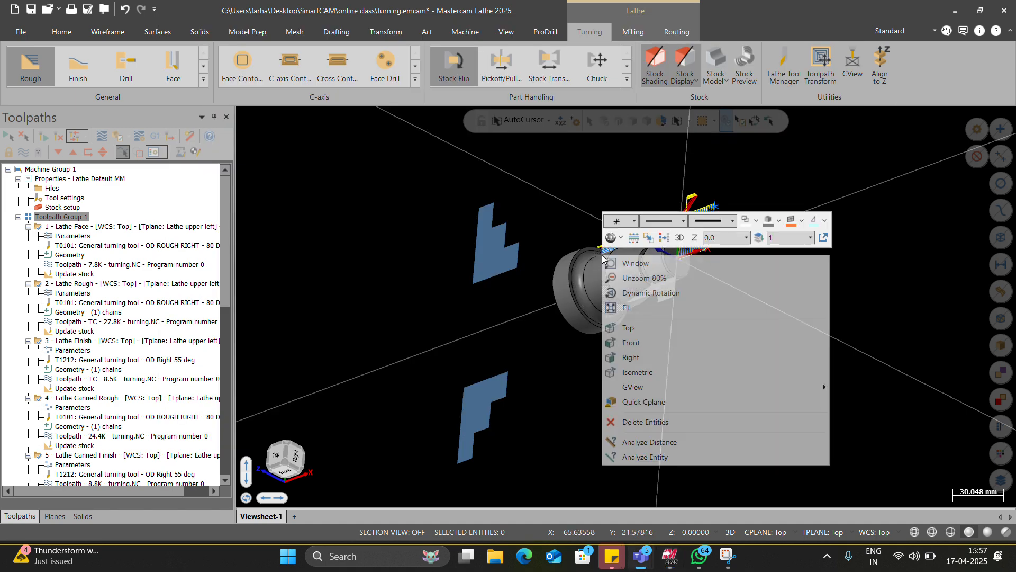
{"action": "left_click", "coordinate": [643, 320]}
{"action": "scroll", "coordinate": [662, 283], "scroll_direction": "down", "scroll_amount": 2}
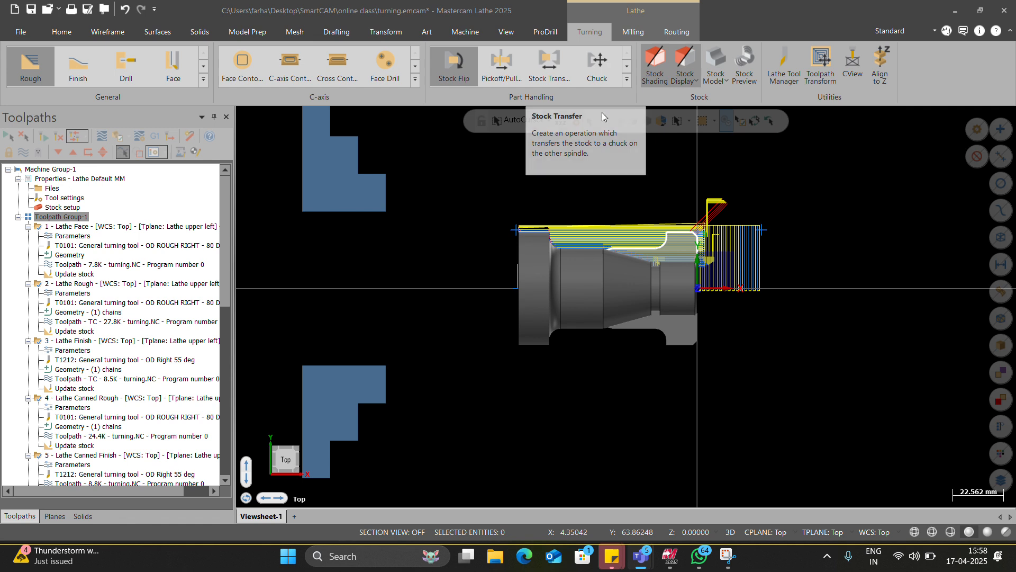
{"action": "left_click", "coordinate": [626, 80]}
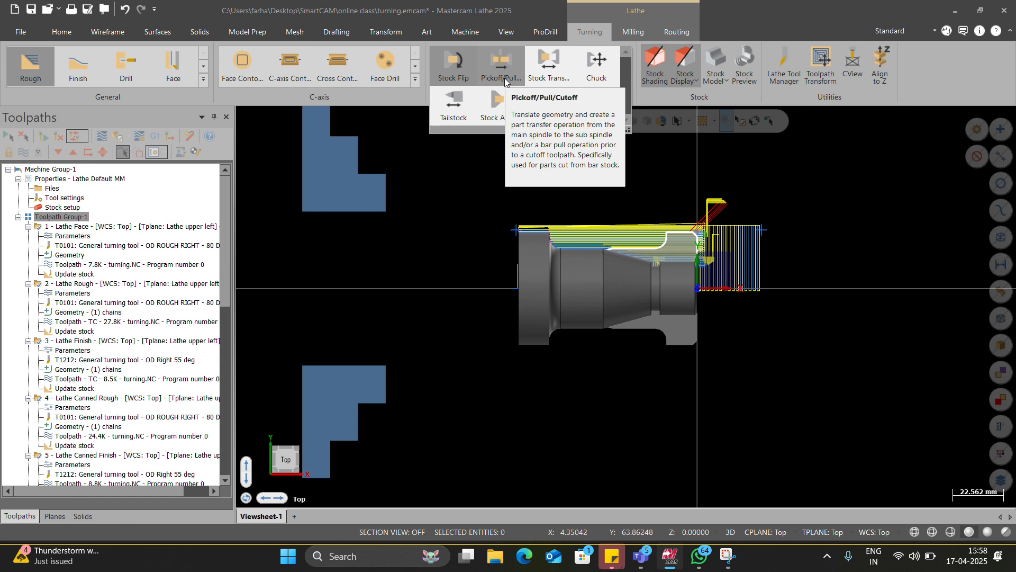
{"action": "key", "text": "ctrl+s"}
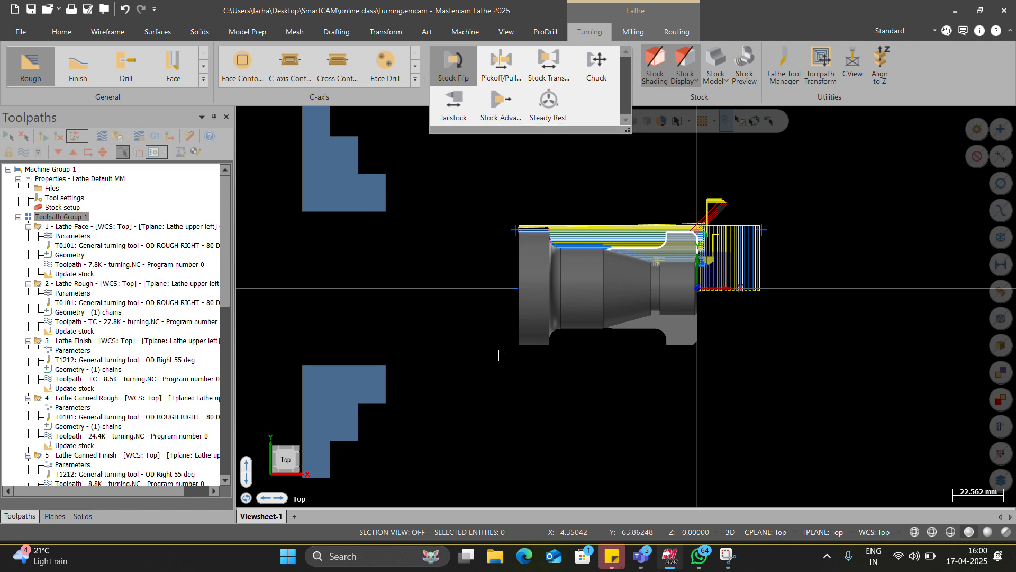
Step: Select the Lathe Stock Flip, Lathe Face and Lathe Rough operations, 10 to 12, and turn their posting off
{"action": "scroll", "coordinate": [94, 412], "scroll_direction": "down", "scroll_amount": 14}
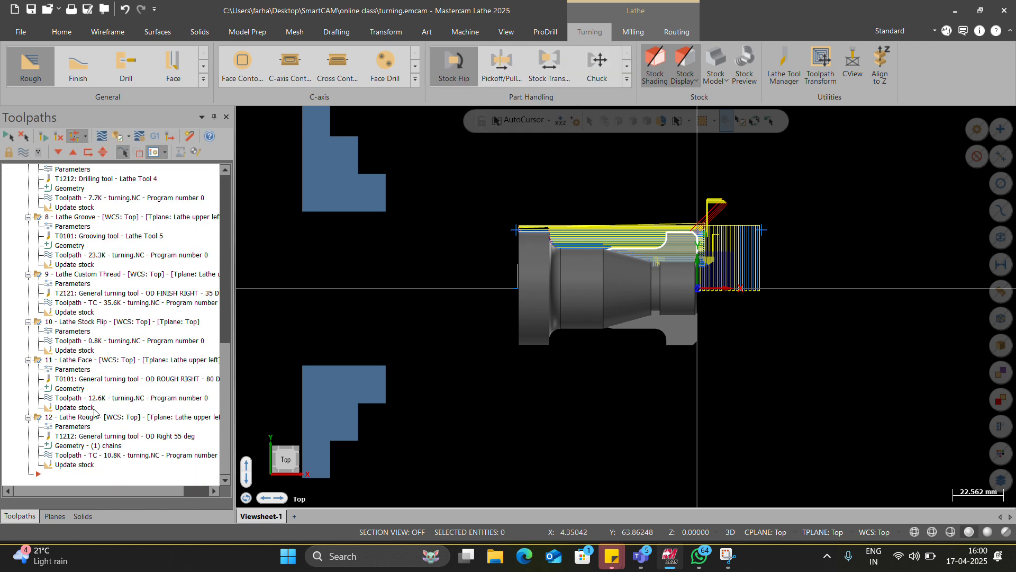
{"action": "left_click", "coordinate": [92, 369]}
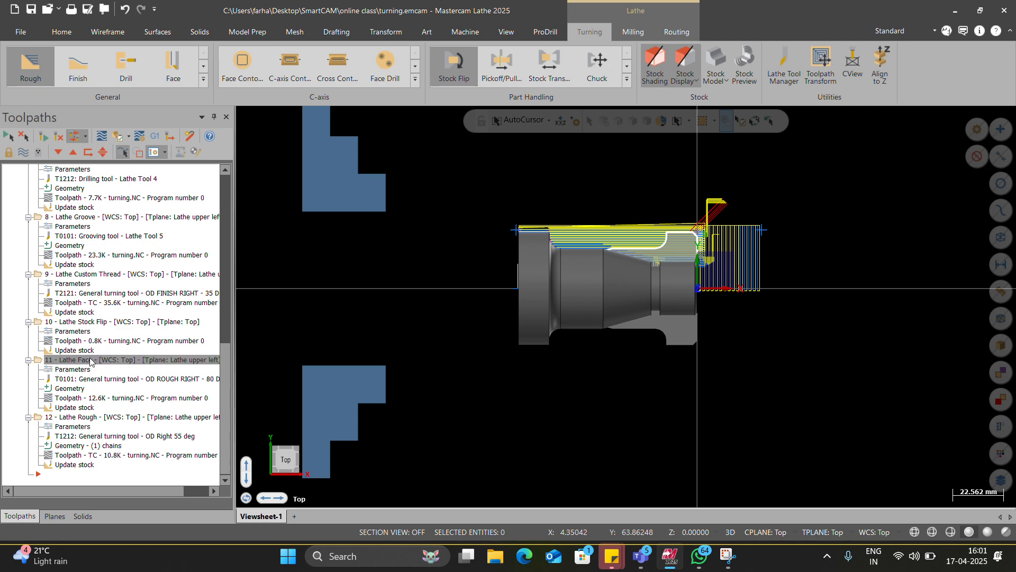
{"action": "left_click", "coordinate": [91, 321]}
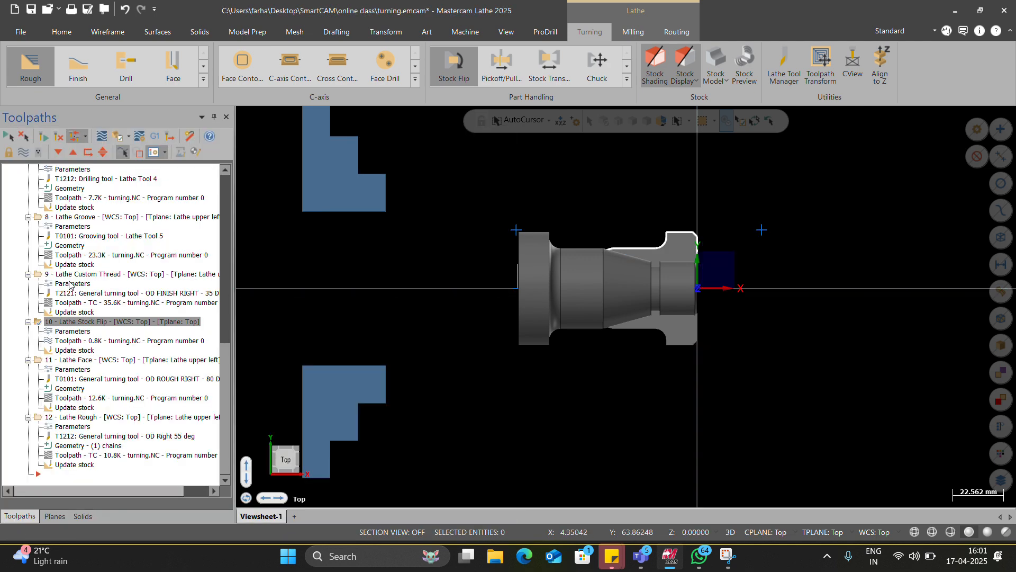
{"action": "left_click", "coordinate": [86, 321]}
{"action": "left_click", "coordinate": [116, 274]}
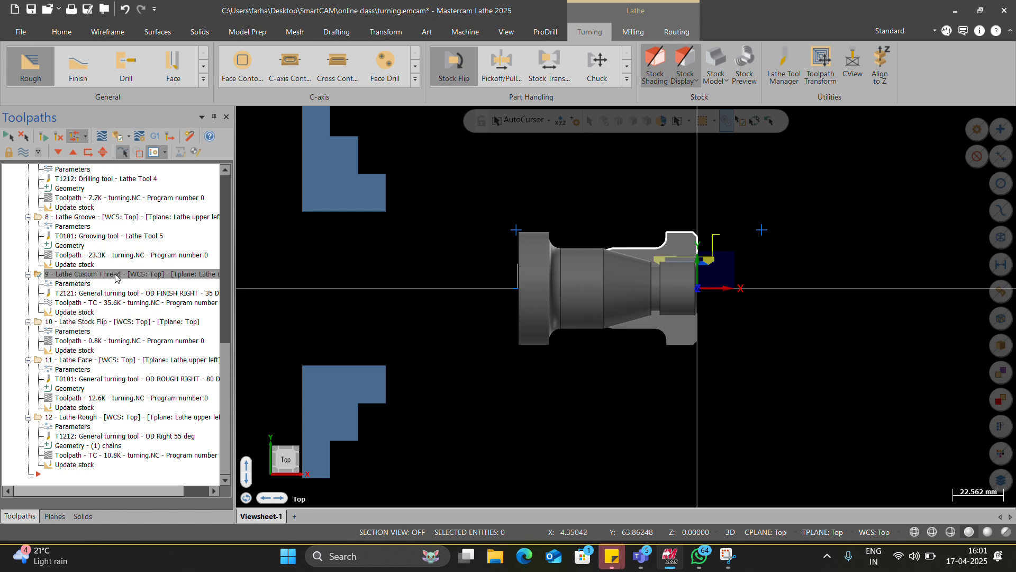
{"action": "left_click", "coordinate": [100, 326]}
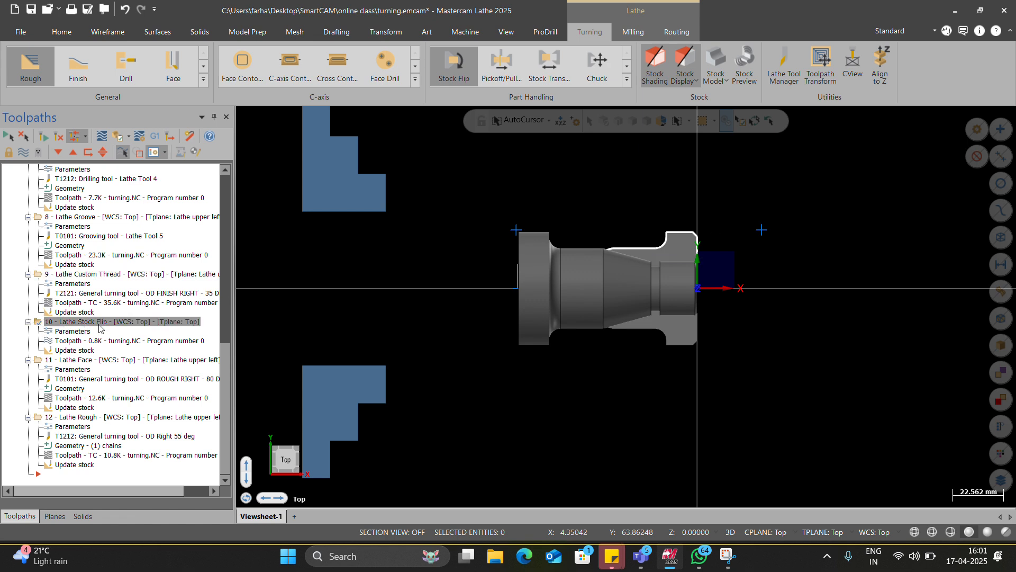
{"action": "left_click", "coordinate": [79, 417]}
{"action": "left_click", "coordinate": [39, 152]}
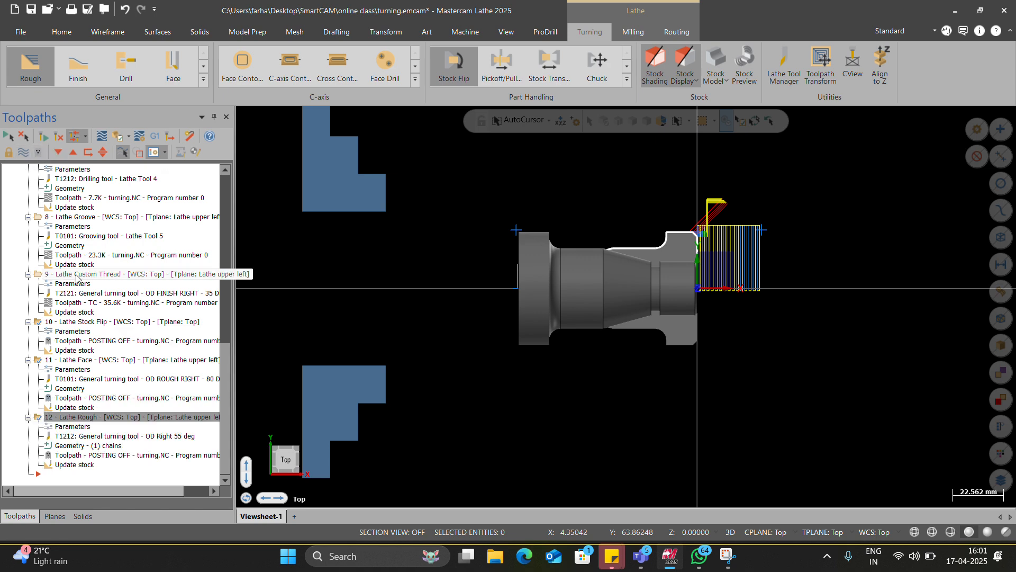
Step: Delete operations 10 to 12: the Lathe Stock Flip, the second-side Lathe Face and the chamfer Lathe Rough
{"action": "right_click", "coordinate": [79, 322]}
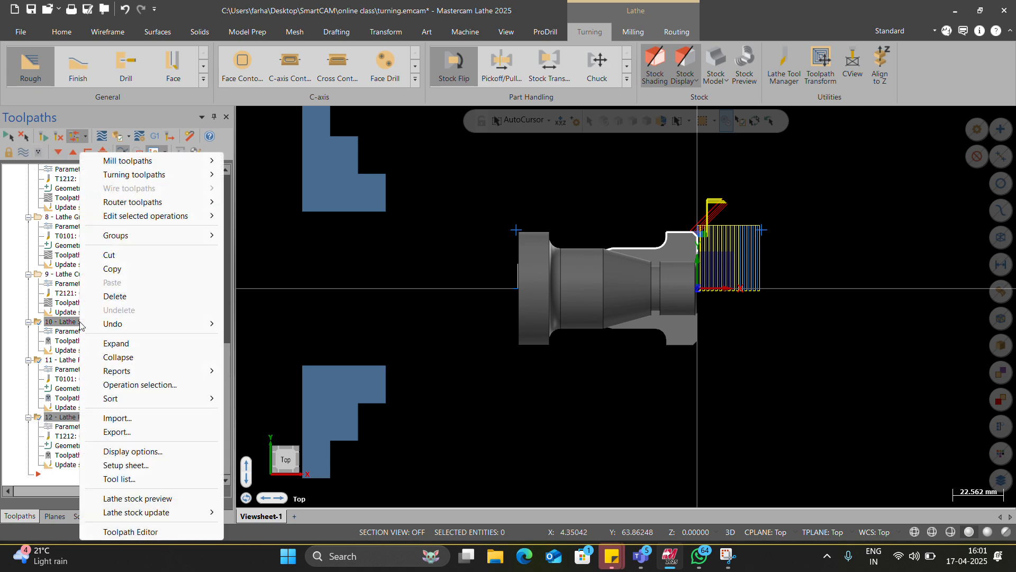
{"action": "left_click", "coordinate": [137, 296]}
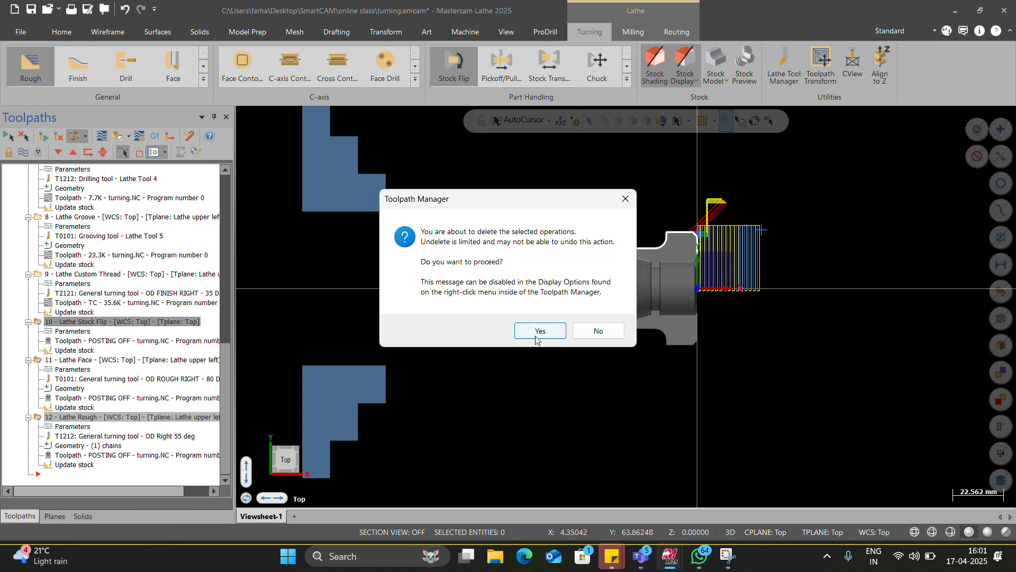
{"action": "left_click", "coordinate": [535, 332]}
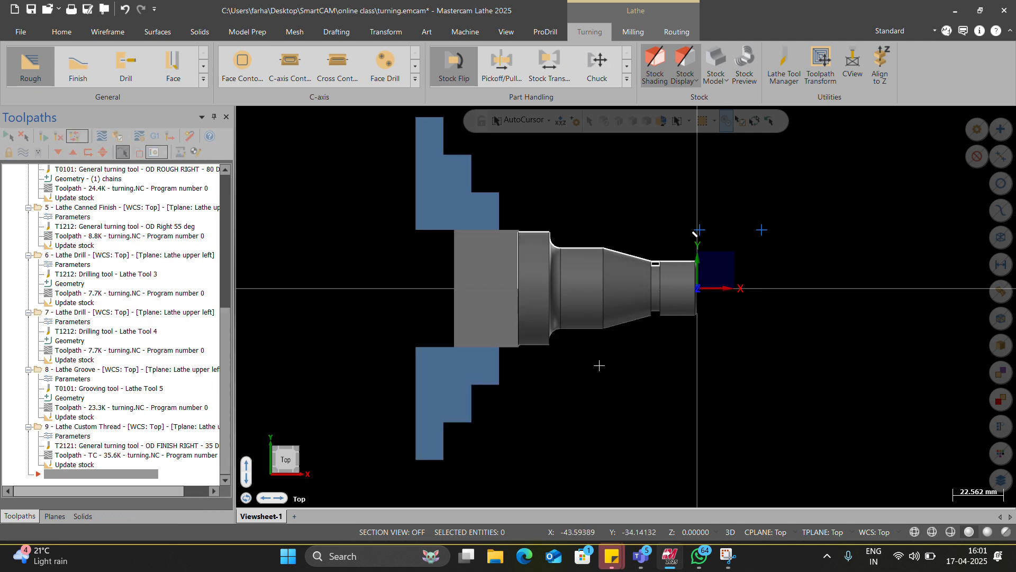
{"action": "scroll", "coordinate": [644, 345], "scroll_direction": "down", "scroll_amount": 2}
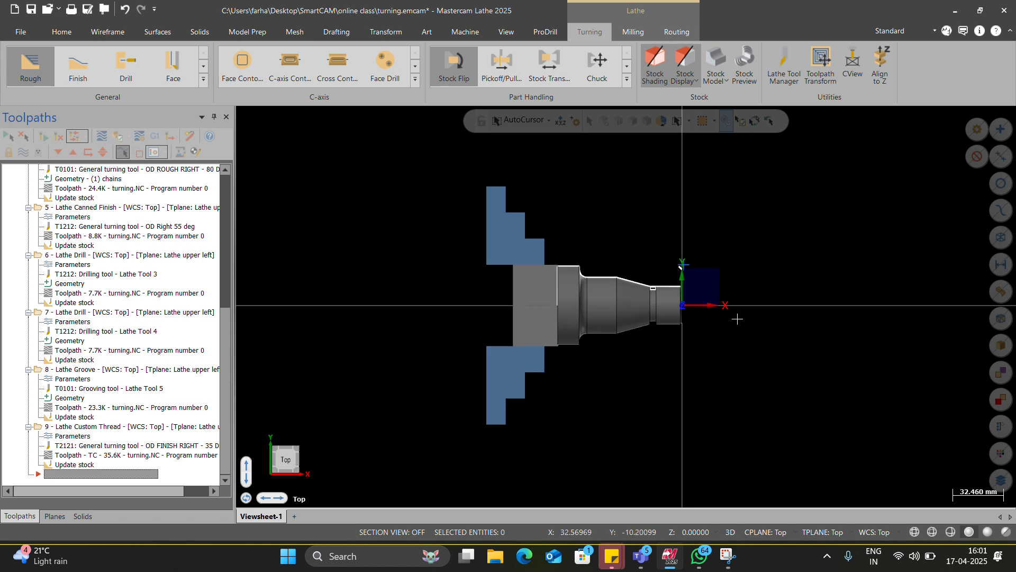
{"action": "scroll", "coordinate": [739, 316], "scroll_direction": "up", "scroll_amount": 2}
{"action": "scroll", "coordinate": [664, 316], "scroll_direction": "up", "scroll_amount": 2}
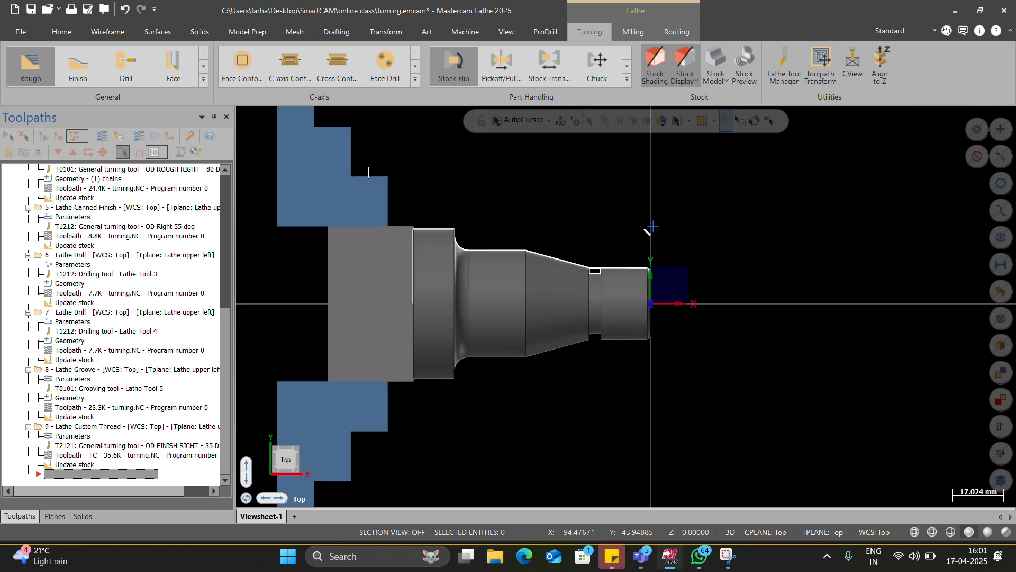
Step: Start a Lathe Stock Advance, pick a transferred position at the shaft's front end, and take the original position from the stock face
{"action": "left_click", "coordinate": [625, 81]}
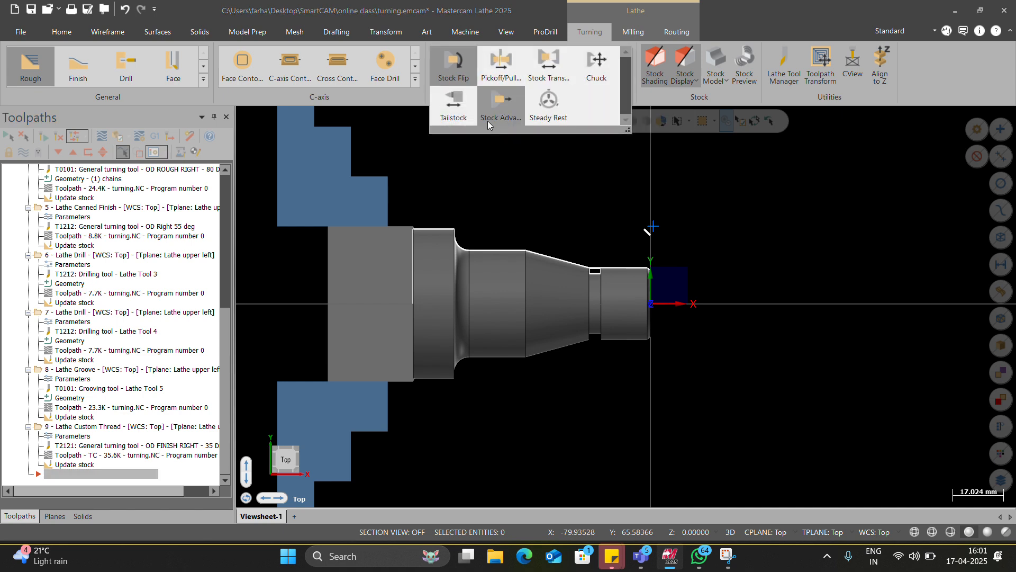
{"action": "left_click", "coordinate": [503, 109]}
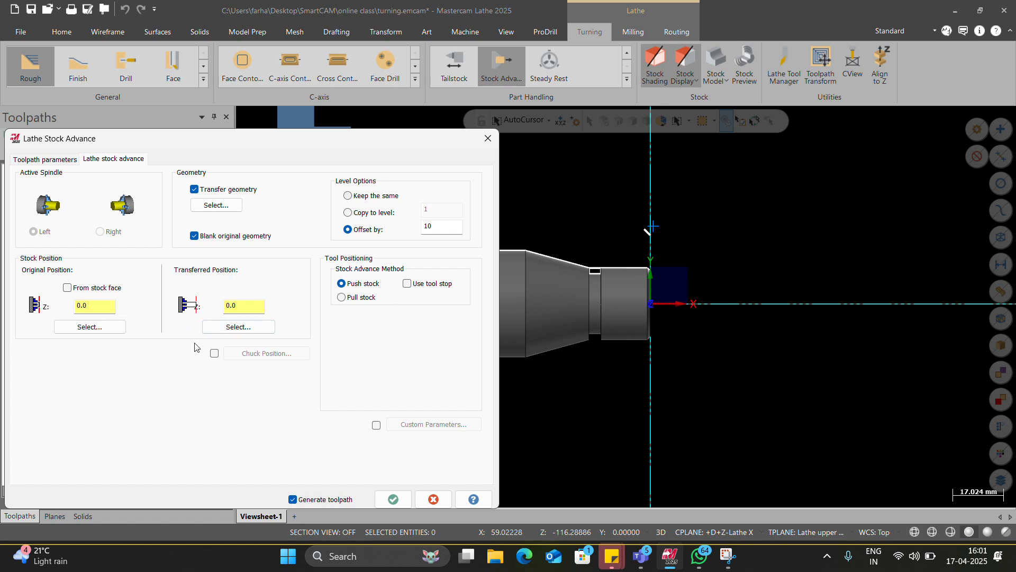
{"action": "left_click", "coordinate": [226, 327]}
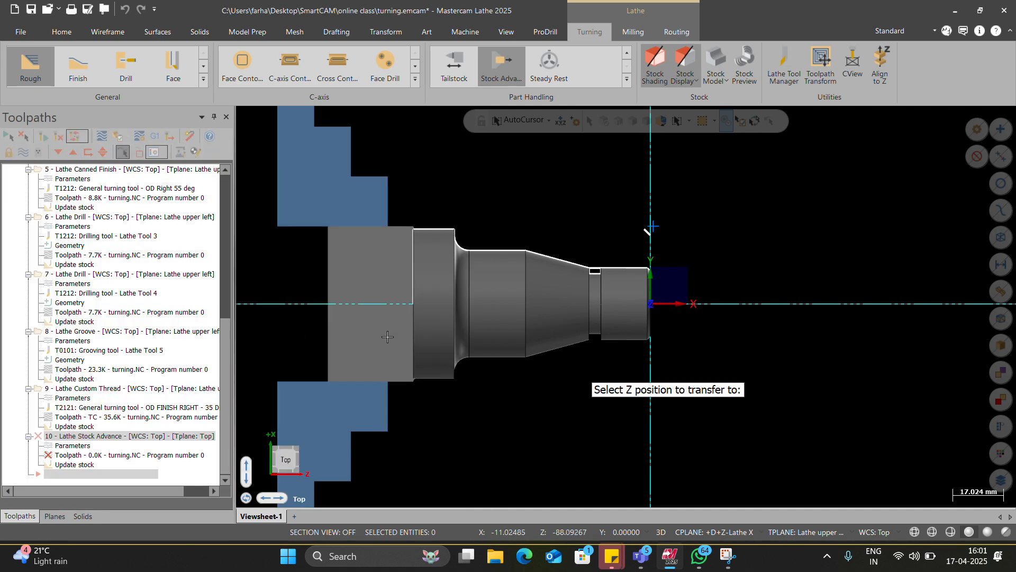
{"action": "left_click", "coordinate": [651, 271]}
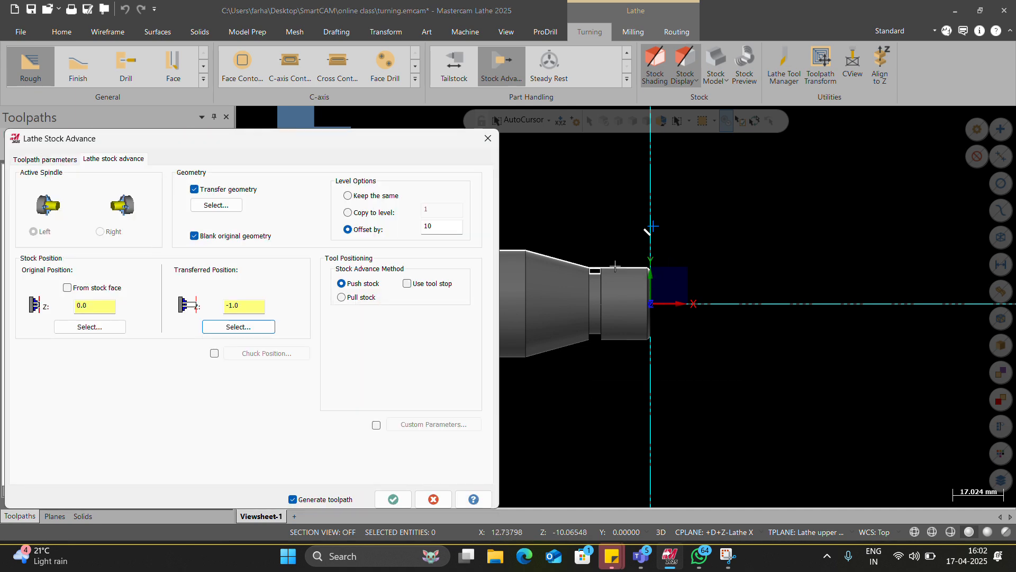
{"action": "double_click", "coordinate": [244, 310]}
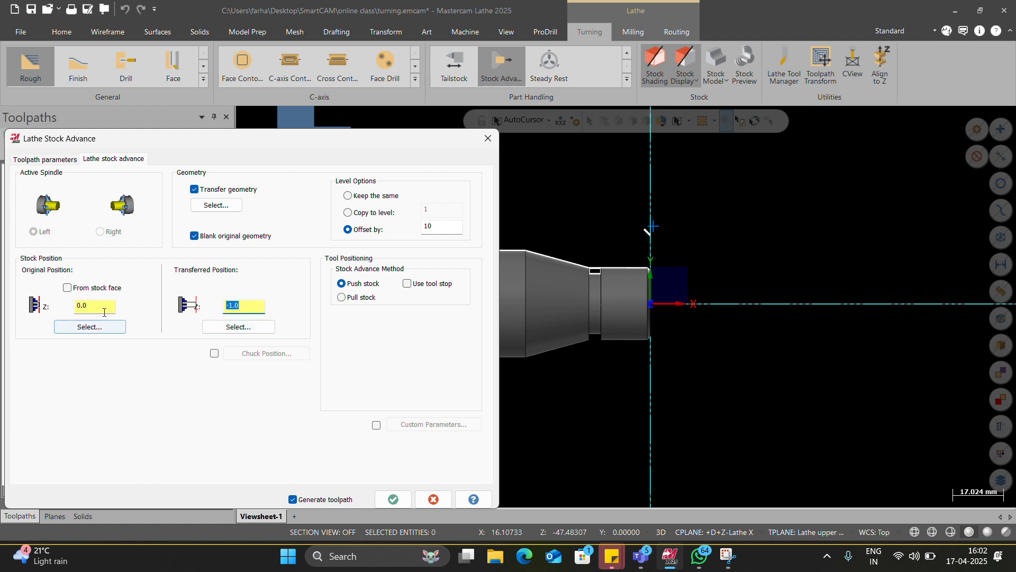
{"action": "left_click", "coordinate": [97, 289]}
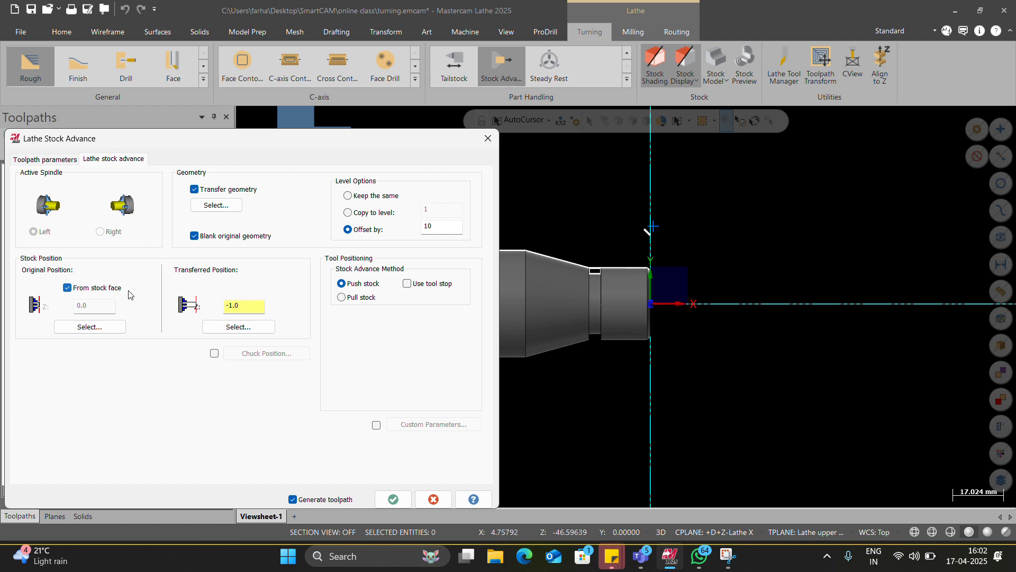
Step: Set the stock advance's transferred position to Z 20 and generate the operation
{"action": "left_click", "coordinate": [227, 306]}
{"action": "type", "text": "20"}
{"action": "left_click", "coordinate": [400, 493]}
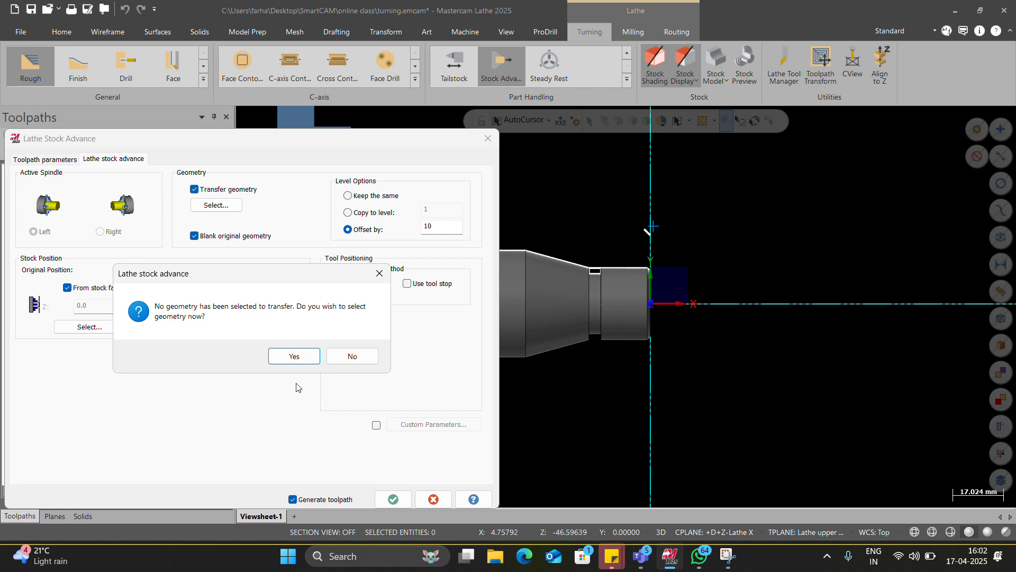
{"action": "left_click", "coordinate": [295, 357]}
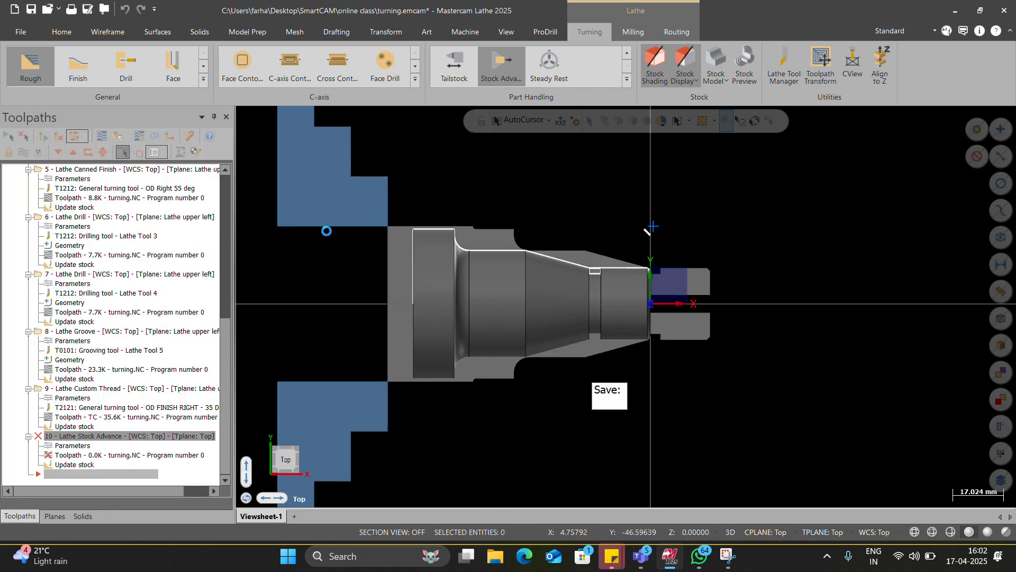
{"action": "scroll", "coordinate": [693, 309], "scroll_direction": "up", "scroll_amount": 4}
{"action": "scroll", "coordinate": [693, 309], "scroll_direction": "up", "scroll_amount": 2}
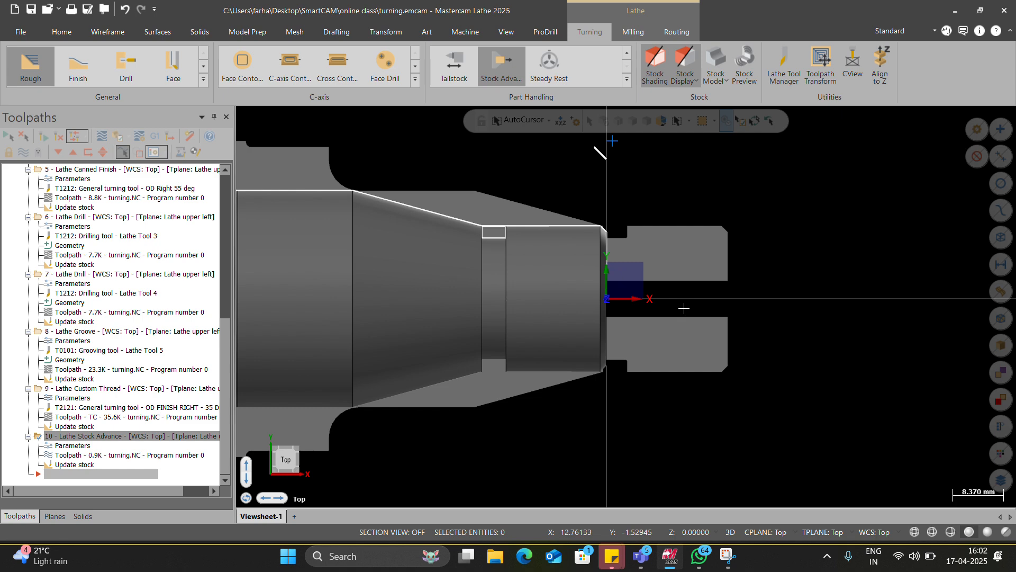
Step: Generate a second Lathe Stock Advance with the shaft's wireframe geometry transferred and the transferred position at Z 20
{"action": "left_click", "coordinate": [498, 66]}
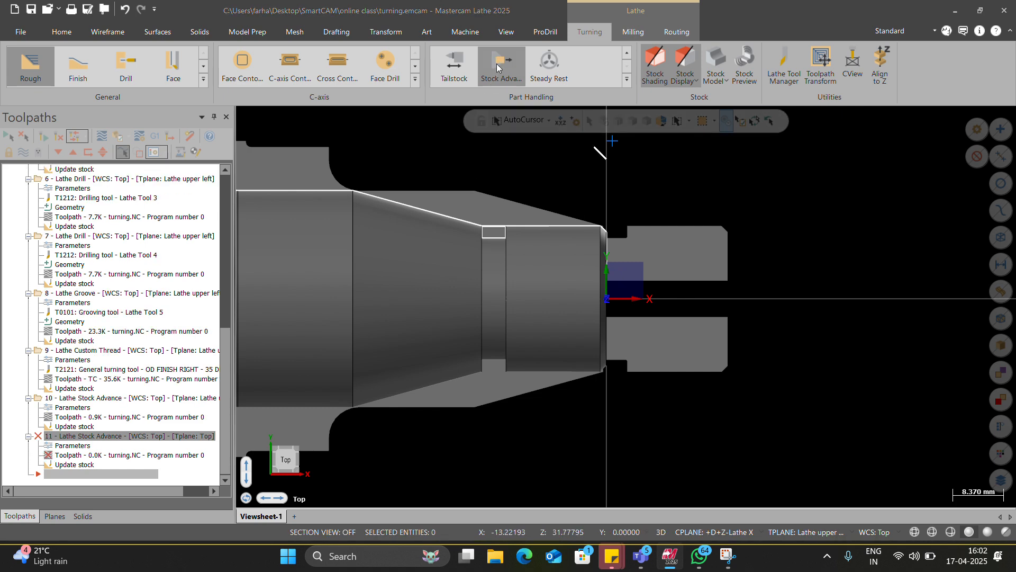
{"action": "left_click", "coordinate": [220, 205]}
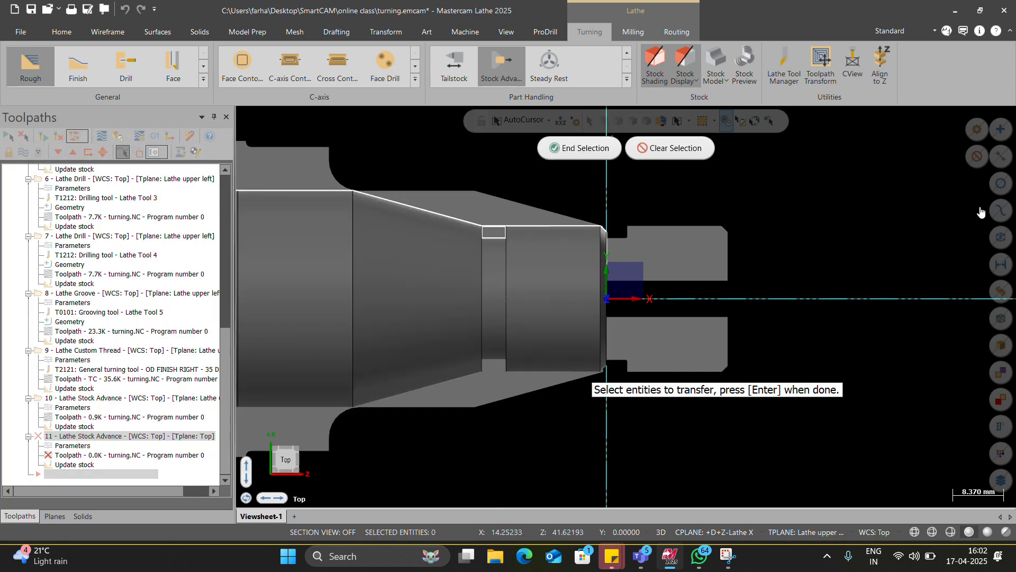
{"action": "left_click", "coordinate": [994, 238]}
{"action": "left_click", "coordinate": [574, 140]}
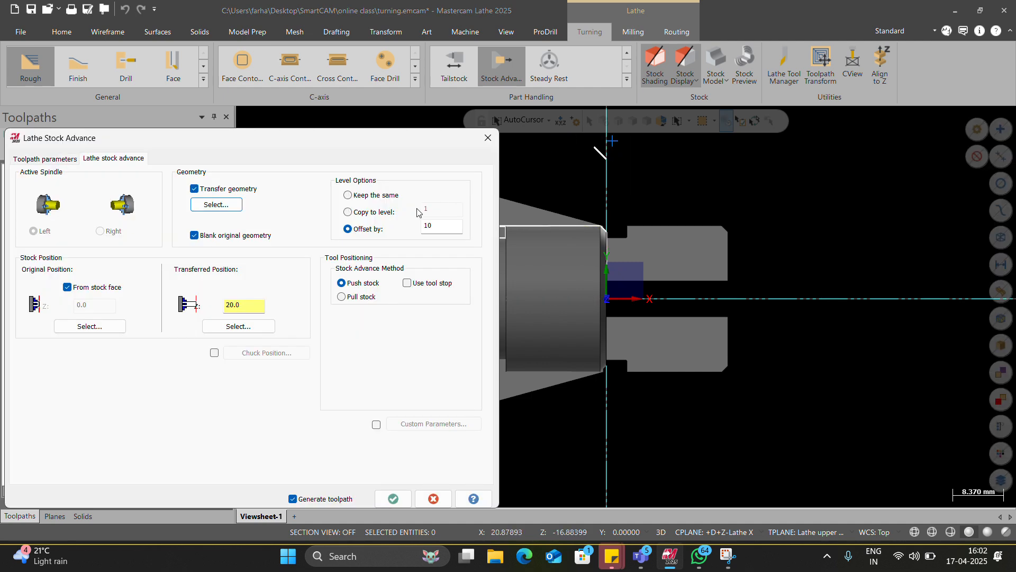
{"action": "left_click", "coordinate": [390, 495]}
{"action": "scroll", "coordinate": [512, 414], "scroll_direction": "down", "scroll_amount": 3}
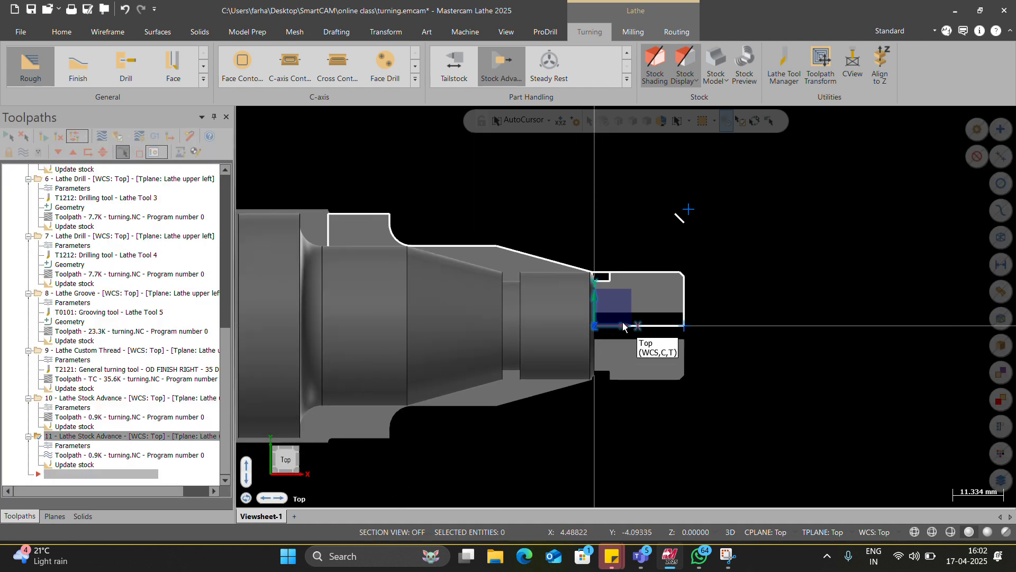
{"action": "scroll", "coordinate": [491, 327], "scroll_direction": "down", "scroll_amount": 2}
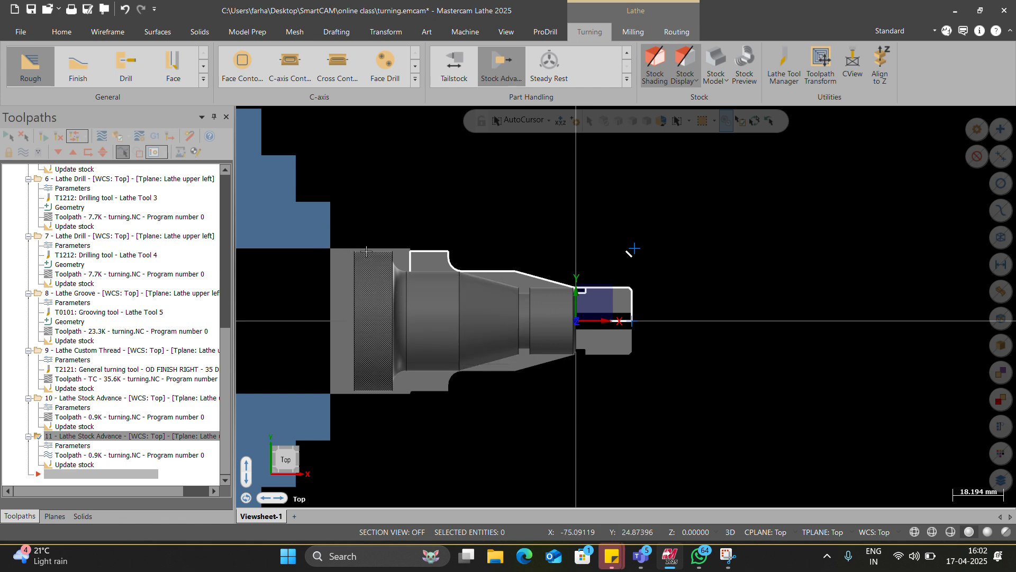
Step: Compare the thread and stock advance operations, then delete the first Lathe Stock Advance, operation 10, keeping the one that transfers geometry
{"action": "left_click", "coordinate": [132, 351]}
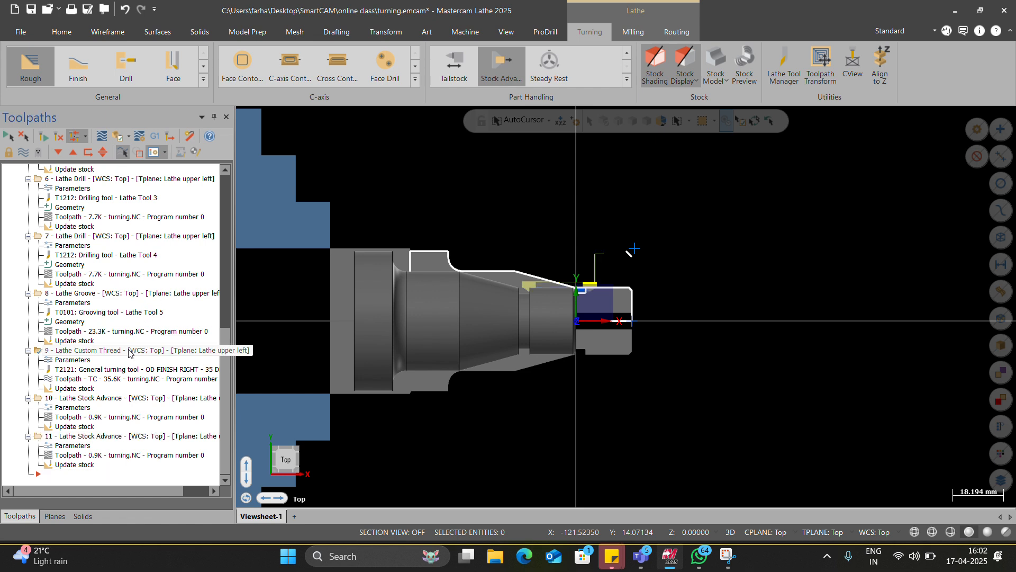
{"action": "left_click", "coordinate": [127, 399]}
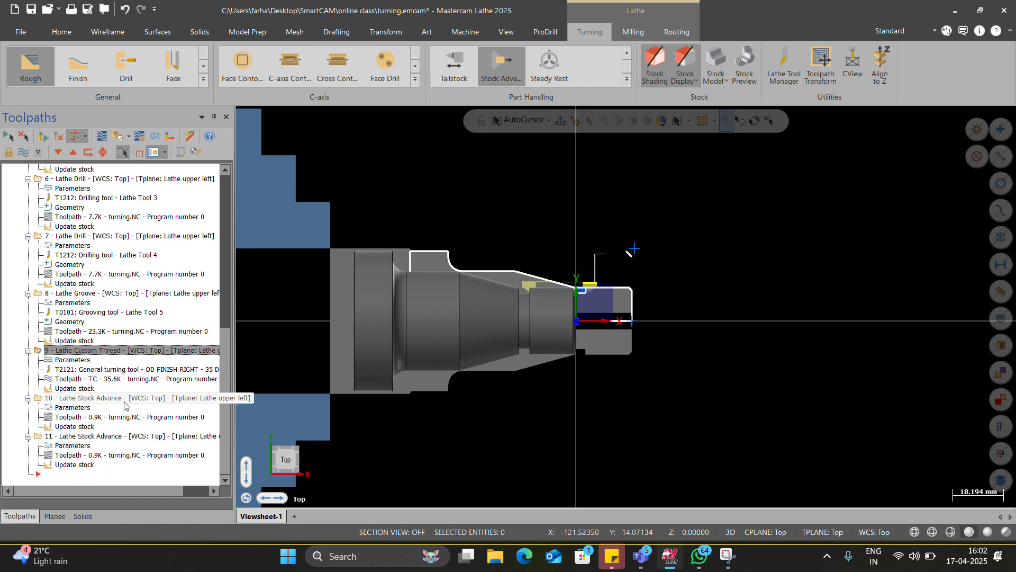
{"action": "left_click", "coordinate": [119, 436]}
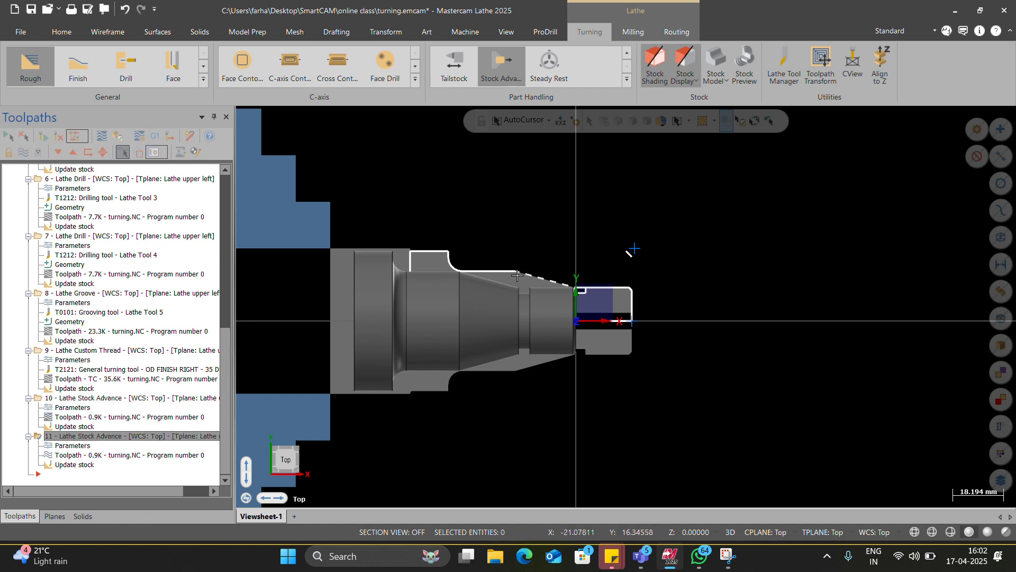
{"action": "left_click", "coordinate": [152, 398]}
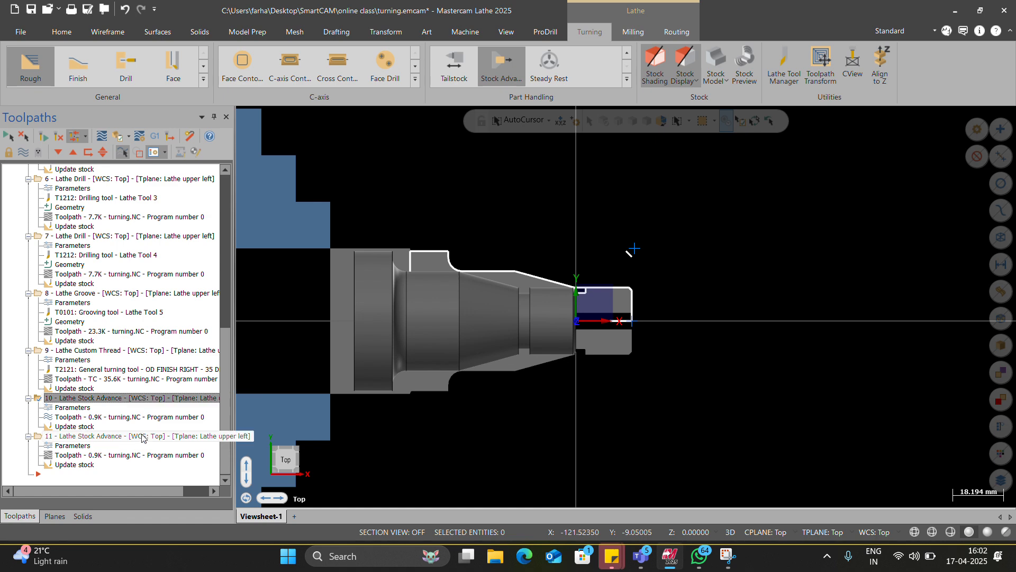
{"action": "key", "text": "Delete"}
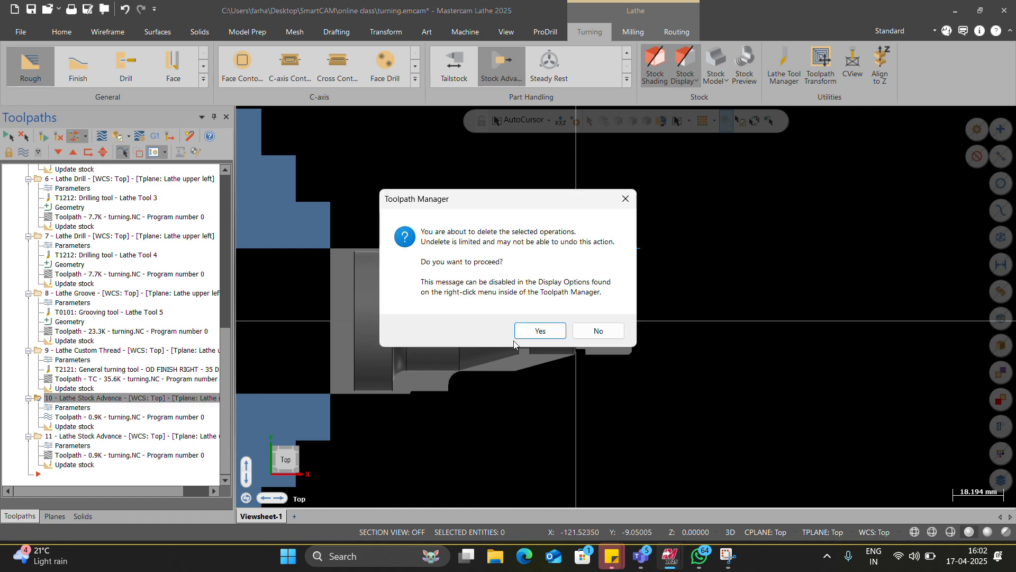
{"action": "left_click", "coordinate": [536, 331]}
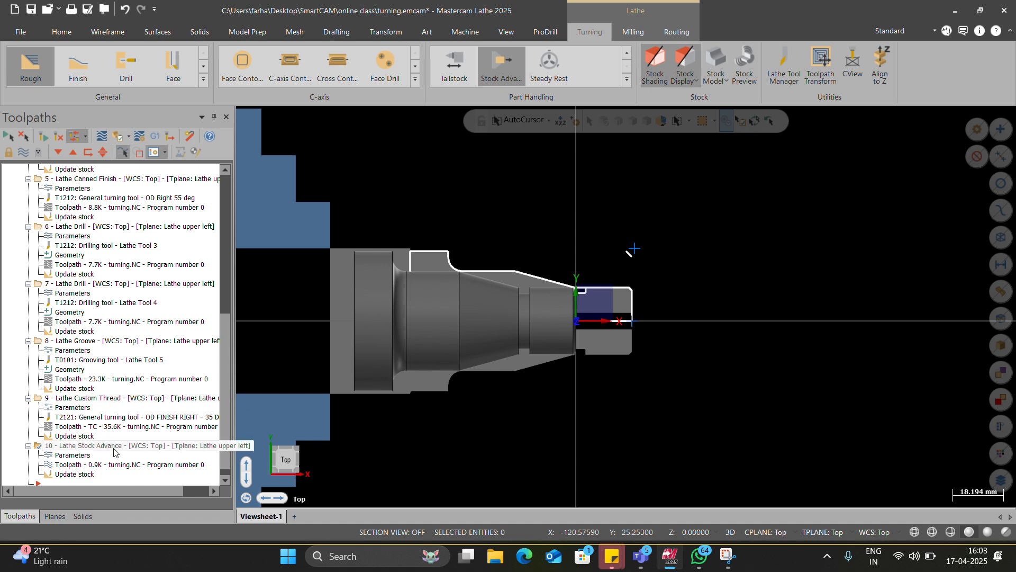
Step: Post only the remaining Lathe Stock Advance operation to an NC file named 7 on the Desktop
{"action": "left_click", "coordinate": [155, 136]}
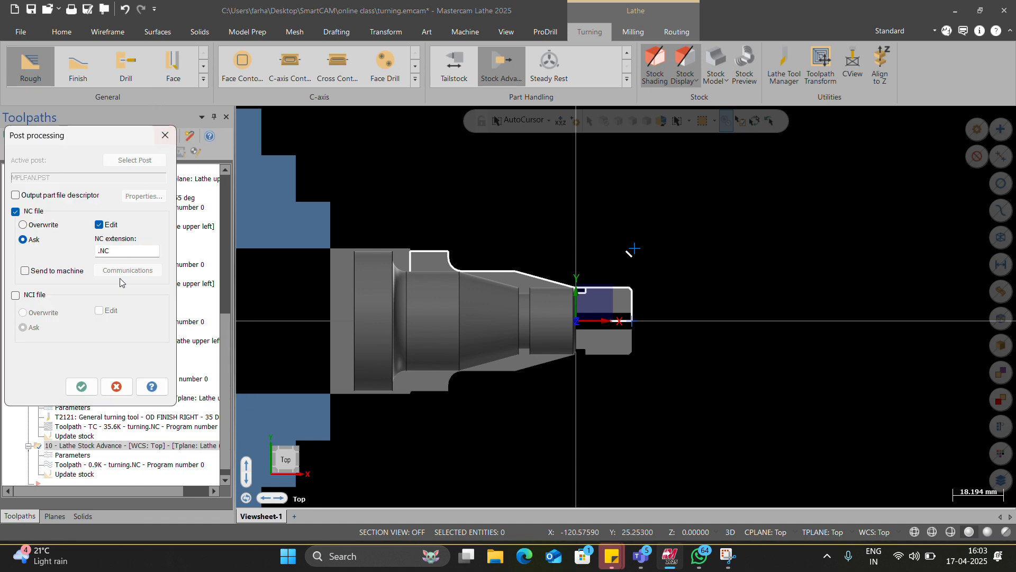
{"action": "left_click", "coordinate": [81, 386]}
{"action": "left_click", "coordinate": [552, 311]}
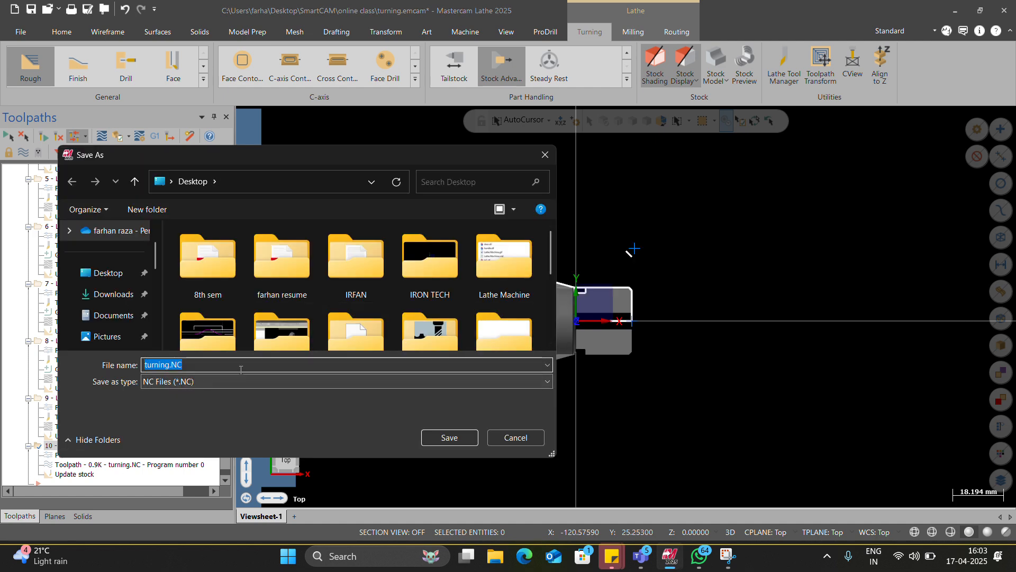
{"action": "type", "text": "1"}
{"action": "key", "text": "Return"}
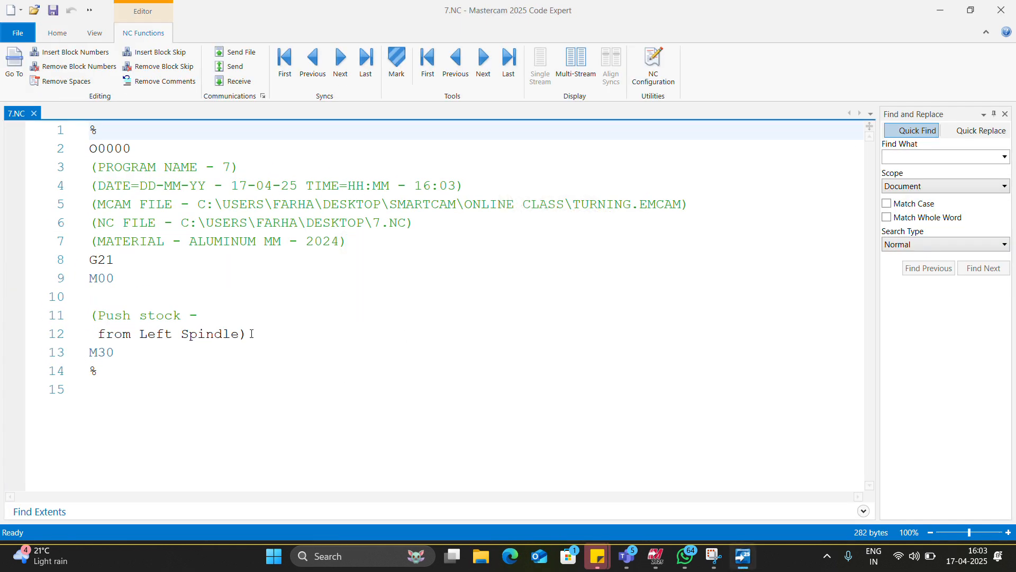
Step: Share the 7.NC Code Expert window in the Teams meeting and highlight the program down to the push-stock comment
{"action": "left_click", "coordinate": [973, 230]}
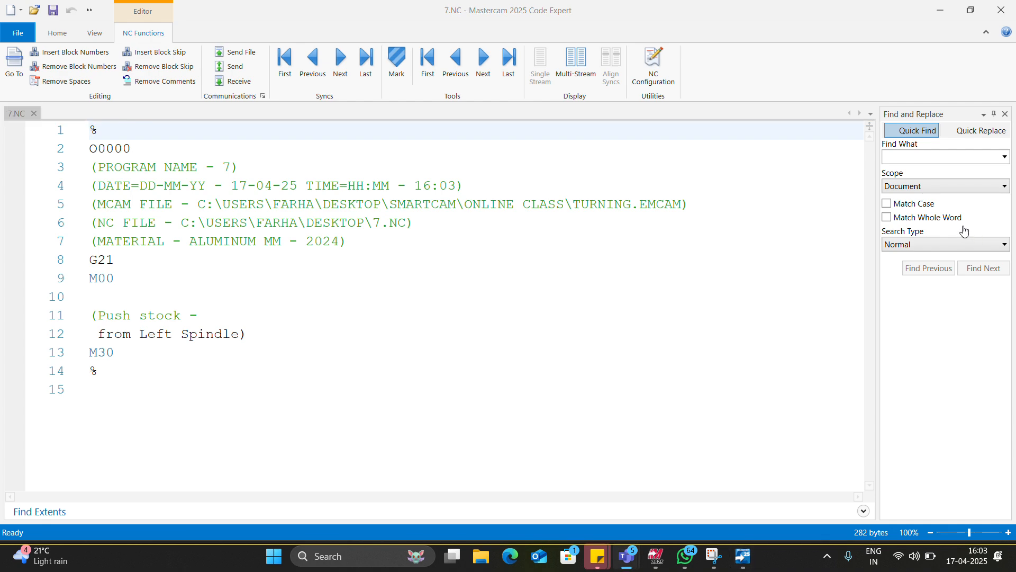
{"action": "left_click", "coordinate": [738, 53]}
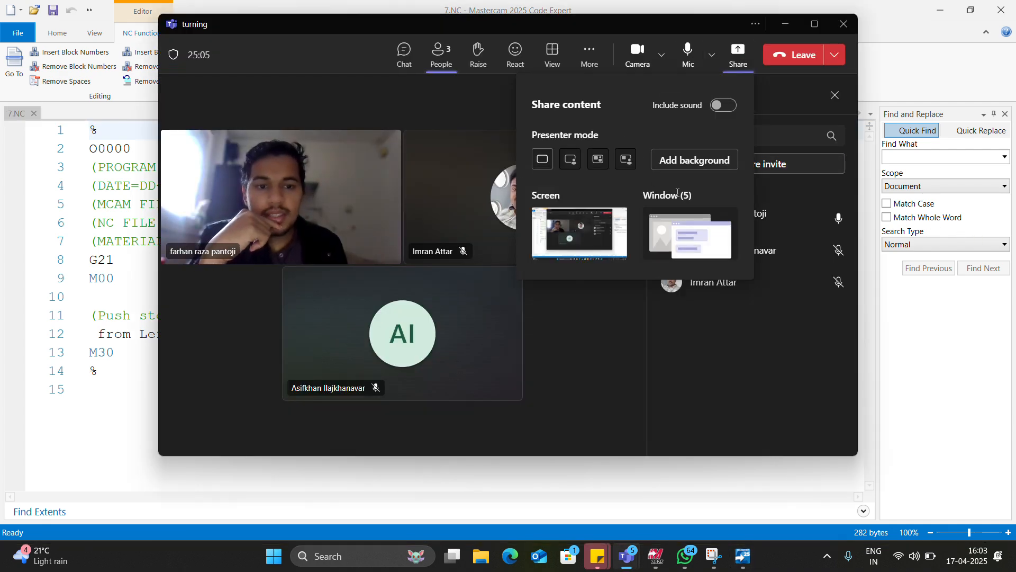
{"action": "left_click", "coordinate": [691, 228]}
{"action": "left_click", "coordinate": [618, 267]}
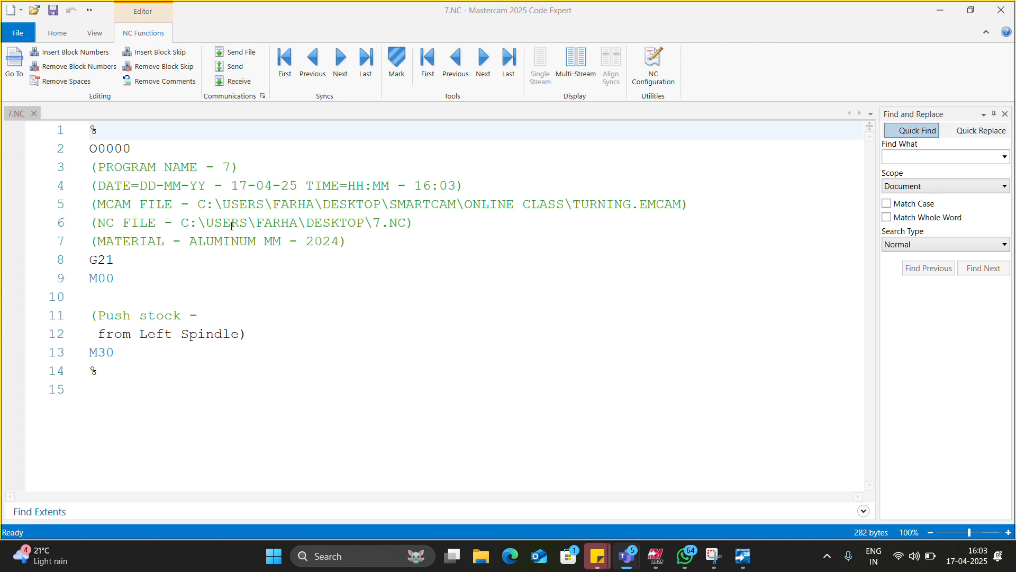
{"action": "left_click_drag", "start_coordinate": [242, 334], "coordinate": [98, 148]}
{"action": "left_click", "coordinate": [952, 5]}
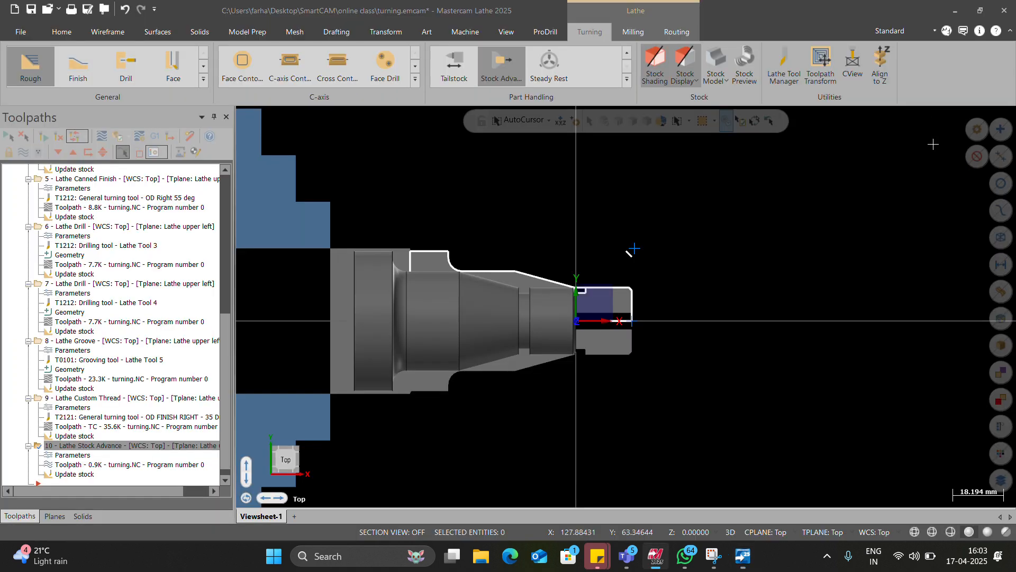
Step: Switch to the Teams meeting and share the Mastercam window with turning.emcam
{"action": "key", "text": "alt+Tab"}
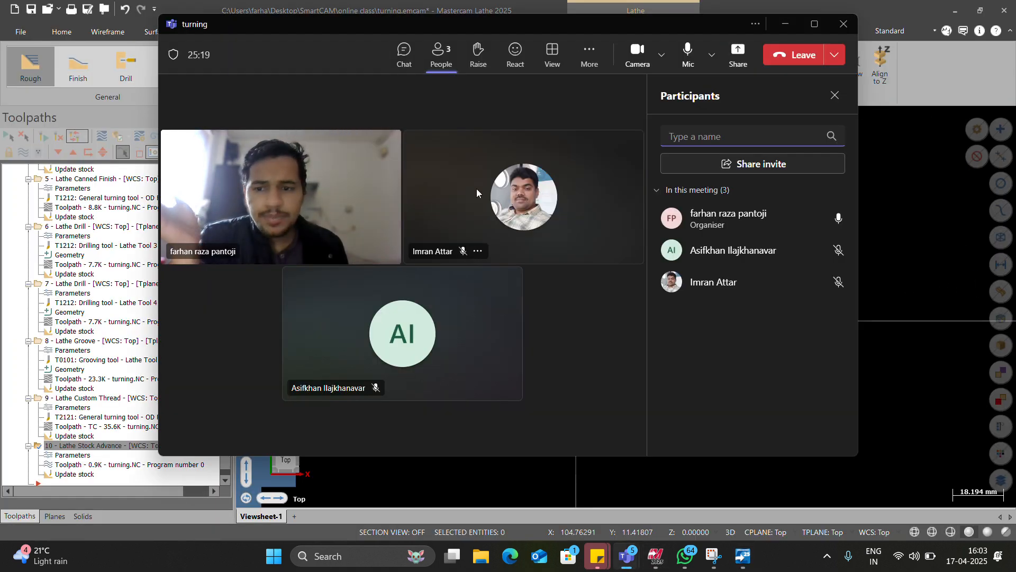
{"action": "left_click", "coordinate": [738, 53]}
{"action": "left_click", "coordinate": [651, 249]}
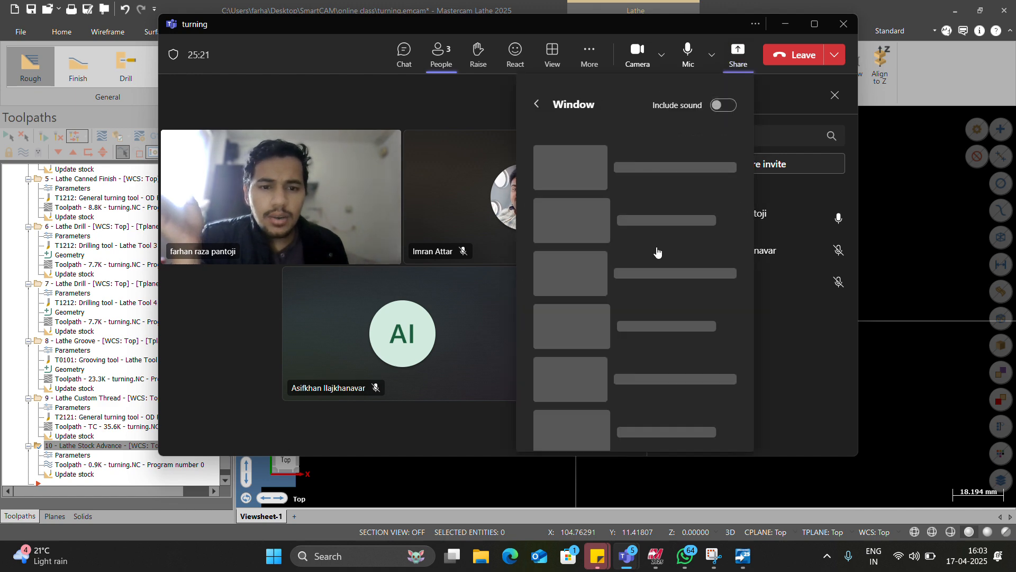
{"action": "left_click", "coordinate": [620, 316]}
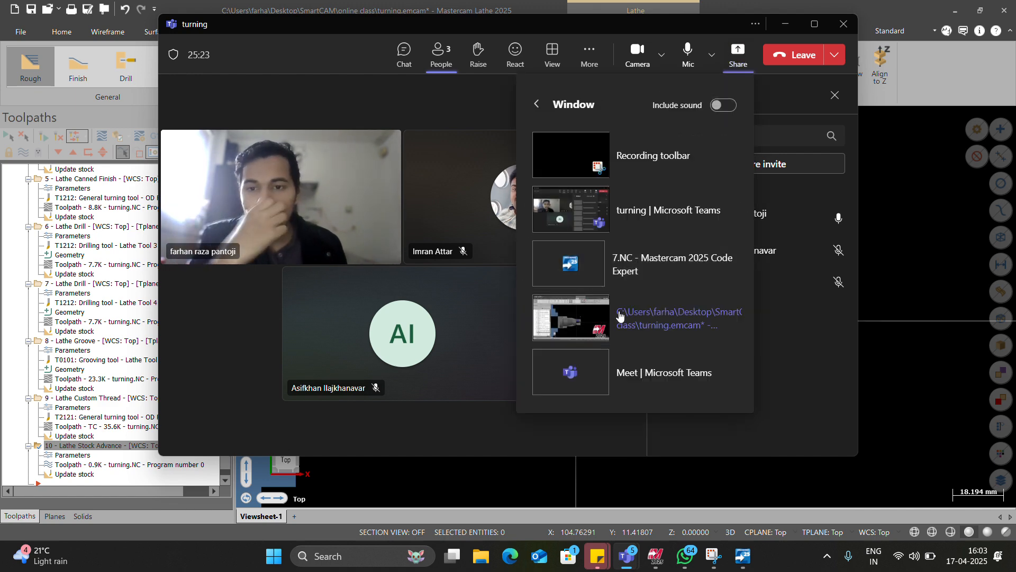
{"action": "scroll", "coordinate": [132, 348], "scroll_direction": "down", "scroll_amount": 1}
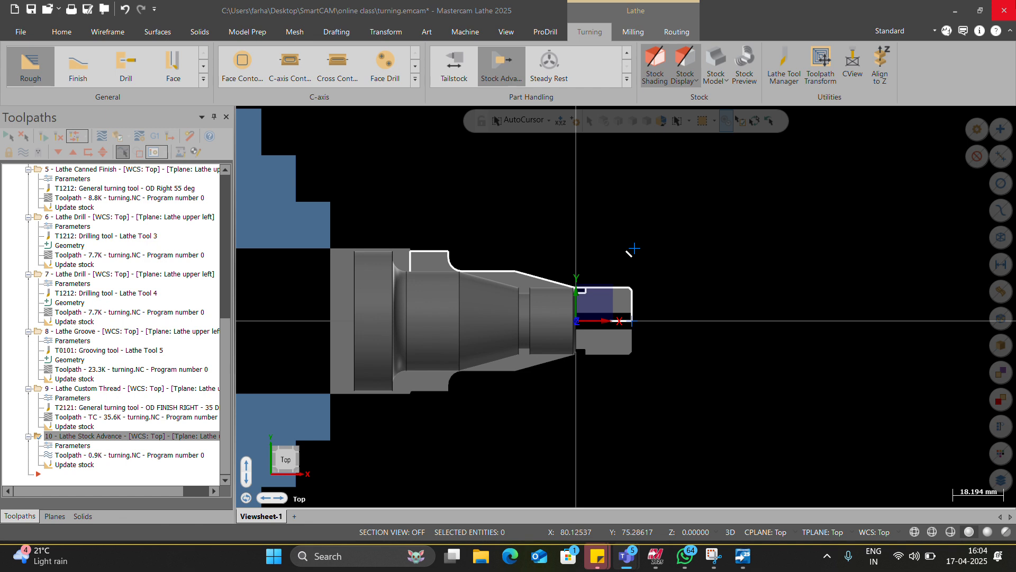
{"action": "key", "text": "ctrl+s"}
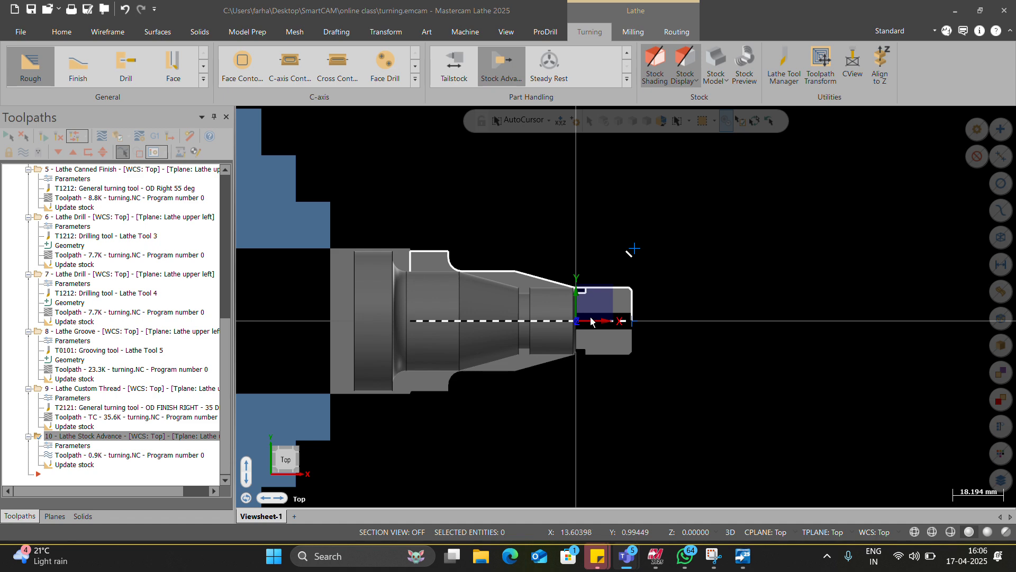
Step: Set the left-spindle stock cylinder's length to 500 mm in the machine group's stock setup
{"action": "scroll", "coordinate": [74, 336], "scroll_direction": "up", "scroll_amount": 10}
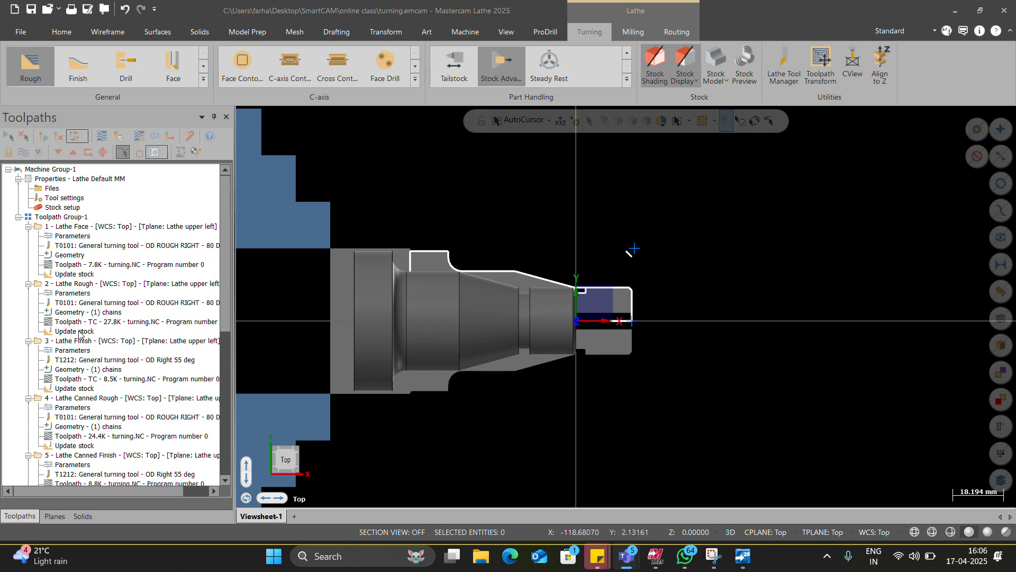
{"action": "left_click", "coordinate": [65, 210]}
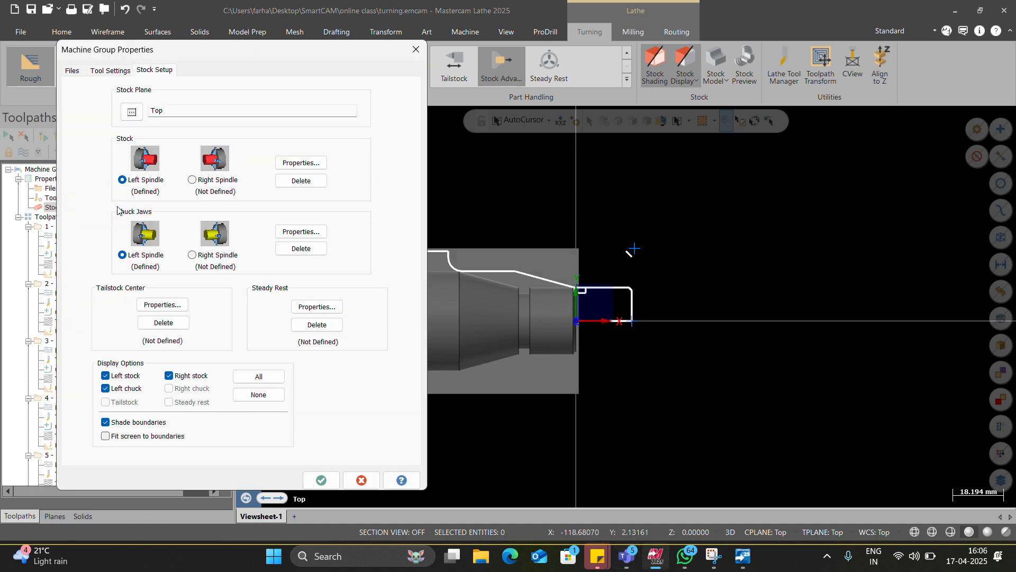
{"action": "left_click", "coordinate": [299, 163]}
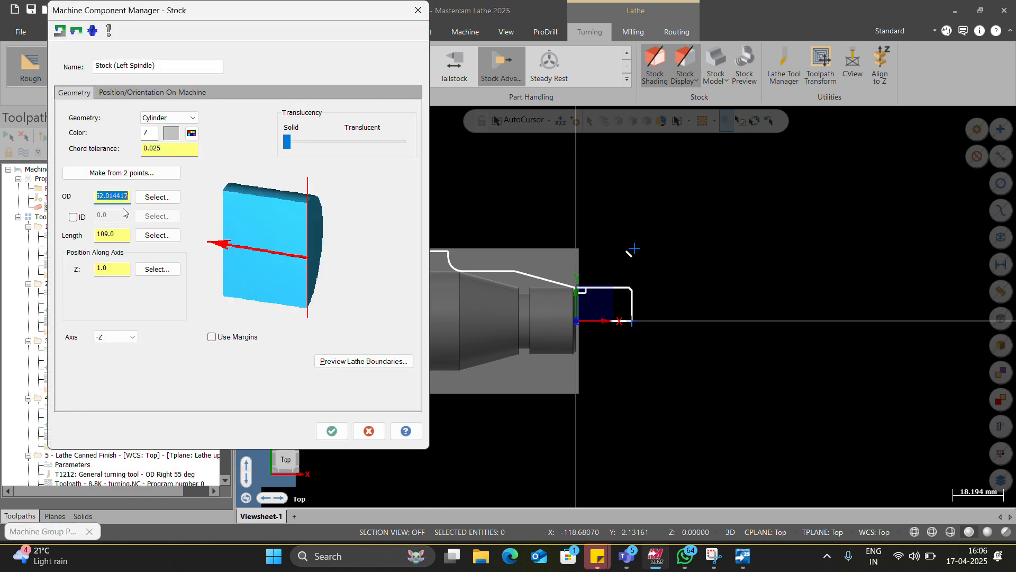
{"action": "left_click", "coordinate": [118, 234]}
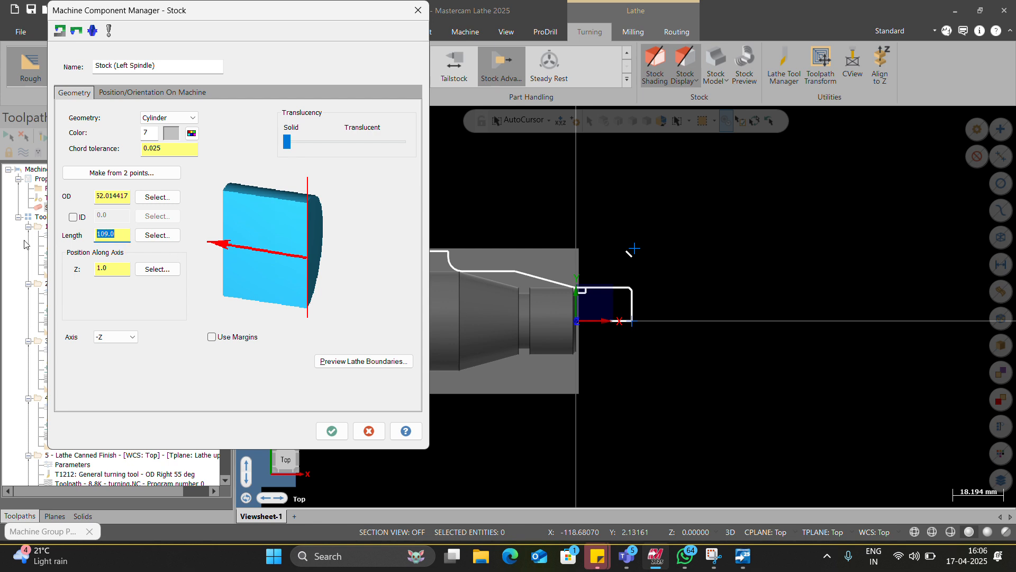
{"action": "type", "text": "5800"}
{"action": "key", "text": "BackSpace"}
{"action": "key", "text": "BackSpace"}
{"action": "key", "text": "BackSpace"}
{"action": "type", "text": "000"}
{"action": "key", "text": "Return"}
Step: Preview the lathe boundaries of the 500 mm bar and accept the stock properties and stock setup
{"action": "left_click", "coordinate": [371, 361]}
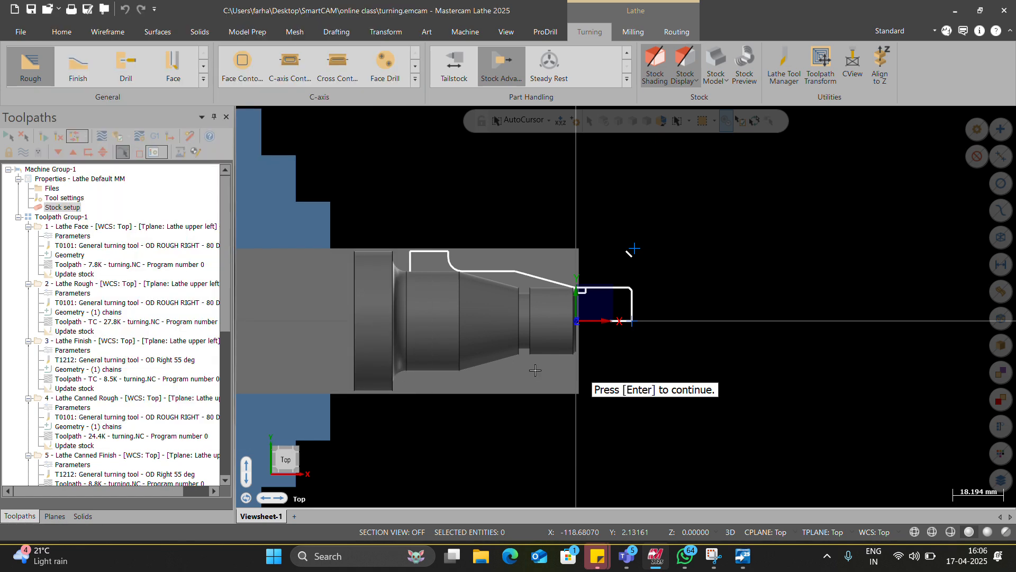
{"action": "scroll", "coordinate": [541, 331], "scroll_direction": "down", "scroll_amount": 3}
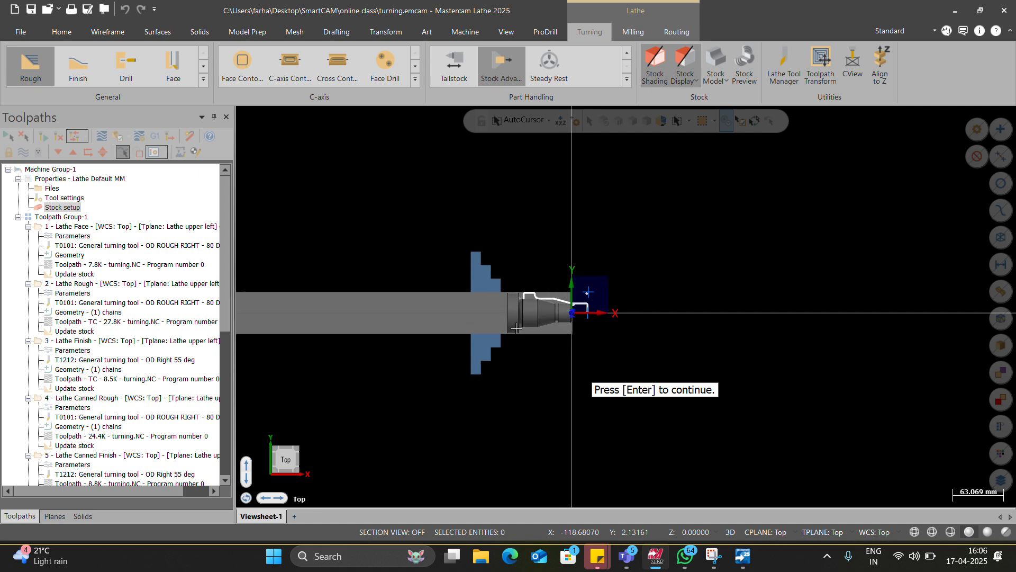
{"action": "key", "text": "Return"}
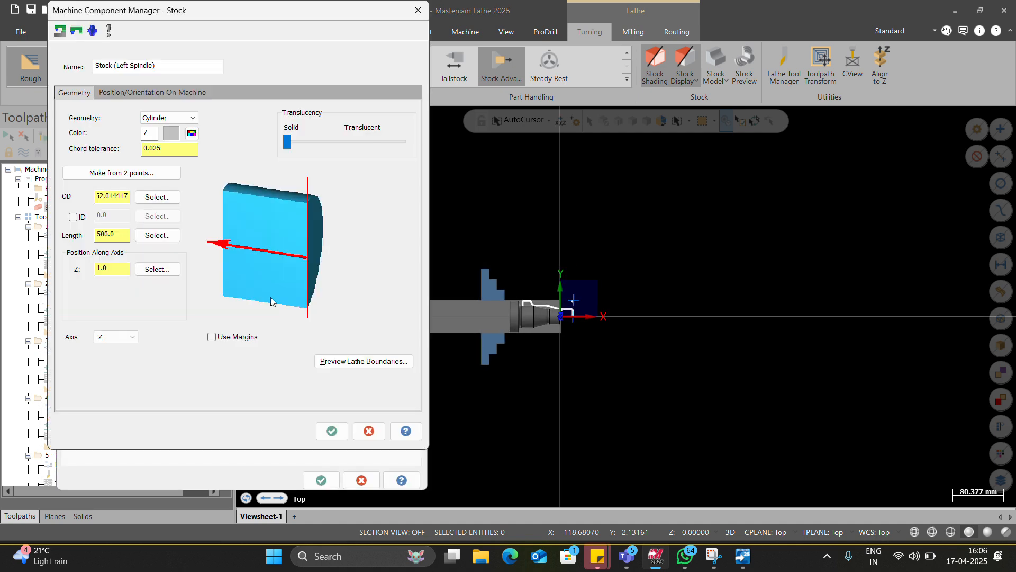
{"action": "left_click", "coordinate": [332, 431]}
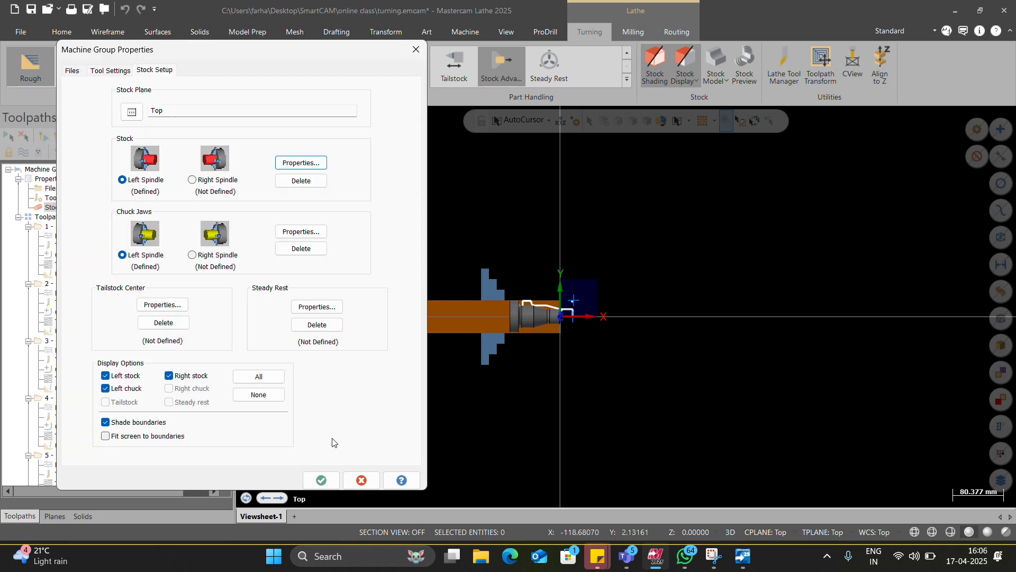
{"action": "left_click", "coordinate": [321, 480]}
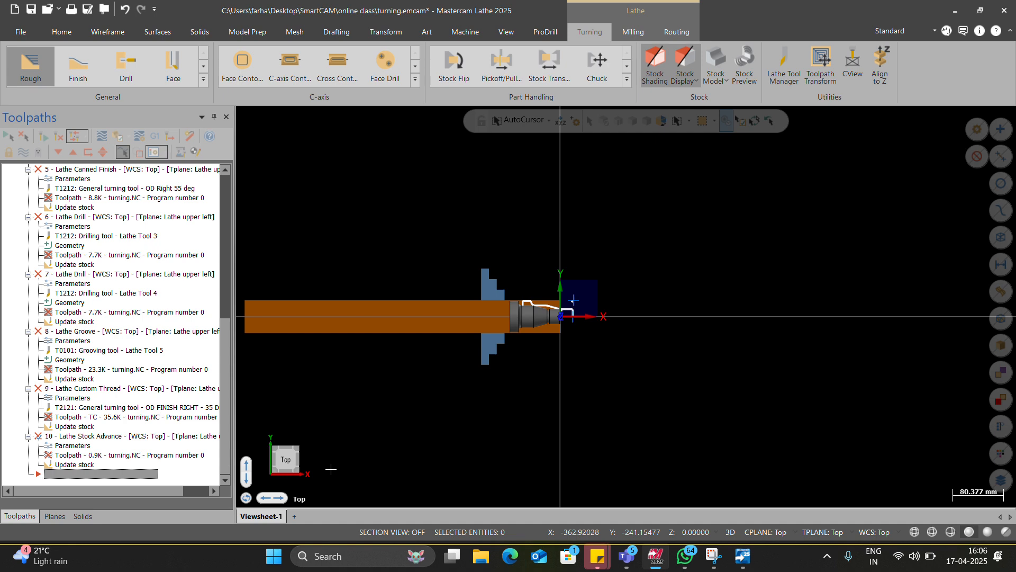
Step: Regenerate all outdated turning operations, 1 to 10, for the longer bar stock
{"action": "scroll", "coordinate": [3, 200], "scroll_direction": "up", "scroll_amount": 10}
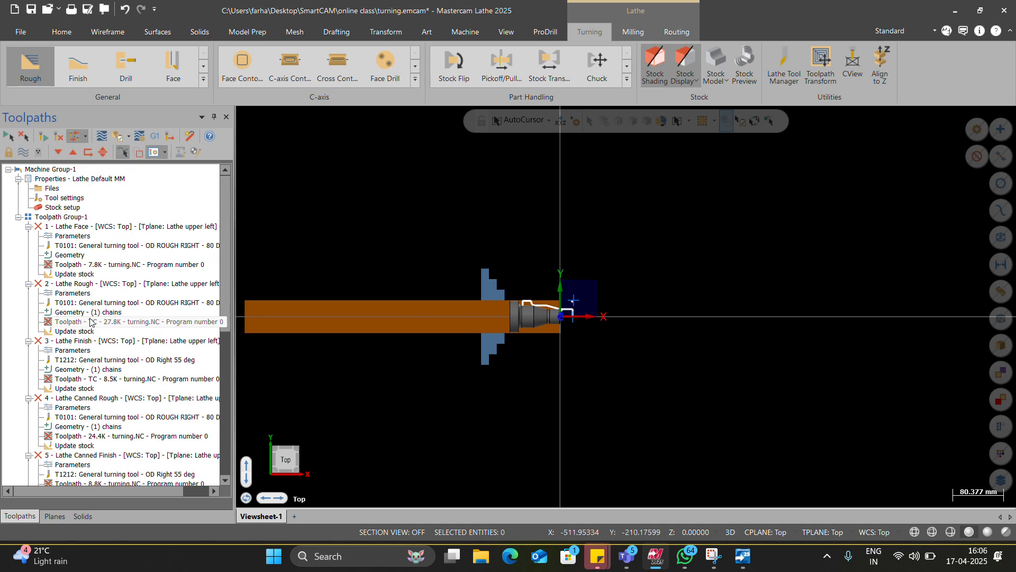
{"action": "left_click", "coordinate": [58, 136]}
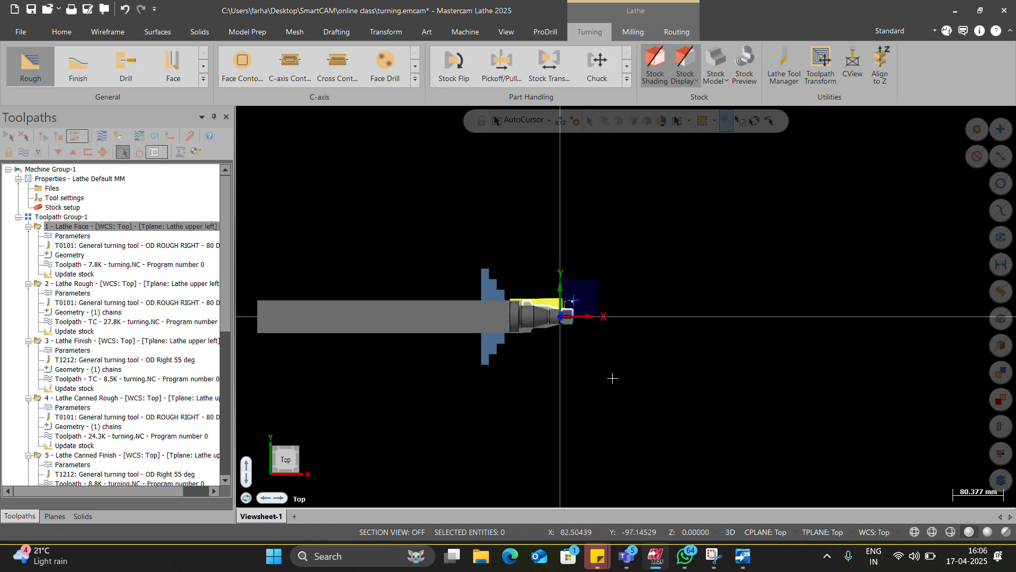
{"action": "scroll", "coordinate": [512, 318], "scroll_direction": "up", "scroll_amount": 4}
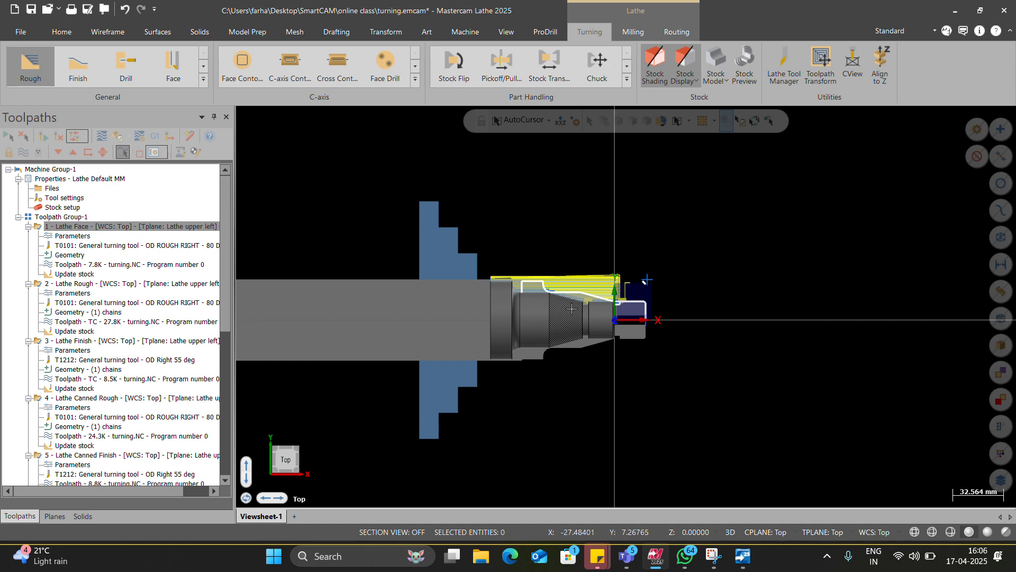
Step: Review the stock advance parameters of operation 10, Lathe Stock Advance, and close them without editing
{"action": "scroll", "coordinate": [495, 319], "scroll_direction": "down", "scroll_amount": 1}
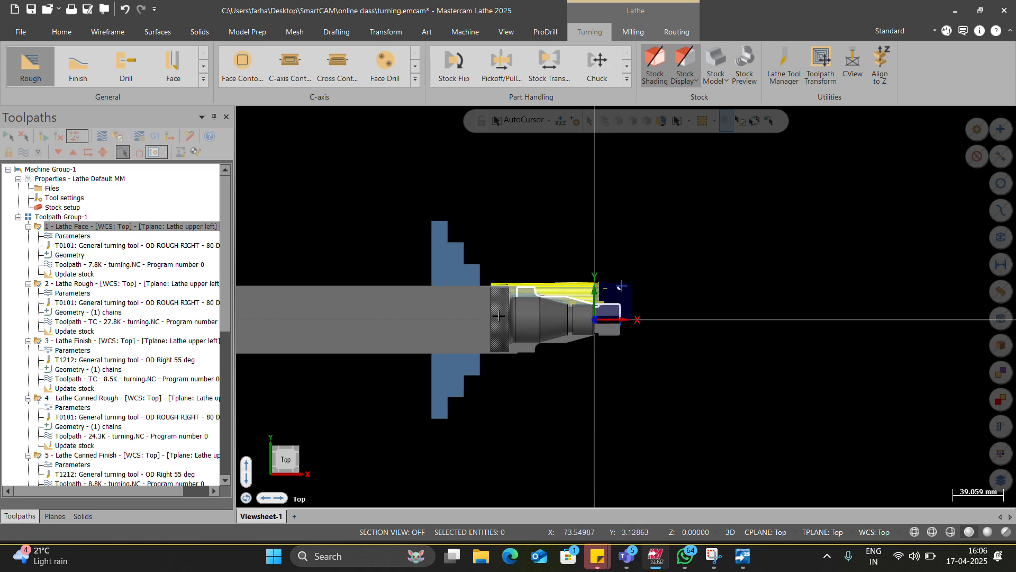
{"action": "scroll", "coordinate": [177, 435], "scroll_direction": "down", "scroll_amount": 10}
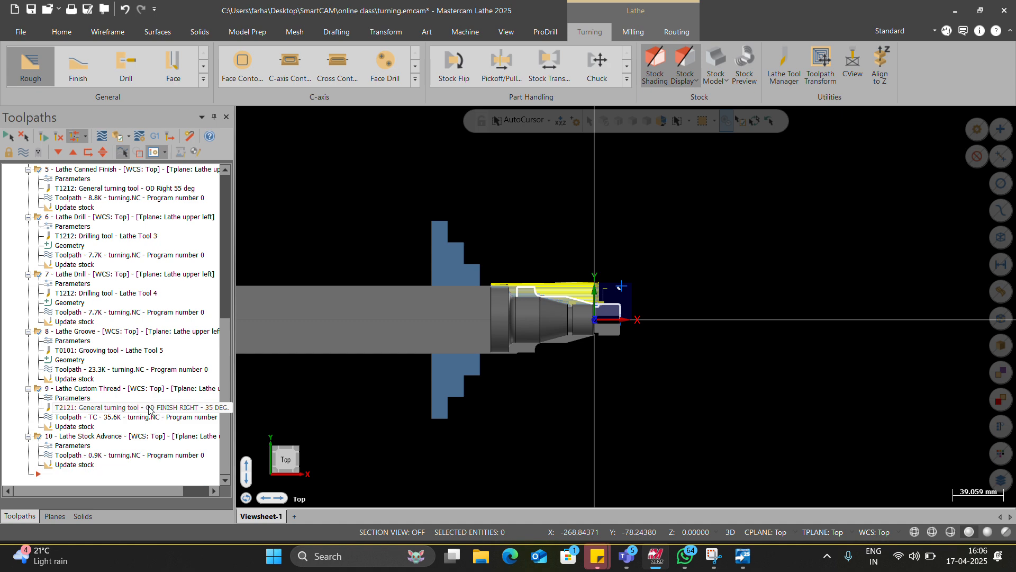
{"action": "left_click", "coordinate": [88, 437]}
{"action": "left_click", "coordinate": [80, 445]}
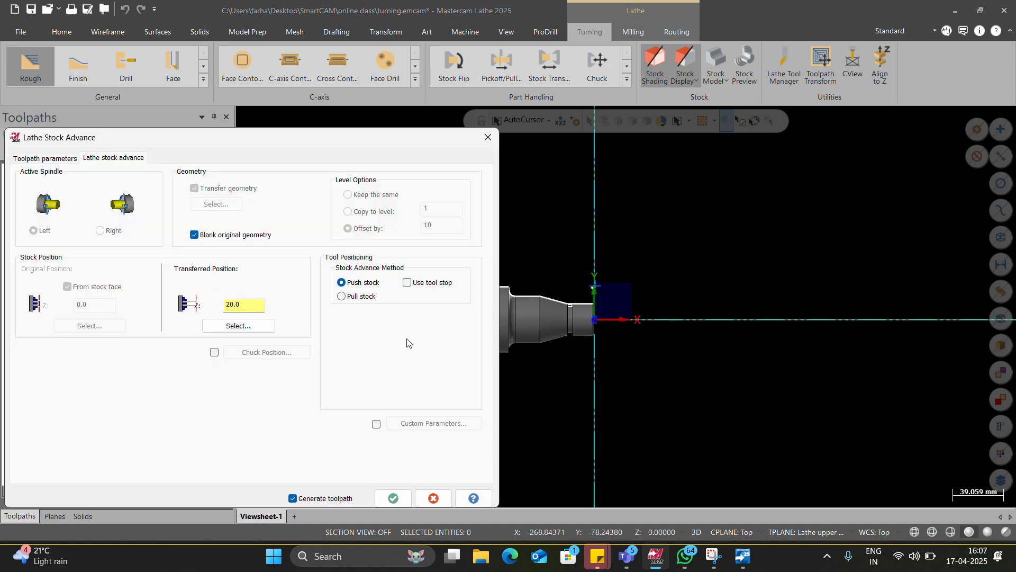
{"action": "left_click", "coordinate": [488, 137]}
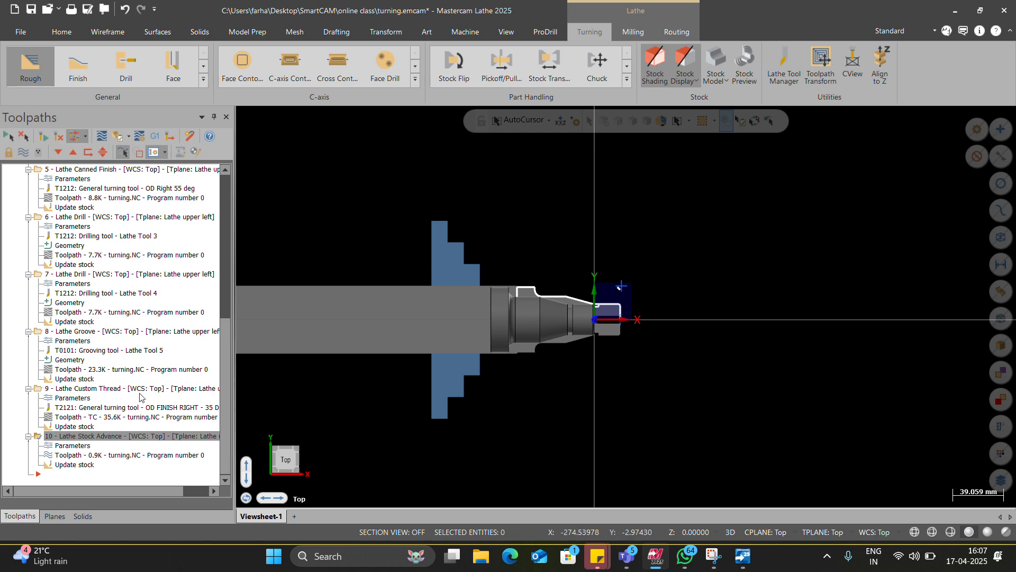
Step: Delete operation 10, Lathe Stock Advance, from the toolpath group
{"action": "left_click", "coordinate": [108, 438]}
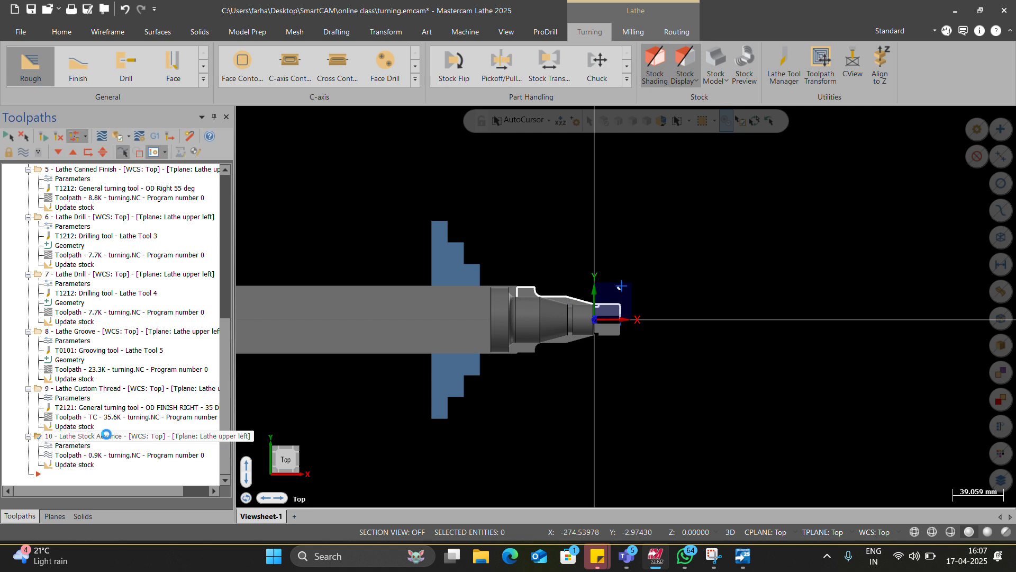
{"action": "key", "text": "Delete"}
{"action": "left_click", "coordinate": [554, 331]}
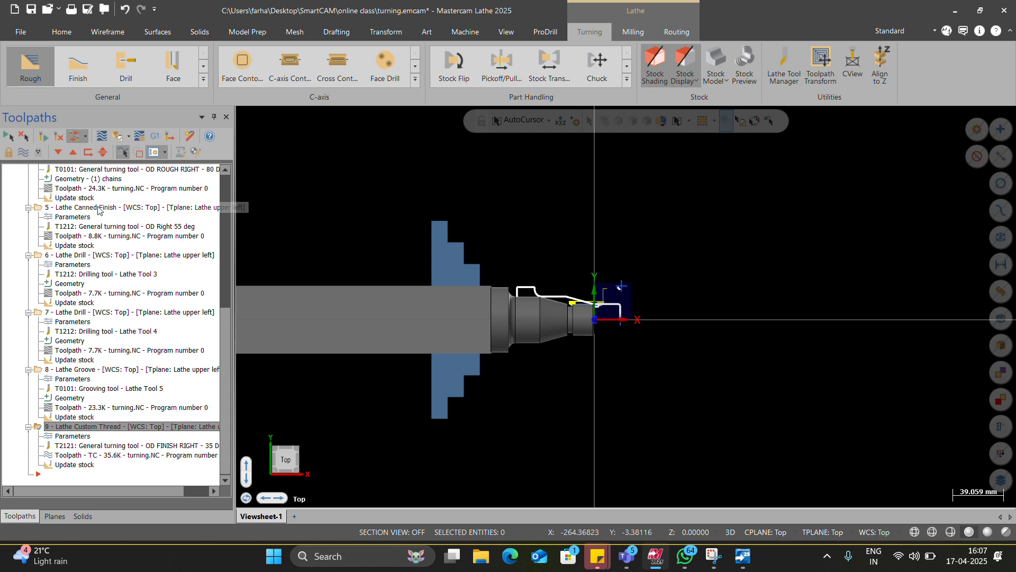
Step: Start a new Lathe Stock Advance operation after the custom thread and finish its selection of entities to transfer
{"action": "scroll", "coordinate": [652, 322], "scroll_direction": "up", "scroll_amount": 4}
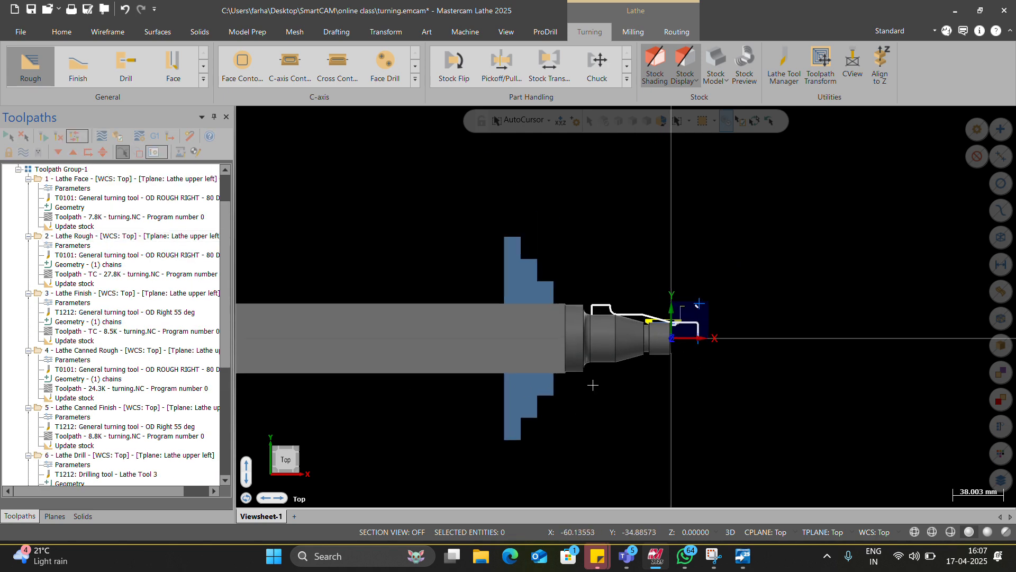
{"action": "scroll", "coordinate": [652, 322], "scroll_direction": "up", "scroll_amount": 1}
{"action": "scroll", "coordinate": [659, 286], "scroll_direction": "down", "scroll_amount": 3}
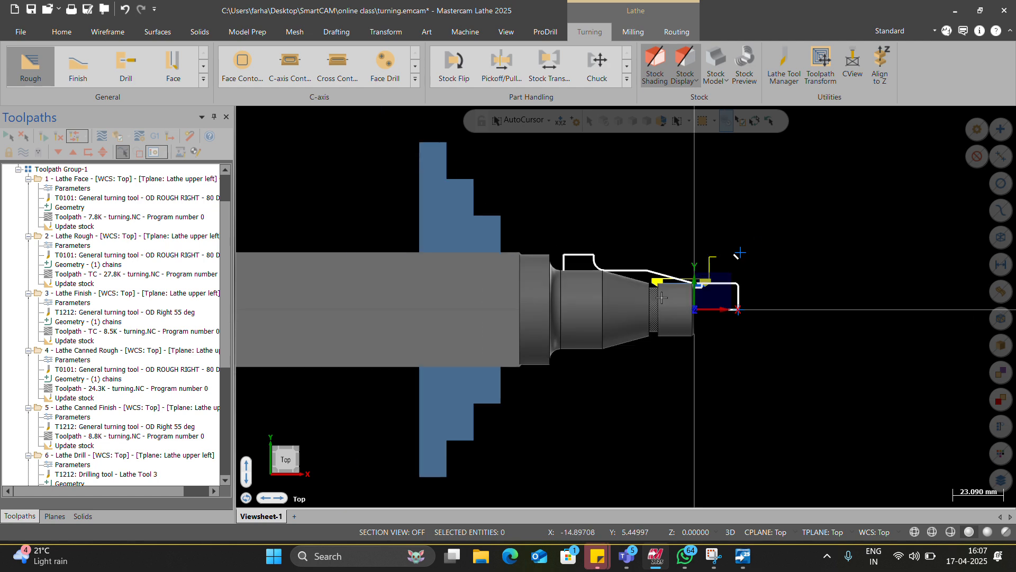
{"action": "scroll", "coordinate": [630, 271], "scroll_direction": "up", "scroll_amount": 4}
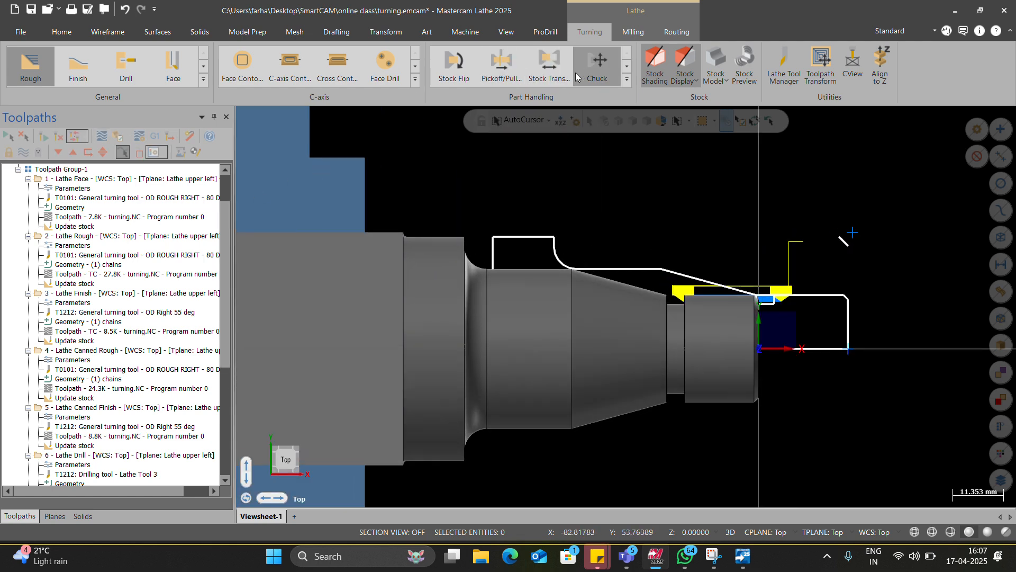
{"action": "left_click", "coordinate": [626, 79]}
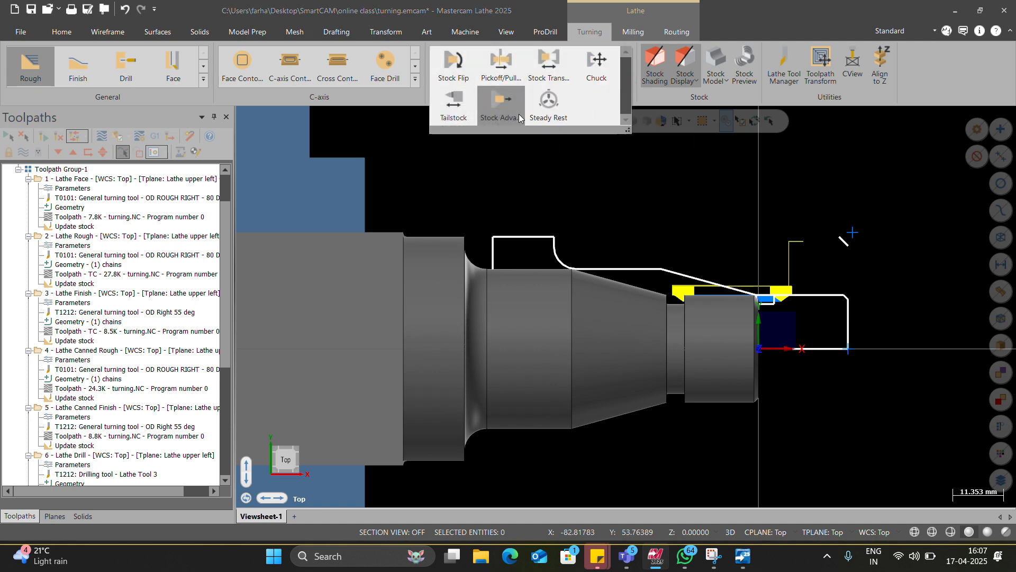
{"action": "left_click", "coordinate": [500, 115]}
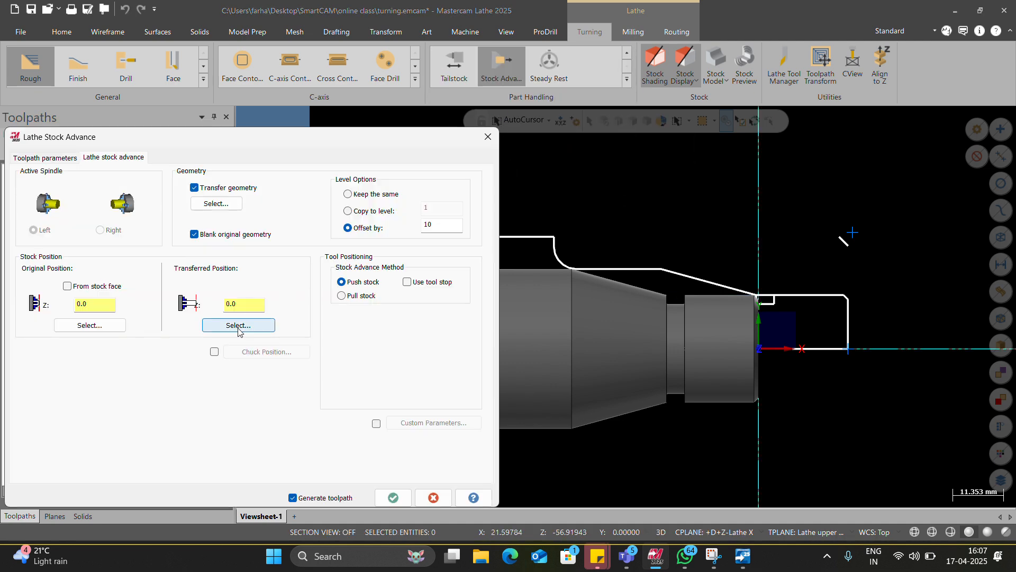
{"action": "left_click", "coordinate": [238, 325]}
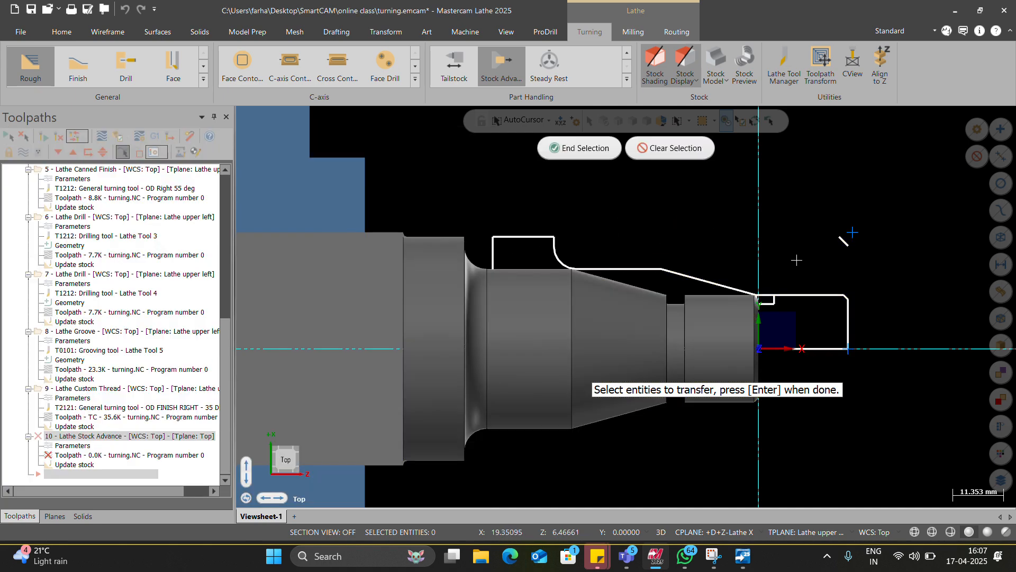
{"action": "left_click", "coordinate": [580, 147]}
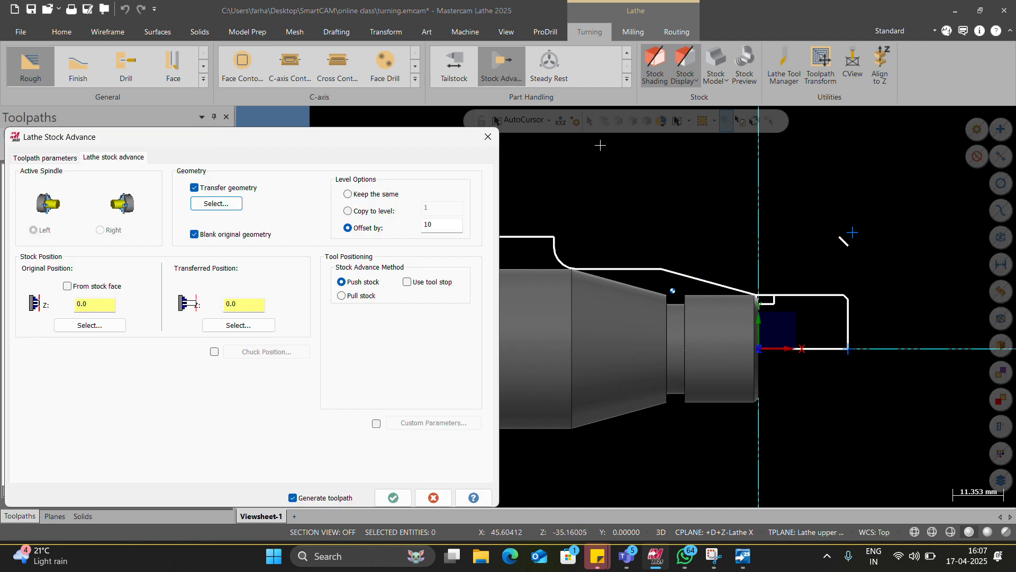
Step: Take the stock advance's original position from the stock face and set its transferred position to Z 200
{"action": "left_click", "coordinate": [89, 289]}
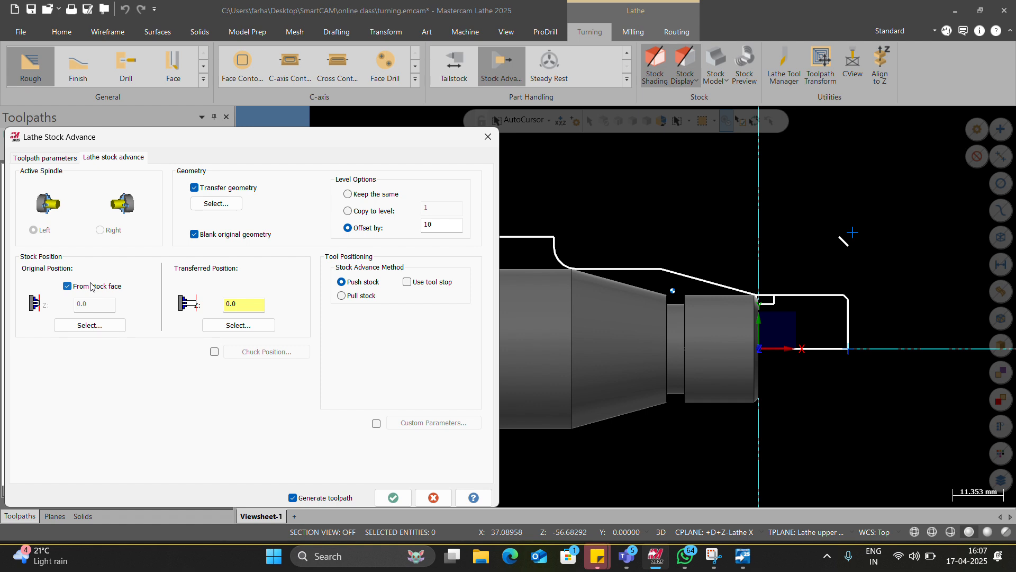
{"action": "double_click", "coordinate": [226, 305]}
{"action": "type", "text": "2000"}
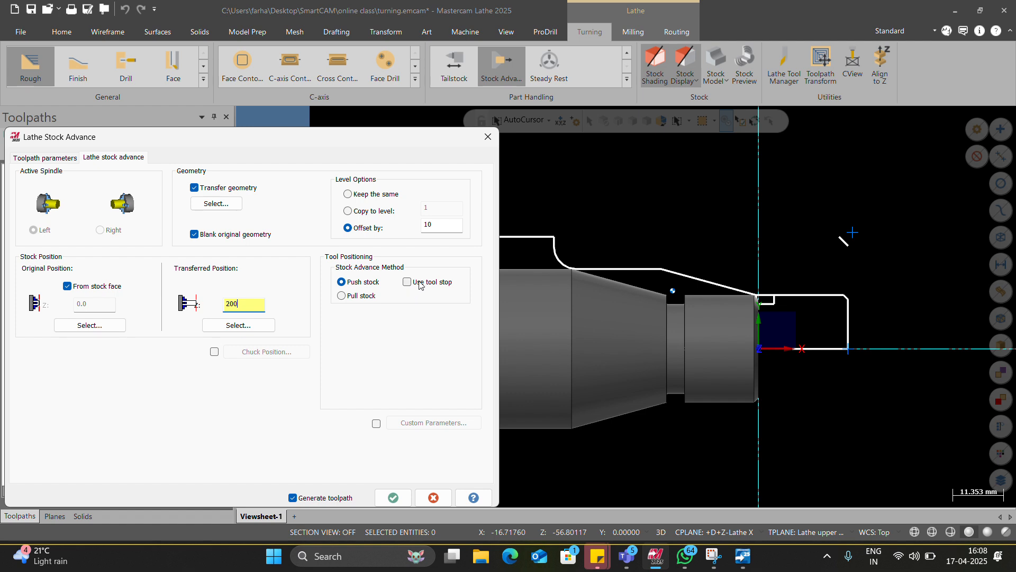
Step: Generate the new Lathe Stock Advance operation with its entered parameters
{"action": "left_click", "coordinate": [396, 499]}
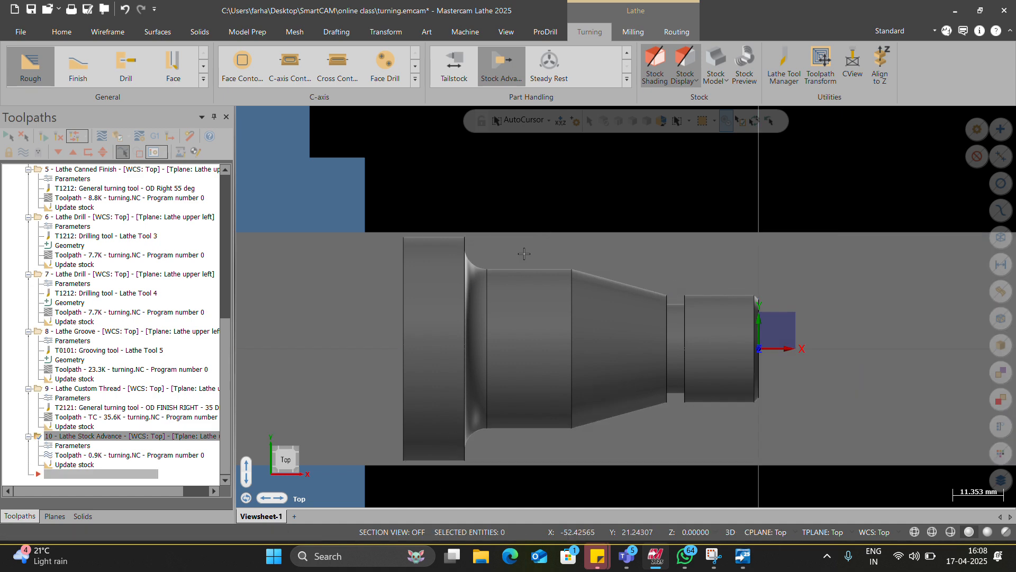
{"action": "scroll", "coordinate": [491, 362], "scroll_direction": "down", "scroll_amount": 4}
{"action": "scroll", "coordinate": [755, 349], "scroll_direction": "up", "scroll_amount": 6}
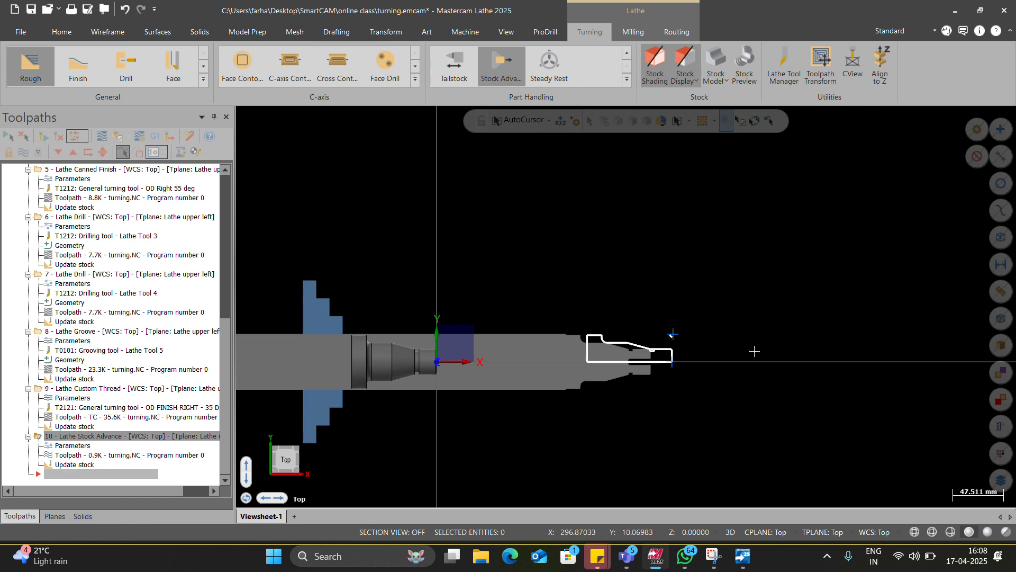
{"action": "scroll", "coordinate": [597, 362], "scroll_direction": "down", "scroll_amount": 4}
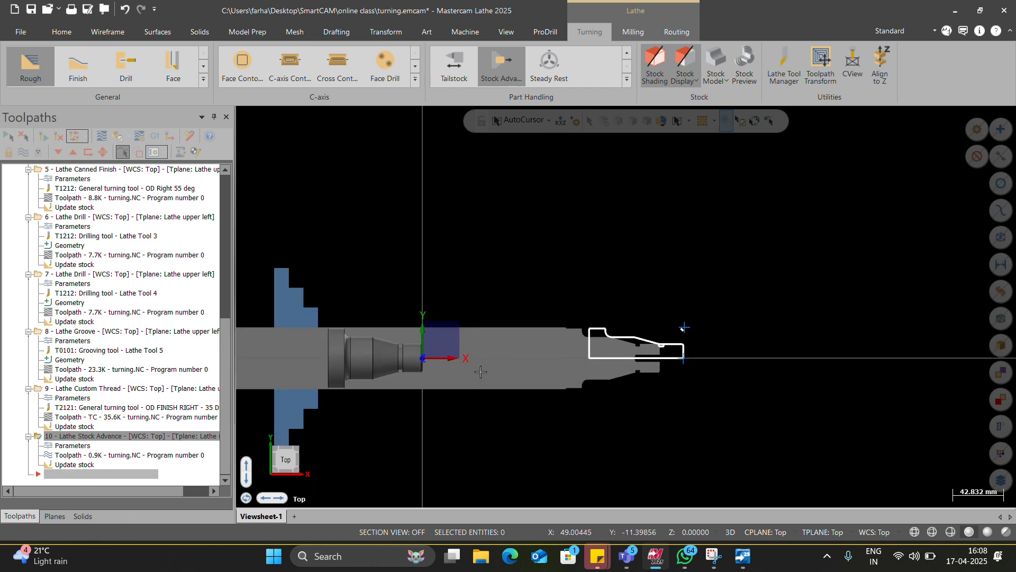
{"action": "scroll", "coordinate": [476, 370], "scroll_direction": "up", "scroll_amount": 3}
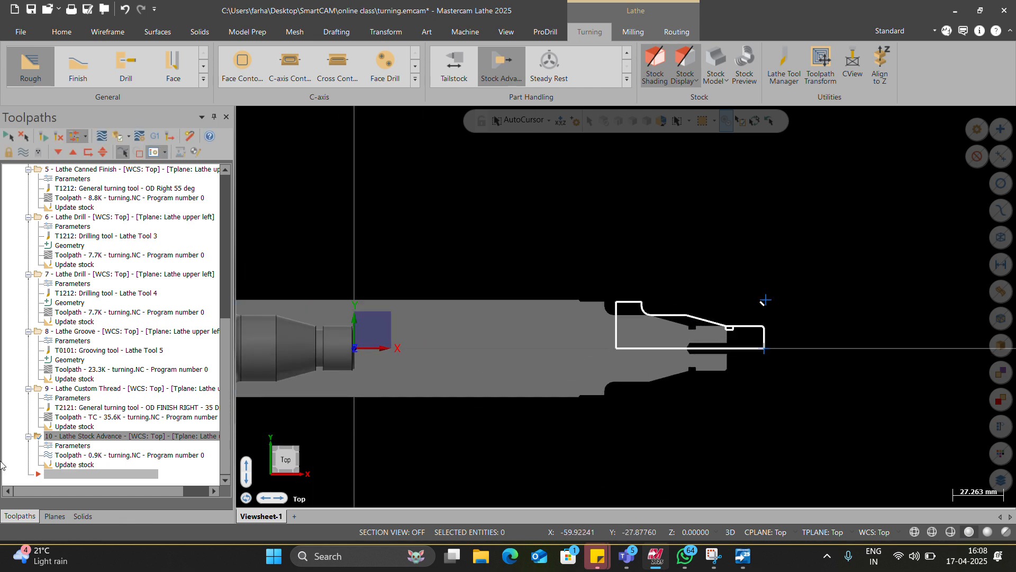
Step: Compare the stock displayed for operation 9, Lathe Custom Thread, with that of operation 10, Lathe Stock Advance
{"action": "left_click", "coordinate": [80, 392]}
{"action": "left_click", "coordinate": [73, 445]}
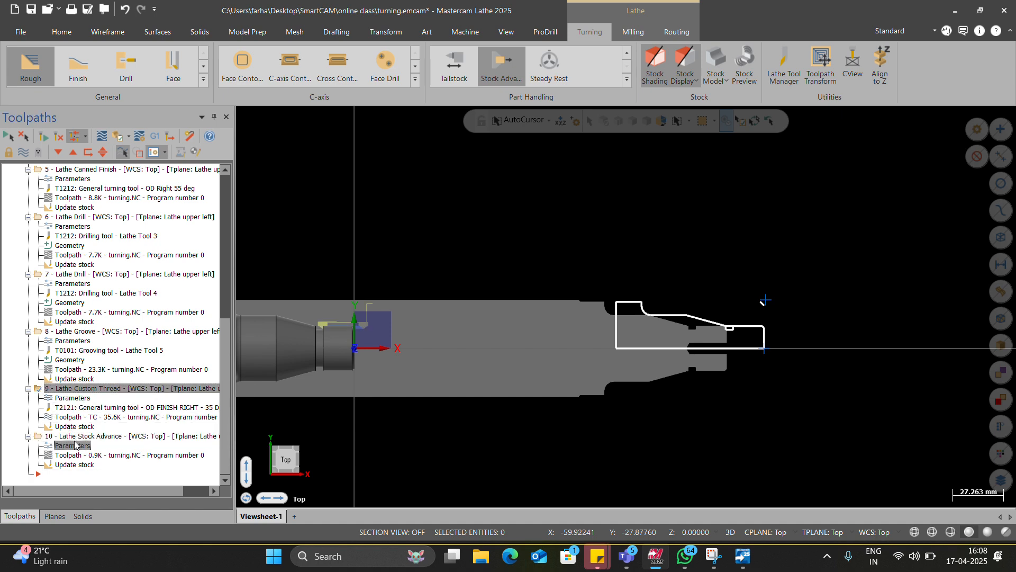
{"action": "left_click", "coordinate": [237, 325]}
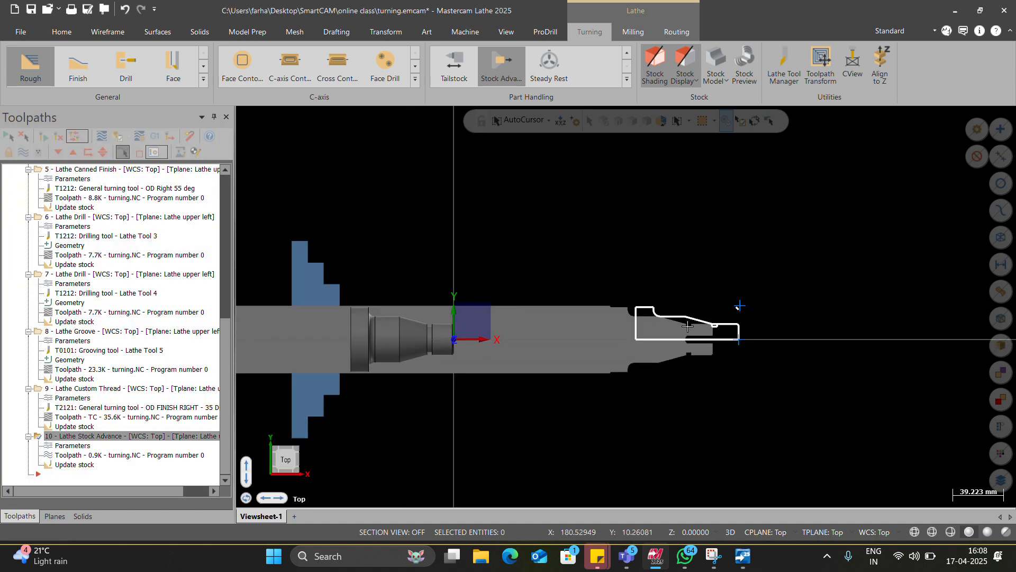
{"action": "scroll", "coordinate": [556, 327], "scroll_direction": "up", "scroll_amount": 4}
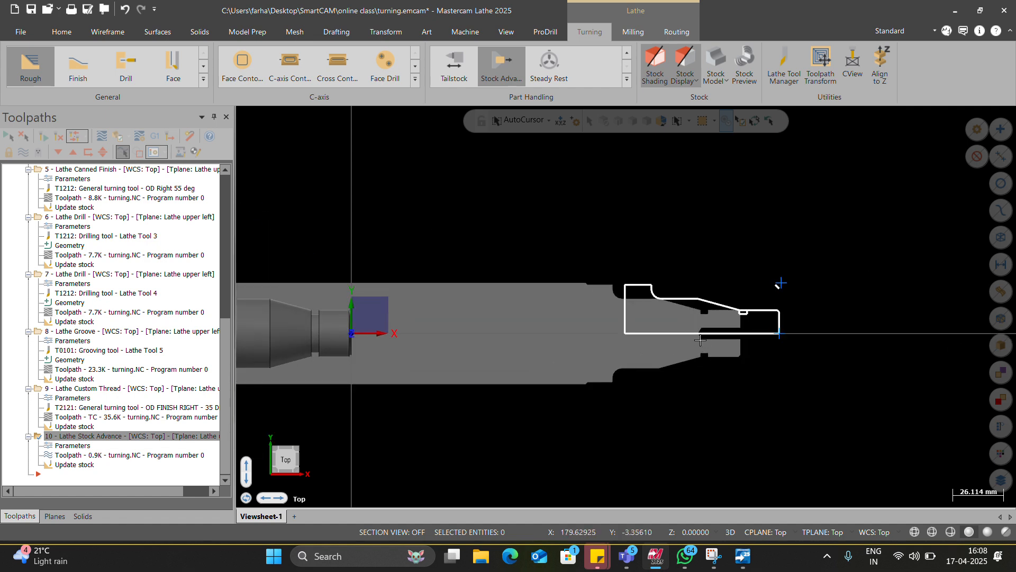
{"action": "scroll", "coordinate": [589, 338], "scroll_direction": "down", "scroll_amount": 3}
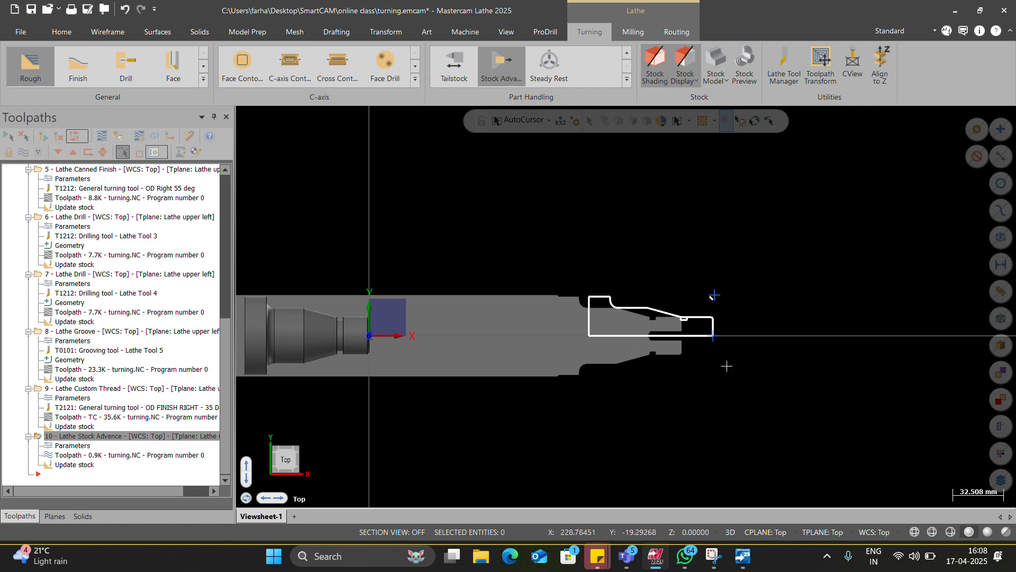
{"action": "scroll", "coordinate": [649, 291], "scroll_direction": "up", "scroll_amount": 2}
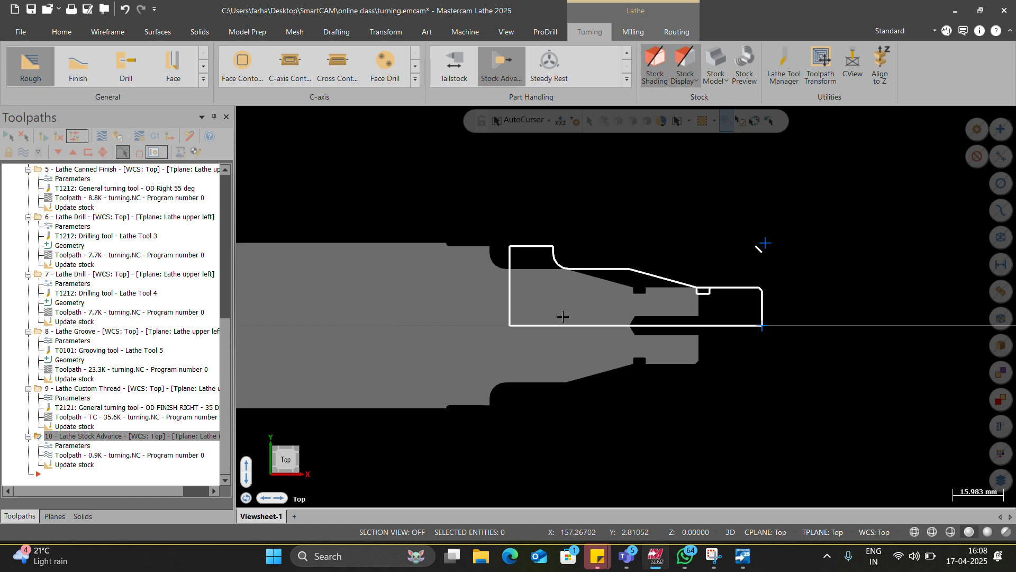
Step: Select all the wireframe geometry of the transferred part profile and blank it
{"action": "left_click", "coordinate": [535, 250], "text": "shift"}
{"action": "key", "text": "Escape"}
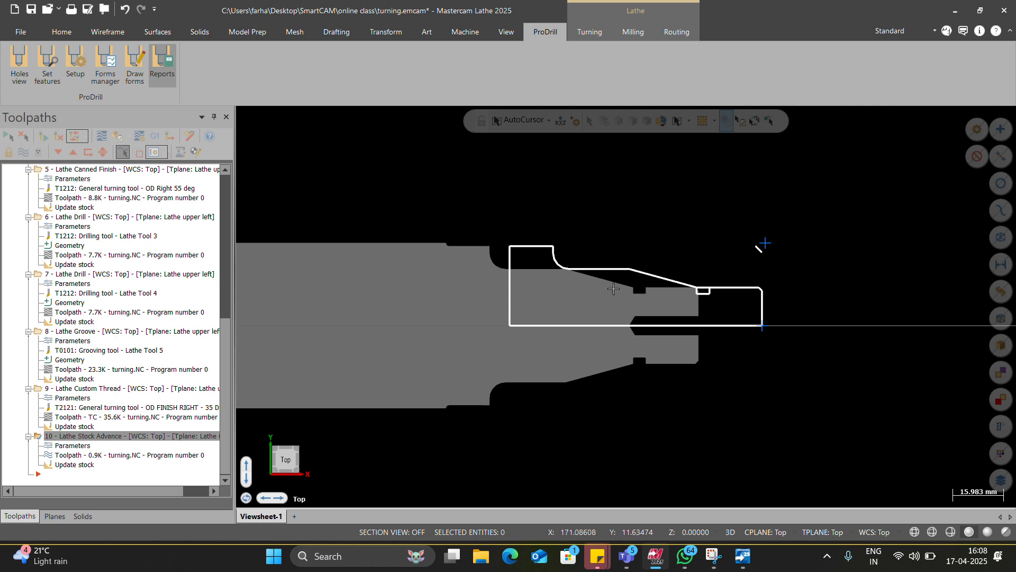
{"action": "left_click", "coordinate": [1000, 236]}
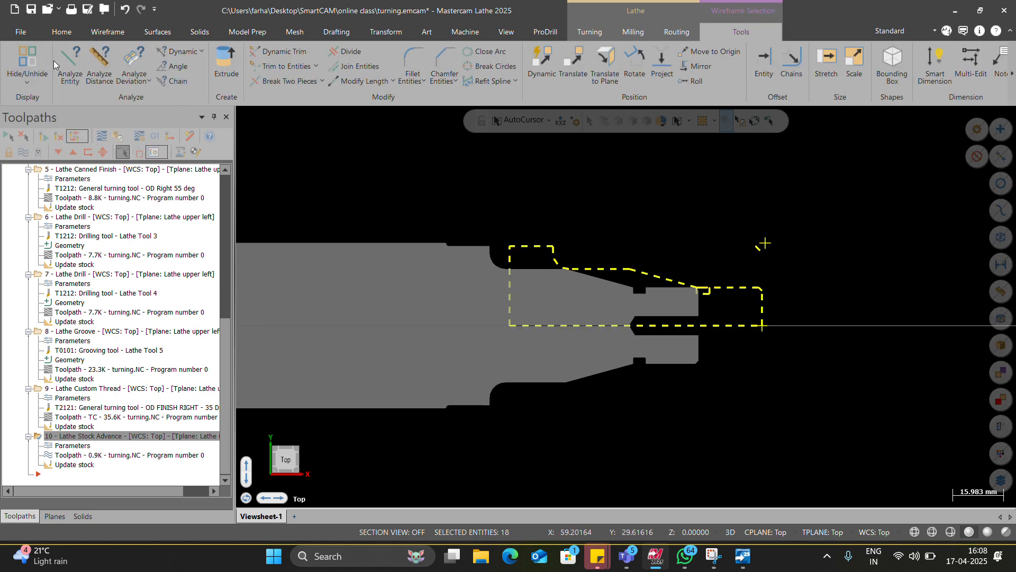
{"action": "left_click", "coordinate": [62, 32]}
{"action": "left_click", "coordinate": [496, 81]}
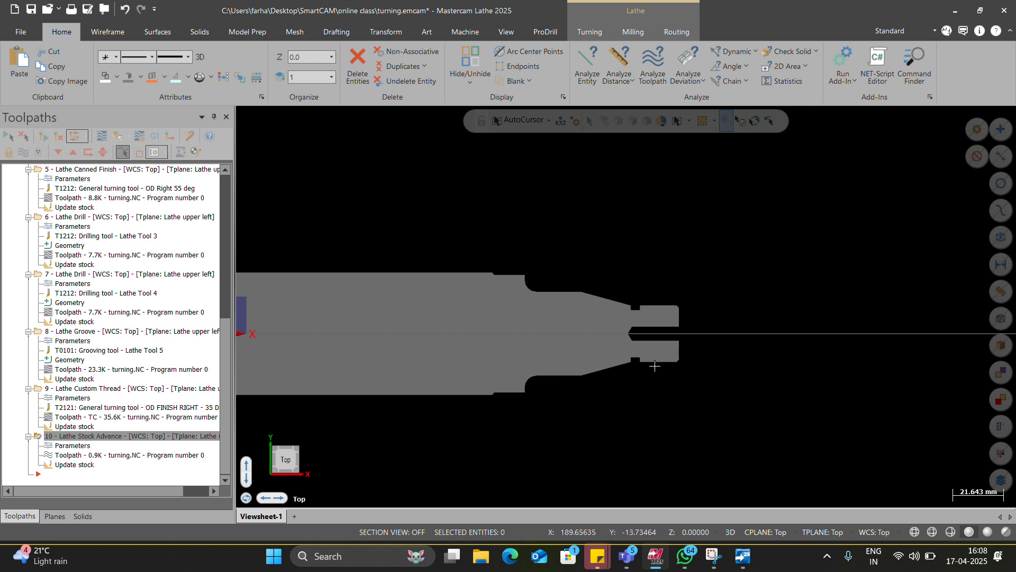
Step: Examine the machined and drilled front end of the advanced bar stock against its original position
{"action": "scroll", "coordinate": [651, 364], "scroll_direction": "down", "scroll_amount": 2}
{"action": "scroll", "coordinate": [443, 337], "scroll_direction": "down", "scroll_amount": 1}
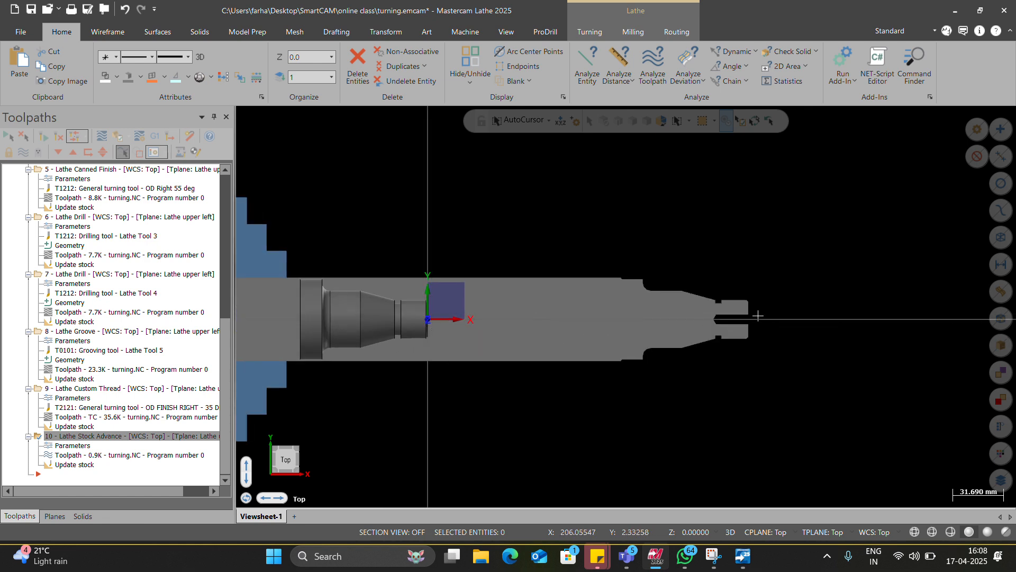
{"action": "scroll", "coordinate": [635, 319], "scroll_direction": "down", "scroll_amount": 1}
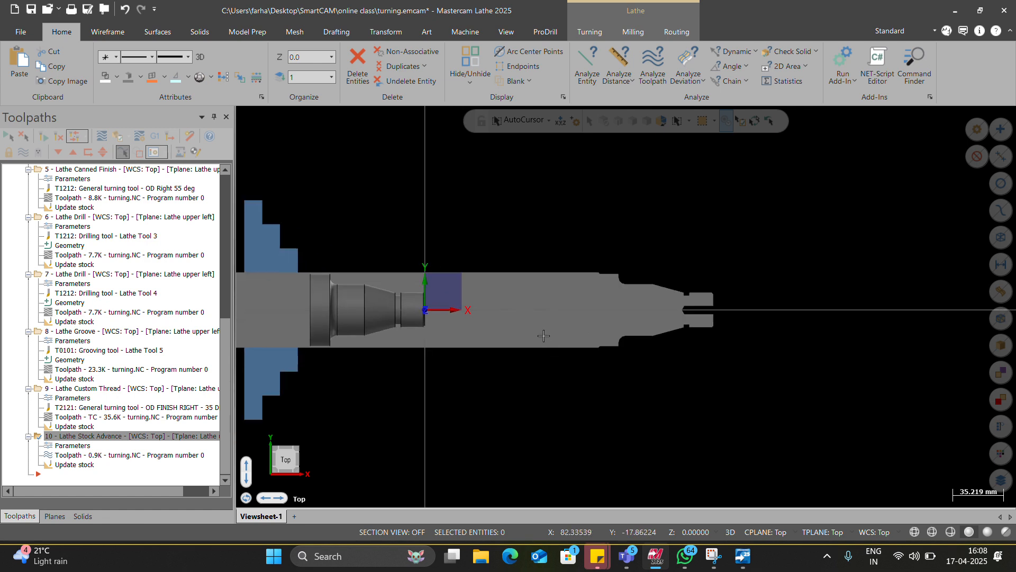
{"action": "scroll", "coordinate": [722, 299], "scroll_direction": "up", "scroll_amount": 3}
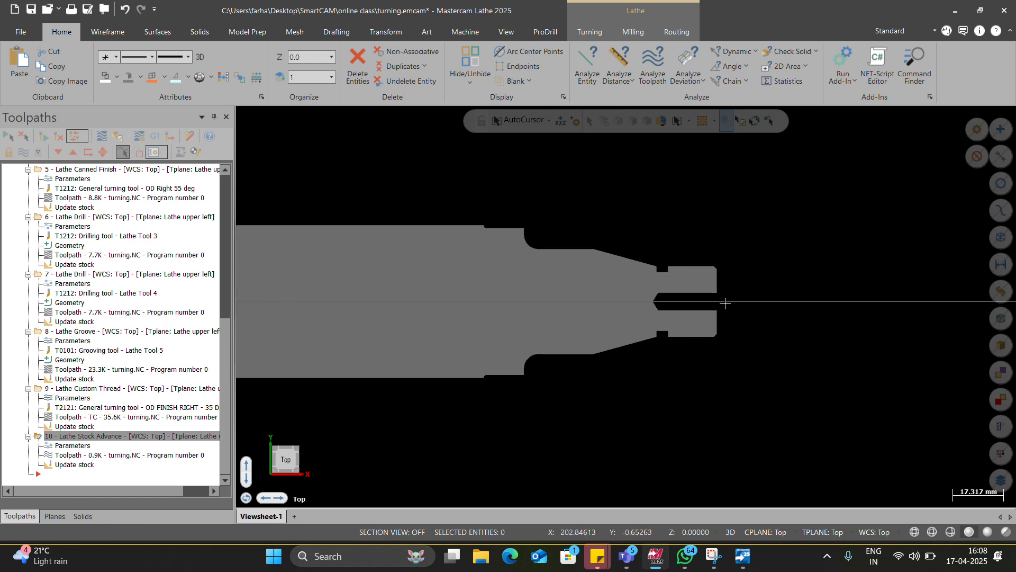
{"action": "scroll", "coordinate": [711, 311], "scroll_direction": "down", "scroll_amount": 1}
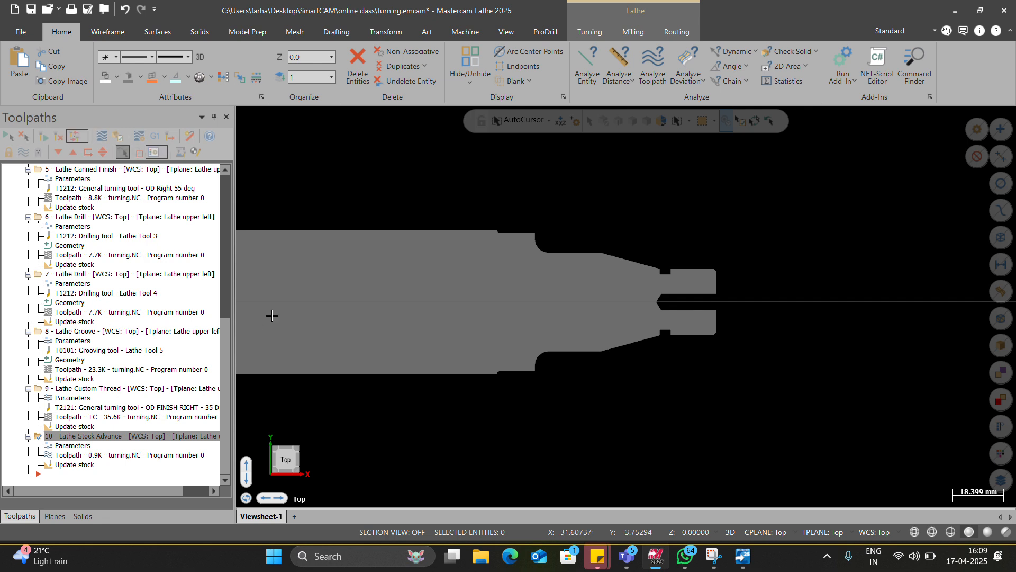
{"action": "scroll", "coordinate": [720, 300], "scroll_direction": "up", "scroll_amount": 1}
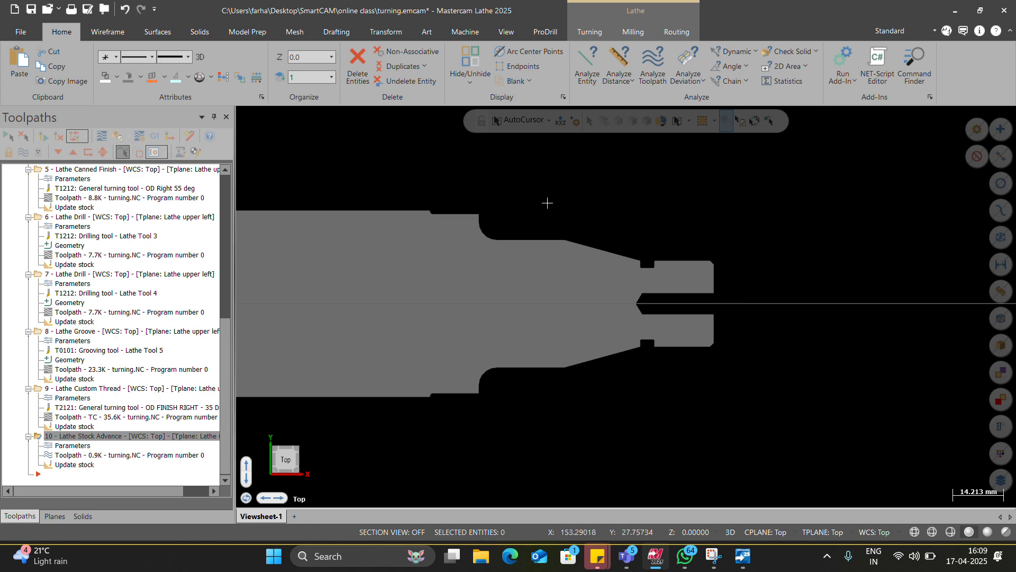
Step: Try to create a Tailstock operation for the advanced bar
{"action": "scroll", "coordinate": [379, 43], "scroll_direction": "down", "scroll_amount": 14}
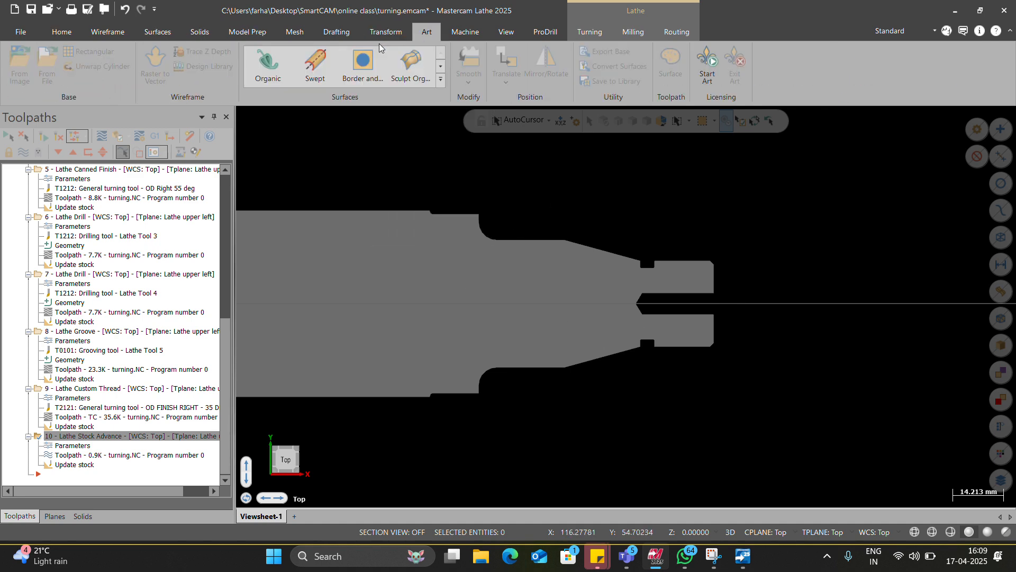
{"action": "scroll", "coordinate": [382, 45], "scroll_direction": "up", "scroll_amount": 2}
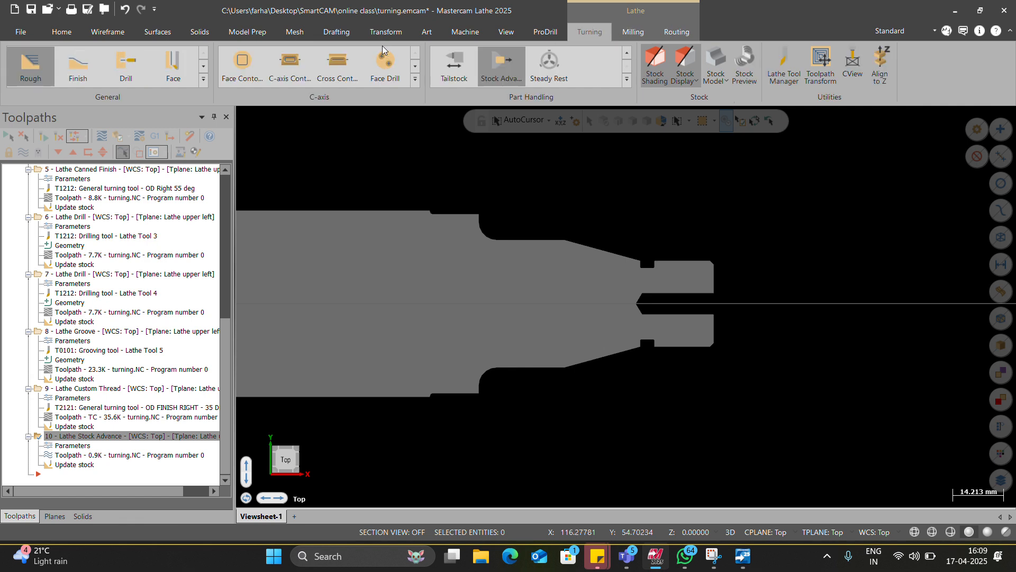
{"action": "left_click", "coordinate": [467, 71]}
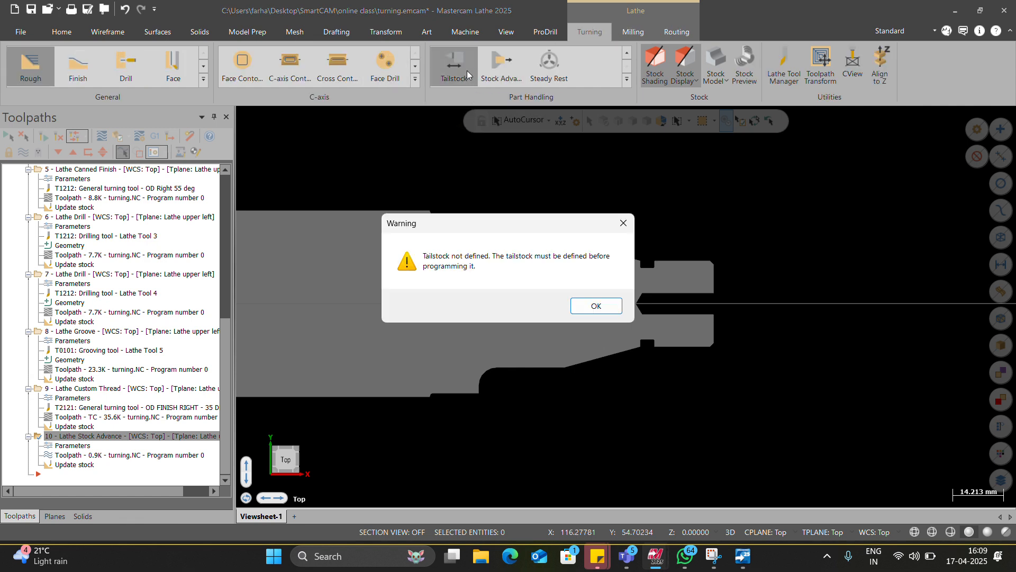
{"action": "left_click", "coordinate": [595, 306]}
Step: Open the tailstock center's properties from the stock setup and place its point at the origin on the part face
{"action": "scroll", "coordinate": [148, 307], "scroll_direction": "up", "scroll_amount": 10}
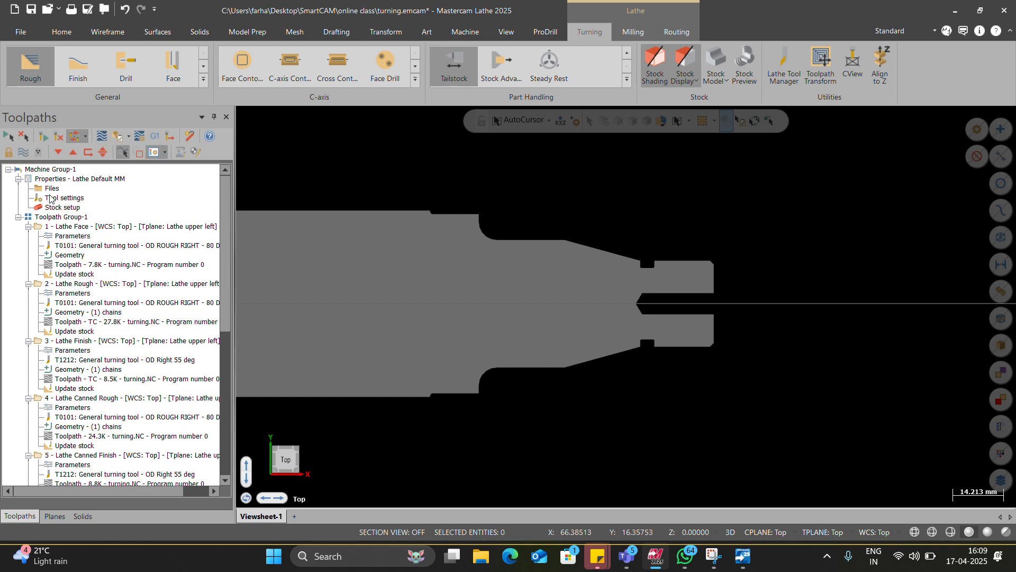
{"action": "double_click", "coordinate": [56, 207]}
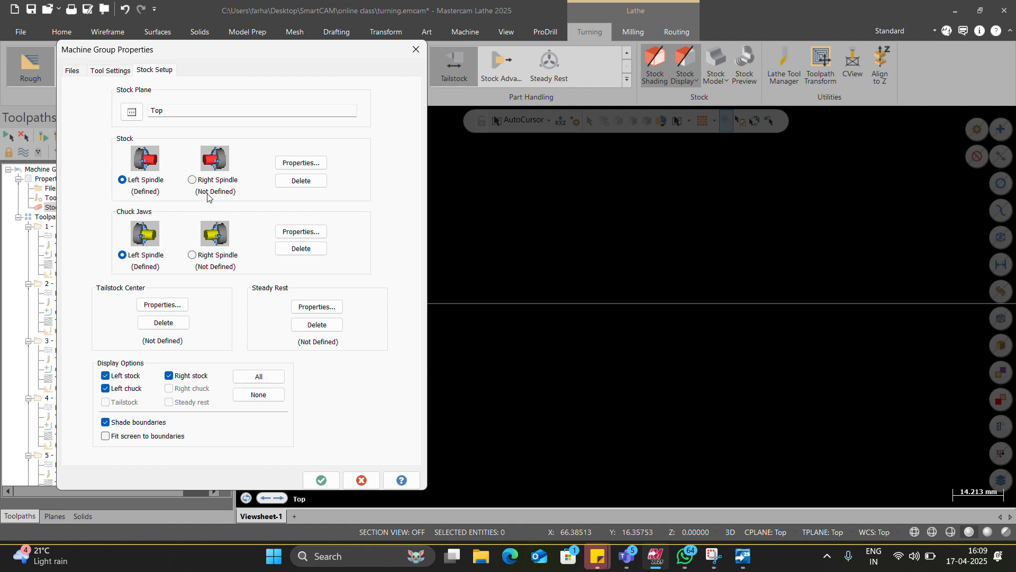
{"action": "left_click", "coordinate": [176, 310]}
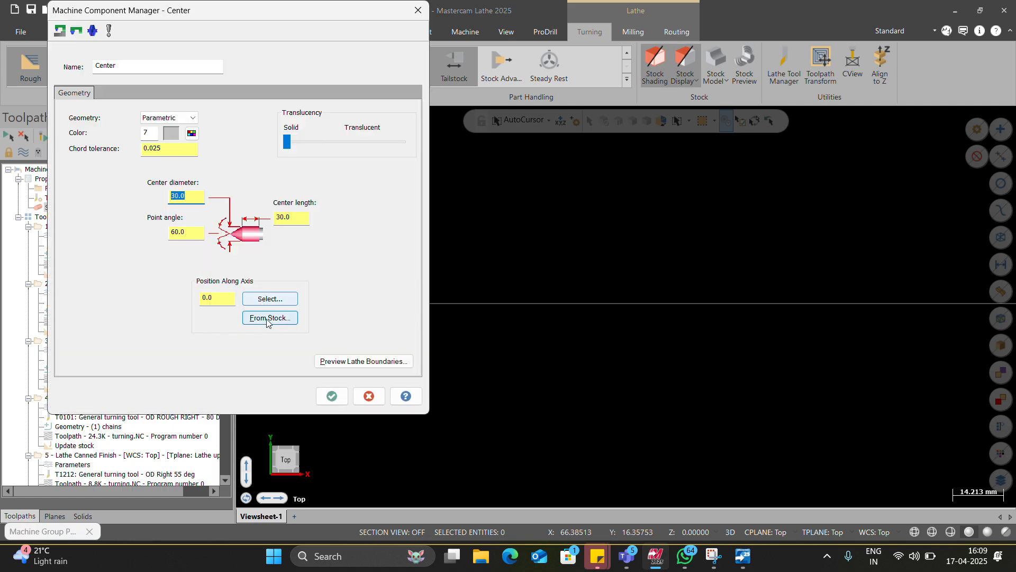
{"action": "left_click", "coordinate": [266, 300]}
{"action": "scroll", "coordinate": [345, 317], "scroll_direction": "down", "scroll_amount": 5}
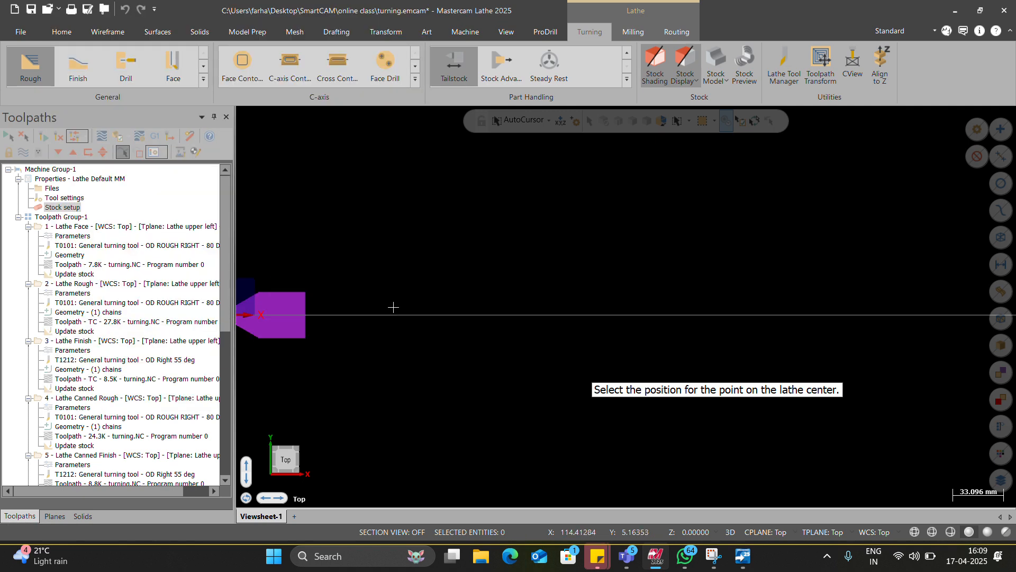
{"action": "scroll", "coordinate": [359, 286], "scroll_direction": "up", "scroll_amount": 4}
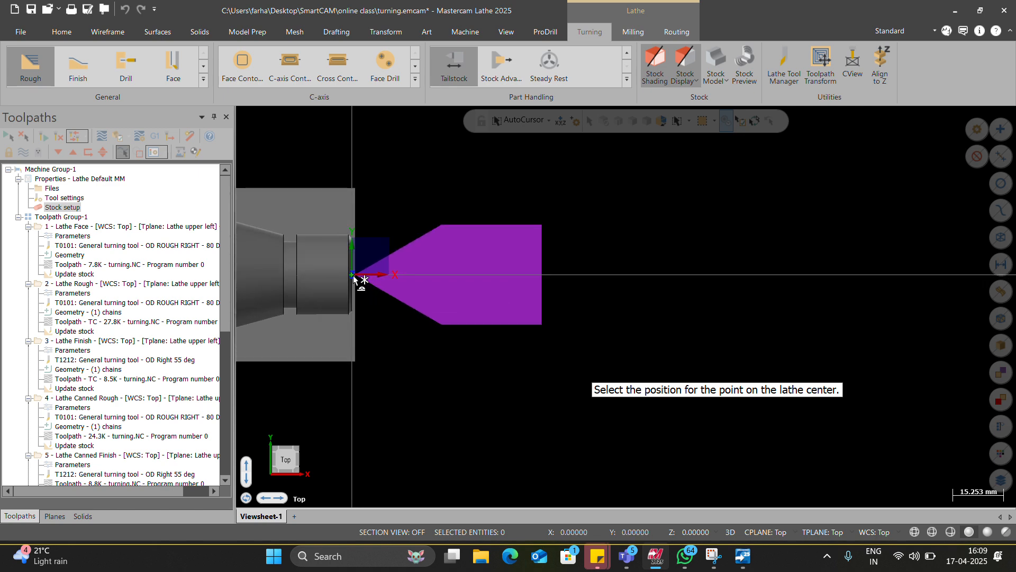
{"action": "left_click", "coordinate": [354, 275]}
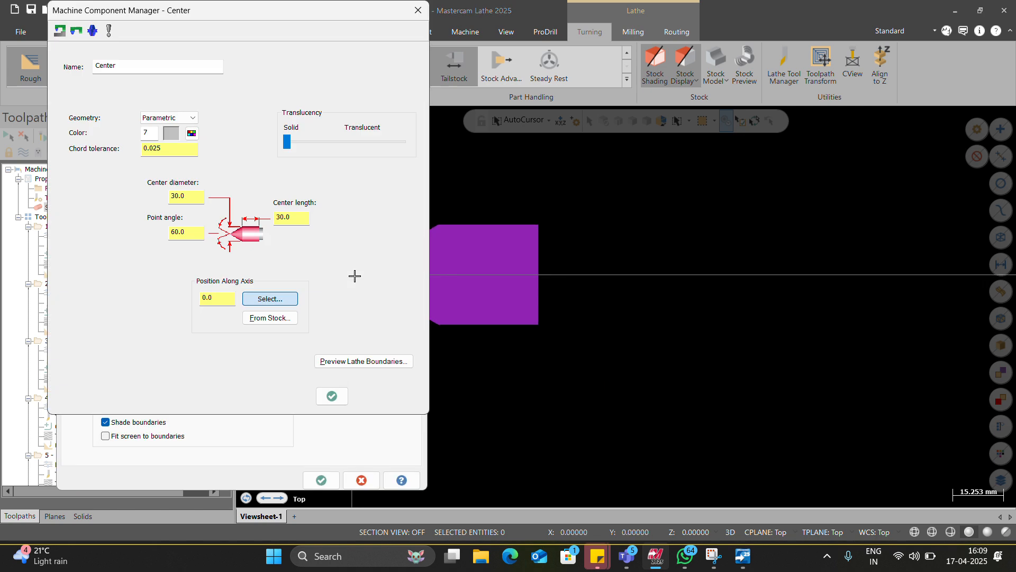
Step: Preview the tailstock center's lathe boundaries, then accept the center definition and the machine group's stock setup
{"action": "left_click", "coordinate": [211, 300]}
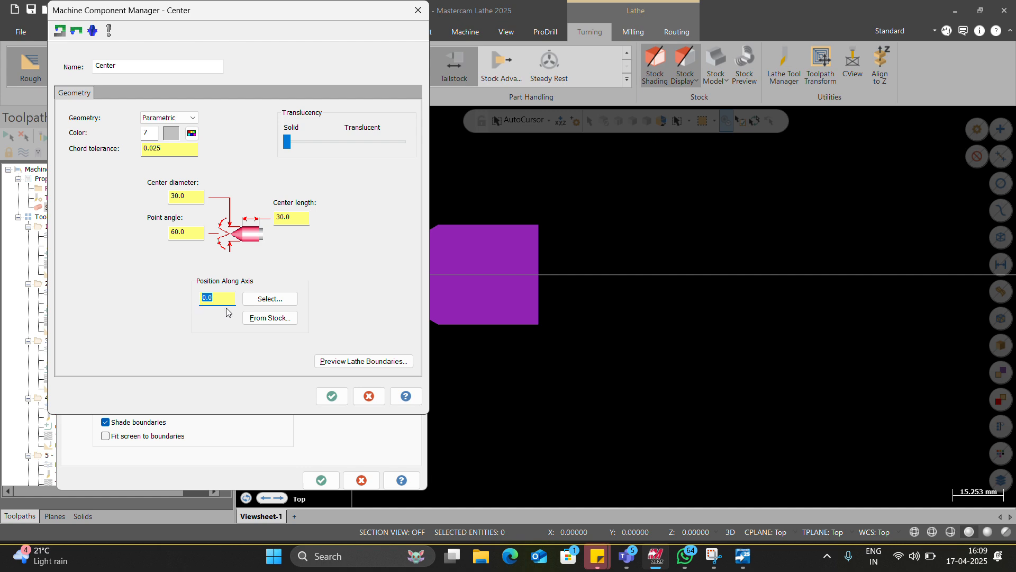
{"action": "left_click", "coordinate": [363, 361]}
{"action": "scroll", "coordinate": [424, 329], "scroll_direction": "down", "scroll_amount": 4}
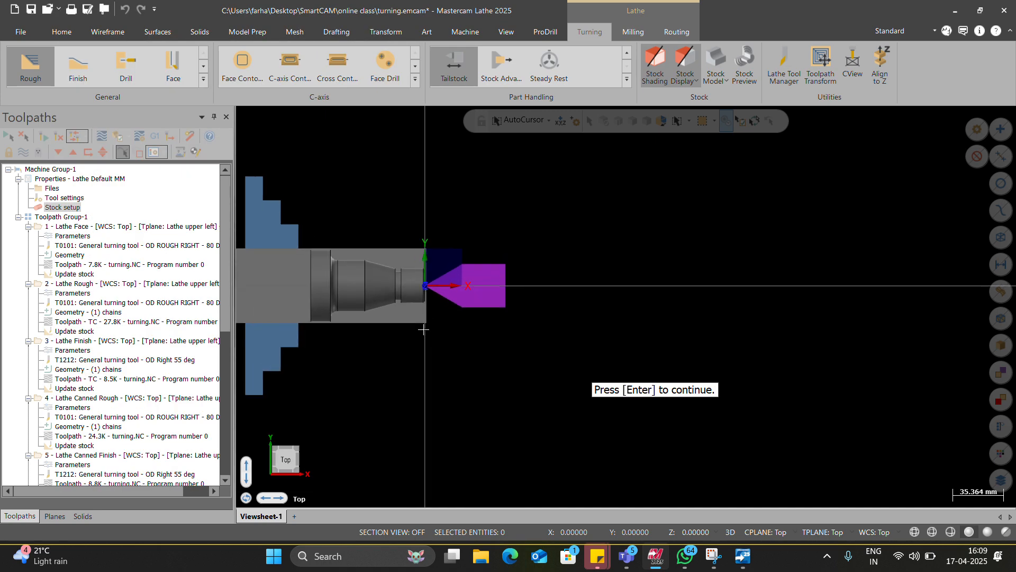
{"action": "scroll", "coordinate": [424, 329], "scroll_direction": "up", "scroll_amount": 1}
{"action": "key", "text": "Return"}
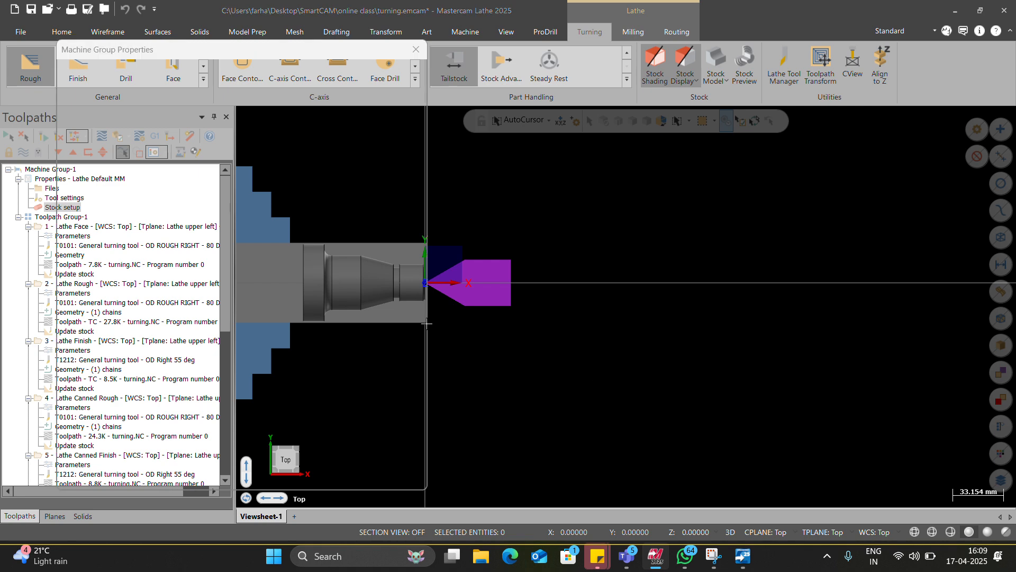
{"action": "left_click", "coordinate": [332, 396]}
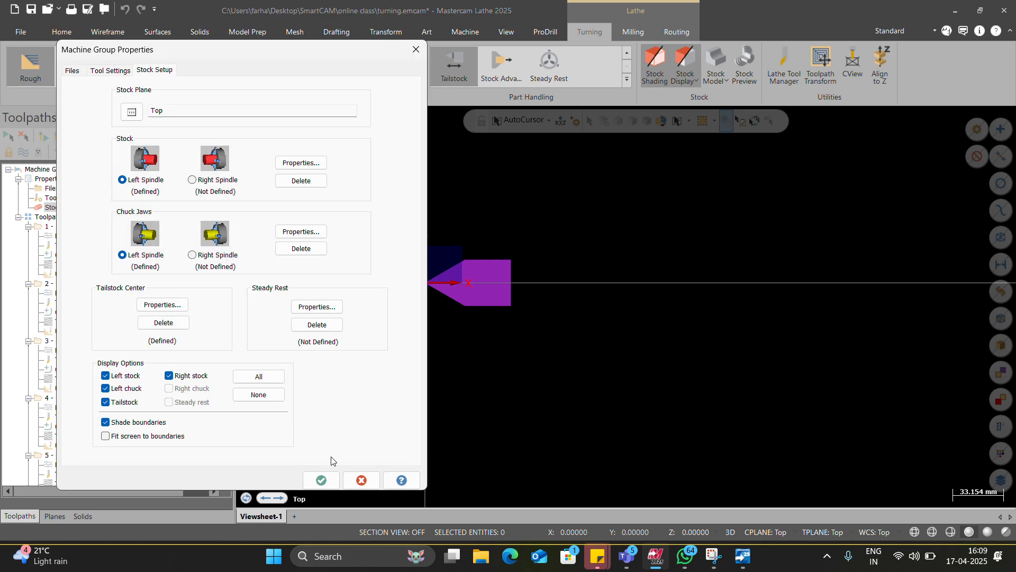
{"action": "left_click", "coordinate": [321, 480]}
Step: Regenerate all invalid toolpath operations, continuing to write the toolpaths despite the tool collisions with the tailstock
{"action": "scroll", "coordinate": [476, 365], "scroll_direction": "down", "scroll_amount": 10}
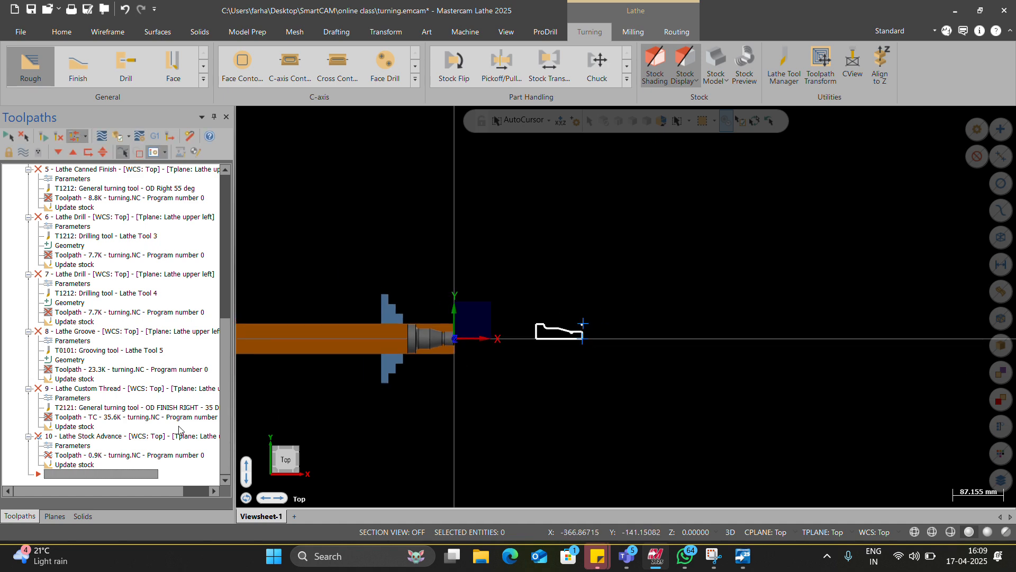
{"action": "scroll", "coordinate": [182, 431], "scroll_direction": "up", "scroll_amount": 6}
{"action": "left_click", "coordinate": [58, 139]}
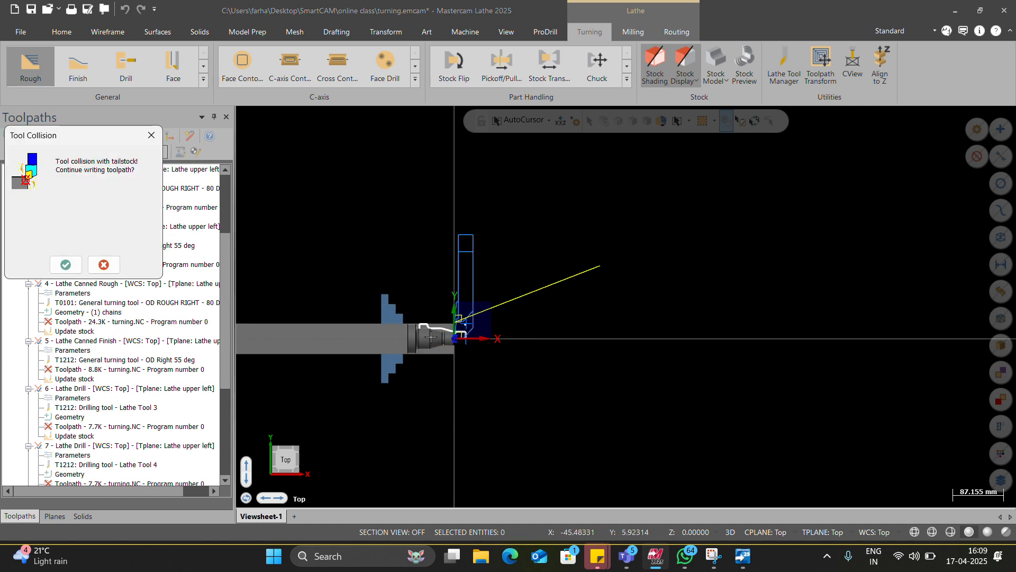
{"action": "left_click", "coordinate": [76, 266]}
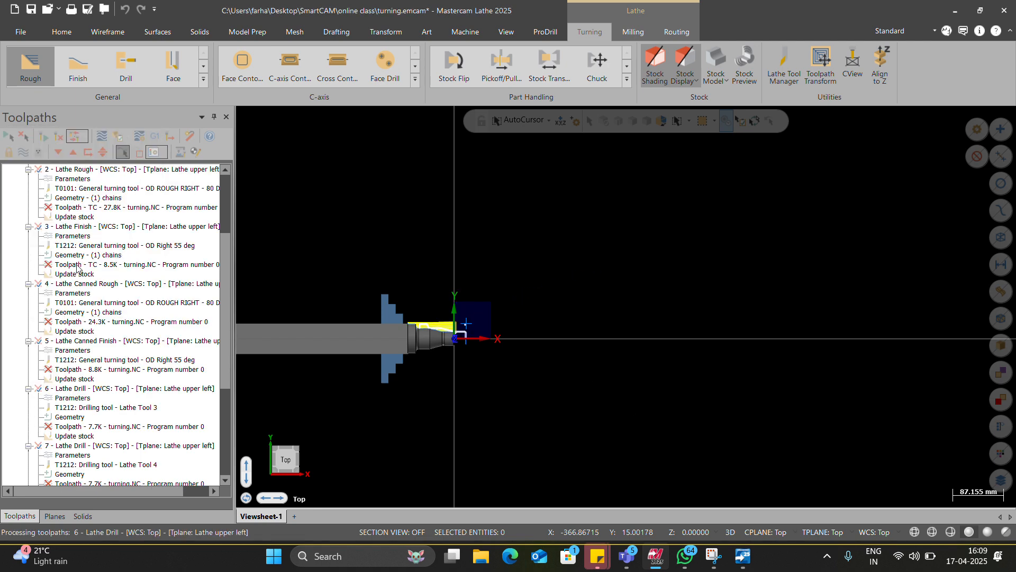
{"action": "left_click", "coordinate": [76, 267]}
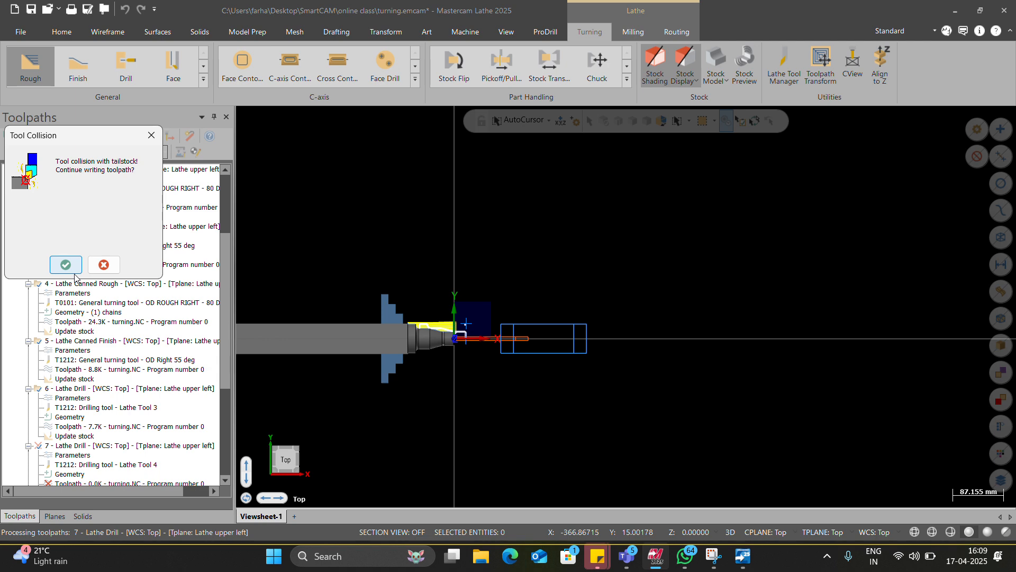
{"action": "left_click", "coordinate": [74, 267]}
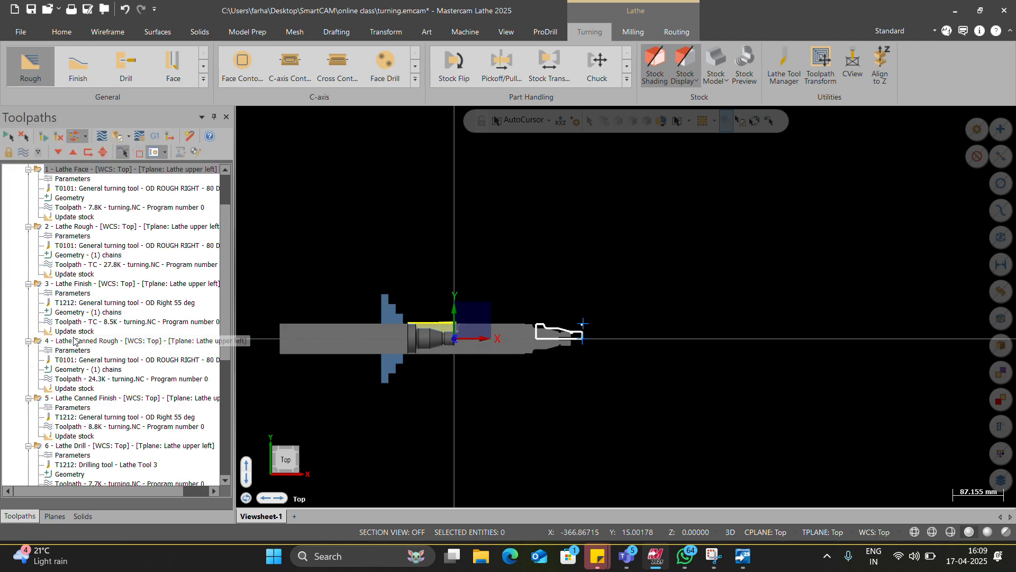
{"action": "scroll", "coordinate": [75, 341], "scroll_direction": "down", "scroll_amount": 7}
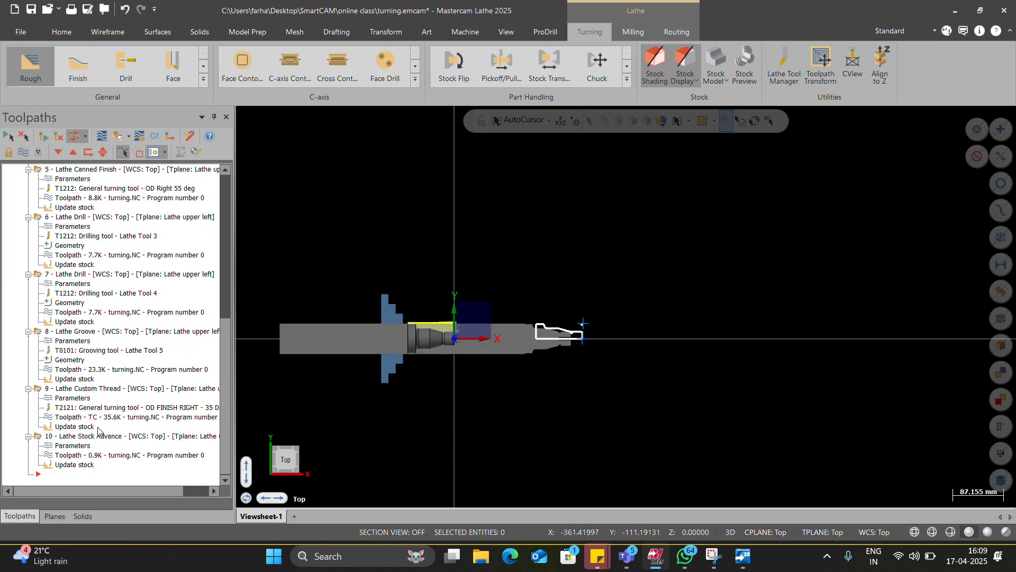
Step: Create a Tailstock operation set to Advance with a transferred position of Z 200 and generate its toolpath
{"action": "left_click", "coordinate": [626, 80]}
{"action": "left_click", "coordinate": [455, 112]}
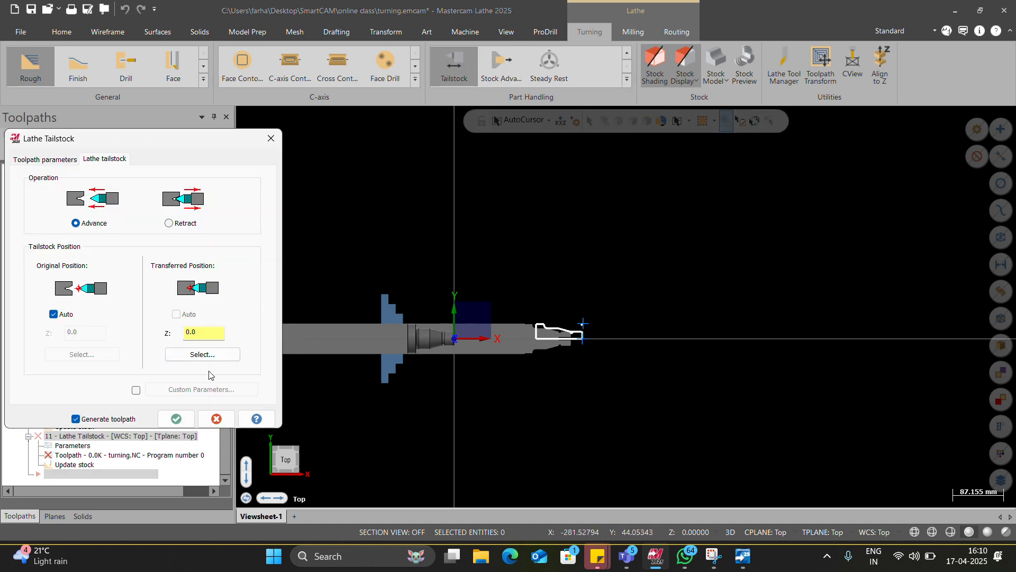
{"action": "left_click", "coordinate": [206, 355]}
{"action": "scroll", "coordinate": [577, 336], "scroll_direction": "up", "scroll_amount": 6}
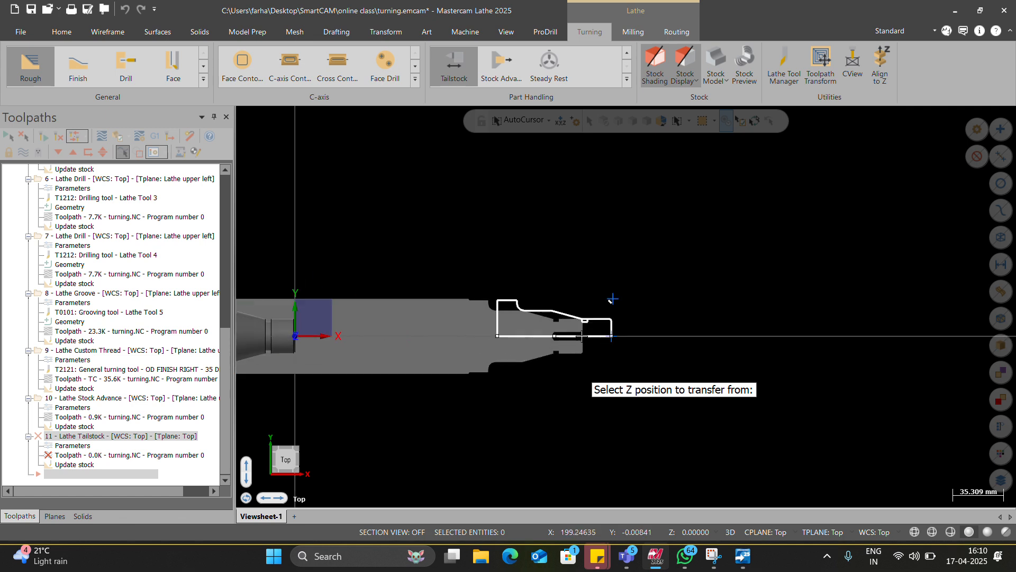
{"action": "scroll", "coordinate": [582, 336], "scroll_direction": "up", "scroll_amount": 2}
{"action": "left_click", "coordinate": [584, 342]}
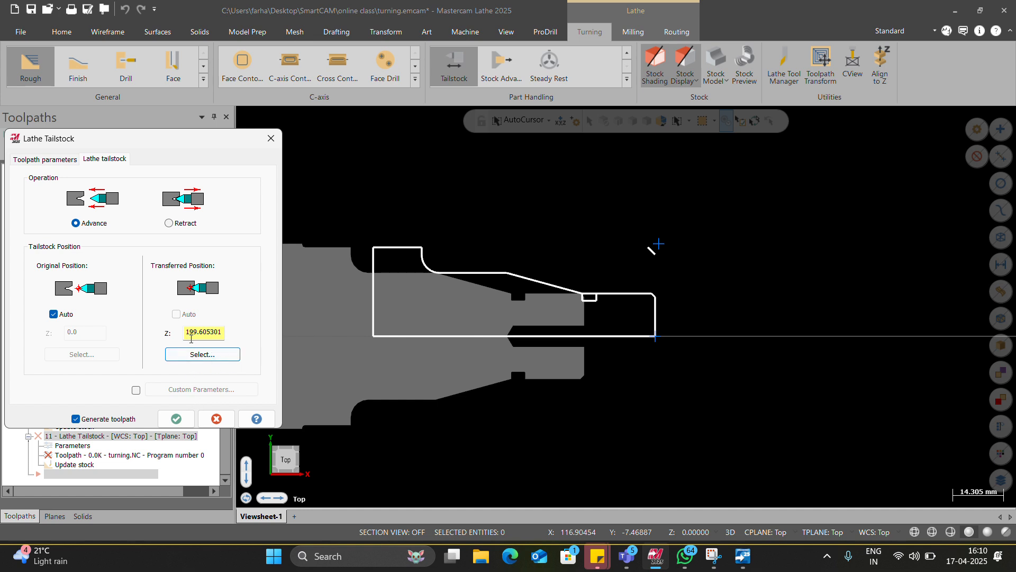
{"action": "double_click", "coordinate": [248, 332]}
{"action": "type", "text": "200"}
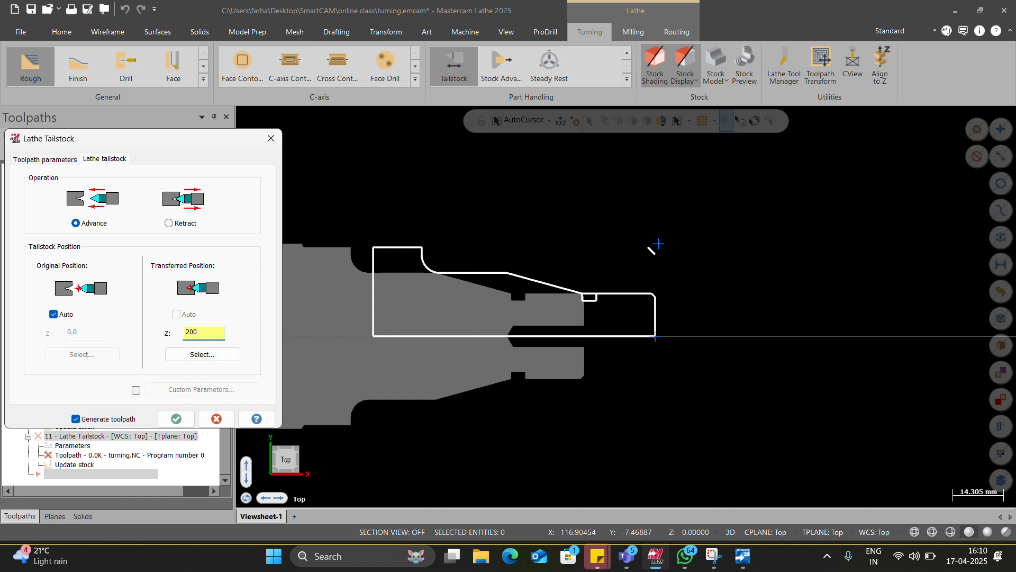
{"action": "left_click", "coordinate": [177, 419]}
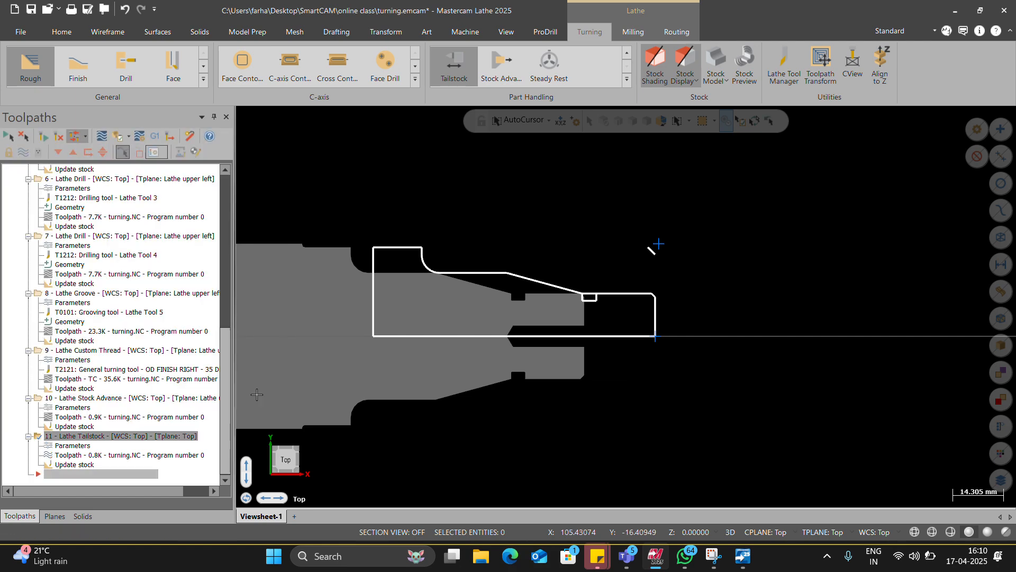
Step: Review the Tailstock operation's toolpath parameters and its tailstock position settings, then accept them
{"action": "scroll", "coordinate": [630, 337], "scroll_direction": "down", "scroll_amount": 4}
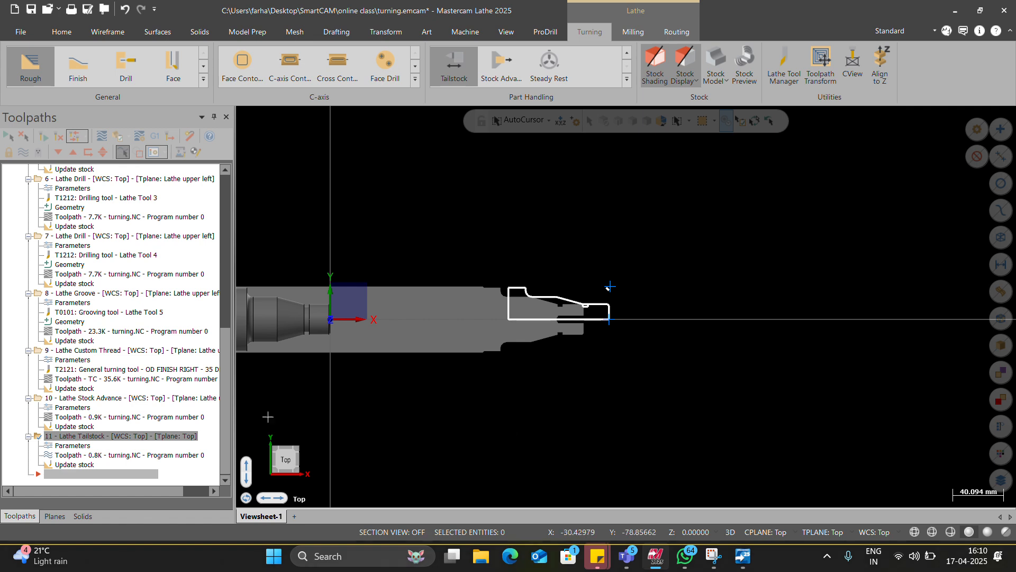
{"action": "scroll", "coordinate": [660, 292], "scroll_direction": "down", "scroll_amount": 1}
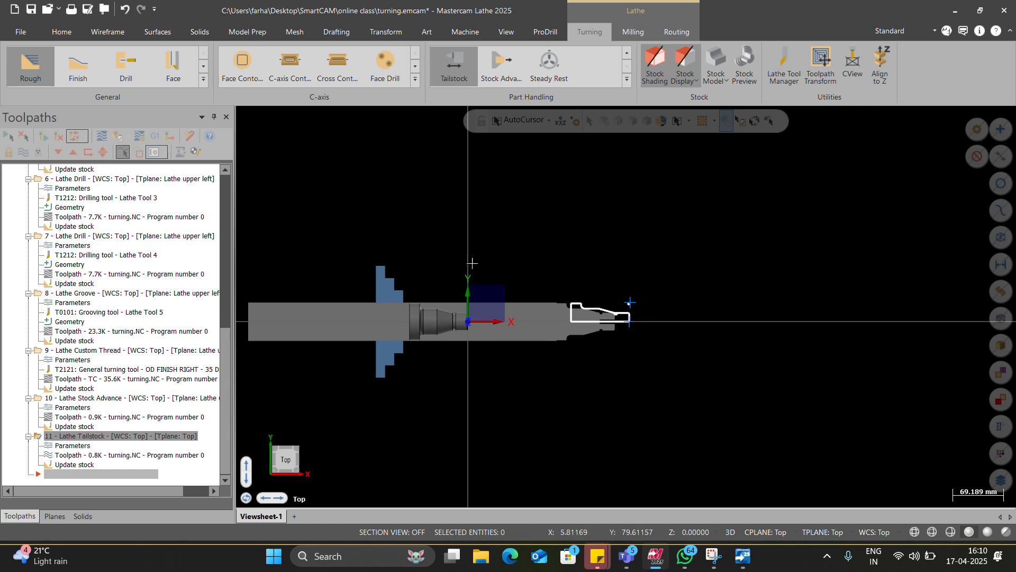
{"action": "scroll", "coordinate": [609, 339], "scroll_direction": "up", "scroll_amount": 2}
{"action": "scroll", "coordinate": [622, 316], "scroll_direction": "down", "scroll_amount": 1}
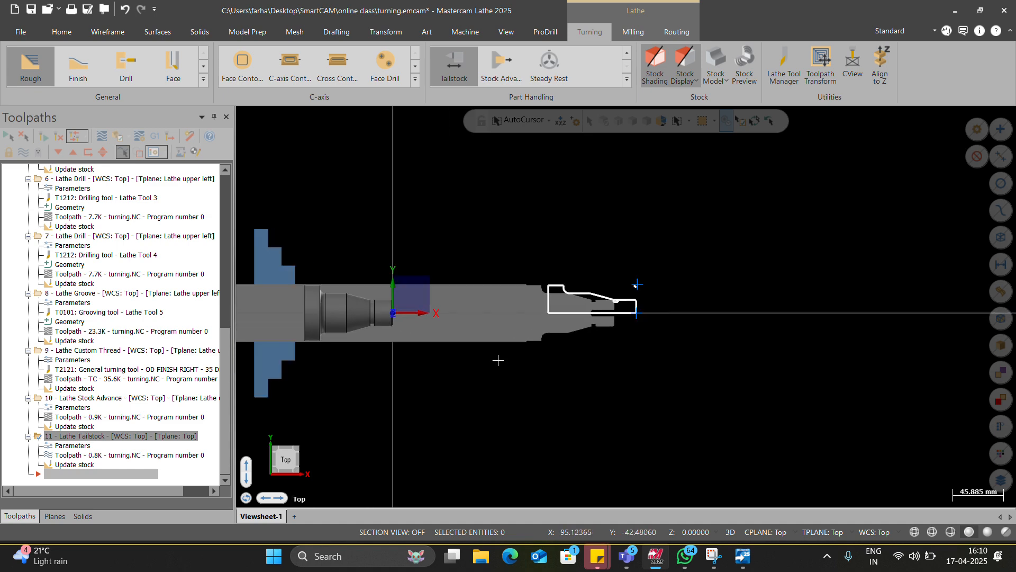
{"action": "left_click", "coordinate": [84, 446]}
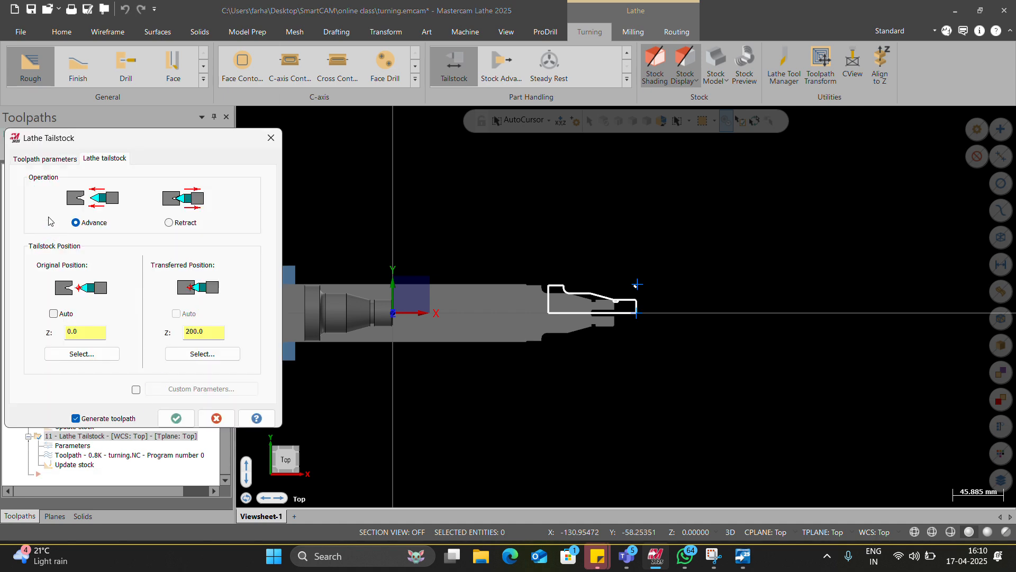
{"action": "left_click", "coordinate": [57, 159]}
{"action": "left_click", "coordinate": [100, 158]}
{"action": "left_click", "coordinate": [176, 418]}
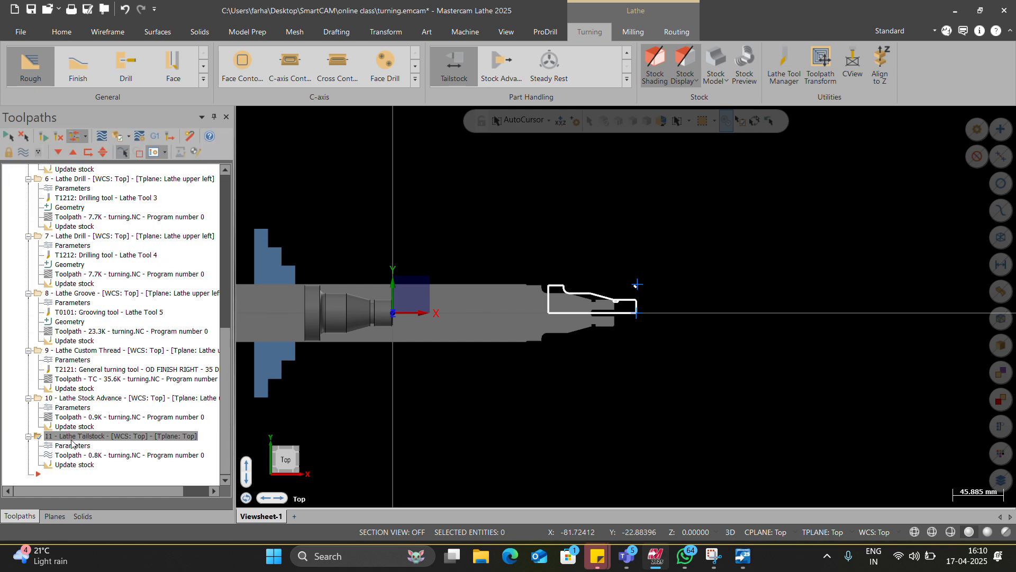
Step: Check the tailstock center's properties from the stock setup, preview its lathe boundaries, and accept the definition and stock setup
{"action": "scroll", "coordinate": [64, 402], "scroll_direction": "up", "scroll_amount": 10}
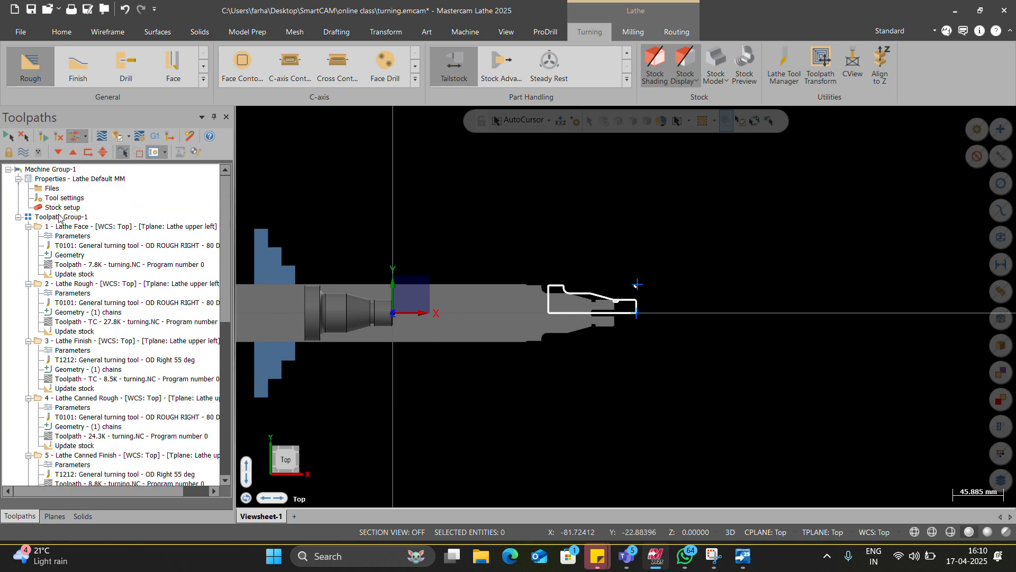
{"action": "left_click", "coordinate": [61, 208]}
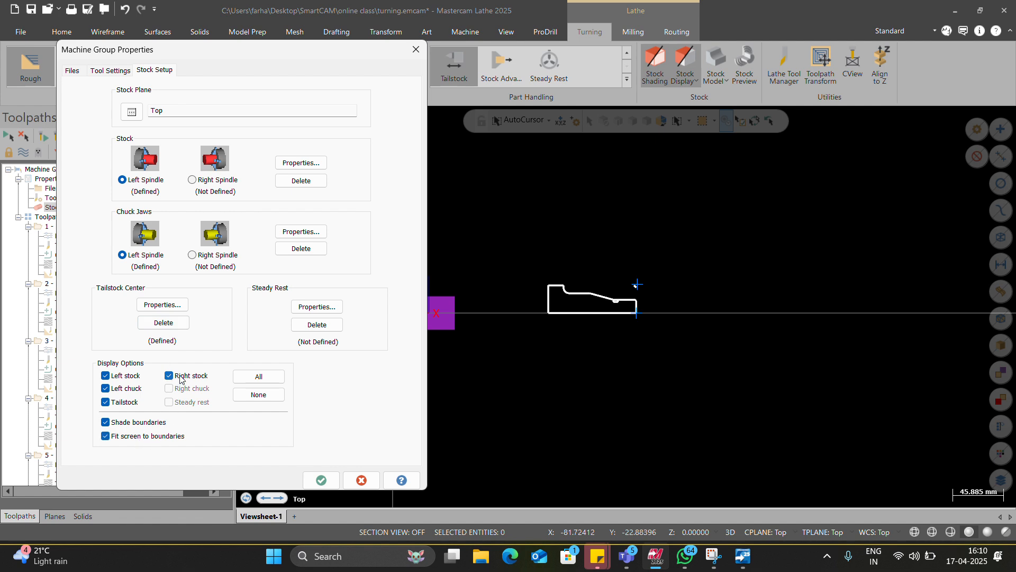
{"action": "left_click", "coordinate": [170, 305]}
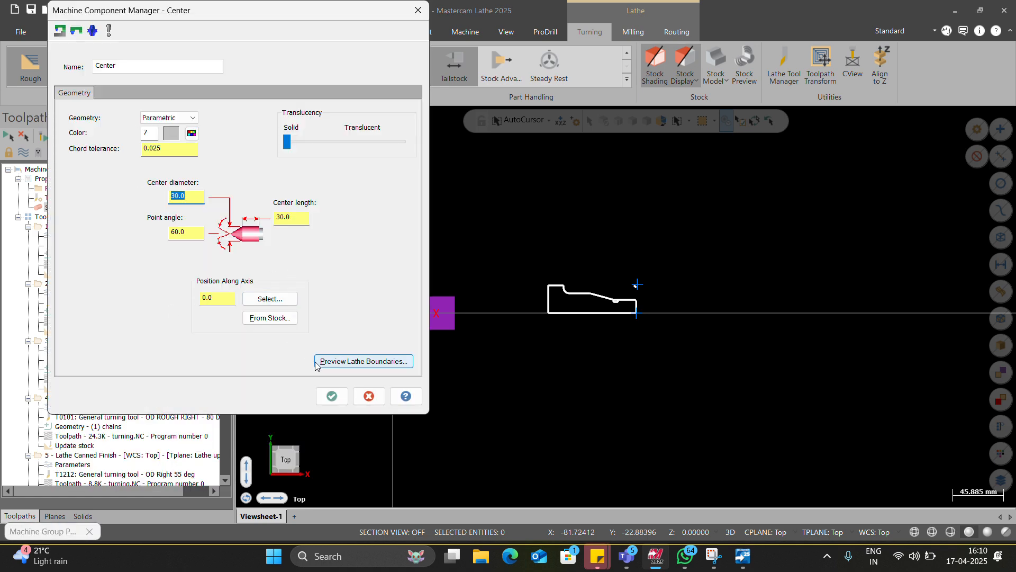
{"action": "left_click", "coordinate": [336, 360]}
{"action": "key", "text": "Return"}
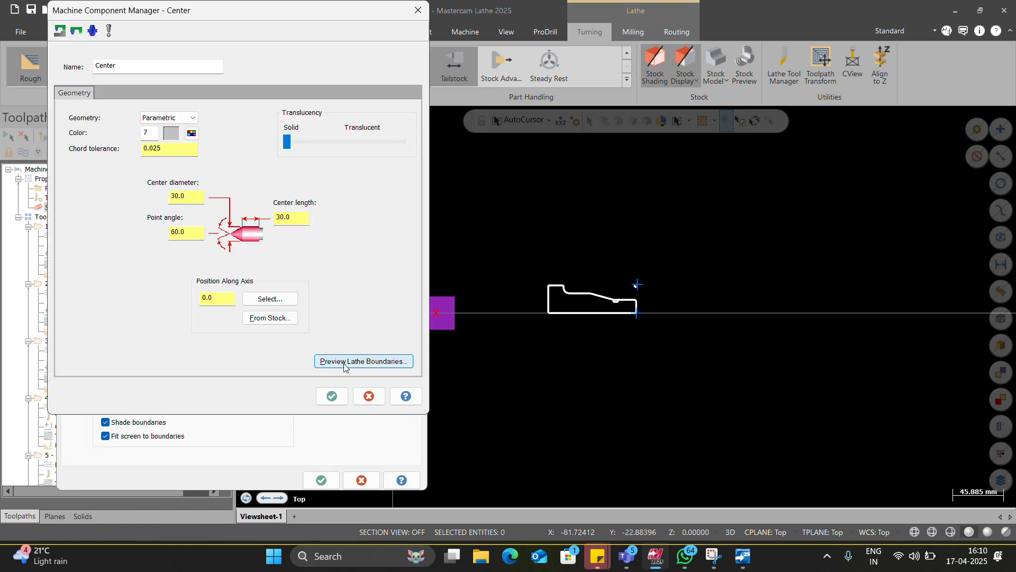
{"action": "left_click", "coordinate": [332, 393]}
{"action": "left_click", "coordinate": [320, 480]}
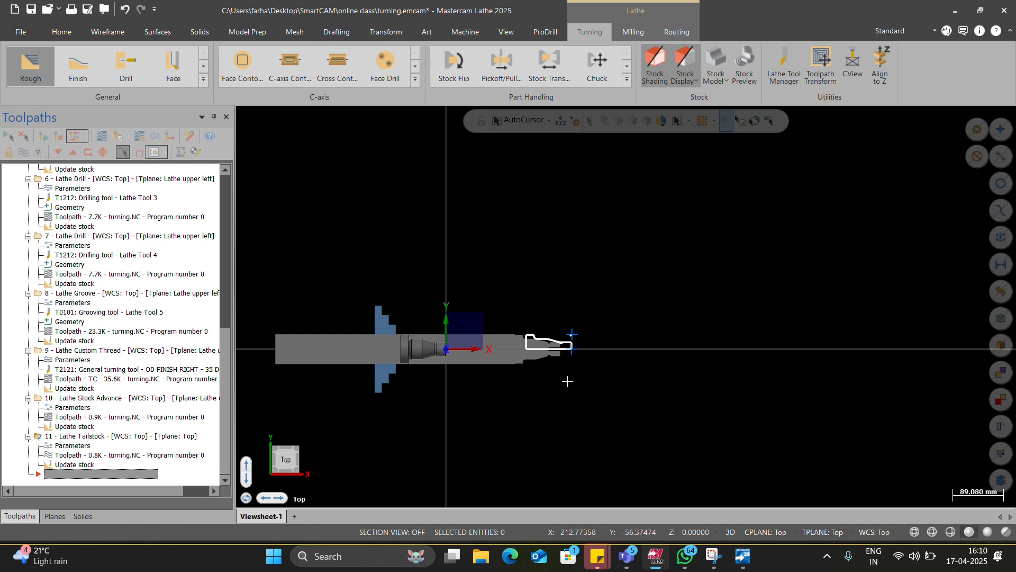
{"action": "scroll", "coordinate": [585, 375], "scroll_direction": "up", "scroll_amount": 2}
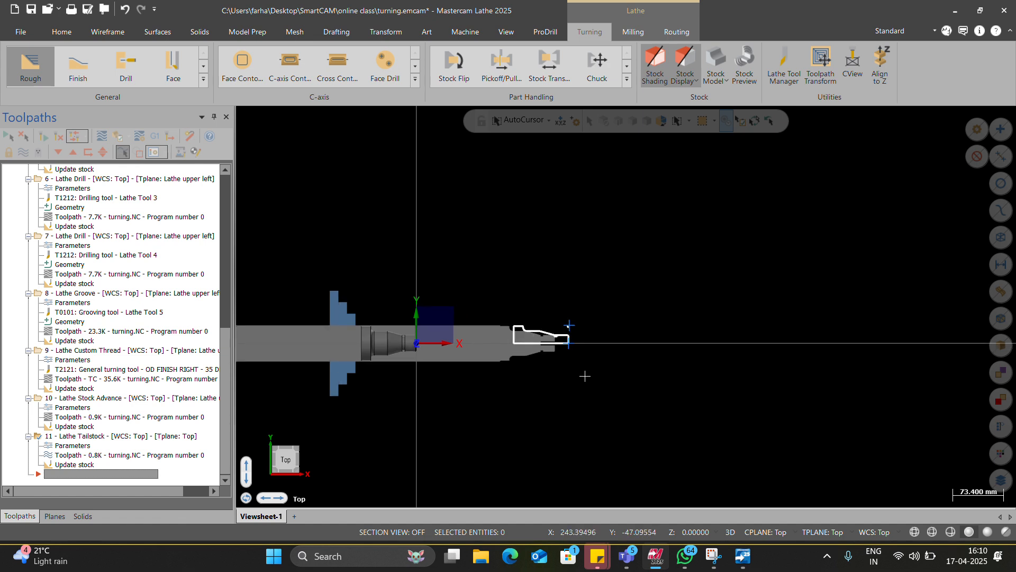
{"action": "left_click", "coordinate": [627, 79]}
{"action": "left_click", "coordinate": [506, 200]}
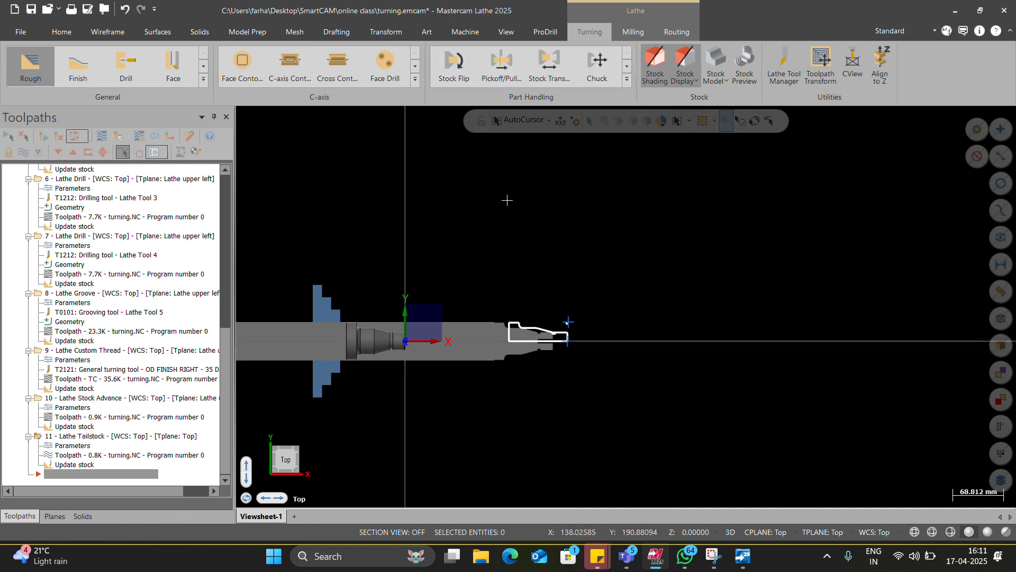
{"action": "left_click", "coordinate": [629, 81]}
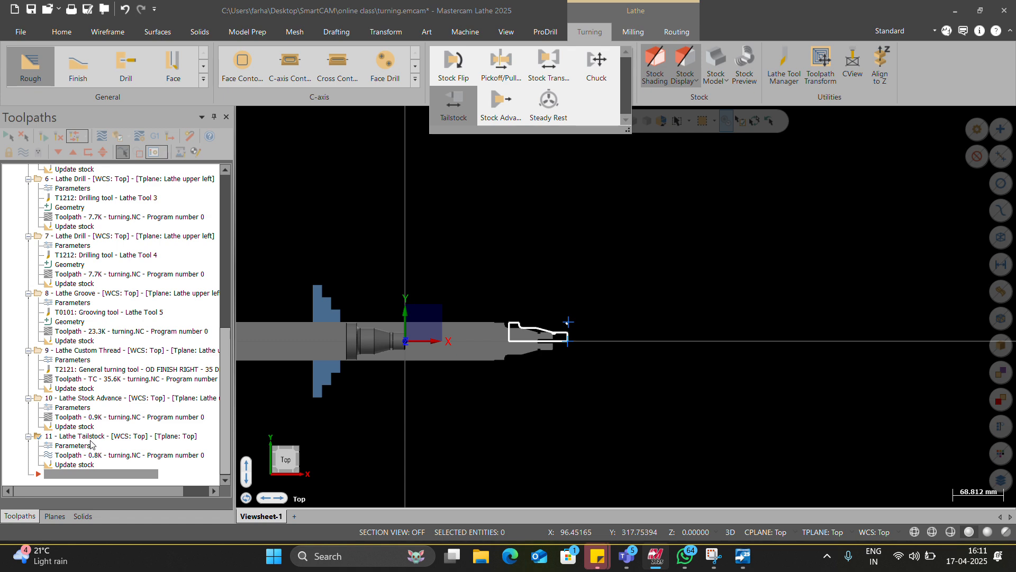
Step: Set the Tailstock operation's original position to Z 210 and accept the parameters
{"action": "left_click", "coordinate": [81, 445]}
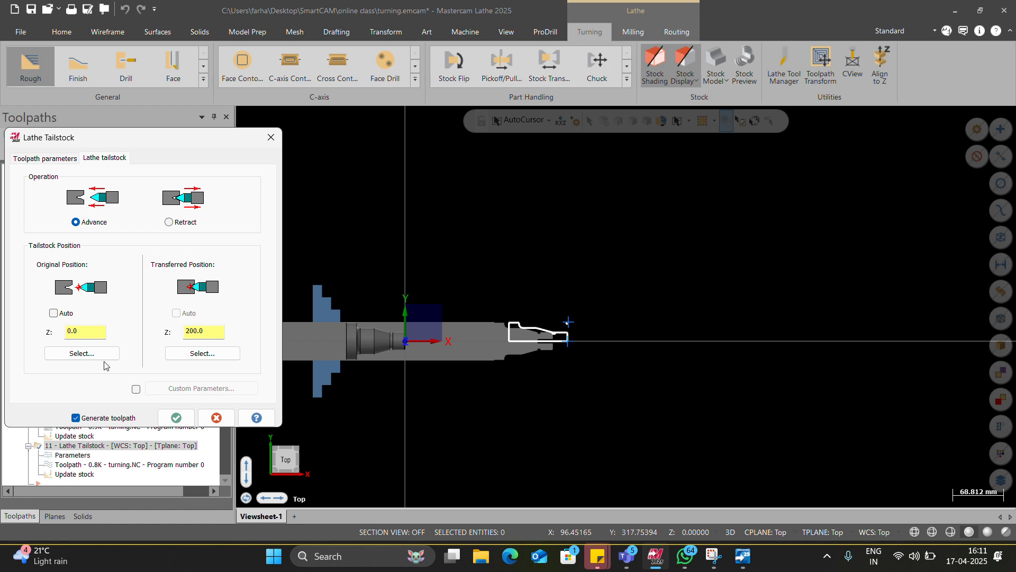
{"action": "left_click_drag", "start_coordinate": [86, 332], "coordinate": [11, 322]}
{"action": "type", "text": "200"}
{"action": "left_click", "coordinate": [176, 417]}
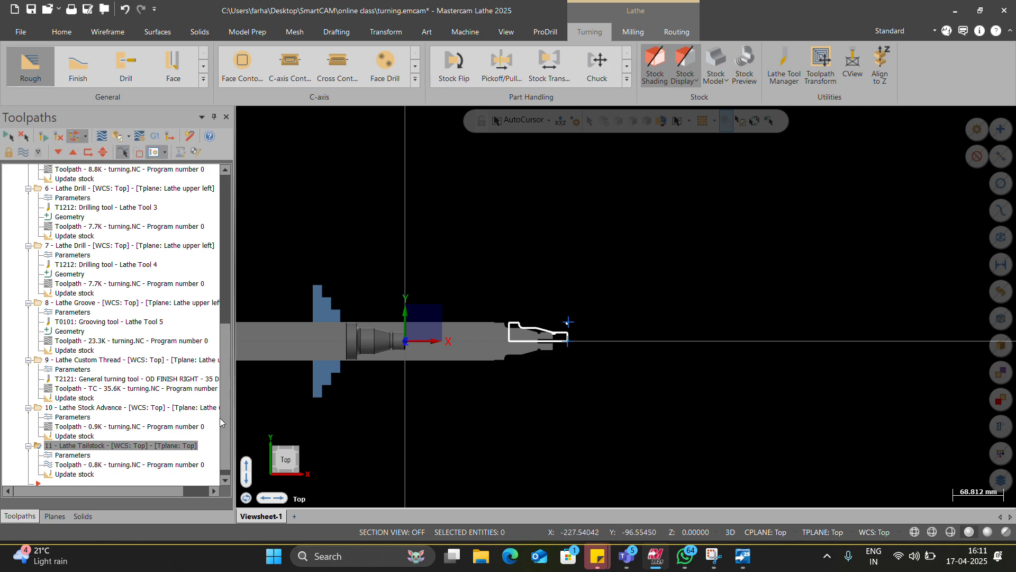
Step: Switch the Tailstock operation's original position to Auto and accept the parameters
{"action": "left_click", "coordinate": [82, 455]}
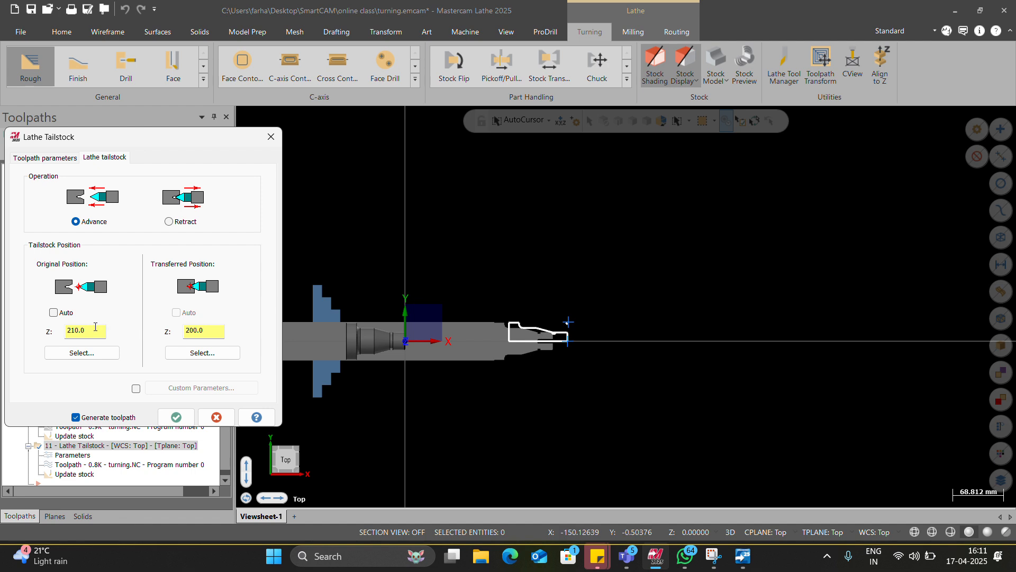
{"action": "left_click", "coordinate": [54, 313]}
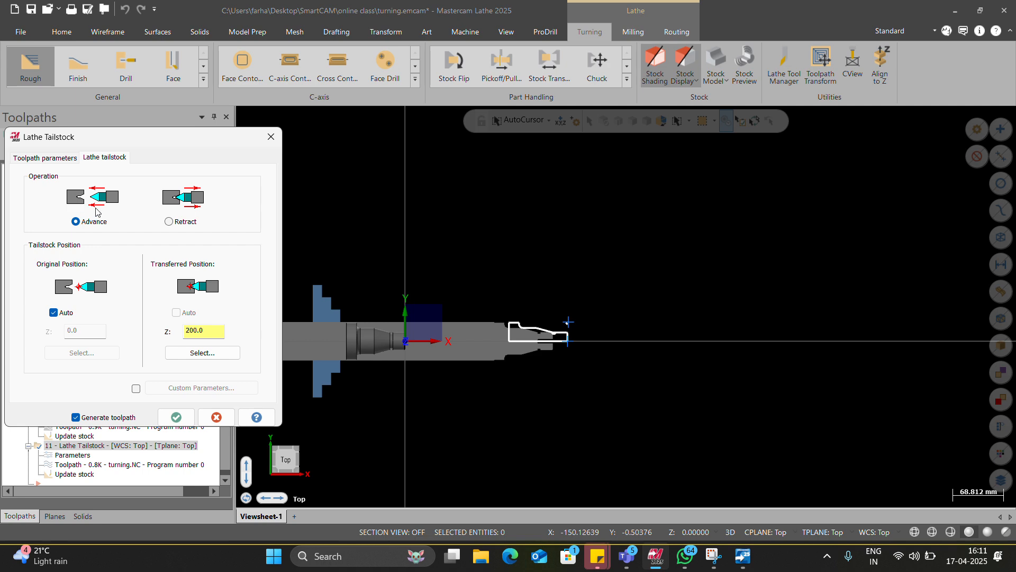
{"action": "left_click", "coordinate": [177, 417]}
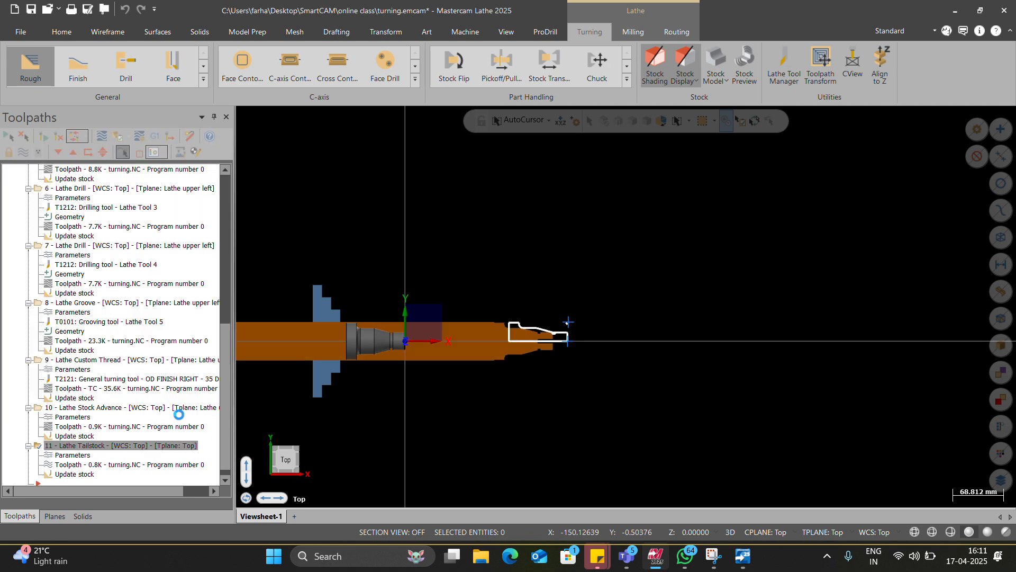
Step: Set the tailstock center's position along the axis to 200 from the stock setup, then accept the center and the machine group properties
{"action": "scroll", "coordinate": [563, 345], "scroll_direction": "up", "scroll_amount": 5}
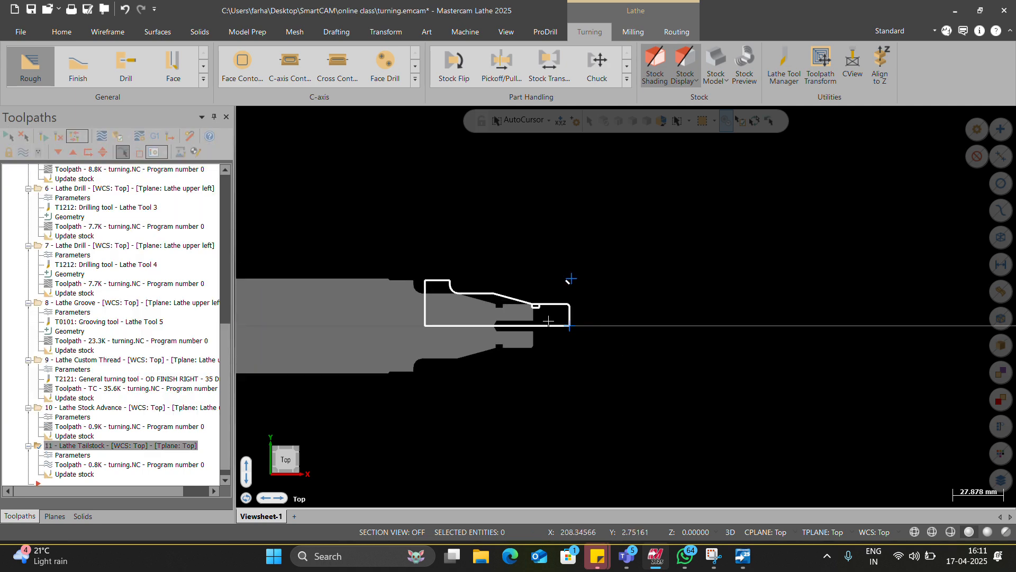
{"action": "scroll", "coordinate": [33, 274], "scroll_direction": "up", "scroll_amount": 11}
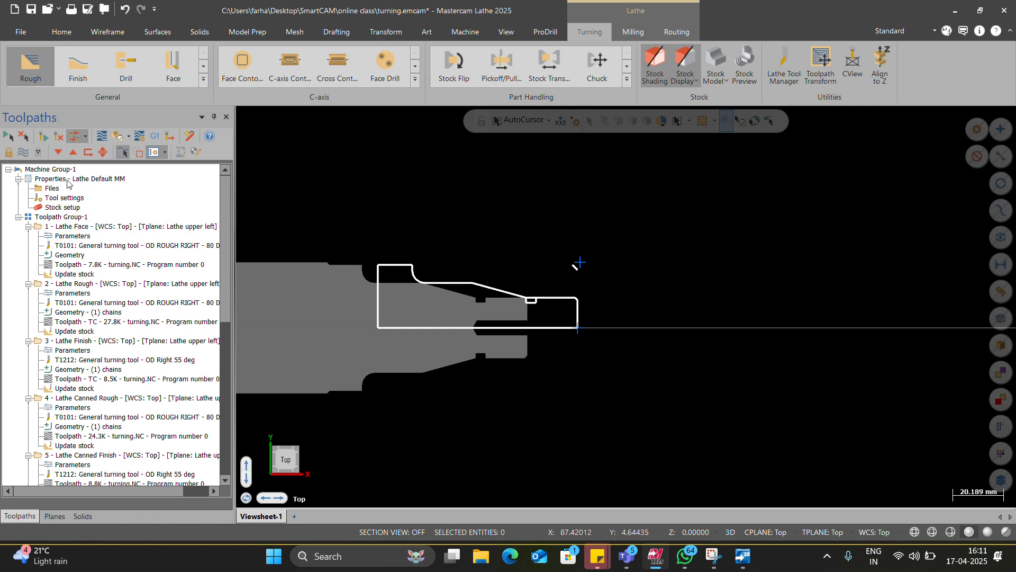
{"action": "left_click", "coordinate": [68, 217]}
{"action": "scroll", "coordinate": [535, 300], "scroll_direction": "down", "scroll_amount": 6}
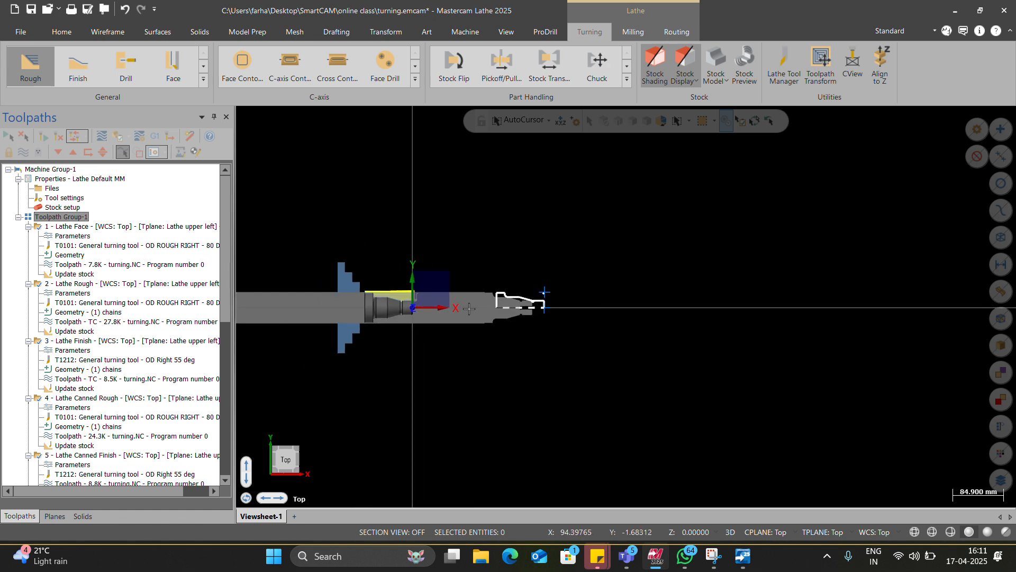
{"action": "scroll", "coordinate": [538, 312], "scroll_direction": "up", "scroll_amount": 3}
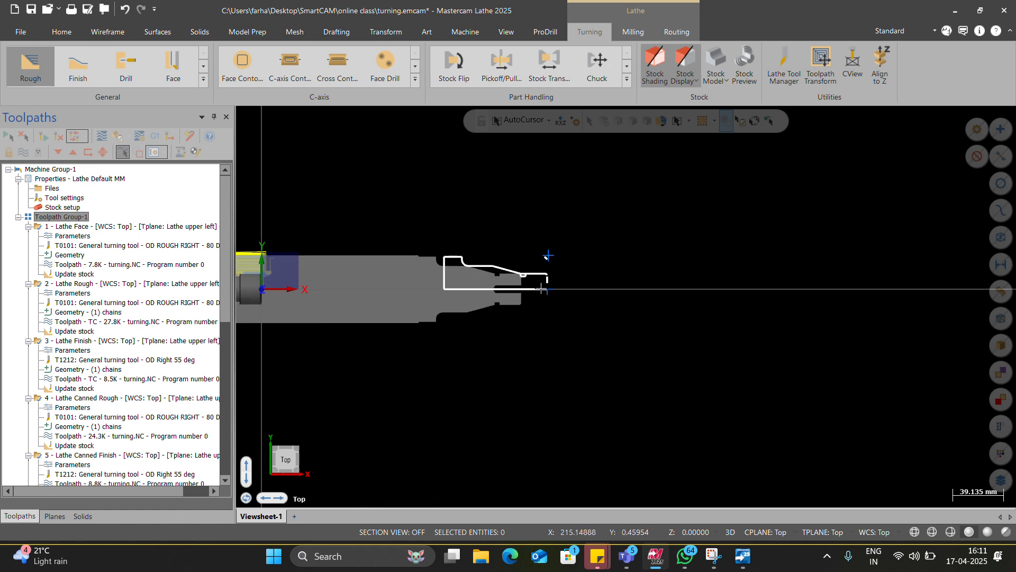
{"action": "double_click", "coordinate": [58, 208]}
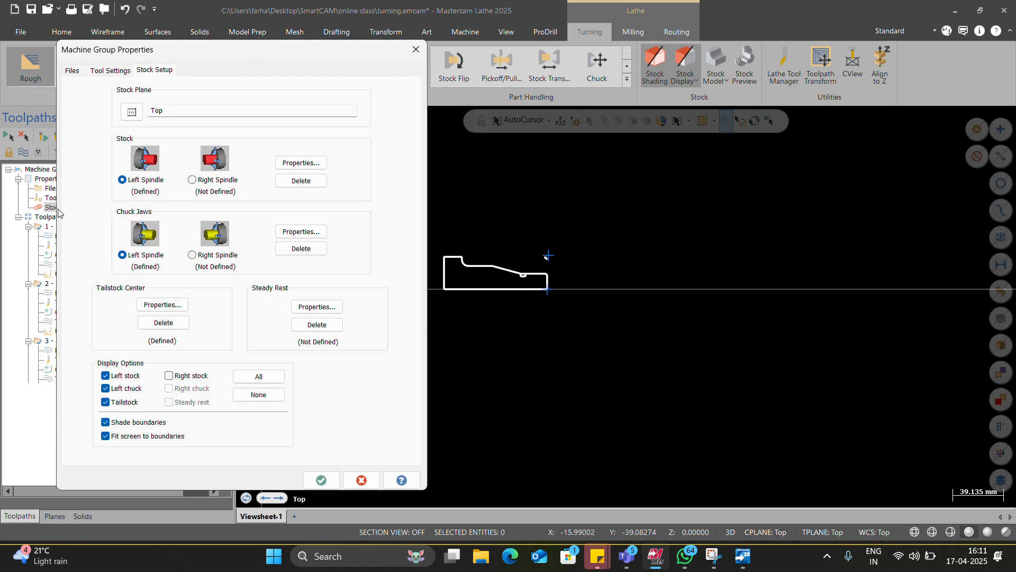
{"action": "left_click_drag", "start_coordinate": [241, 49], "coordinate": [3, 212]}
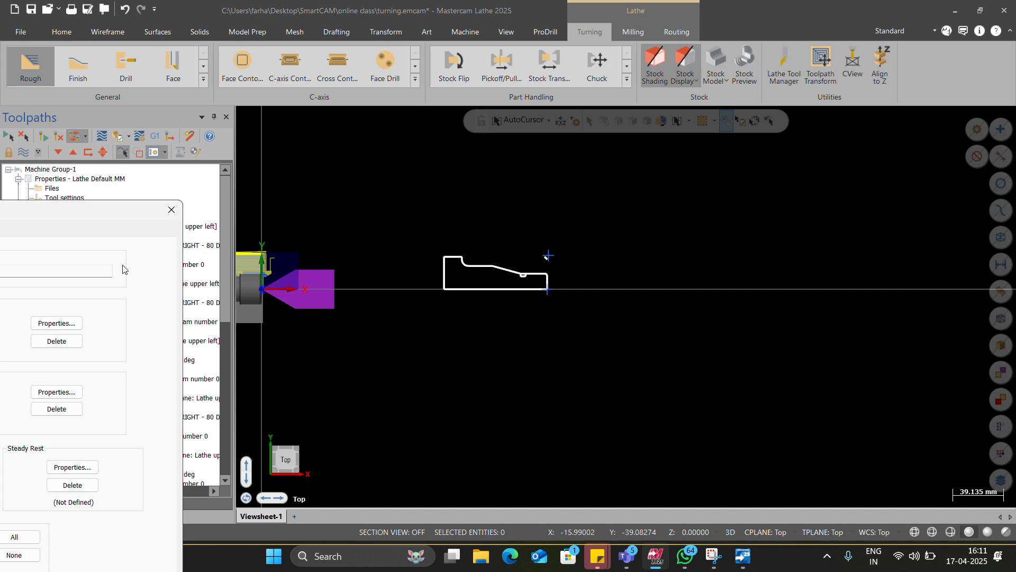
{"action": "left_click_drag", "start_coordinate": [119, 215], "coordinate": [307, 123]}
{"action": "left_click", "coordinate": [104, 371]}
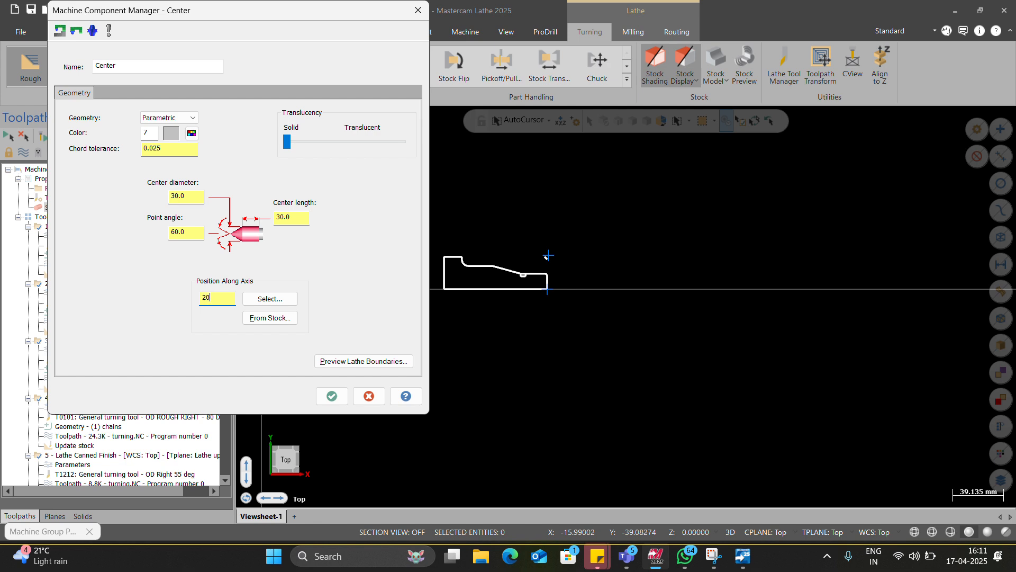
{"action": "left_click", "coordinate": [332, 396]}
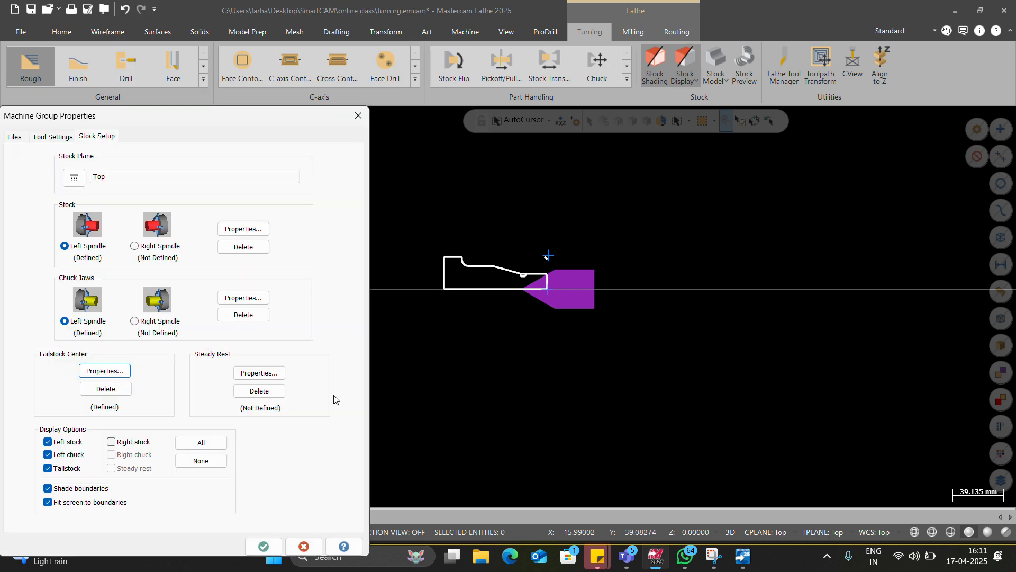
{"action": "left_click", "coordinate": [264, 546]}
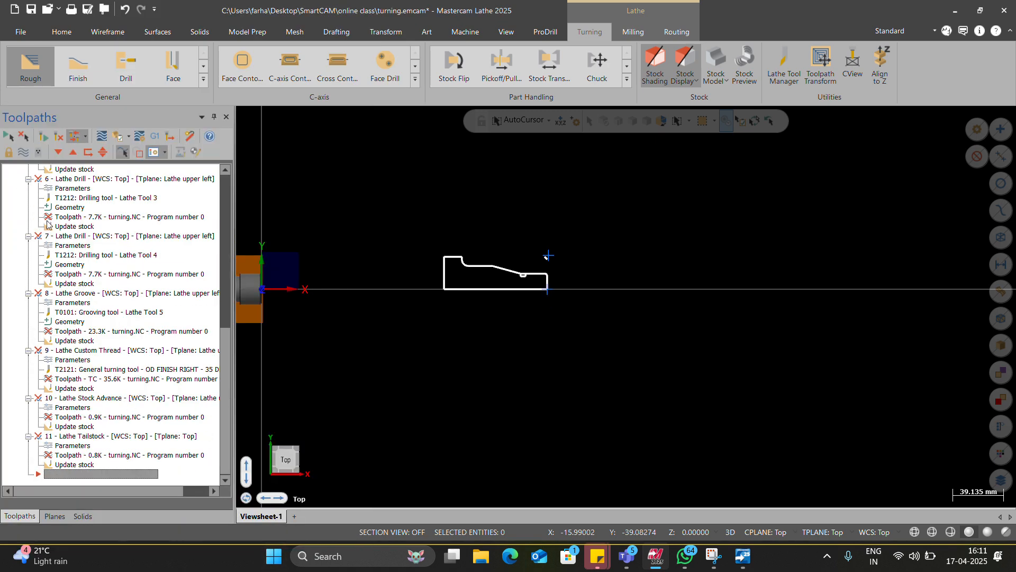
Step: Regenerate the invalid toolpath operations, ignoring the tool clearance warning and continuing to write the toolpaths despite the tool collisions
{"action": "left_click", "coordinate": [57, 138]}
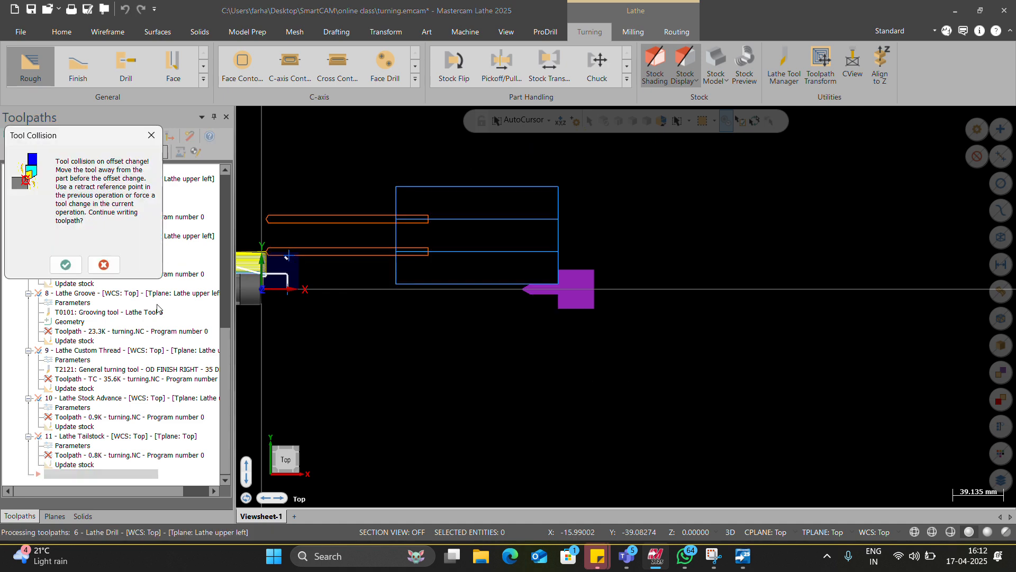
{"action": "left_click", "coordinate": [65, 264]}
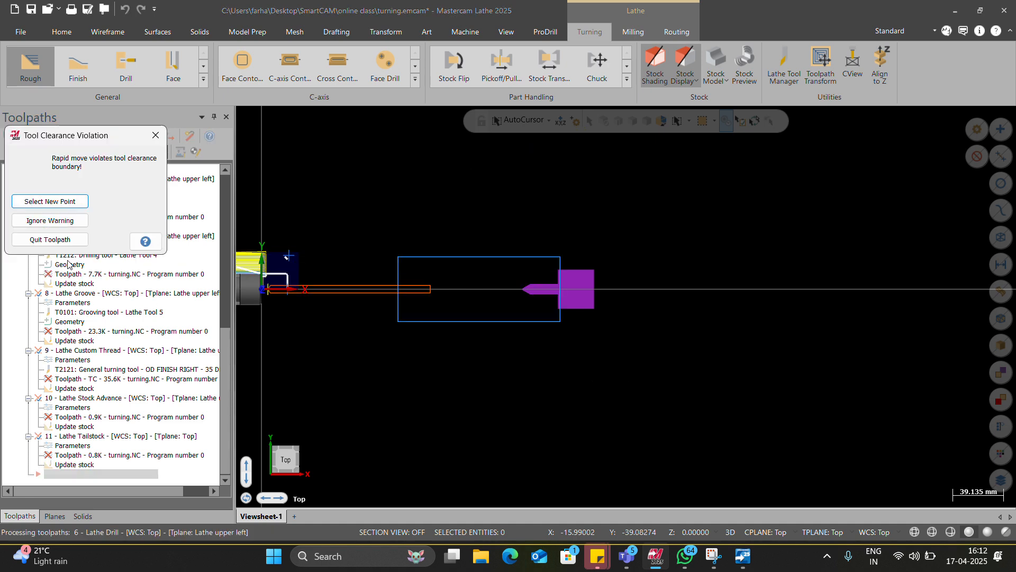
{"action": "left_click", "coordinate": [62, 220]}
{"action": "left_click", "coordinate": [64, 265]}
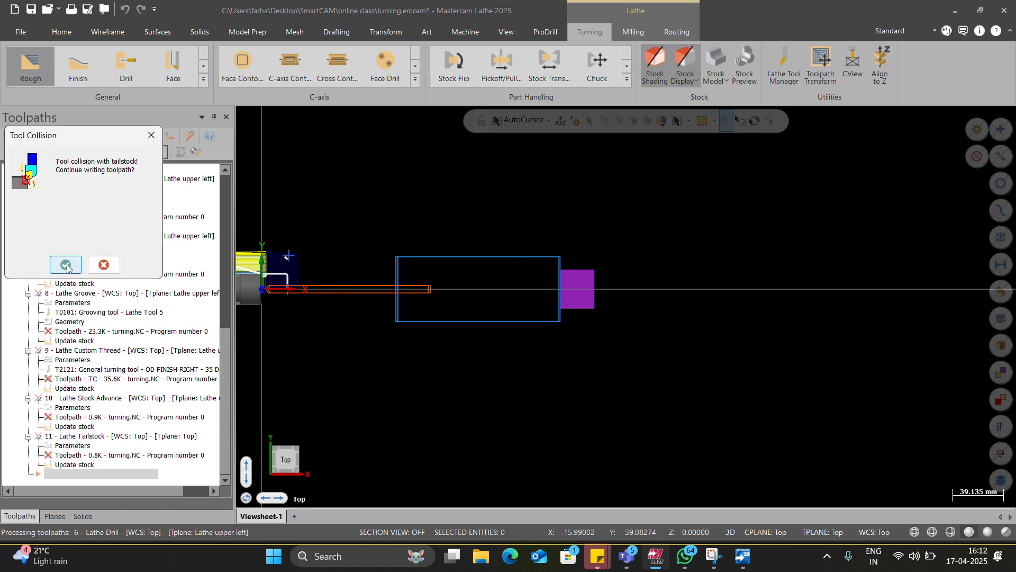
{"action": "left_click", "coordinate": [69, 269]}
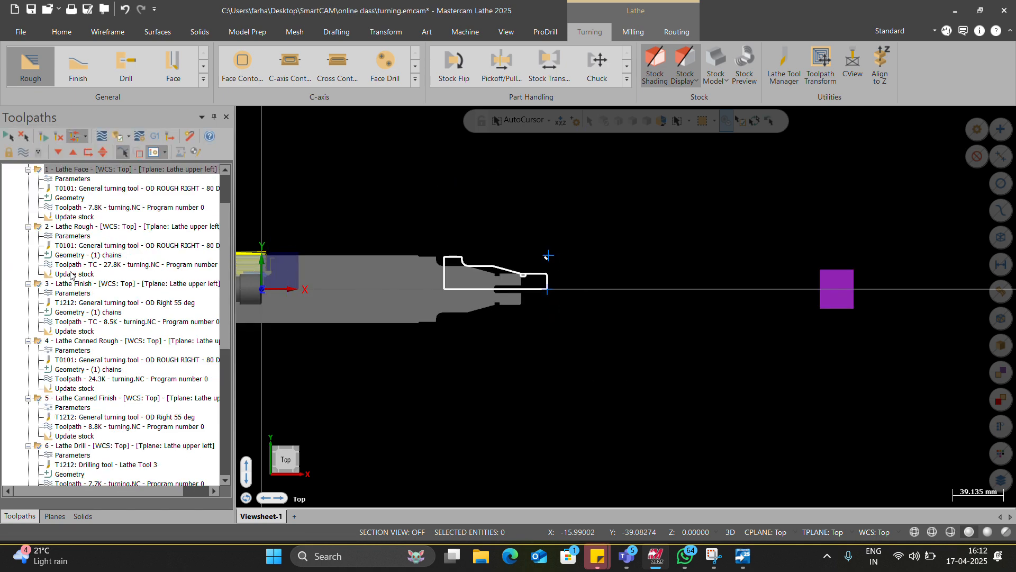
Step: Set the tailstock center's position along the axis to 0 in the stock setup and accept the center and machine group properties
{"action": "scroll", "coordinate": [72, 278], "scroll_direction": "down", "scroll_amount": 9}
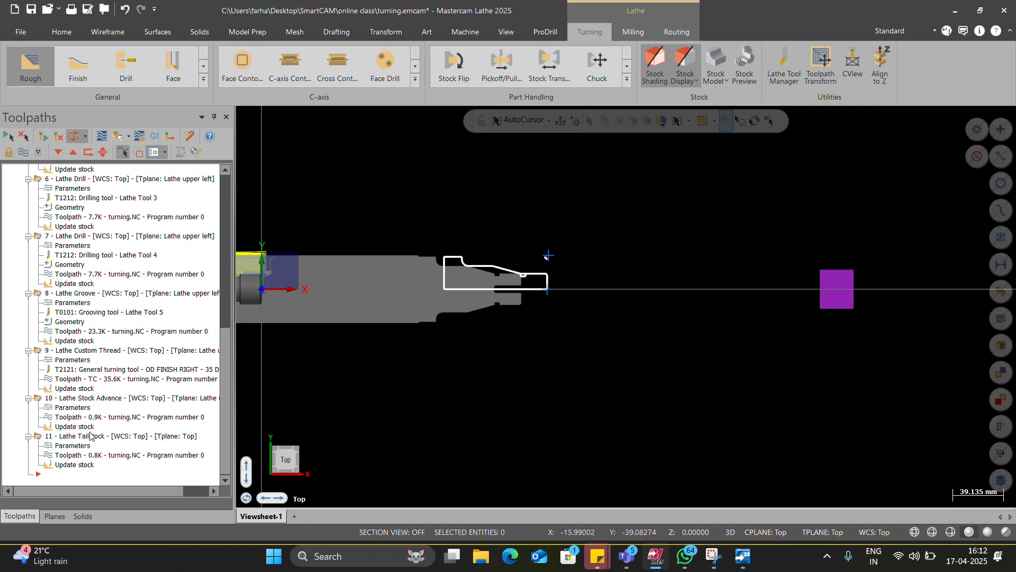
{"action": "left_click", "coordinate": [90, 436]}
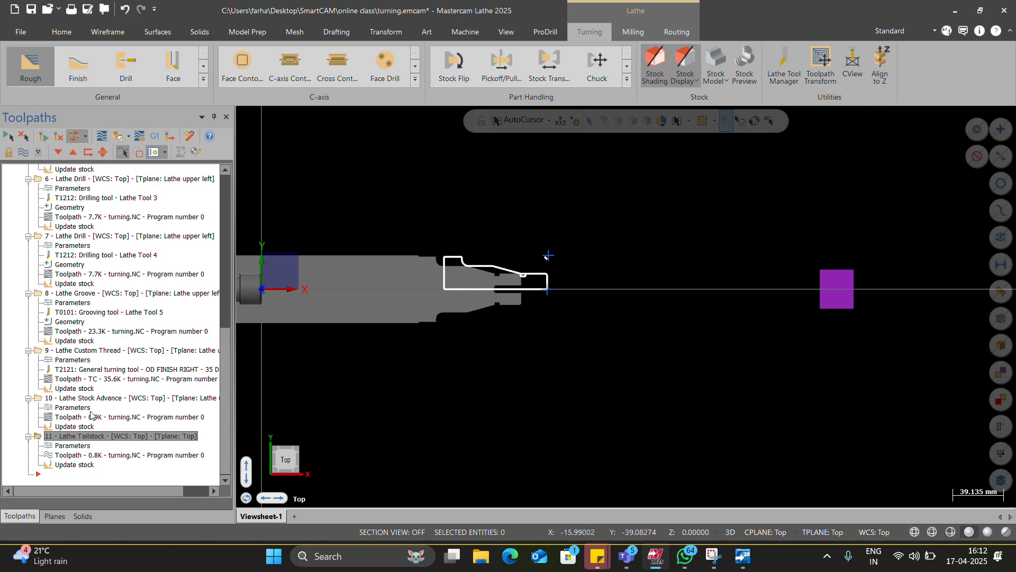
{"action": "scroll", "coordinate": [91, 413], "scroll_direction": "up", "scroll_amount": 10}
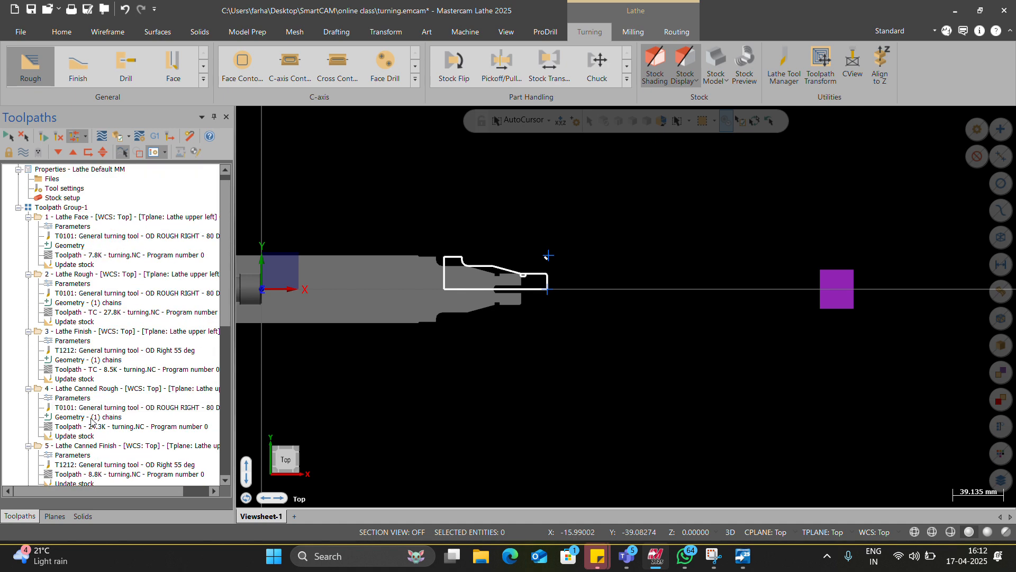
{"action": "scroll", "coordinate": [91, 420], "scroll_direction": "down", "scroll_amount": 5}
{"action": "scroll", "coordinate": [26, 408], "scroll_direction": "up", "scroll_amount": 5}
{"action": "left_click", "coordinate": [61, 218]}
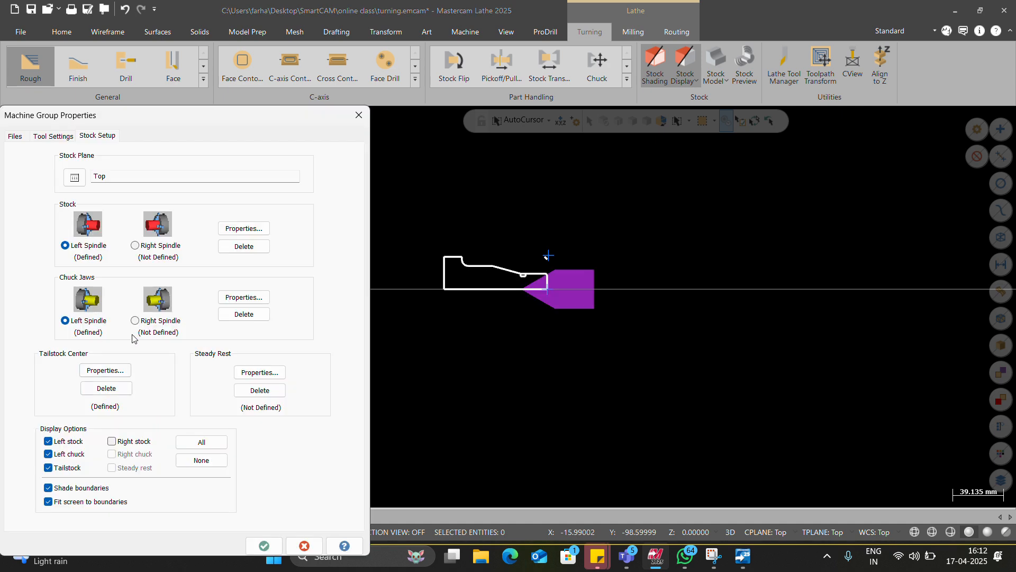
{"action": "left_click", "coordinate": [105, 370]}
{"action": "left_click", "coordinate": [230, 300]}
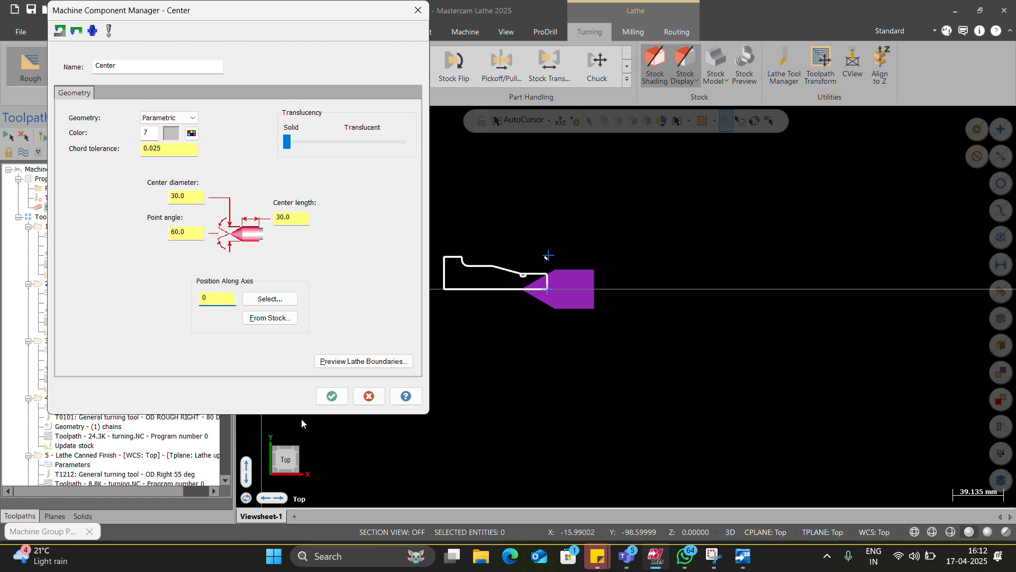
{"action": "left_click", "coordinate": [332, 396]}
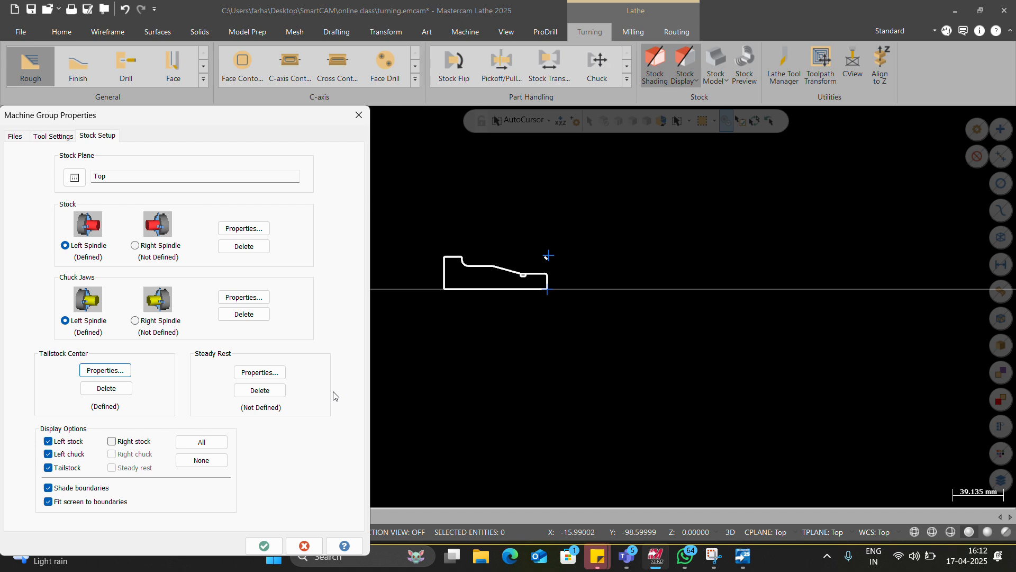
{"action": "left_click", "coordinate": [266, 545]}
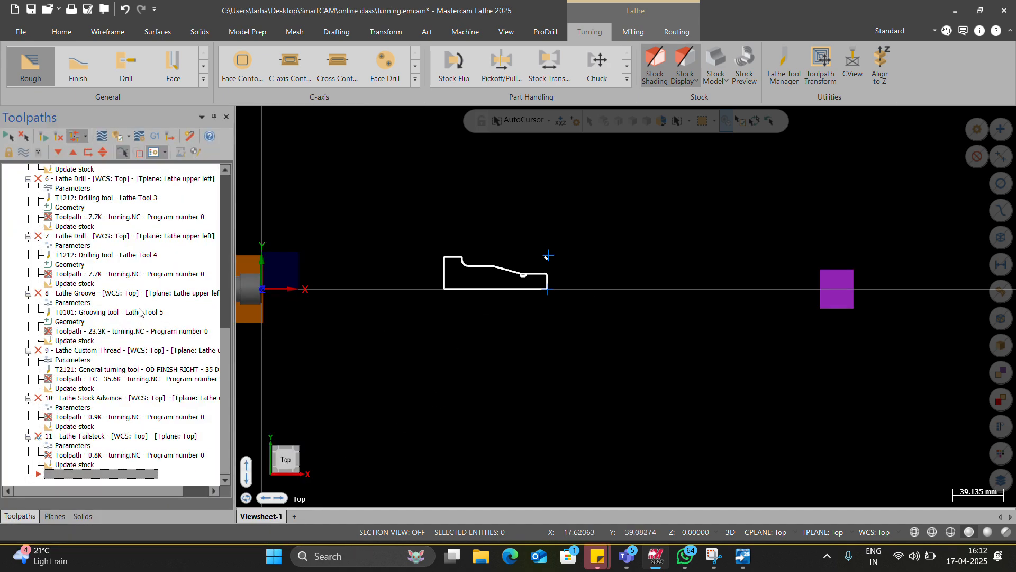
Step: Regenerate the invalid toolpath operations, continuing to write the toolpaths despite the tool collisions with the tailstock
{"action": "left_click", "coordinate": [45, 138]}
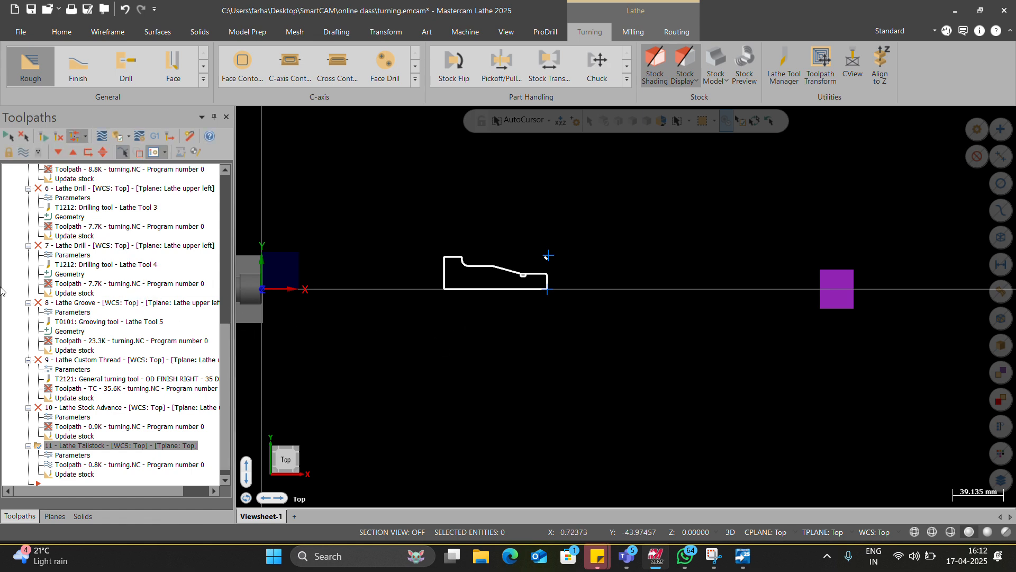
{"action": "left_click", "coordinate": [88, 152]}
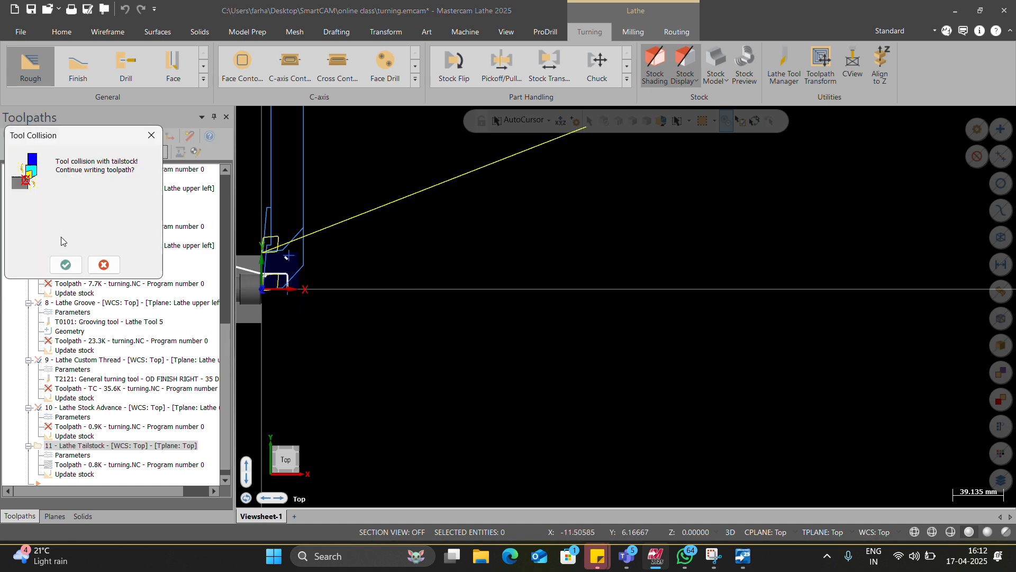
{"action": "left_click", "coordinate": [63, 262]}
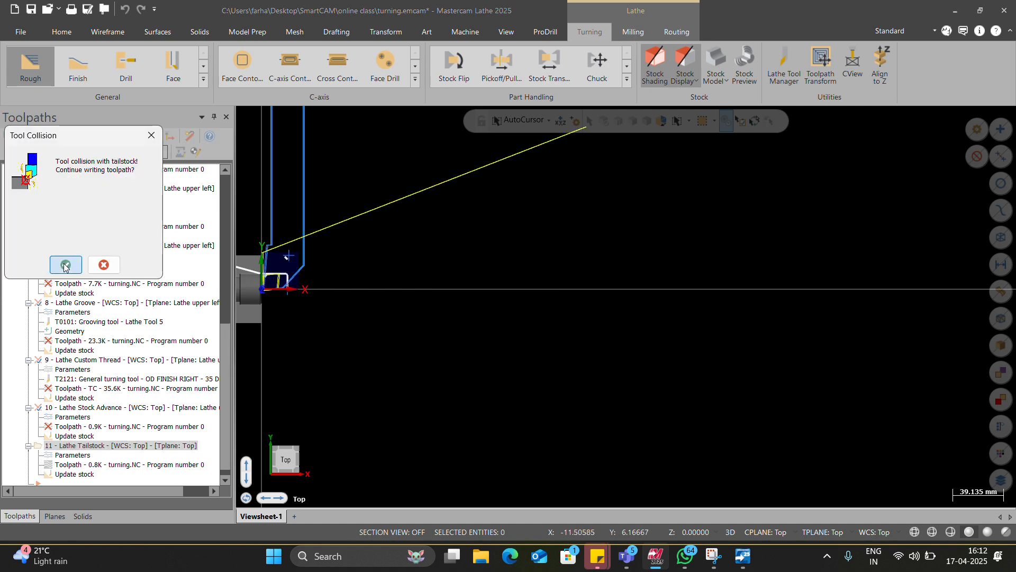
{"action": "left_click", "coordinate": [64, 265]}
{"action": "left_click", "coordinate": [64, 265]}
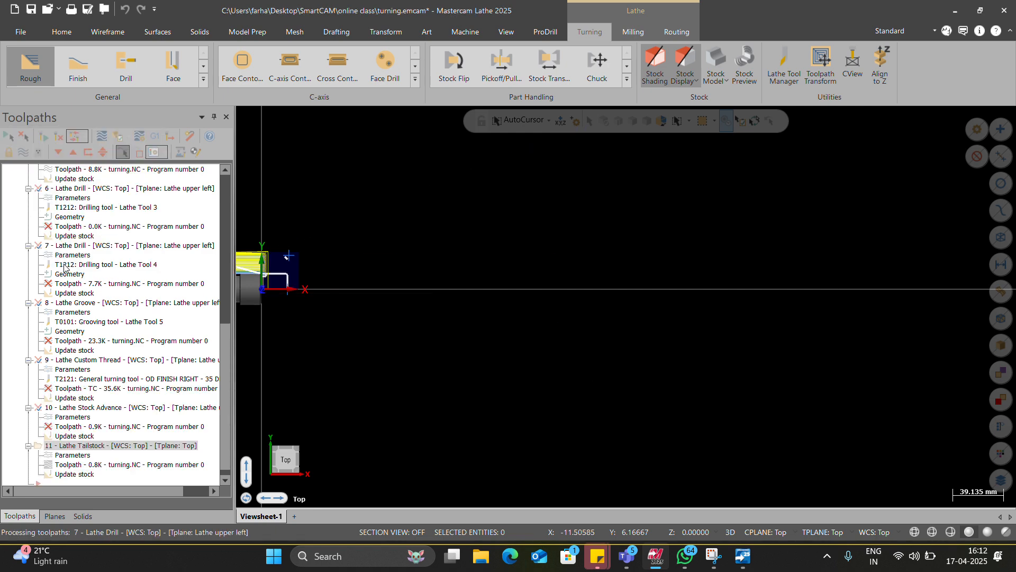
{"action": "left_click", "coordinate": [65, 264]}
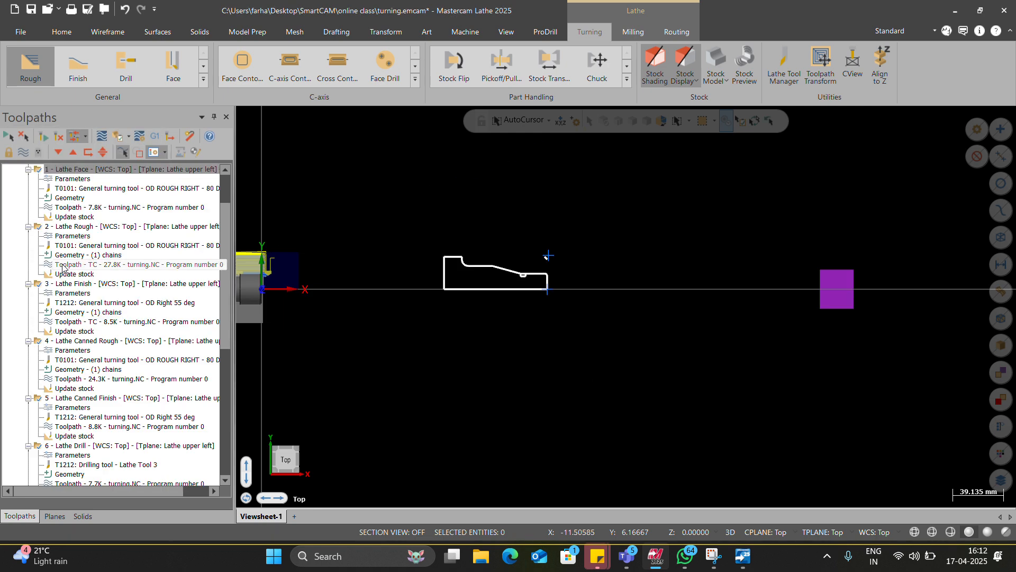
Step: Review the Stock Advance operation's stock position and toolpath parameters, and inspect the tailstock in the graphics view
{"action": "scroll", "coordinate": [64, 275], "scroll_direction": "down", "scroll_amount": 9}
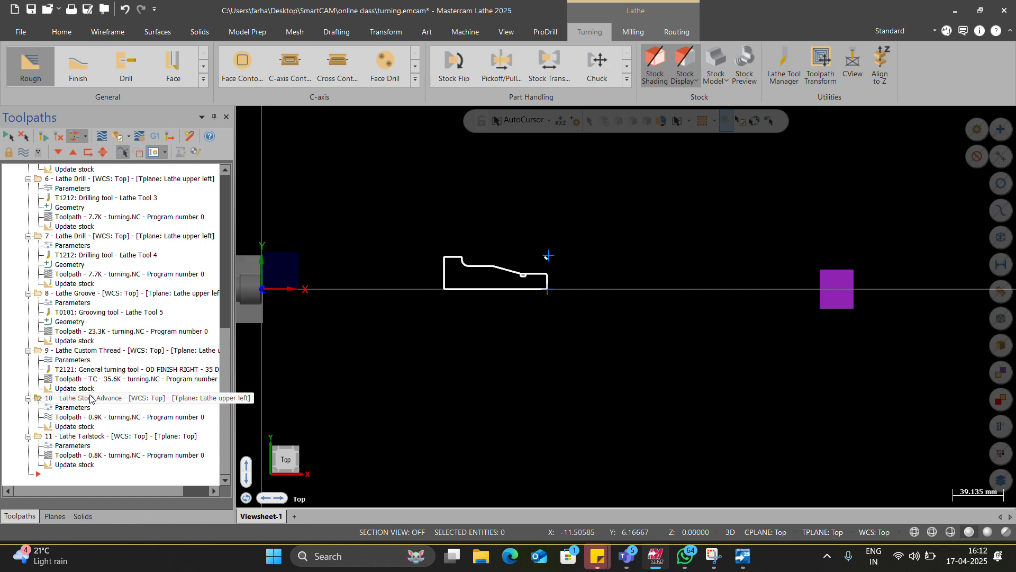
{"action": "left_click", "coordinate": [81, 399]}
{"action": "left_click", "coordinate": [79, 407]}
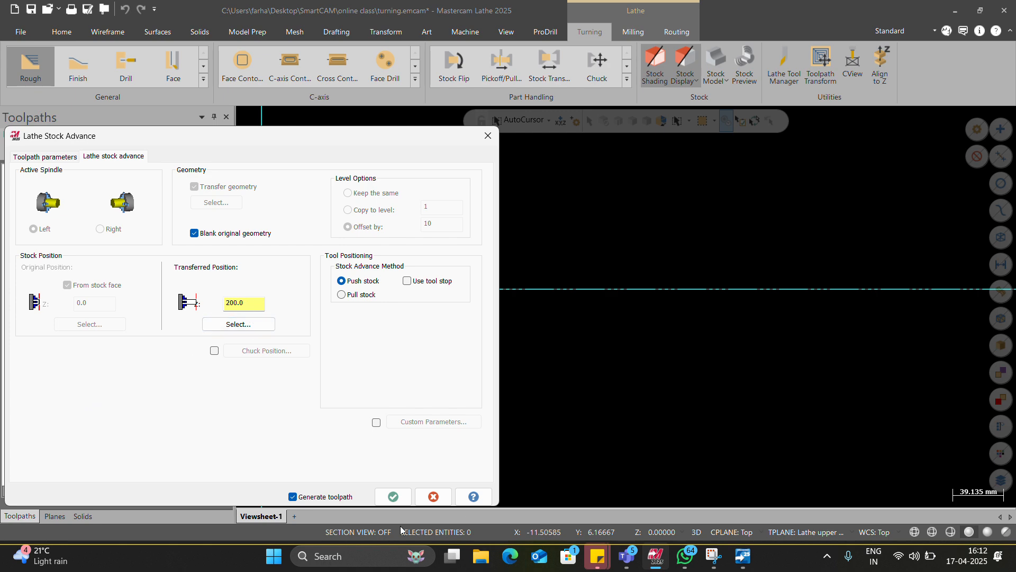
{"action": "left_click", "coordinate": [393, 496]}
{"action": "scroll", "coordinate": [454, 371], "scroll_direction": "down", "scroll_amount": 1}
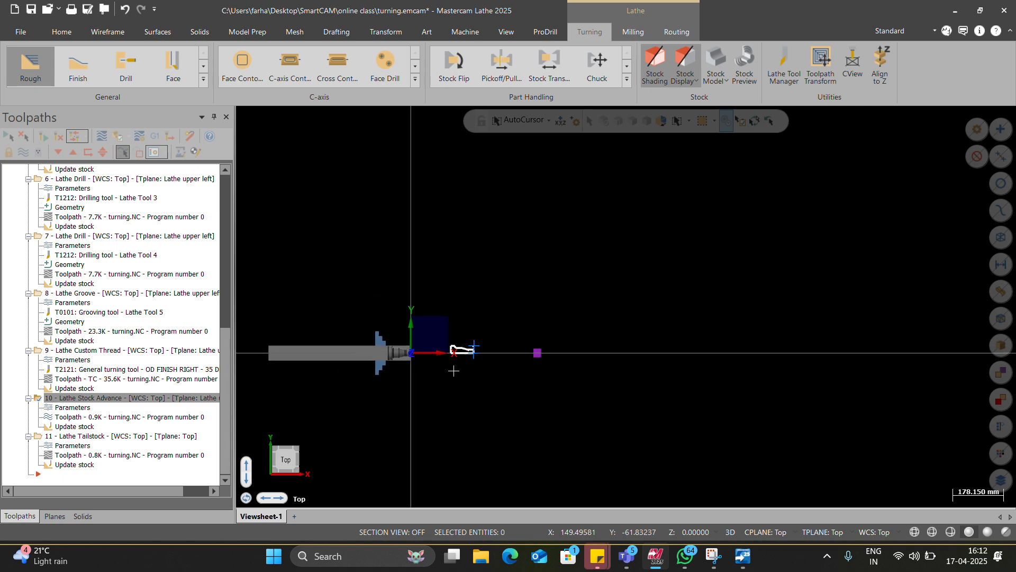
{"action": "left_click", "coordinate": [79, 407]}
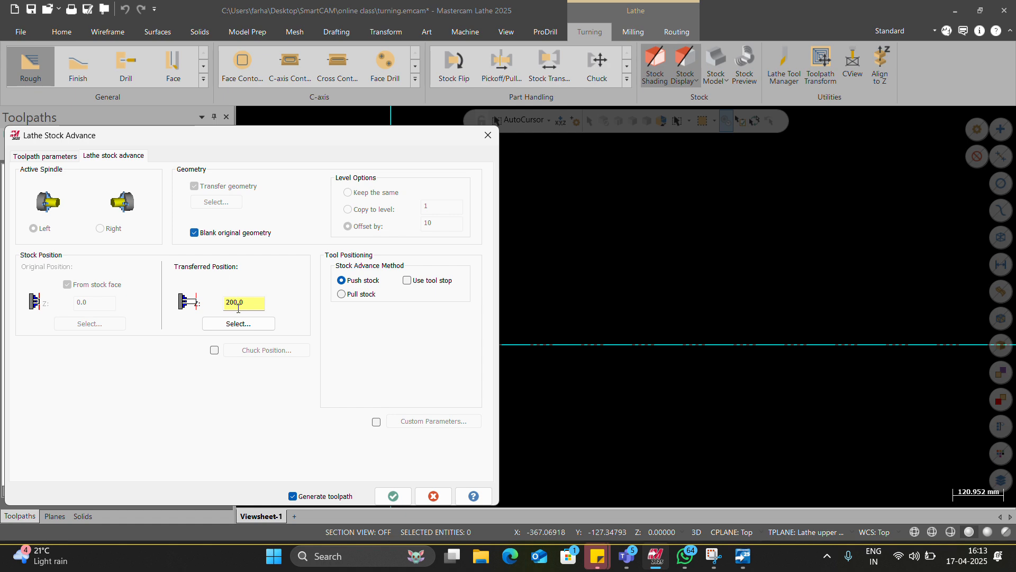
{"action": "left_click", "coordinate": [66, 155]}
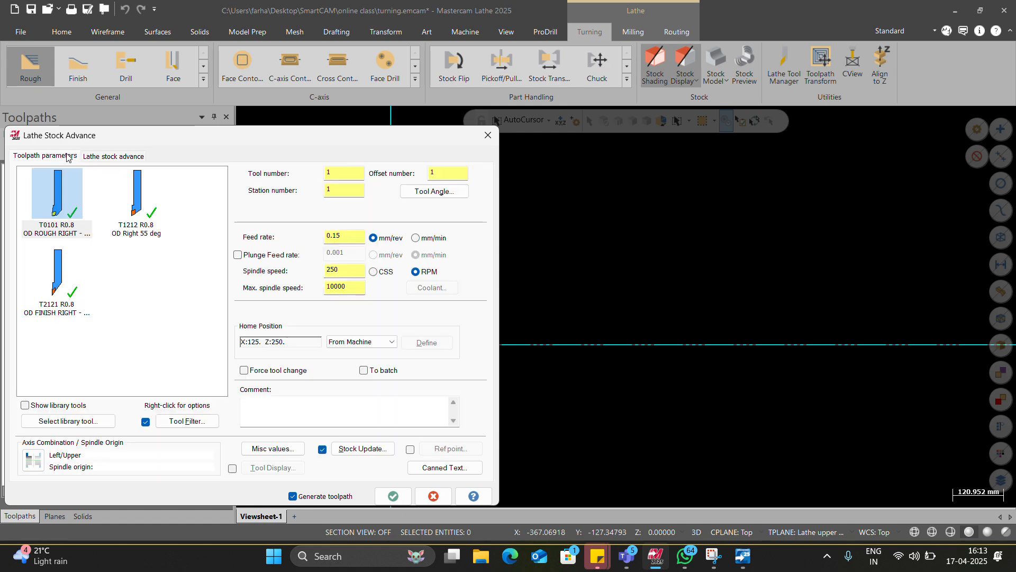
{"action": "left_click", "coordinate": [97, 157]}
{"action": "left_click", "coordinate": [488, 135]}
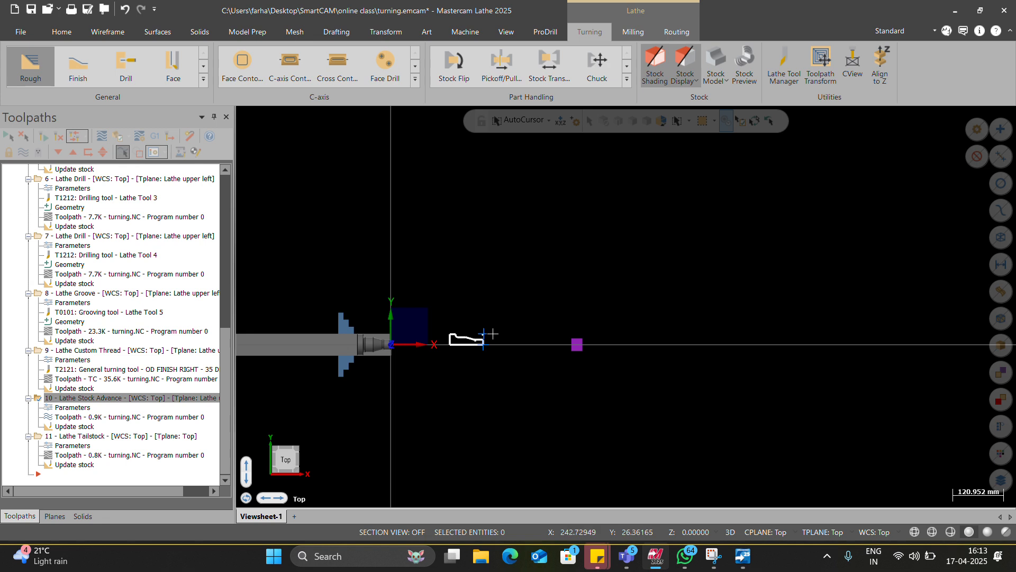
{"action": "scroll", "coordinate": [561, 360], "scroll_direction": "up", "scroll_amount": 5}
{"action": "scroll", "coordinate": [556, 345], "scroll_direction": "down", "scroll_amount": 3}
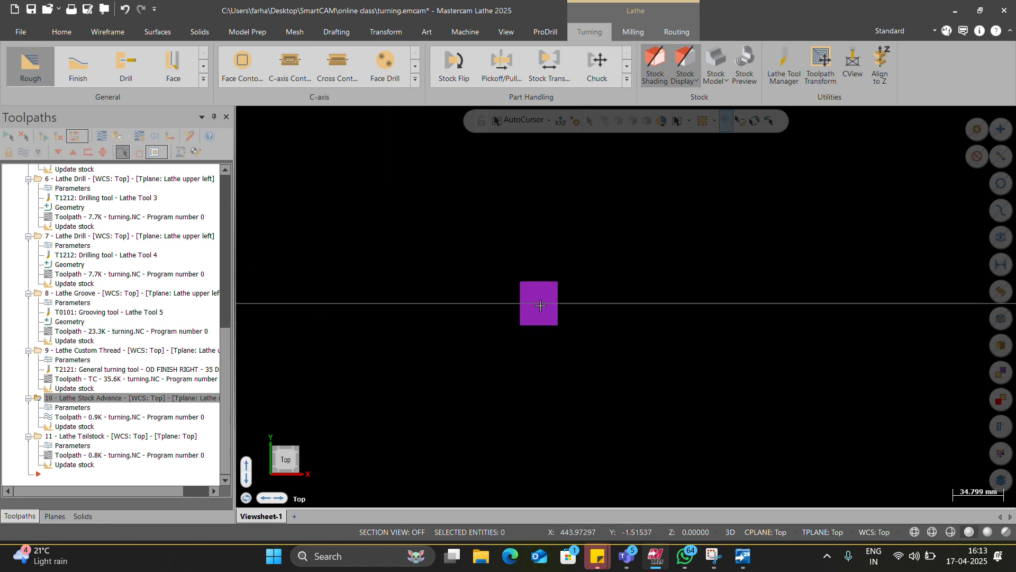
{"action": "scroll", "coordinate": [536, 338], "scroll_direction": "down", "scroll_amount": 2}
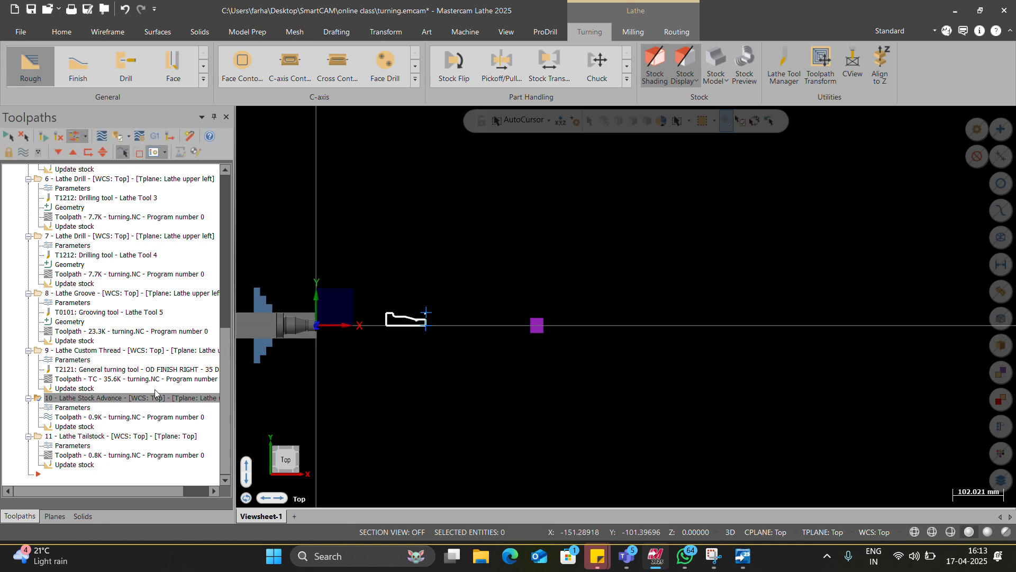
Step: Compare the stock at the Tailstock, Stock Advance and Custom Thread operations, and look over the part handling commands and the Stock Advance parameters
{"action": "left_click", "coordinate": [109, 437]}
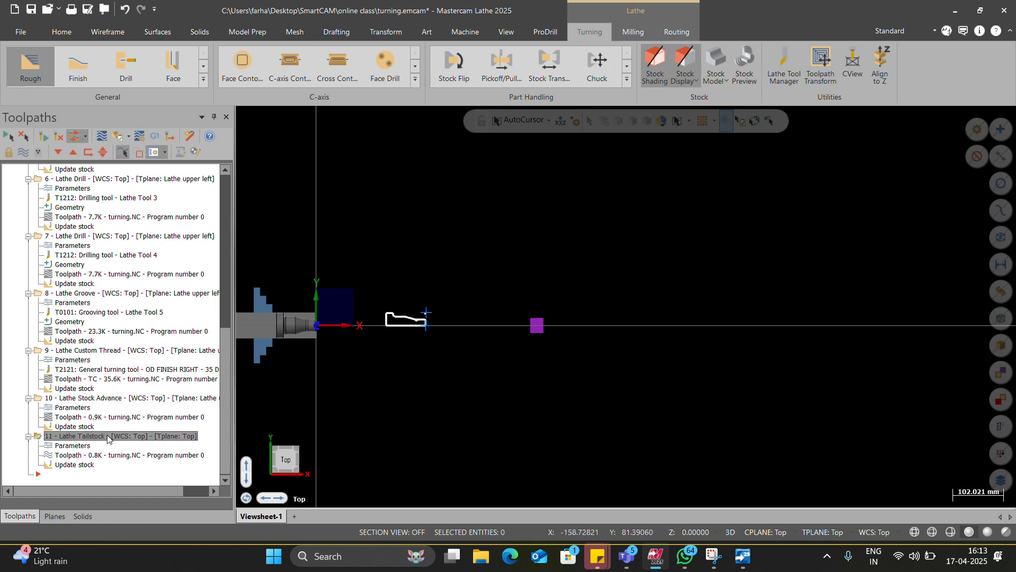
{"action": "left_click", "coordinate": [123, 400]}
{"action": "scroll", "coordinate": [614, 439], "scroll_direction": "down", "scroll_amount": 2}
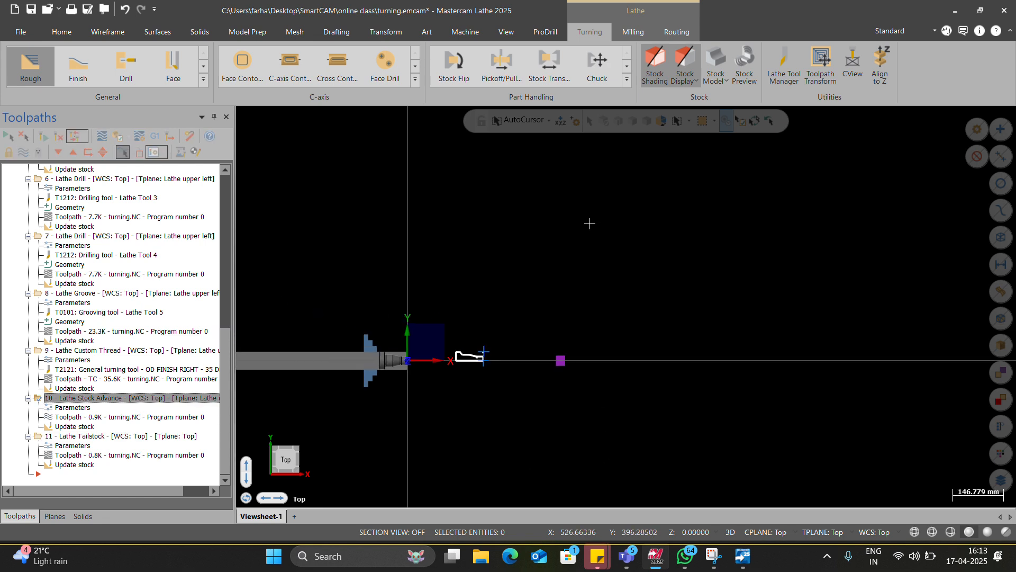
{"action": "left_click", "coordinate": [627, 79]}
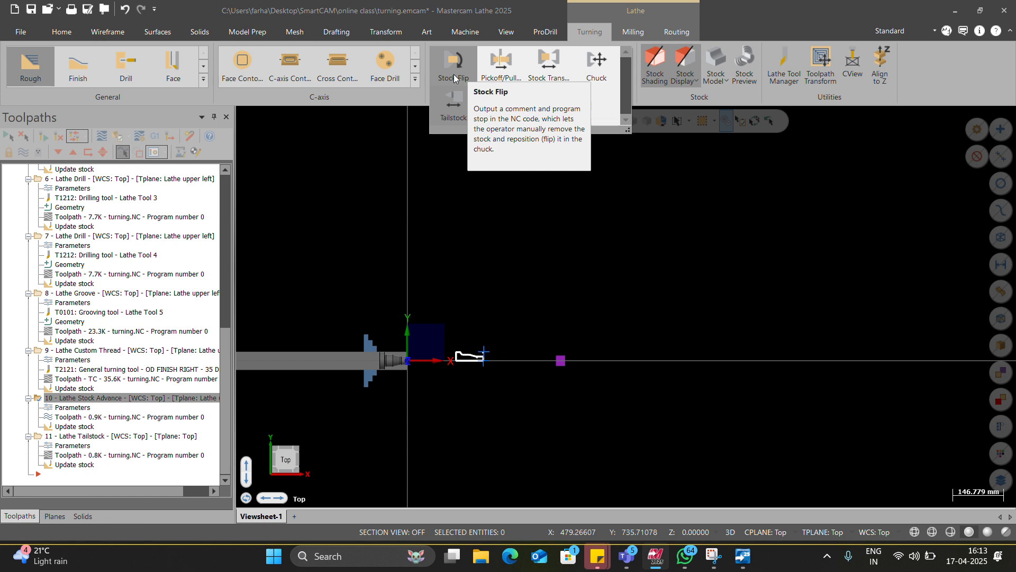
{"action": "left_click", "coordinate": [446, 300]}
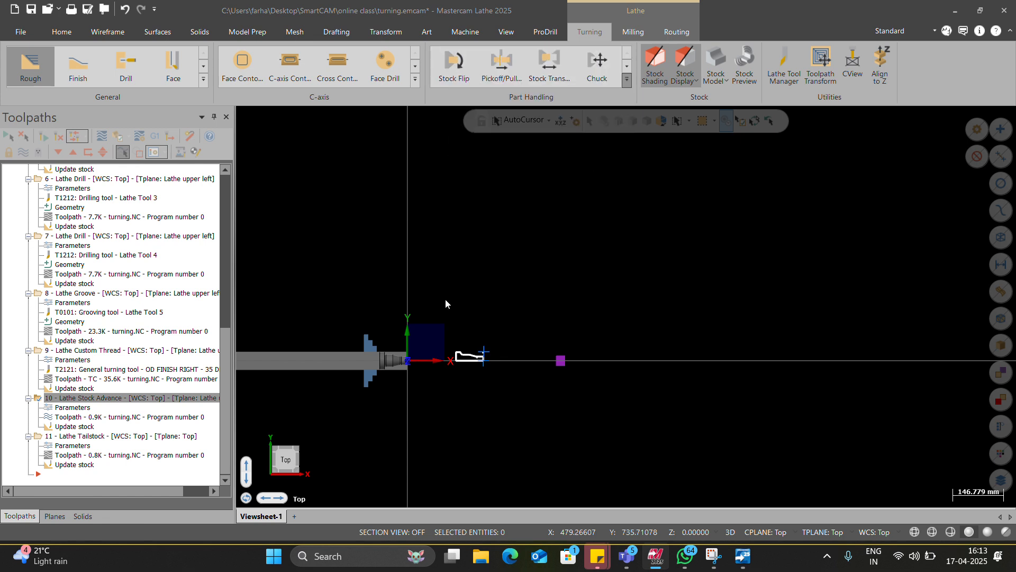
{"action": "left_click", "coordinate": [96, 438]}
{"action": "left_click", "coordinate": [72, 407]}
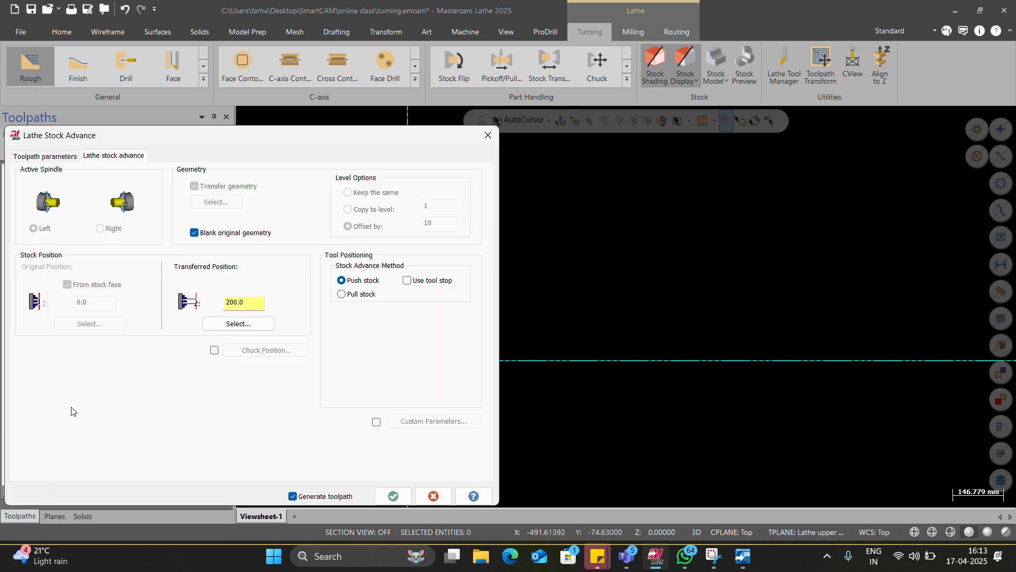
{"action": "key", "text": "Escape"}
{"action": "left_click", "coordinate": [115, 351]}
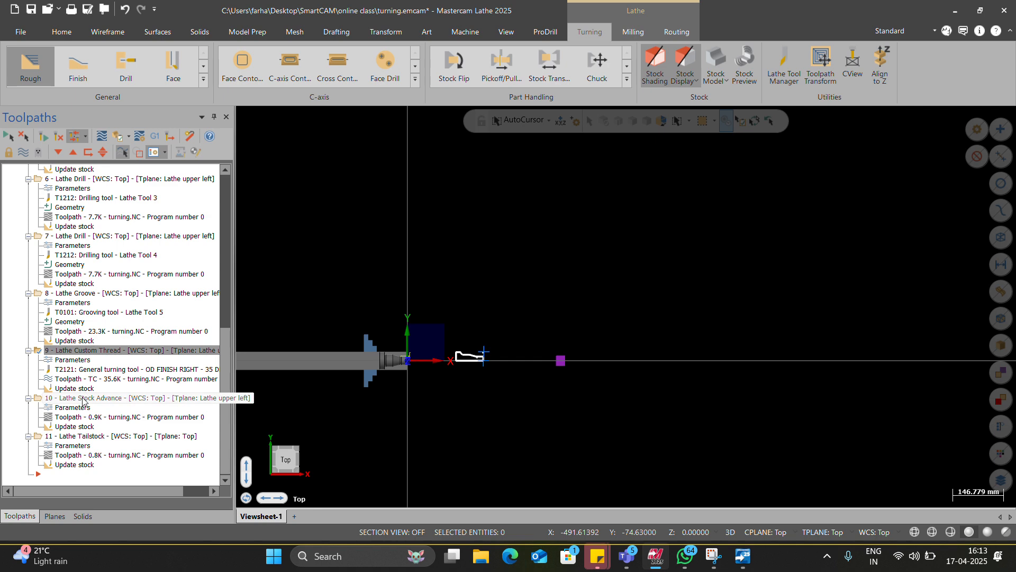
Step: Delete the Lathe Stock Advance and Lathe Tailstock operations from the toolpath group
{"action": "left_click", "coordinate": [84, 399]}
{"action": "left_click", "coordinate": [84, 438]}
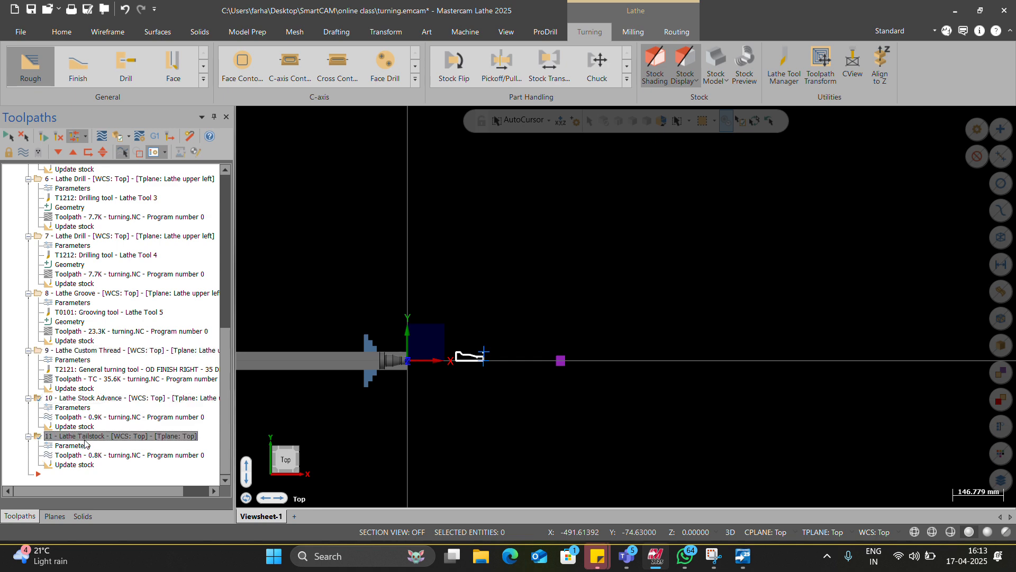
{"action": "key", "text": "Delete"}
{"action": "left_click", "coordinate": [527, 332]}
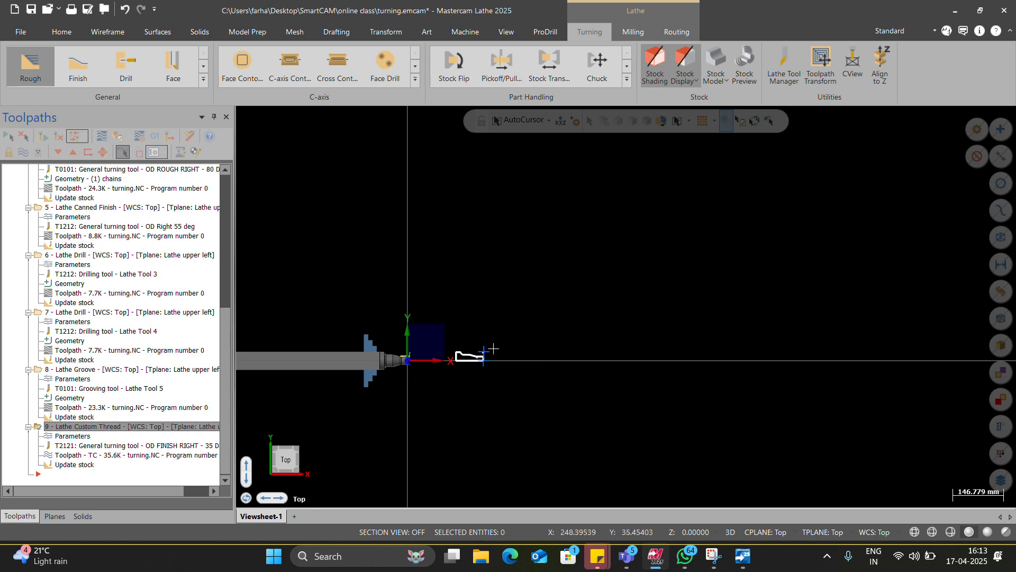
{"action": "scroll", "coordinate": [493, 348], "scroll_direction": "up", "scroll_amount": 4}
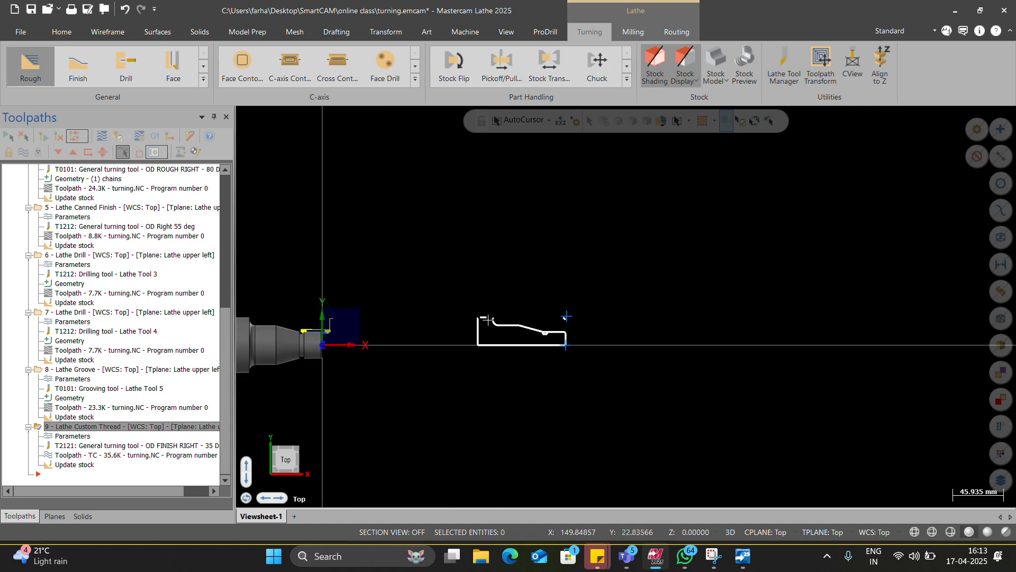
{"action": "left_click", "coordinate": [488, 320], "text": "shift"}
{"action": "left_click", "coordinate": [99, 35]}
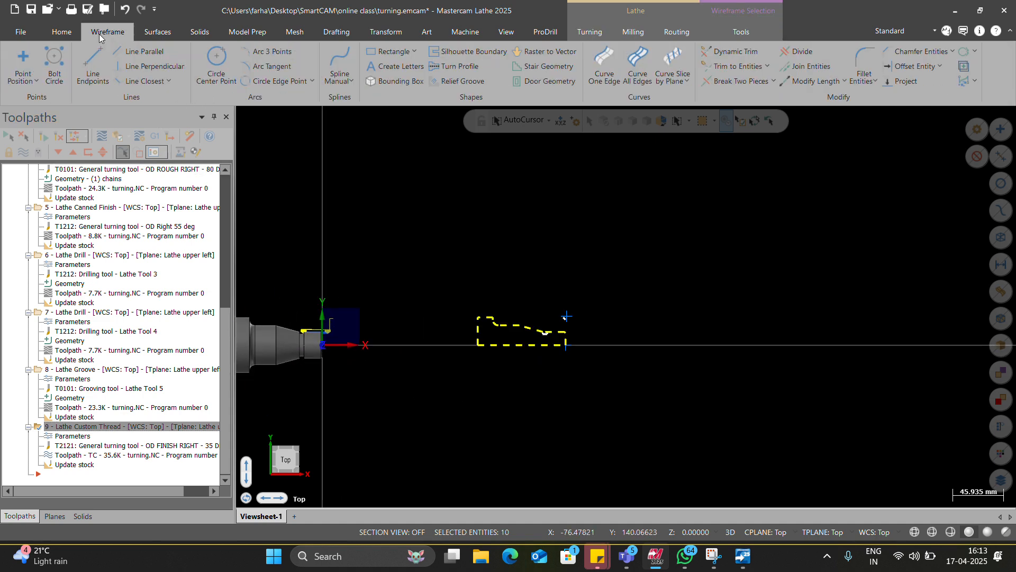
{"action": "key", "text": "Escape"}
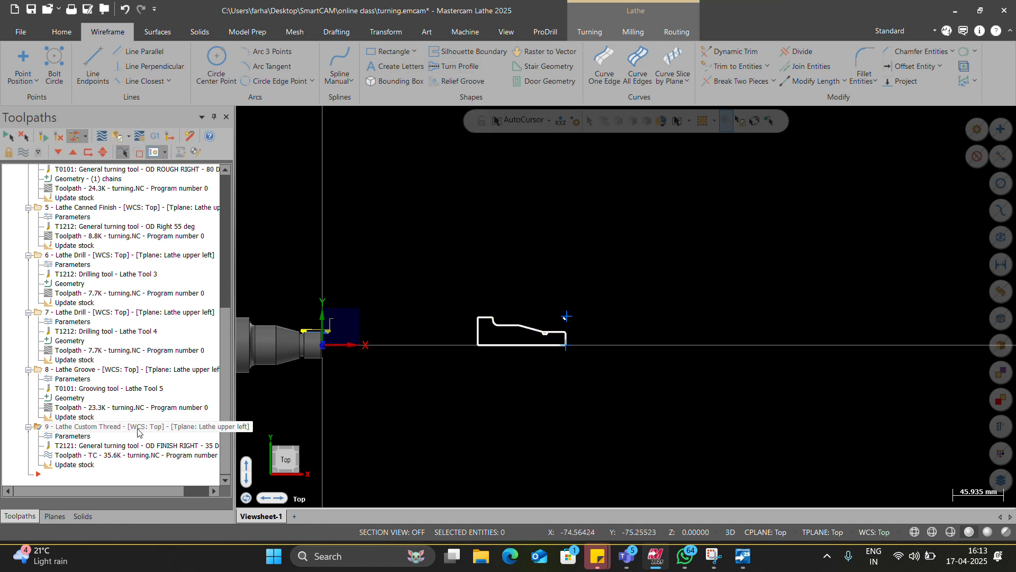
Step: Delete the transferred copy of the part profile and its points, away from the chucked stock
{"action": "left_click", "coordinate": [138, 428]}
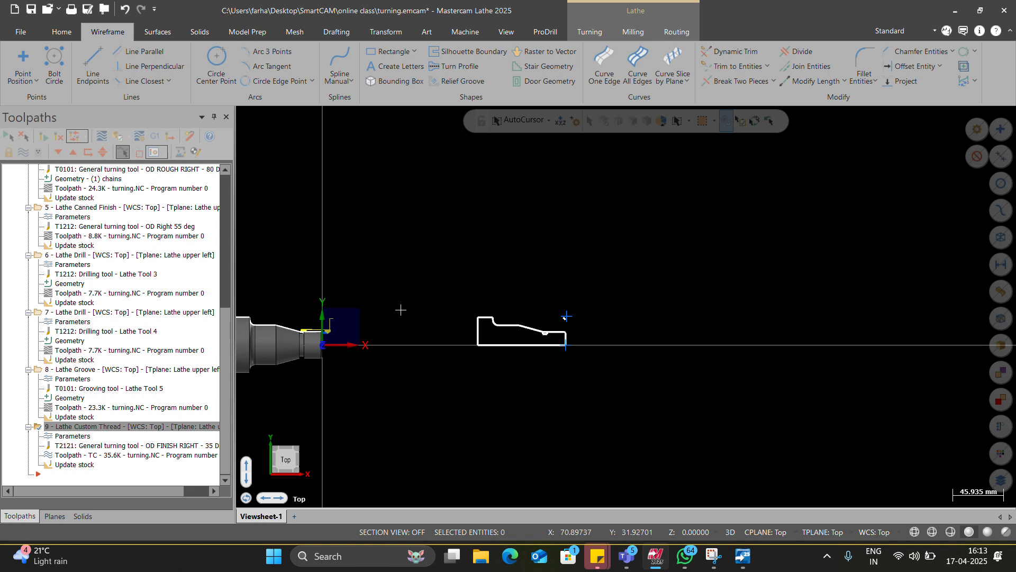
{"action": "left_click_drag", "start_coordinate": [451, 271], "coordinate": [571, 372]}
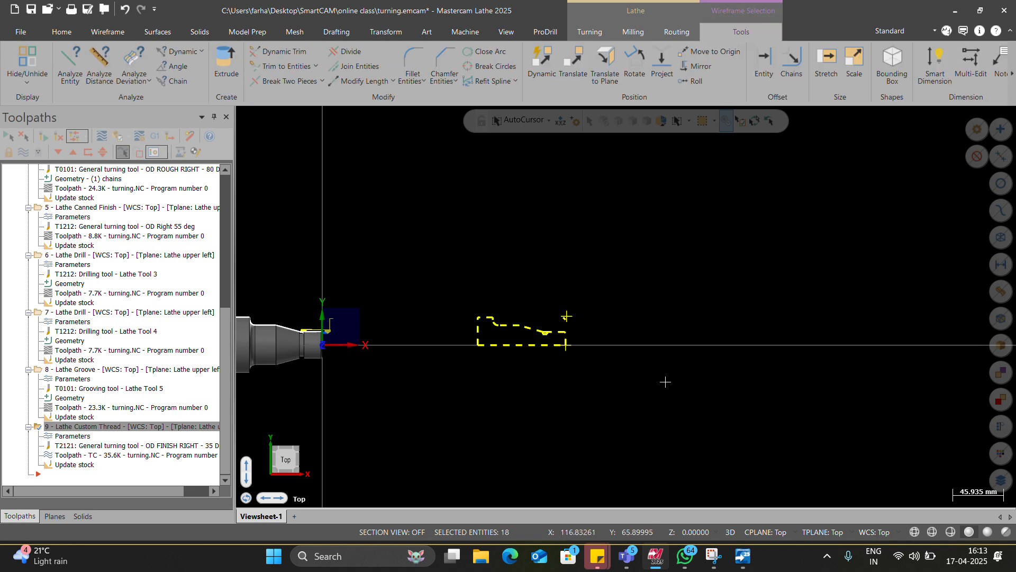
{"action": "key", "text": "Delete"}
Step: Select all the wireframe entities and try to delete the non-associative ones
{"action": "scroll", "coordinate": [375, 328], "scroll_direction": "up", "scroll_amount": 5}
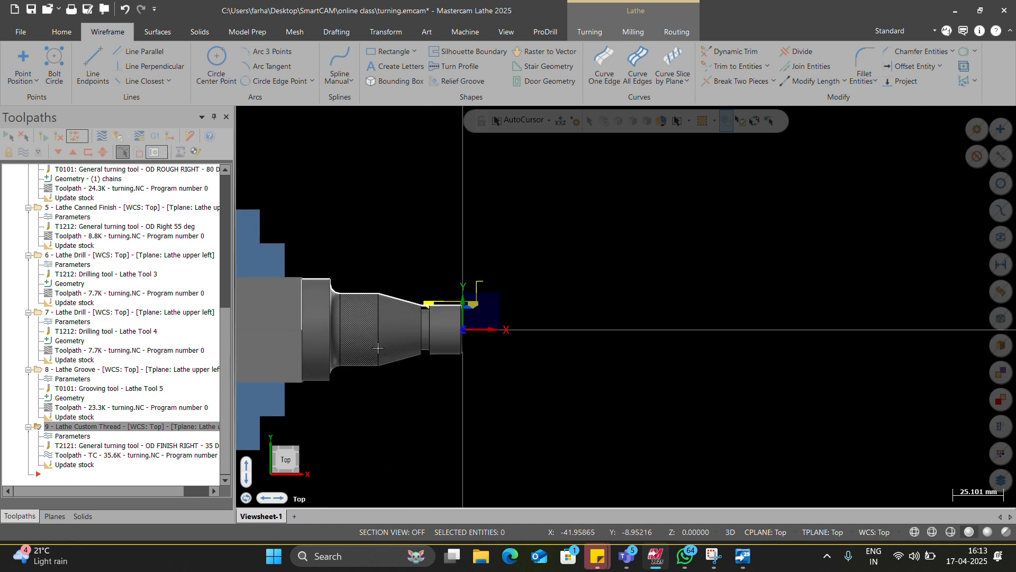
{"action": "left_click", "coordinate": [998, 238]}
{"action": "left_click", "coordinate": [67, 32]}
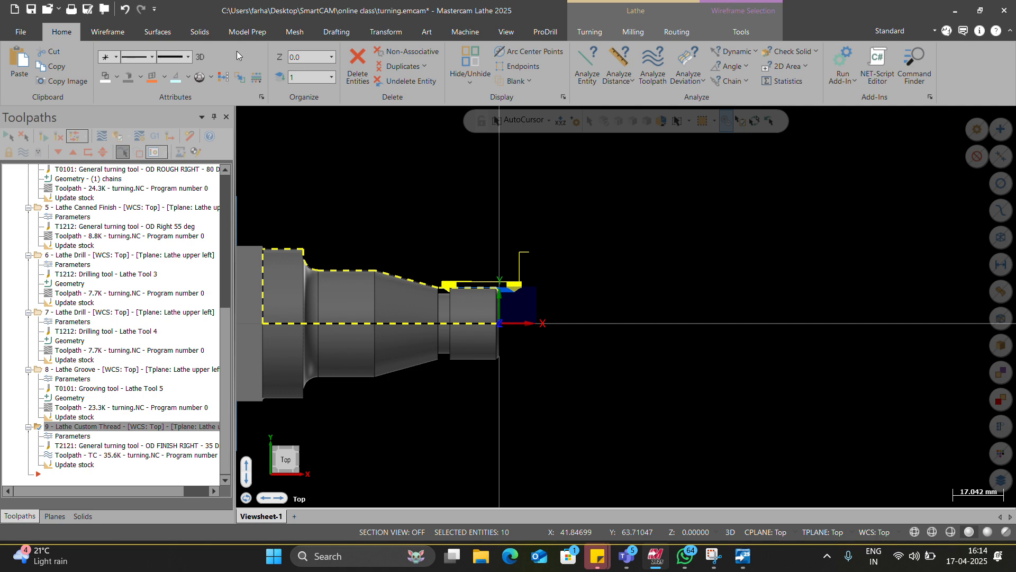
{"action": "left_click", "coordinate": [400, 54]}
{"action": "key", "text": "Escape"}
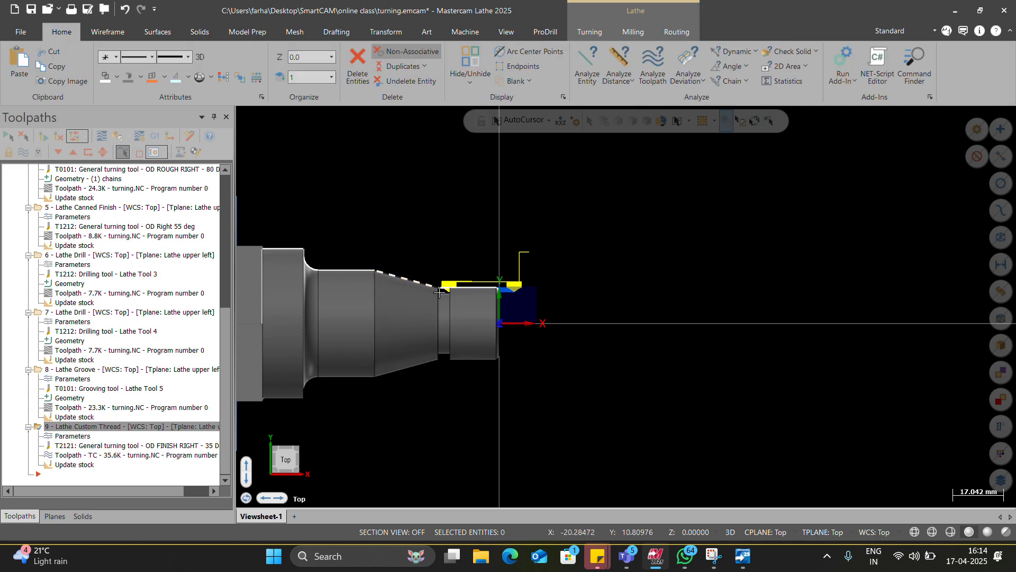
Step: Create a Lathe Stock Advance operation that pushes the stock from its face to Z 200 and transfers all the wireframe geometry
{"action": "scroll", "coordinate": [523, 287], "scroll_direction": "down", "scroll_amount": 4}
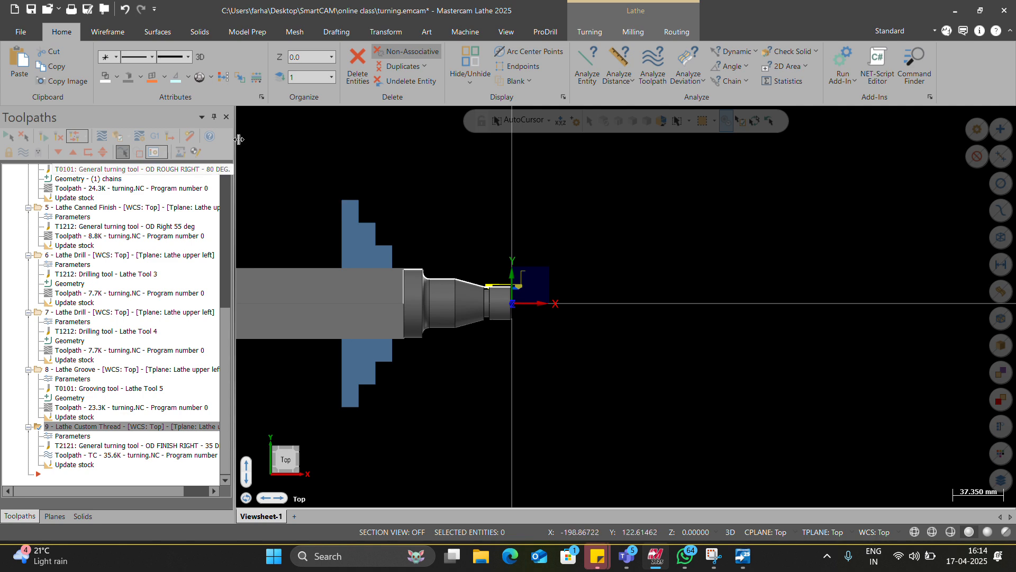
{"action": "scroll", "coordinate": [325, 29], "scroll_direction": "down", "scroll_amount": 5}
{"action": "scroll", "coordinate": [325, 27], "scroll_direction": "down", "scroll_amount": 7}
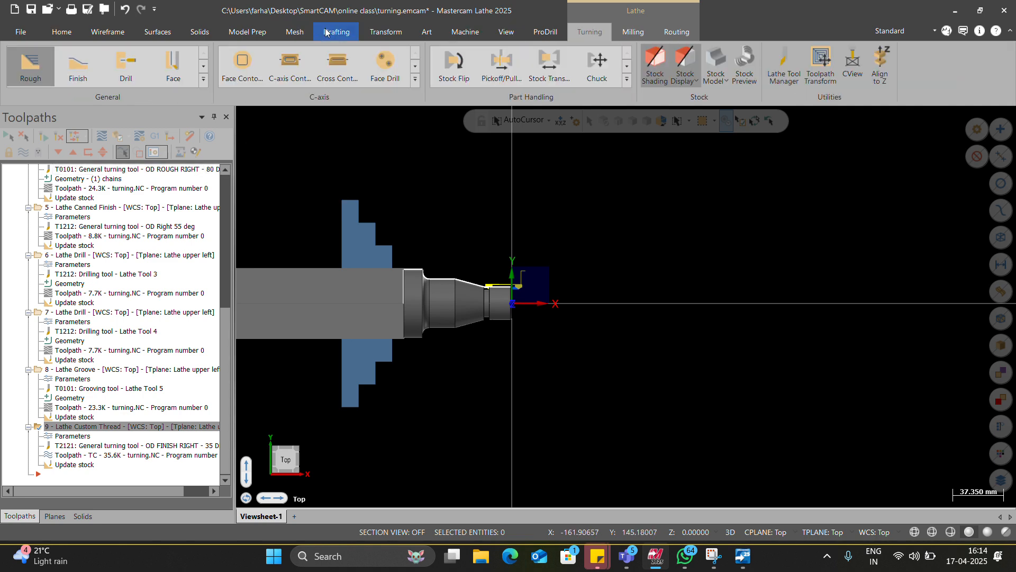
{"action": "left_click", "coordinate": [627, 80]}
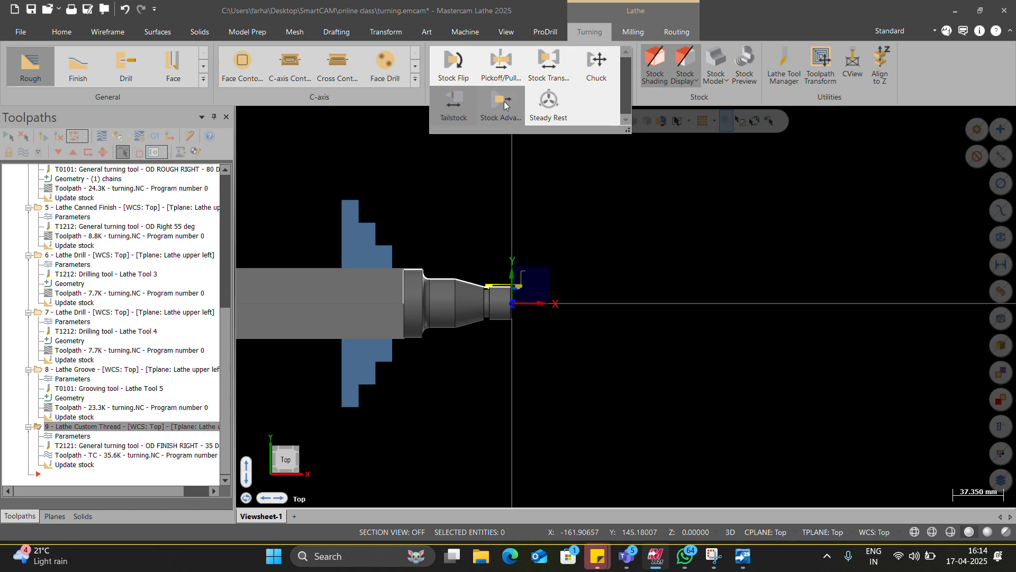
{"action": "left_click", "coordinate": [499, 106]}
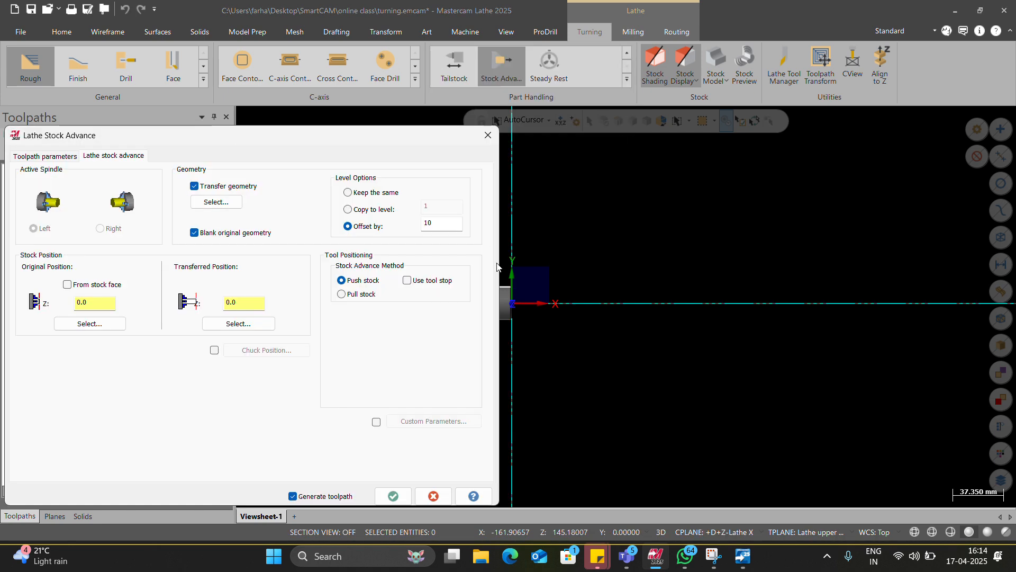
{"action": "left_click", "coordinate": [67, 285]}
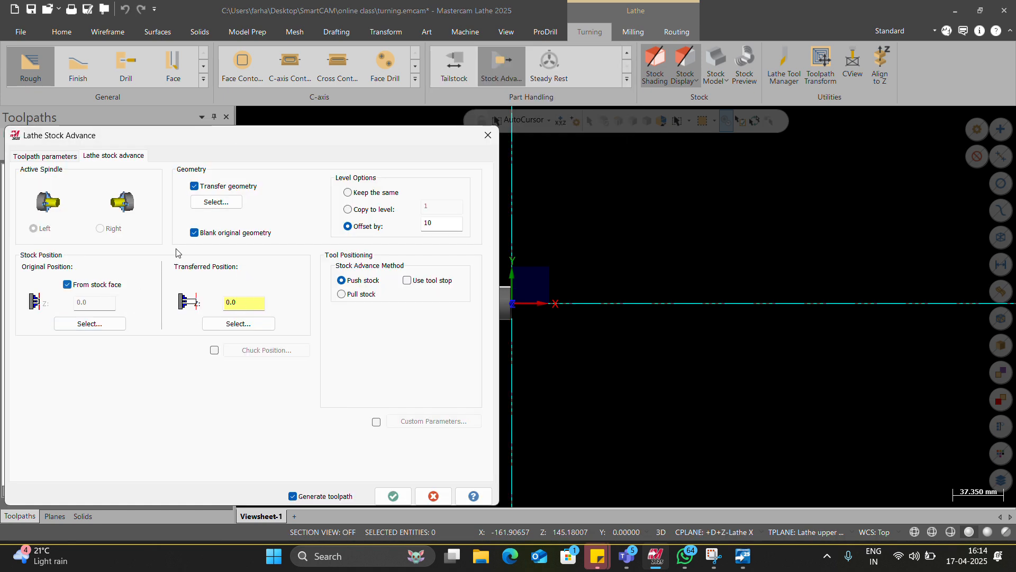
{"action": "left_click", "coordinate": [216, 201]}
{"action": "left_click", "coordinate": [1000, 235]}
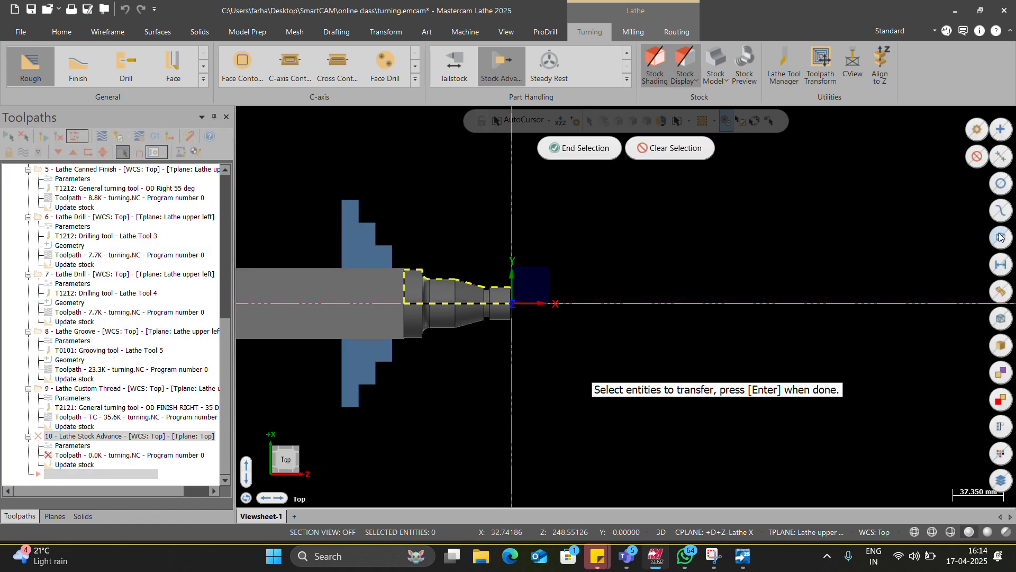
{"action": "left_click", "coordinate": [594, 153]}
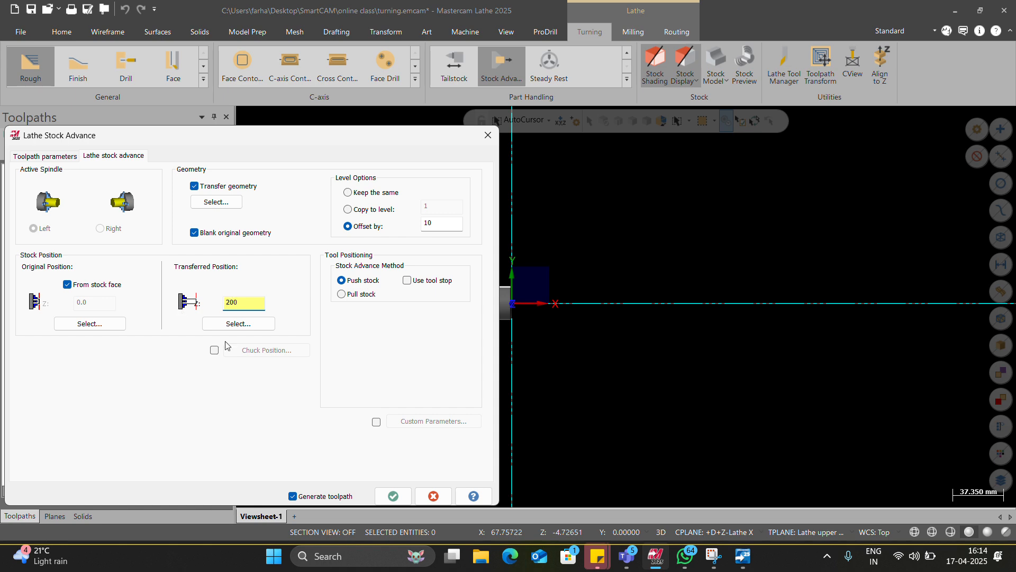
{"action": "left_click", "coordinate": [394, 494]}
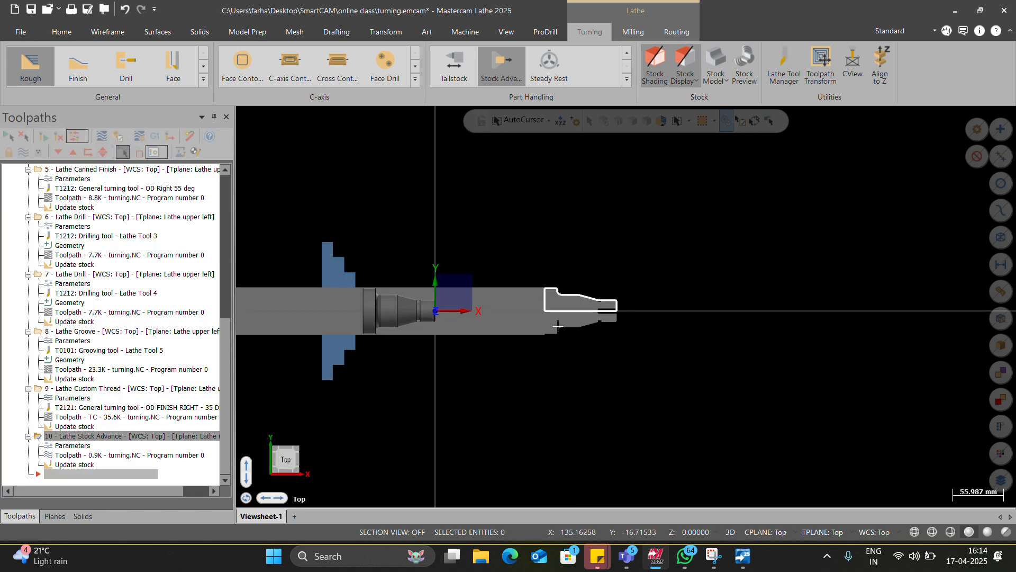
Step: Create a Lathe Tailstock operation that advances the center to Z 200, picked on the end face of the transferred profile
{"action": "scroll", "coordinate": [445, 324], "scroll_direction": "up", "scroll_amount": 2}
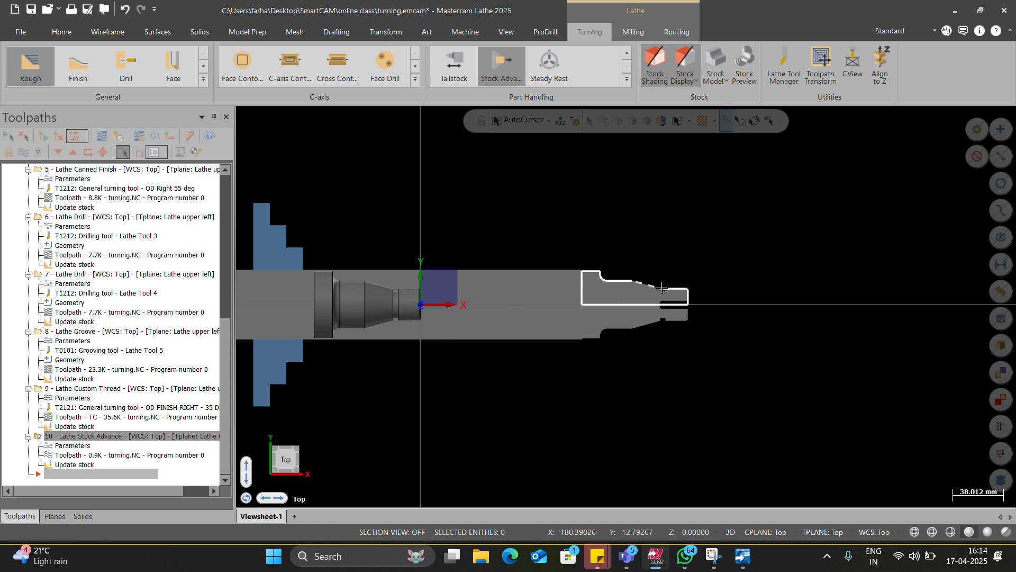
{"action": "left_click", "coordinate": [456, 71]}
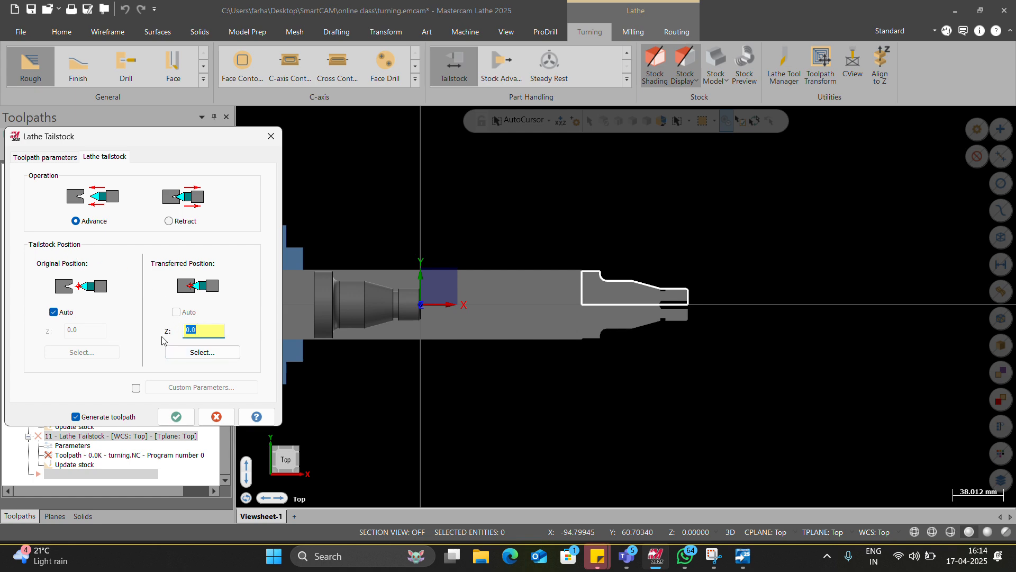
{"action": "left_click", "coordinate": [202, 352]}
{"action": "scroll", "coordinate": [662, 310], "scroll_direction": "up", "scroll_amount": 7}
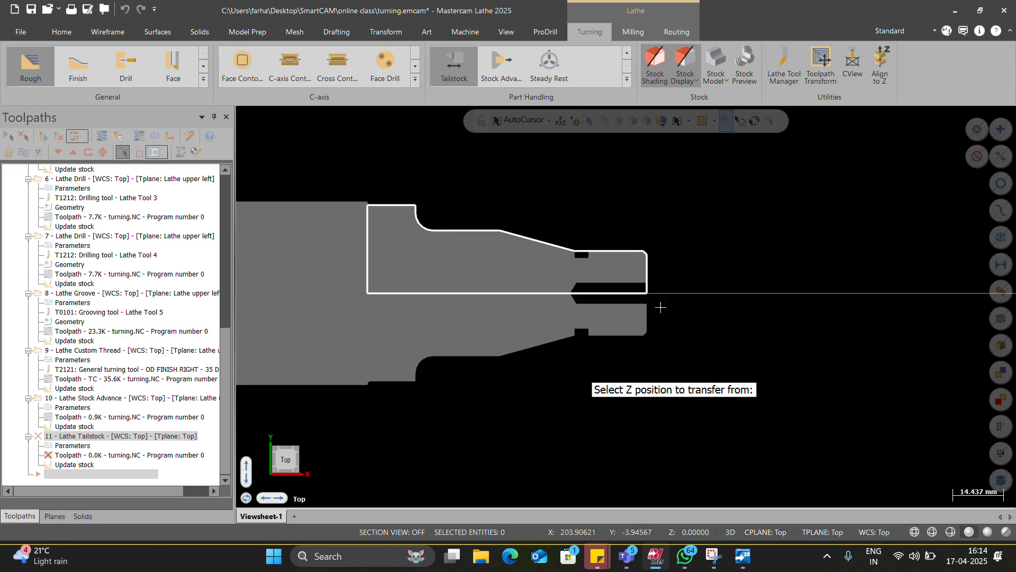
{"action": "scroll", "coordinate": [654, 299], "scroll_direction": "up", "scroll_amount": 3}
{"action": "left_click", "coordinate": [647, 293]}
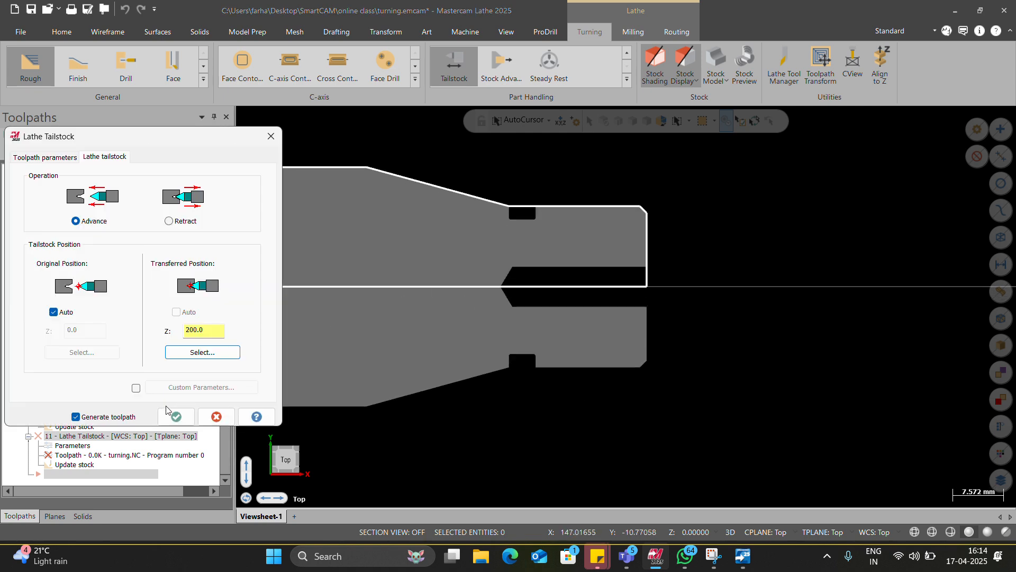
{"action": "left_click", "coordinate": [176, 416]}
Step: Review the tailstock center's properties in the stock setup and preview its lathe boundaries
{"action": "scroll", "coordinate": [534, 353], "scroll_direction": "down", "scroll_amount": 2}
{"action": "scroll", "coordinate": [540, 339], "scroll_direction": "down", "scroll_amount": 3}
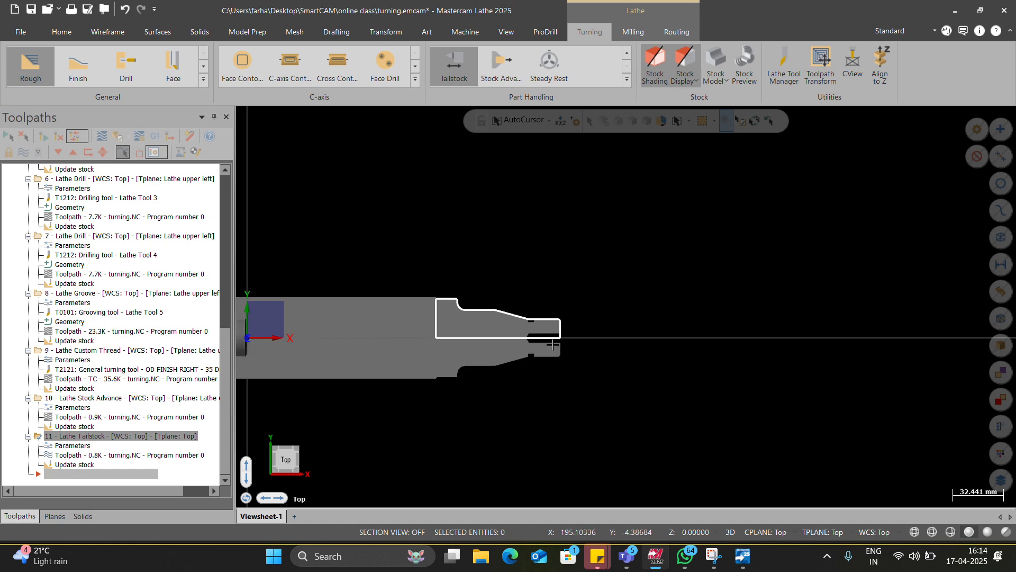
{"action": "scroll", "coordinate": [570, 354], "scroll_direction": "down", "scroll_amount": 2}
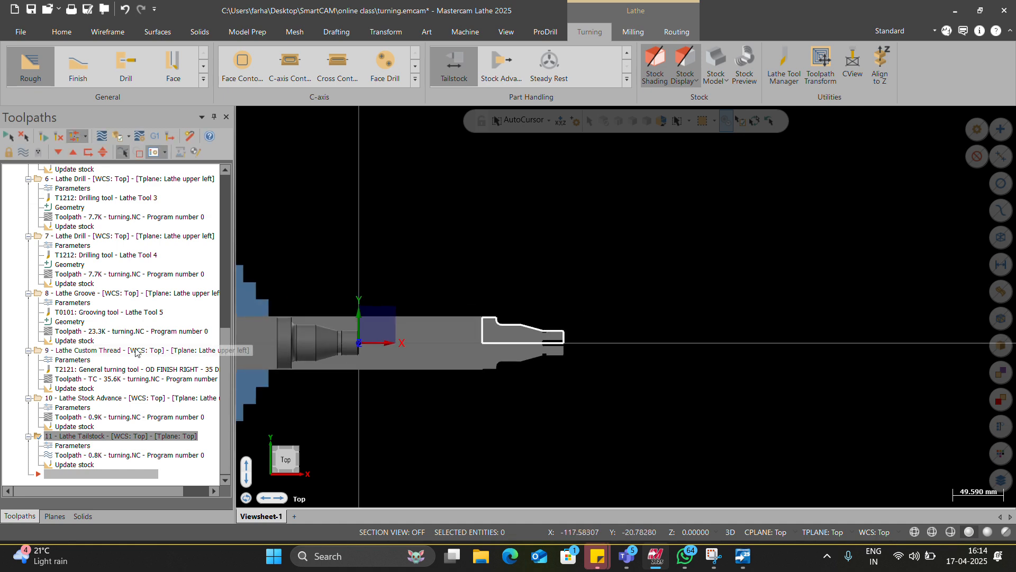
{"action": "scroll", "coordinate": [69, 227], "scroll_direction": "up", "scroll_amount": 12}
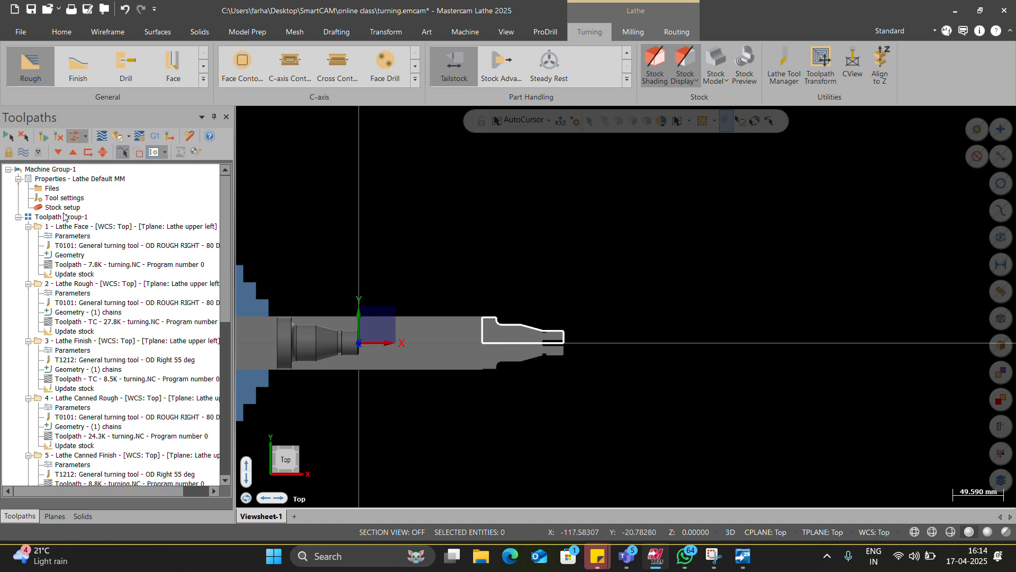
{"action": "double_click", "coordinate": [62, 207]}
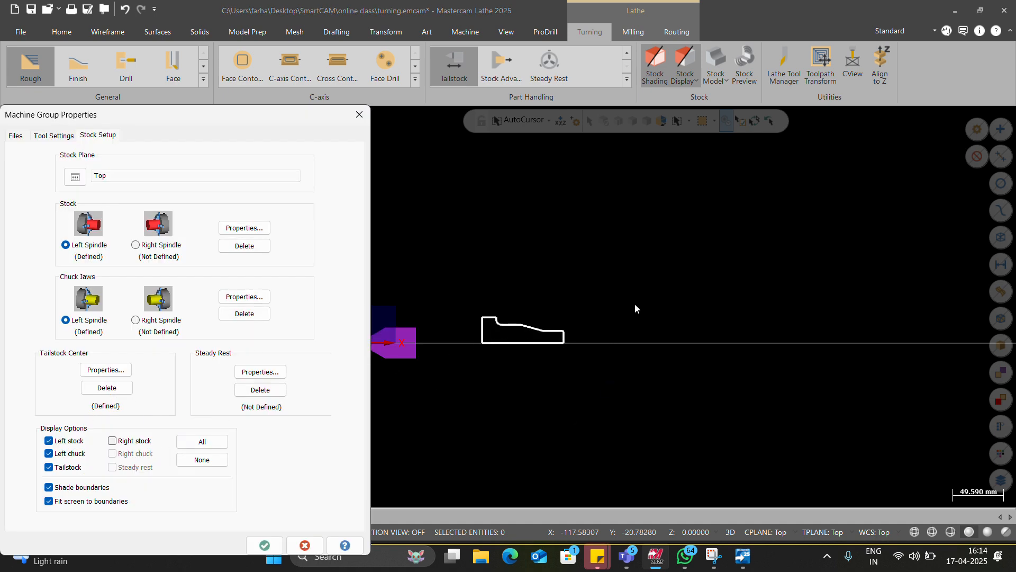
{"action": "left_click", "coordinate": [106, 369]}
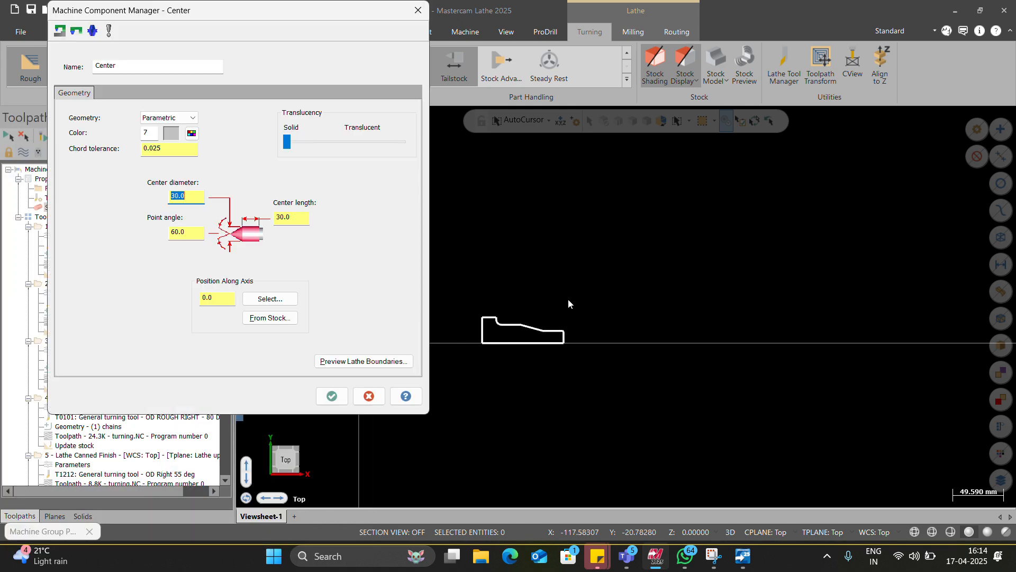
{"action": "left_click", "coordinate": [357, 360]}
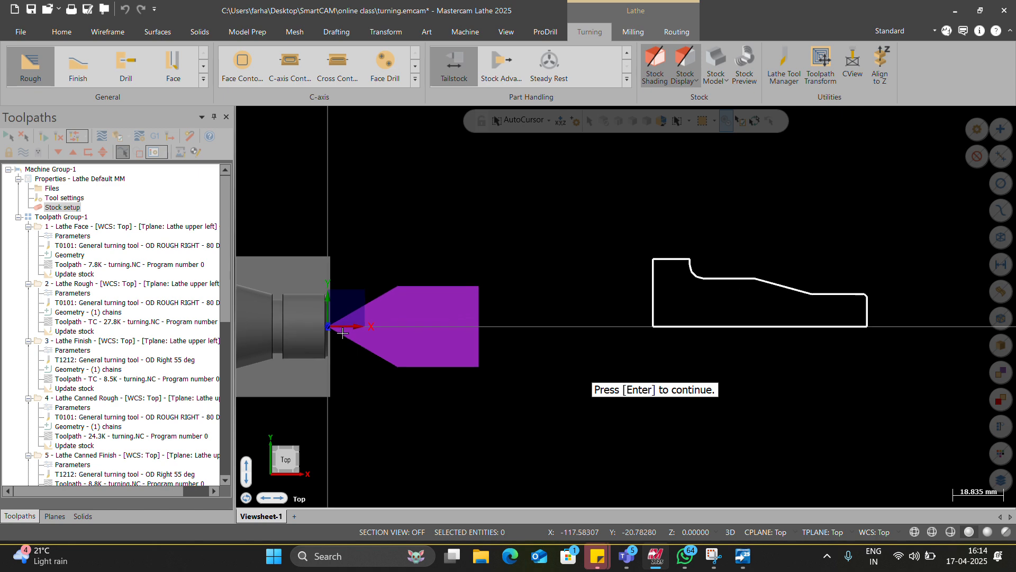
{"action": "key", "text": "Return"}
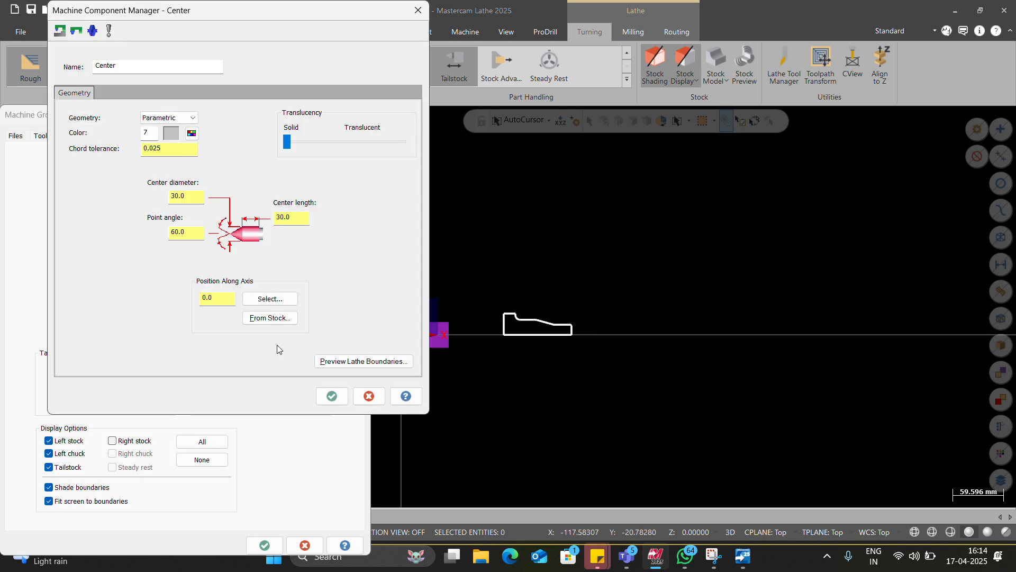
{"action": "key", "text": "Return"}
{"action": "key", "text": "Return"}
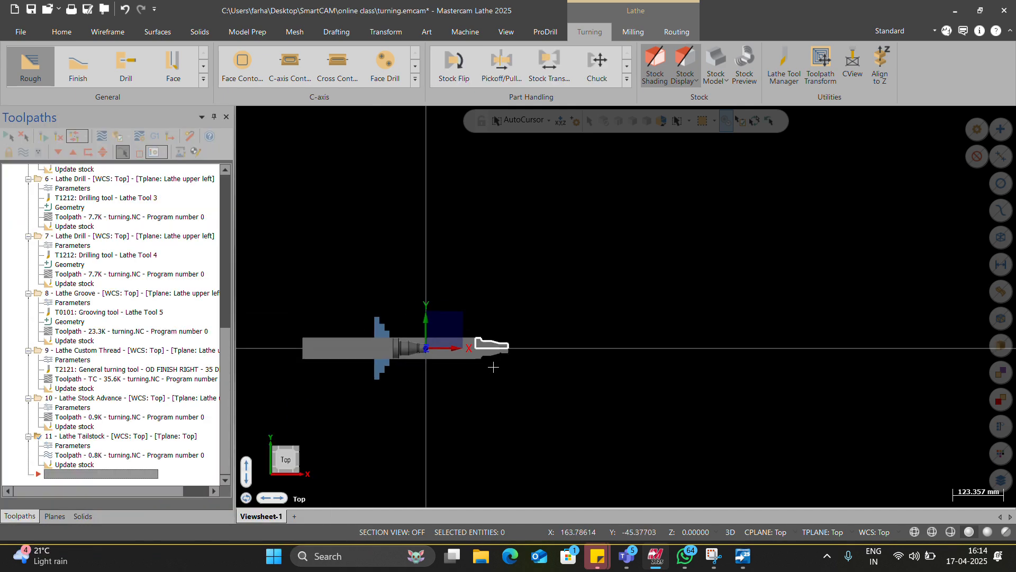
{"action": "scroll", "coordinate": [504, 359], "scroll_direction": "up", "scroll_amount": 2}
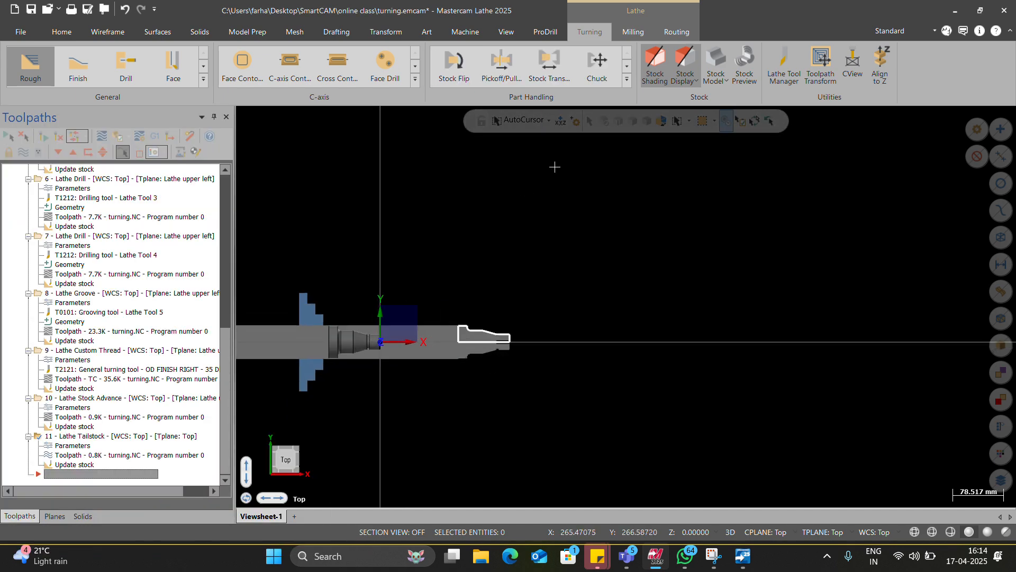
{"action": "scroll", "coordinate": [342, 322], "scroll_direction": "up", "scroll_amount": 6}
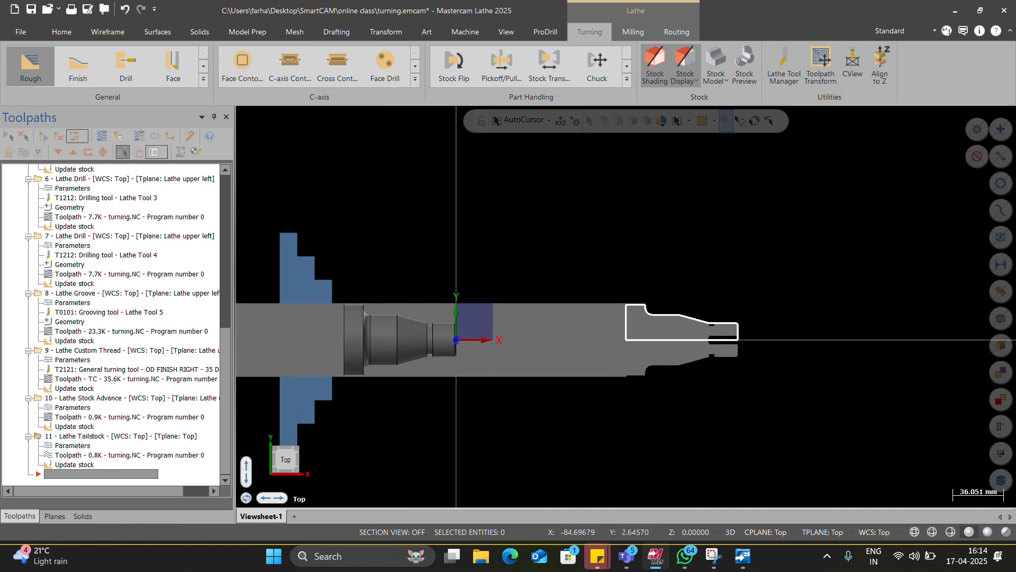
{"action": "scroll", "coordinate": [425, 322], "scroll_direction": "down", "scroll_amount": 2}
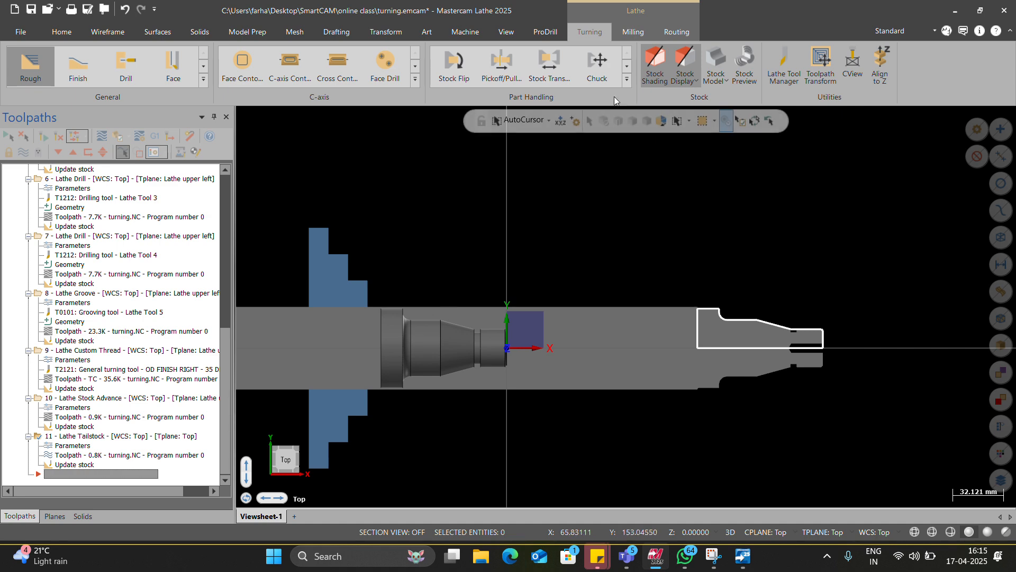
{"action": "left_click", "coordinate": [618, 82]}
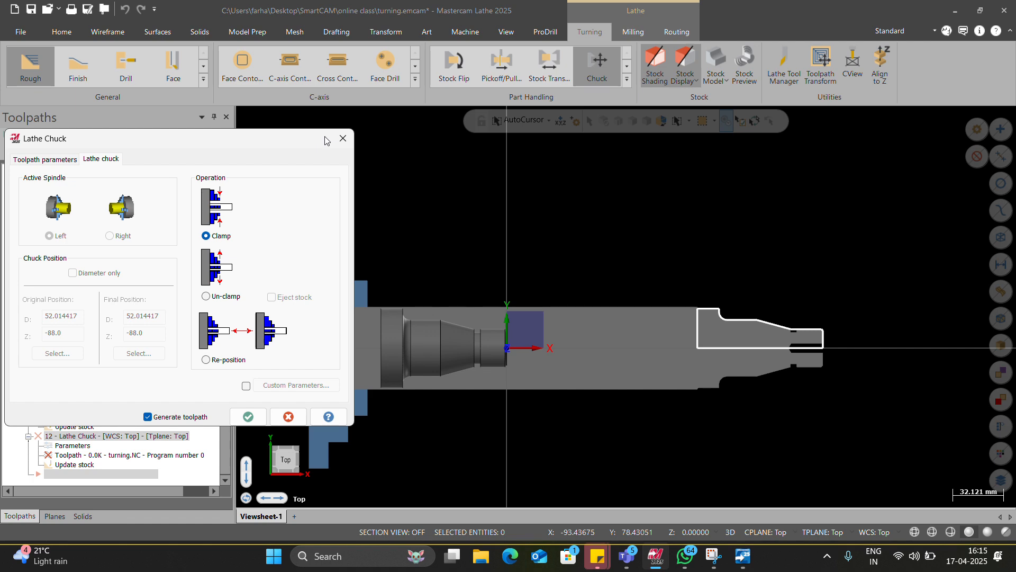
{"action": "left_click", "coordinate": [343, 139]}
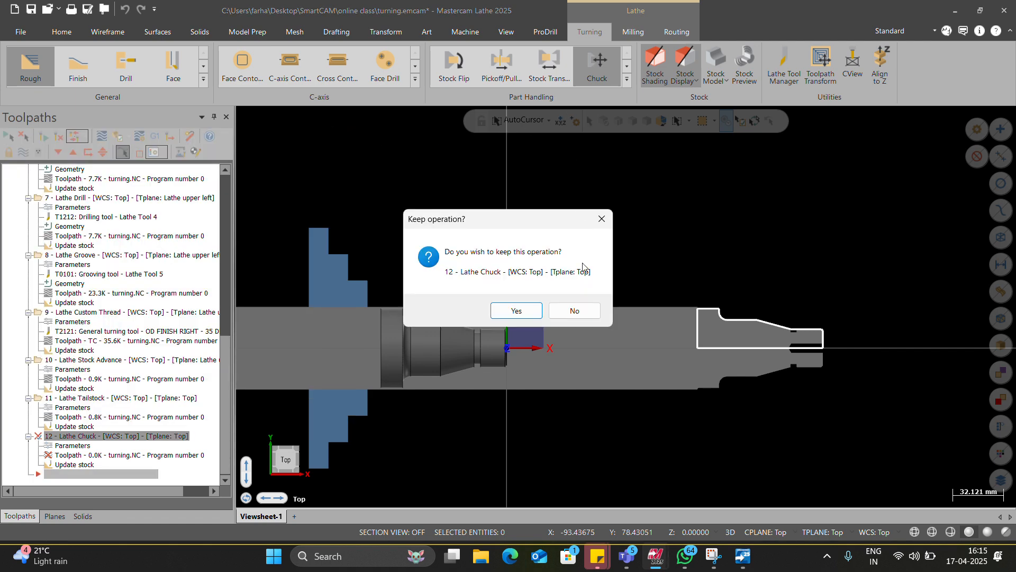
{"action": "left_click", "coordinate": [569, 309]}
Step: Look over the part handling commands and inspect the advanced stock at the Lathe Tailstock operation
{"action": "left_click", "coordinate": [627, 79]}
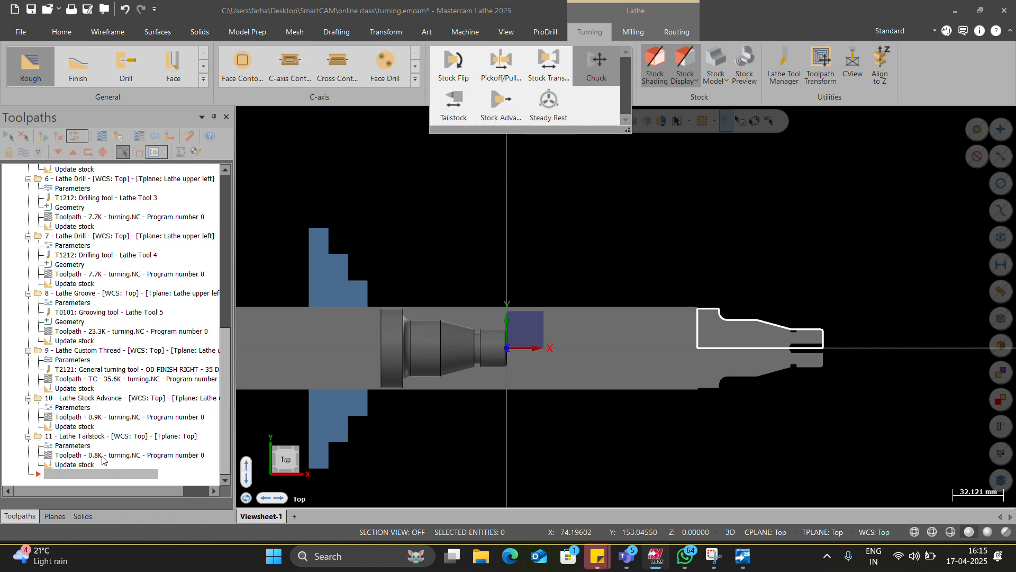
{"action": "left_click", "coordinate": [98, 437]}
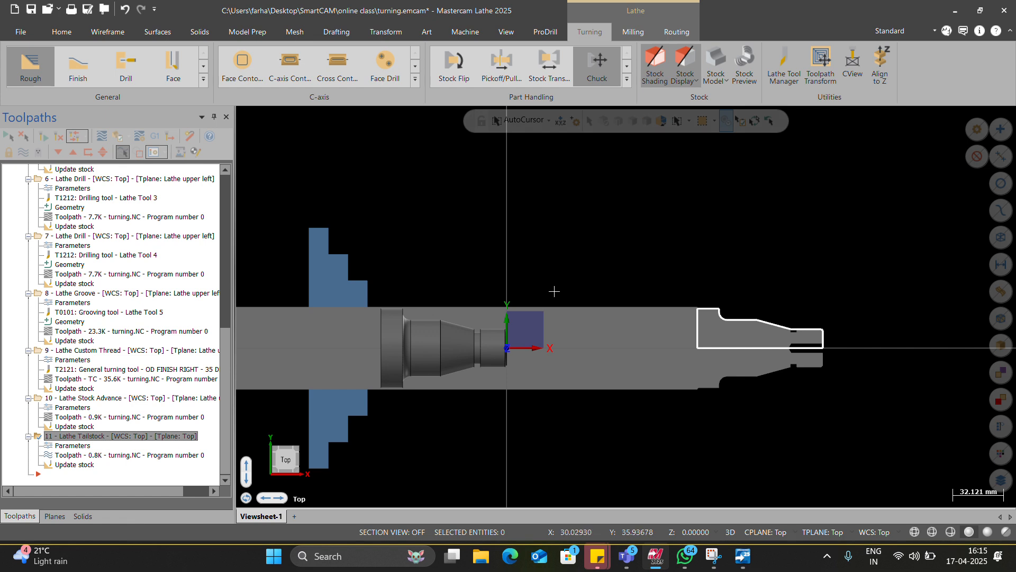
{"action": "scroll", "coordinate": [553, 291], "scroll_direction": "down", "scroll_amount": 2}
{"action": "scroll", "coordinate": [568, 404], "scroll_direction": "up", "scroll_amount": 2}
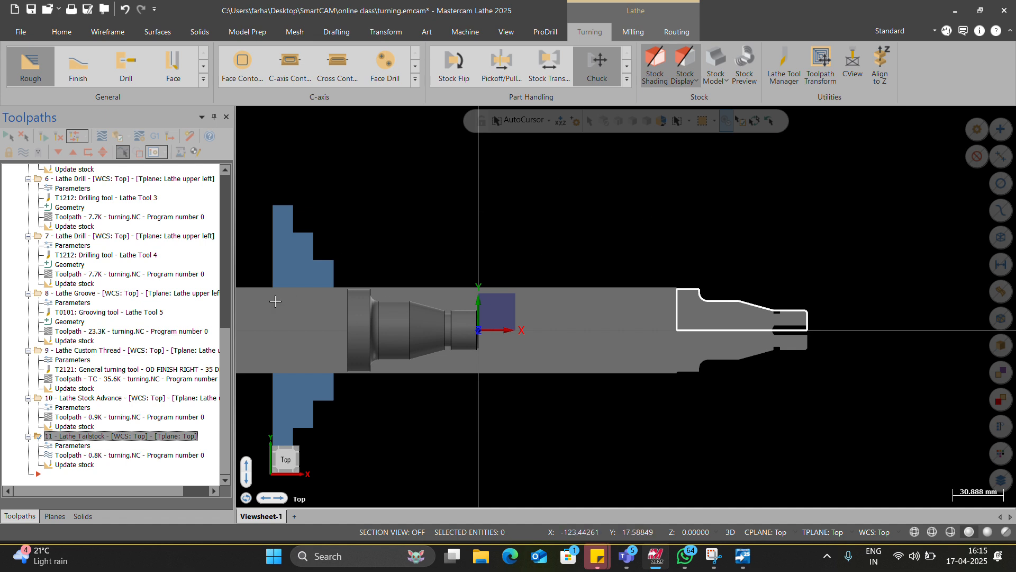
Step: Delete the Lathe Stock Advance and Lathe Tailstock operations from the toolpath group
{"action": "left_click", "coordinate": [109, 400]}
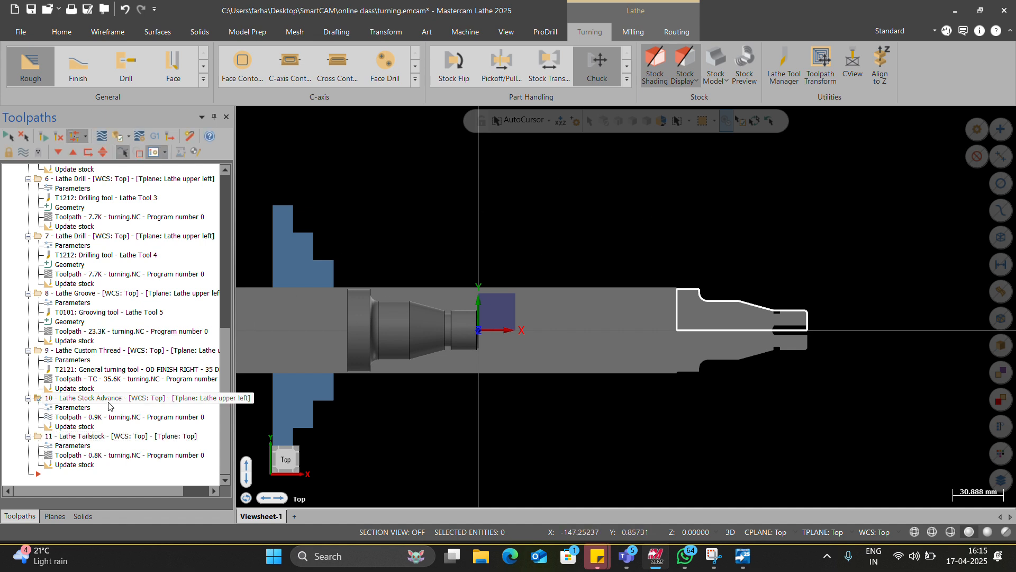
{"action": "left_click", "coordinate": [99, 437]}
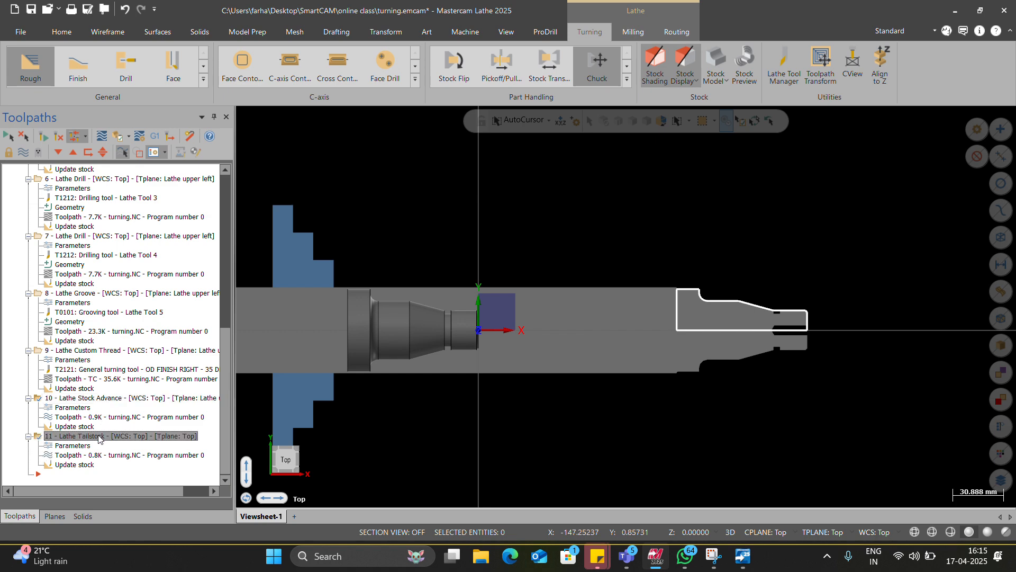
{"action": "key", "text": "Delete"}
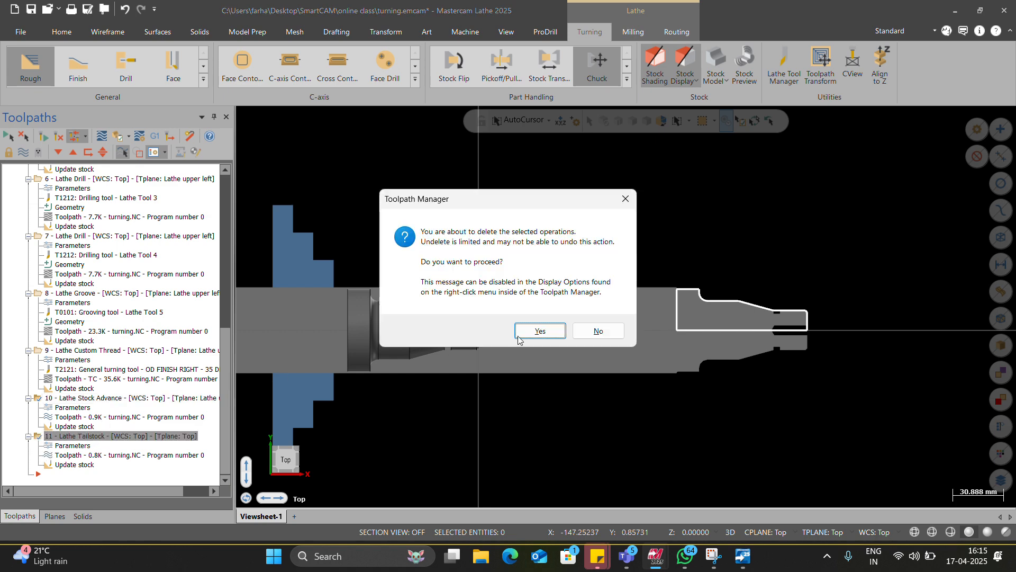
{"action": "left_click", "coordinate": [539, 331]}
Step: Delete the transferred copy of the part profile beyond the chucked stock
{"action": "left_click_drag", "start_coordinate": [651, 233], "coordinate": [838, 383]}
{"action": "key", "text": "Delete"}
{"action": "scroll", "coordinate": [544, 361], "scroll_direction": "up", "scroll_amount": 1}
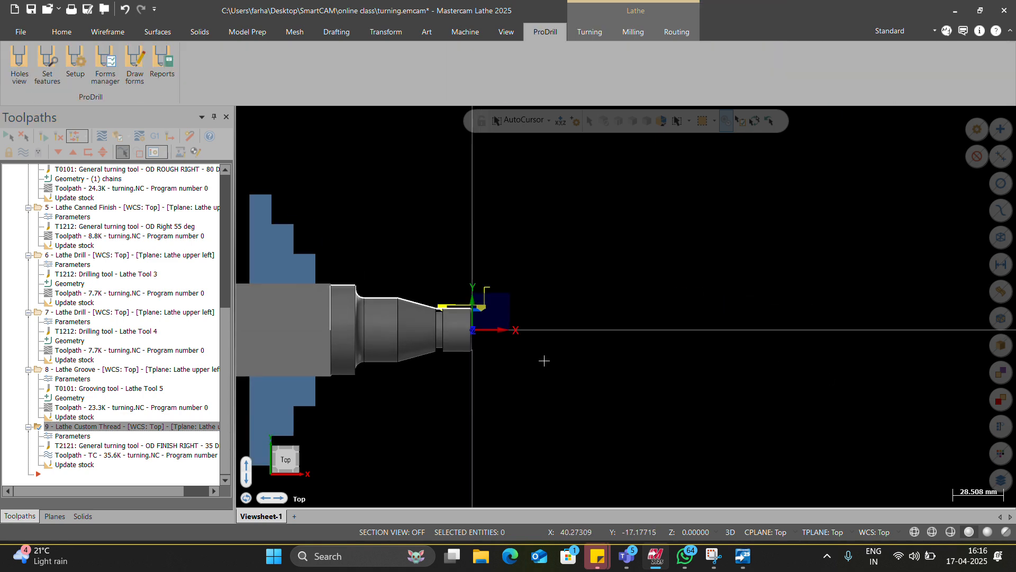
{"action": "scroll", "coordinate": [292, 42], "scroll_direction": "up", "scroll_amount": 1}
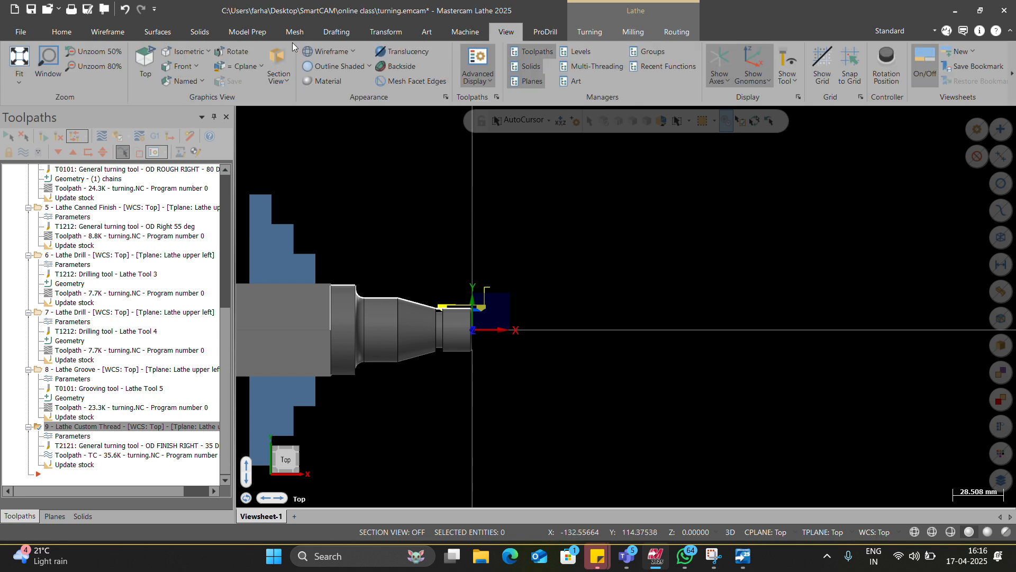
{"action": "scroll", "coordinate": [292, 42], "scroll_direction": "down", "scroll_amount": 2}
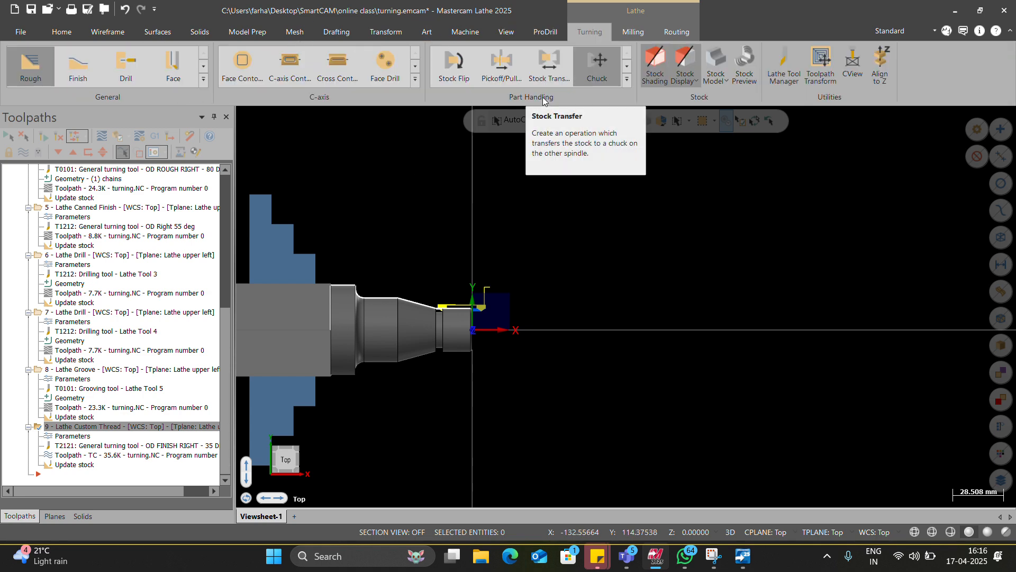
{"action": "left_click", "coordinate": [549, 66]}
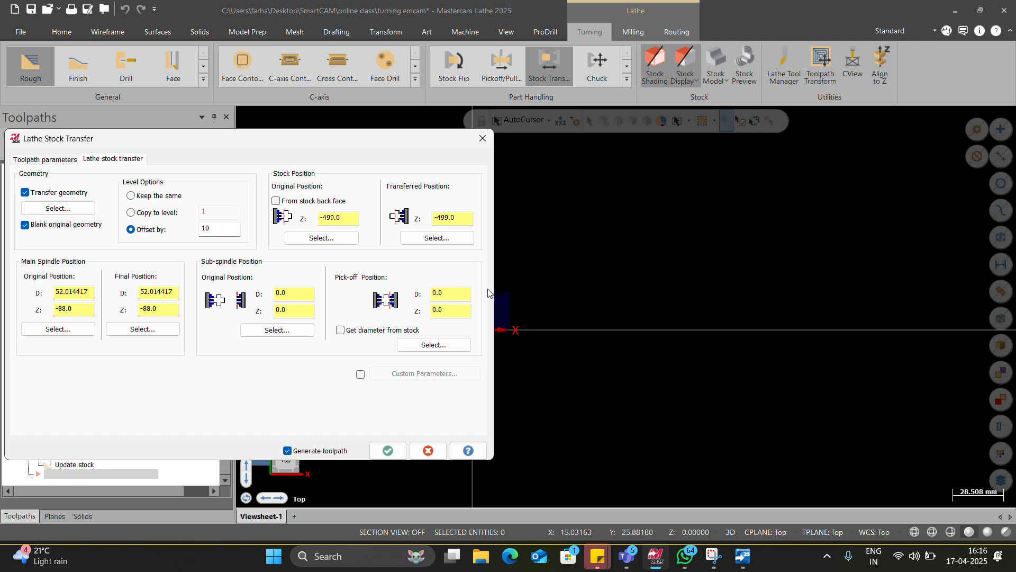
{"action": "left_click", "coordinate": [482, 138]}
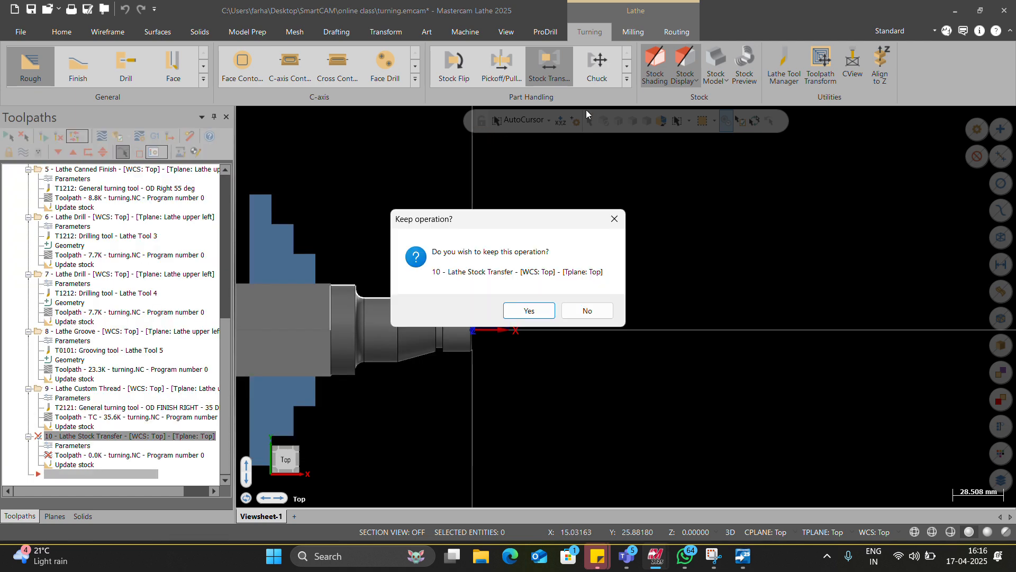
{"action": "left_click", "coordinate": [587, 311]}
{"action": "left_click", "coordinate": [626, 79]}
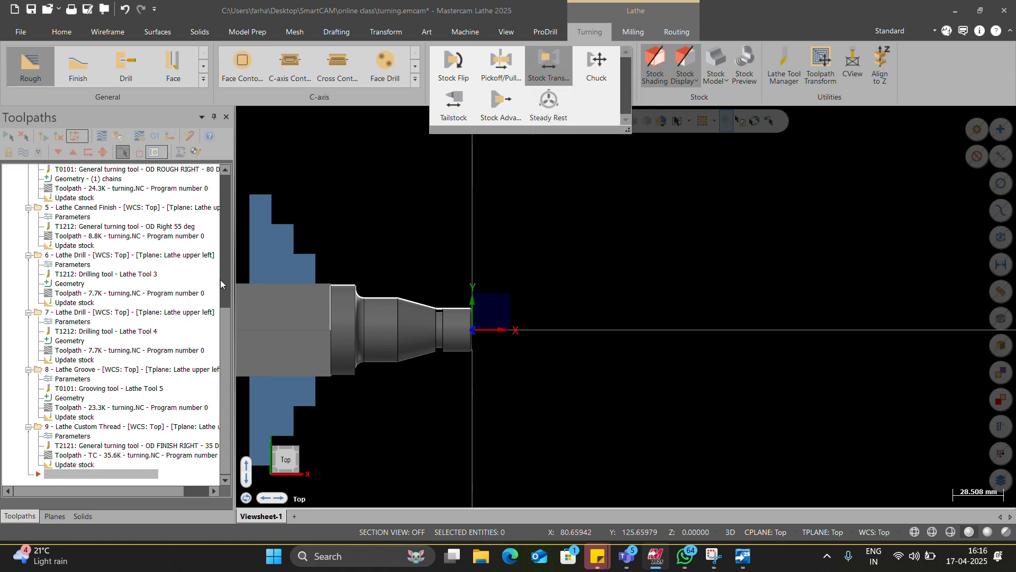
Step: Open the machine group's stock setup and review the tailstock center's diameter, length, angle and axis position
{"action": "left_click_drag", "start_coordinate": [221, 312], "coordinate": [210, 172]}
{"action": "left_click", "coordinate": [68, 208]}
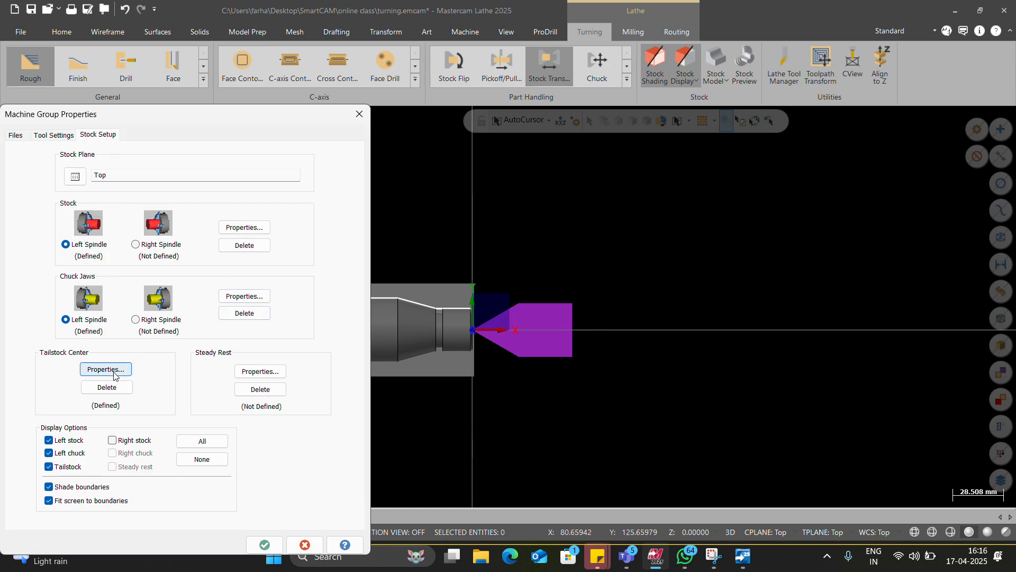
{"action": "left_click", "coordinate": [113, 374]}
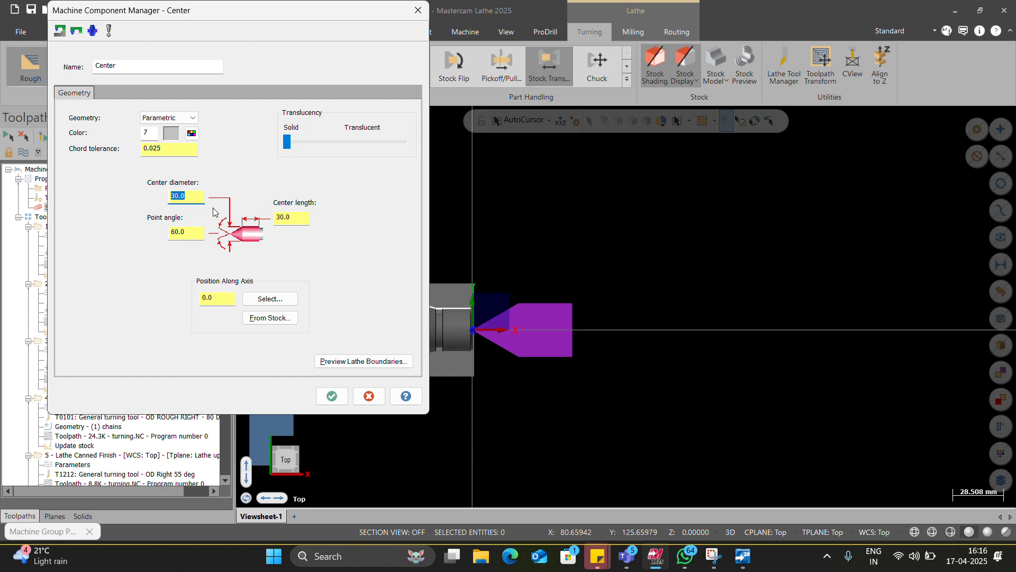
{"action": "left_click", "coordinate": [331, 396]}
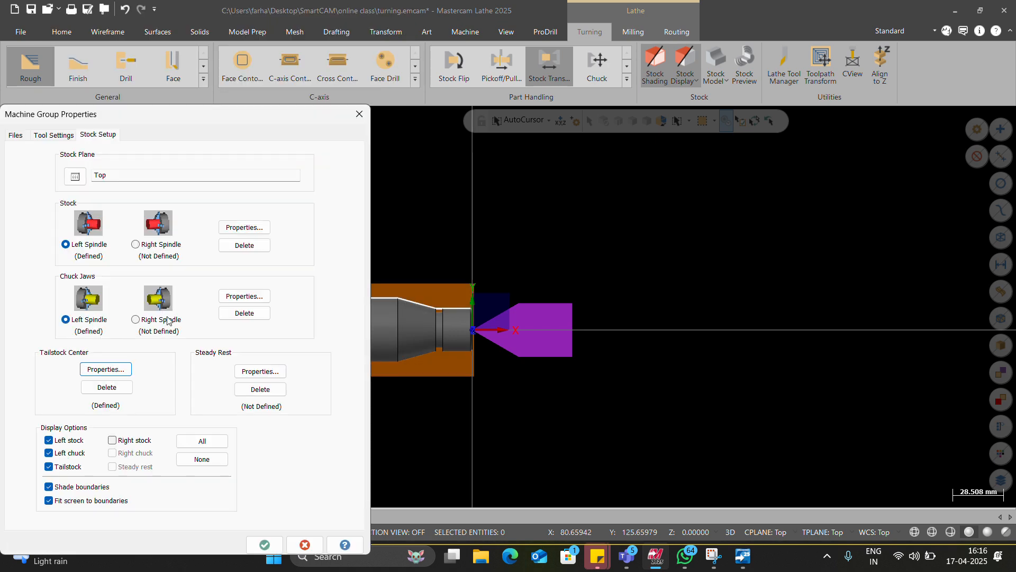
Step: Set the left spindle stock's length to 110 mm and preview its lathe boundaries
{"action": "left_click", "coordinate": [244, 228]}
{"action": "key", "text": "Tab"}
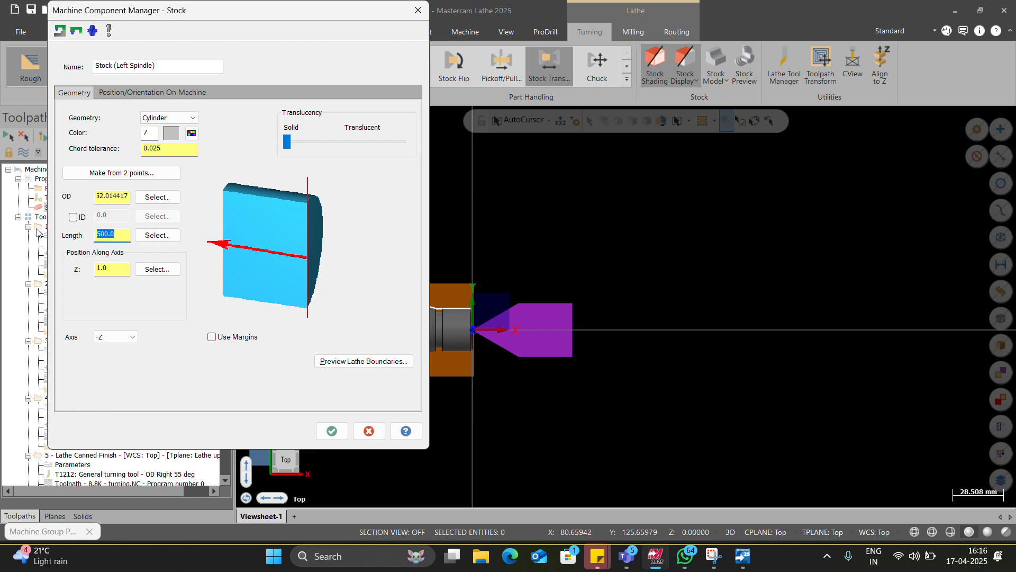
{"action": "type", "text": "110"}
{"action": "left_click", "coordinate": [355, 362]}
{"action": "key", "text": "Return"}
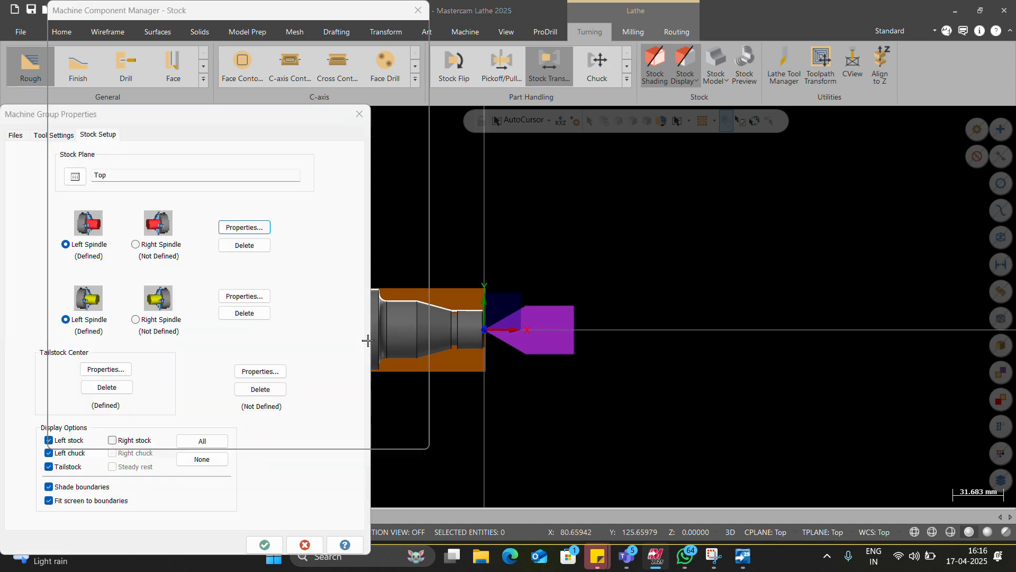
{"action": "left_click", "coordinate": [332, 430]}
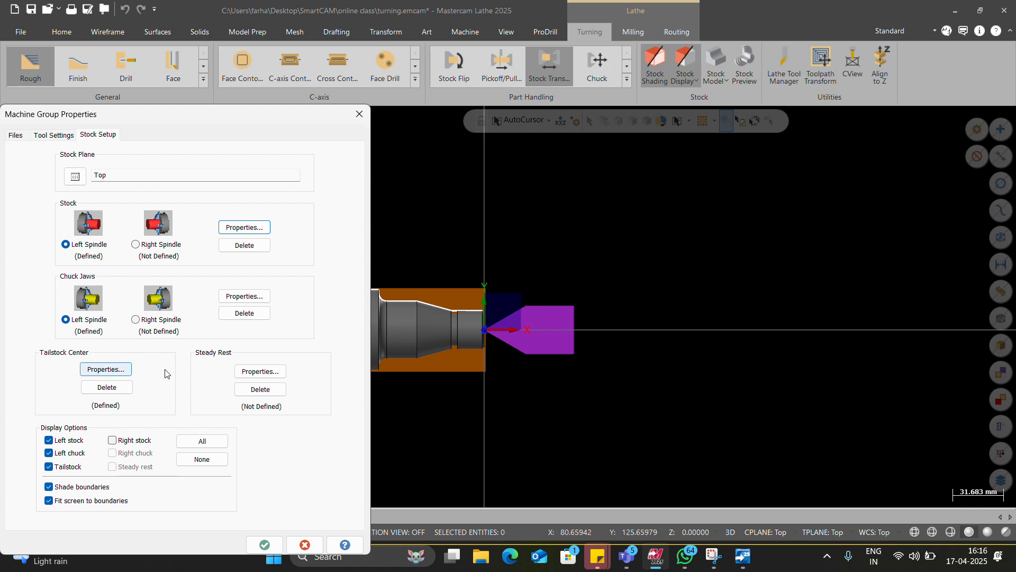
Step: Check the steady rest properties, apply the stock setup and abort the toolpath regeneration at the tailstock collision
{"action": "left_click", "coordinate": [256, 372]}
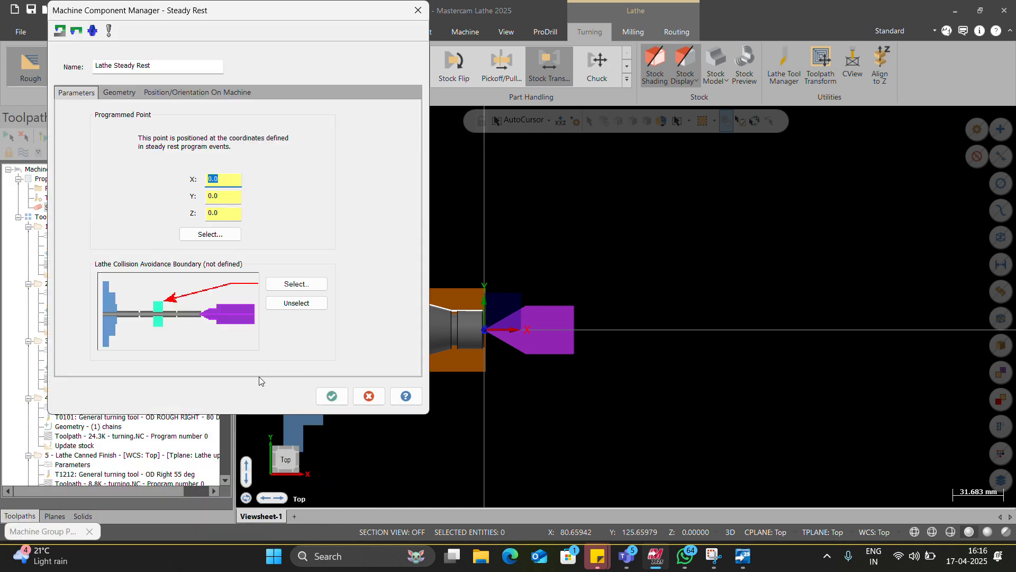
{"action": "type", "text": "`"}
{"action": "left_click", "coordinate": [342, 401]}
{"action": "left_click", "coordinate": [264, 544]}
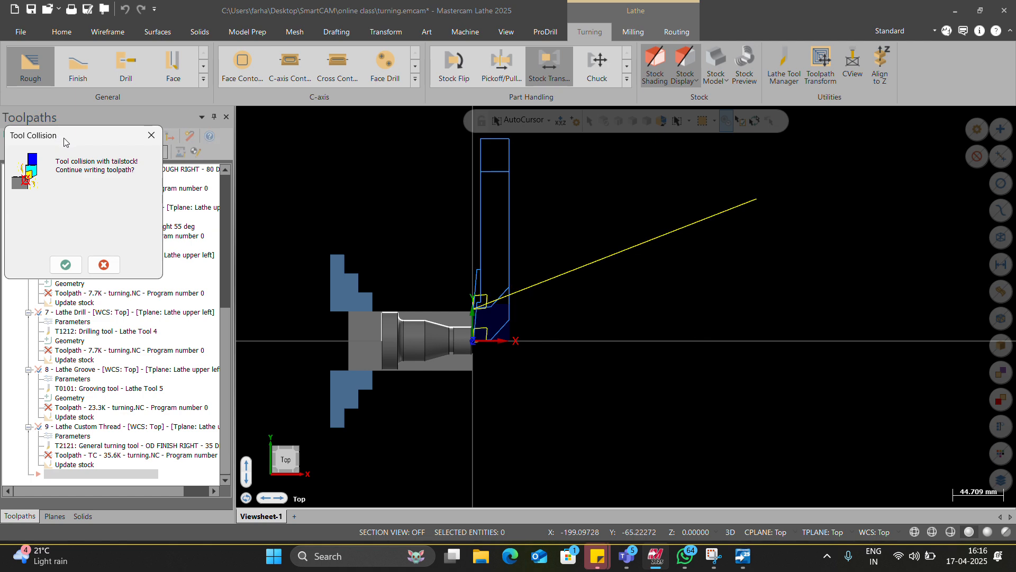
{"action": "left_click", "coordinate": [151, 135]}
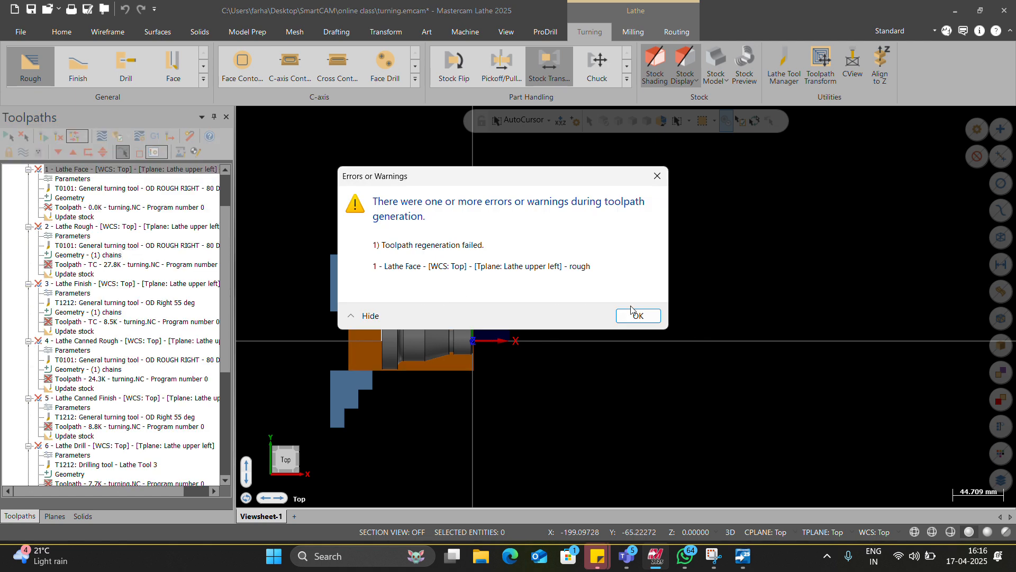
{"action": "left_click", "coordinate": [638, 316]}
Step: Check the tailstock center's properties and turn off the tailstock display in the stock setup
{"action": "left_click", "coordinate": [65, 214]}
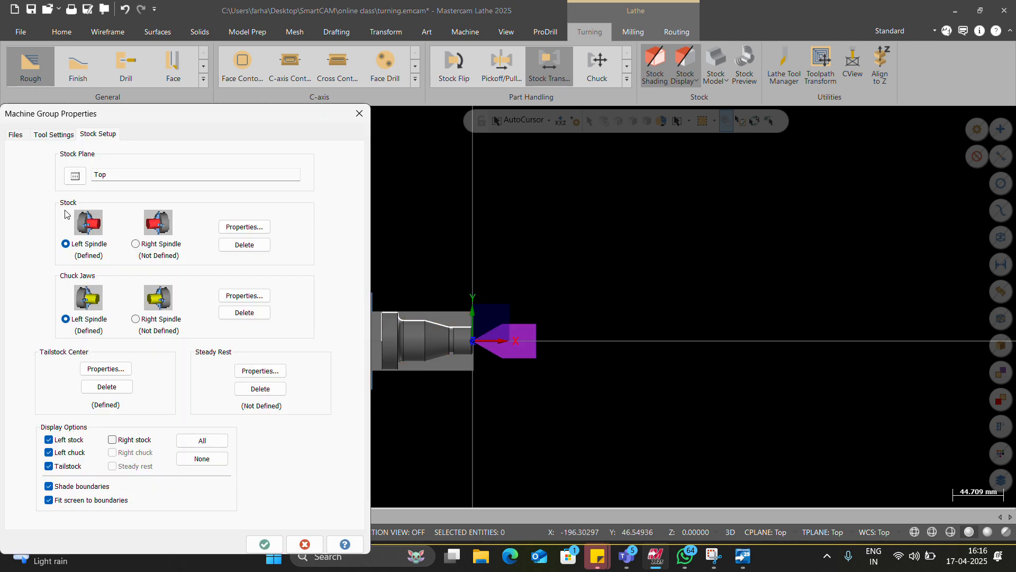
{"action": "left_click", "coordinate": [106, 369]}
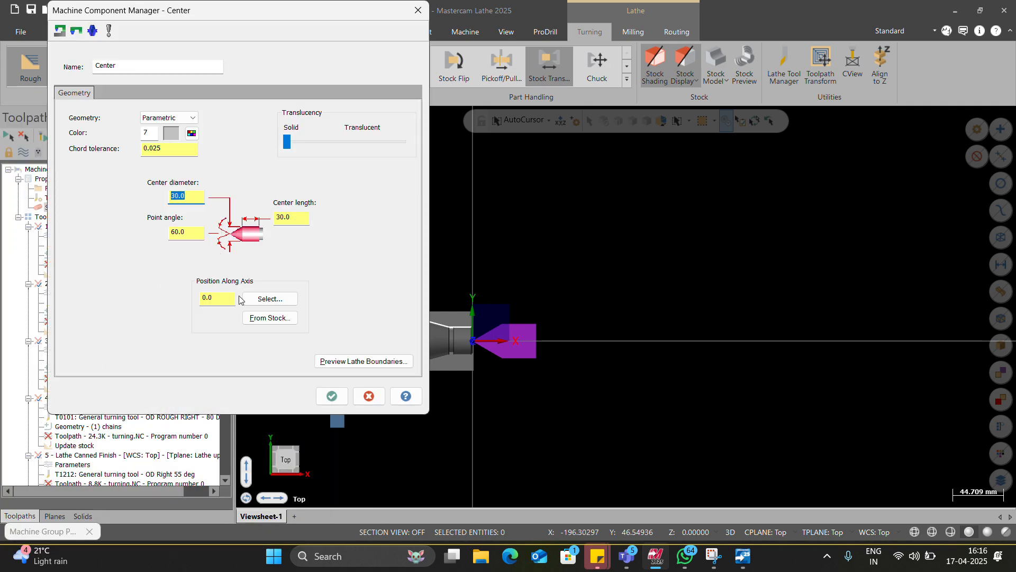
{"action": "left_click", "coordinate": [331, 396]}
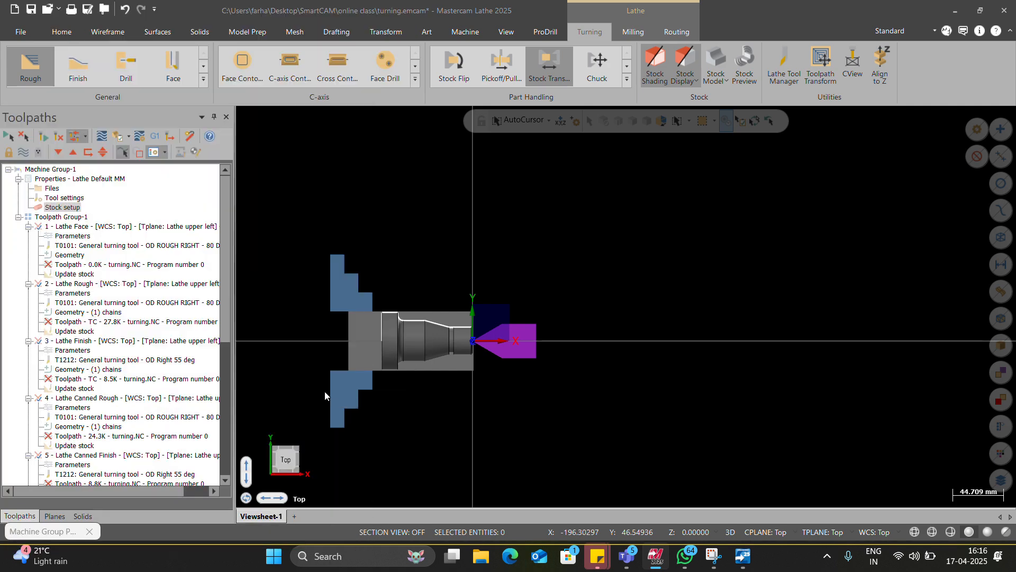
{"action": "left_click", "coordinate": [68, 466]}
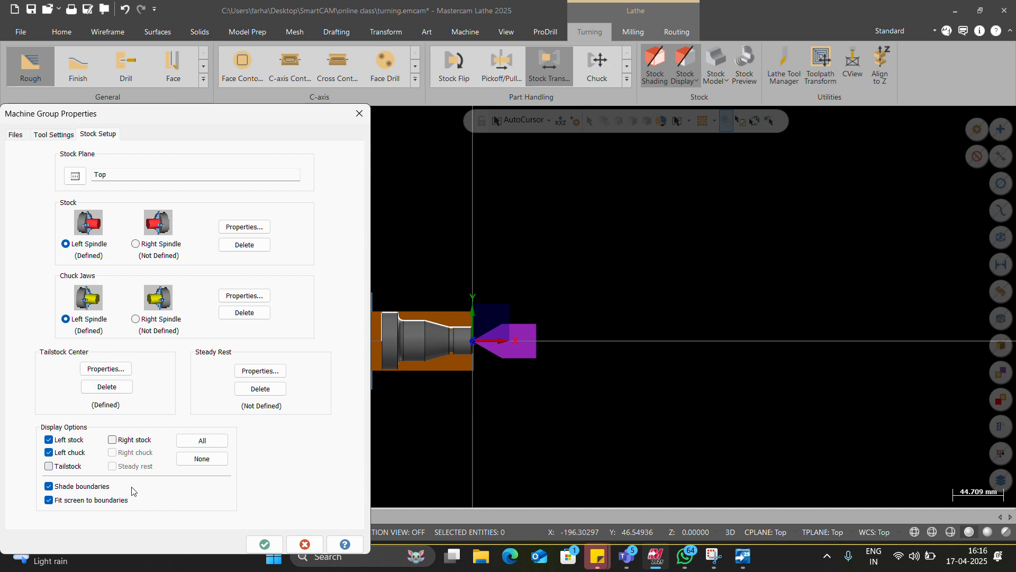
{"action": "left_click", "coordinate": [265, 544]}
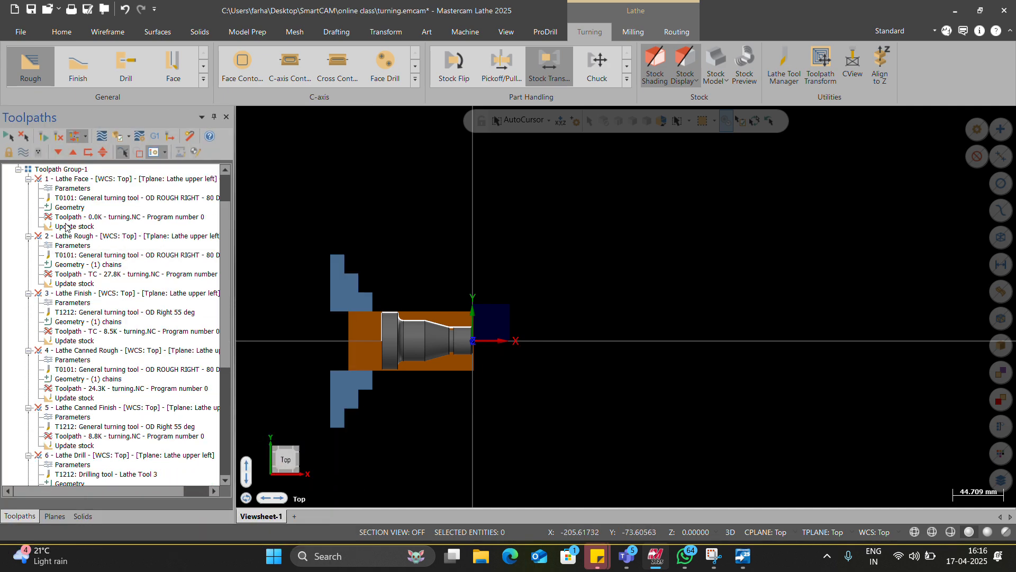
Step: Regenerate all invalid lathe operations, continuing to write the toolpaths despite the tailstock collisions
{"action": "scroll", "coordinate": [66, 223], "scroll_direction": "up", "scroll_amount": 2}
{"action": "left_click", "coordinate": [46, 139]}
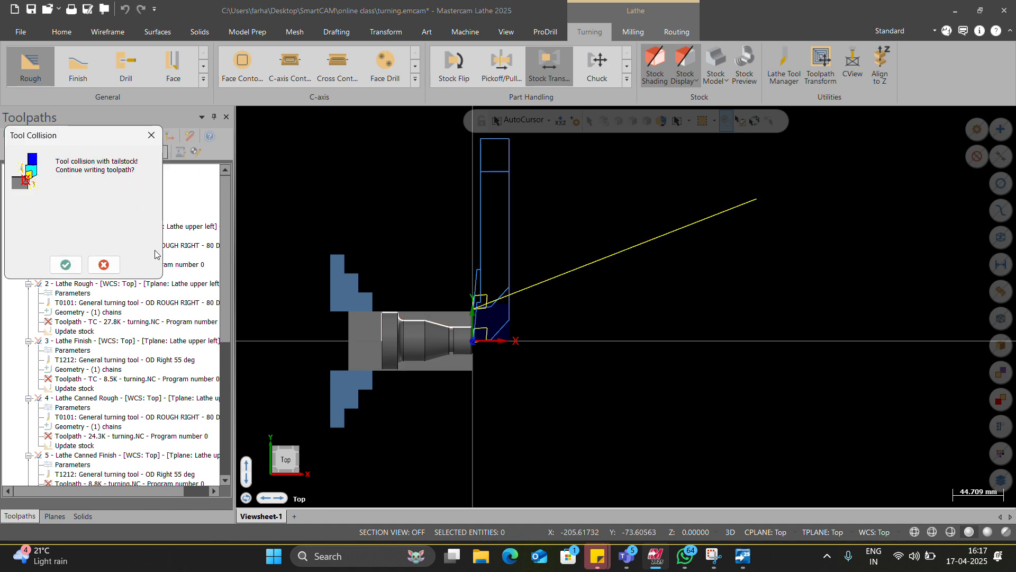
{"action": "left_click", "coordinate": [61, 269]}
{"action": "left_click", "coordinate": [65, 264]}
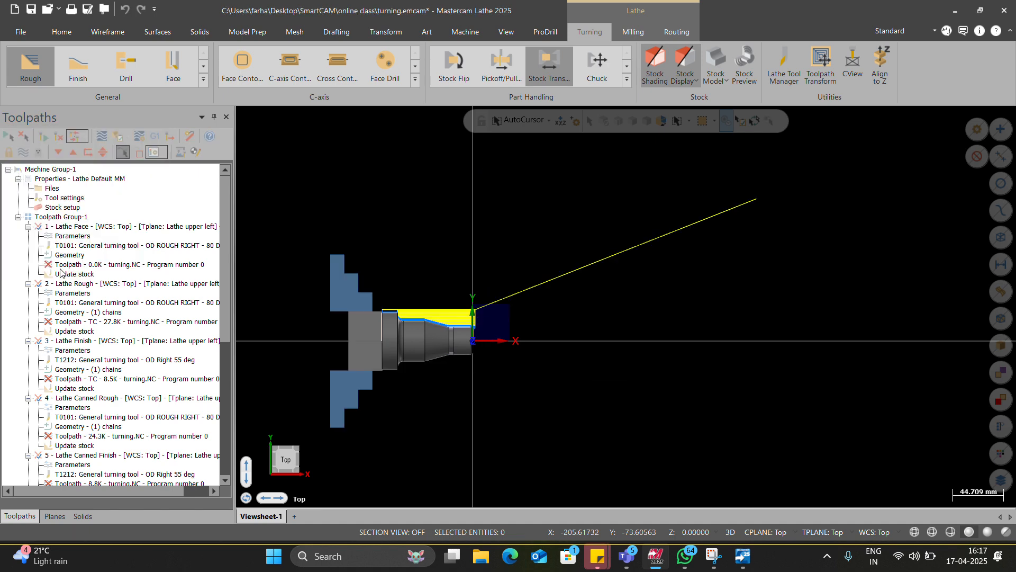
{"action": "left_click", "coordinate": [61, 269]}
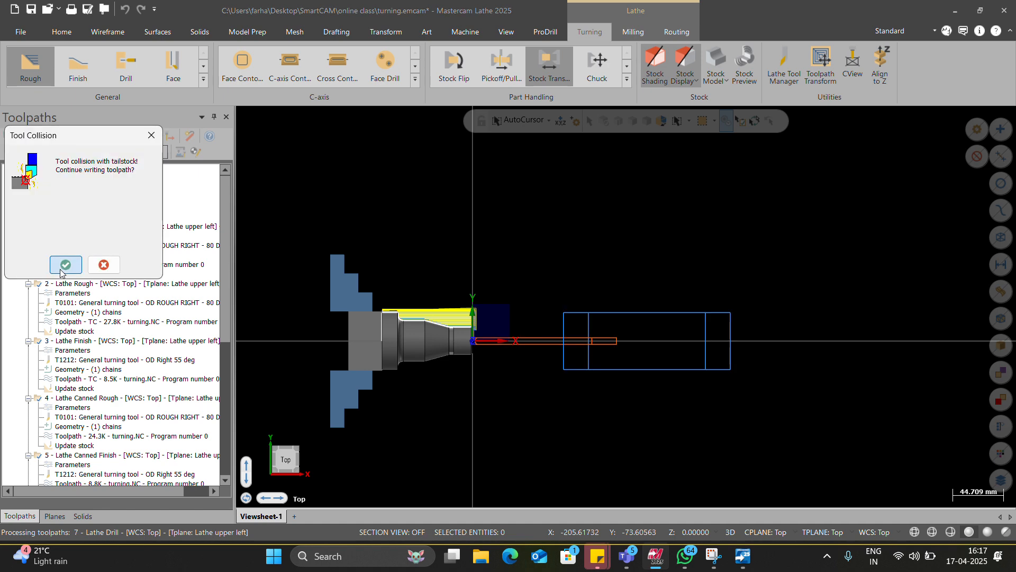
{"action": "left_click", "coordinate": [61, 269]}
Step: Start a Stock Transfer operation and pick the sub-spindle pick-off position on the part profile at D 35.631722, Z -60.71715
{"action": "scroll", "coordinate": [109, 425], "scroll_direction": "down", "scroll_amount": 9}
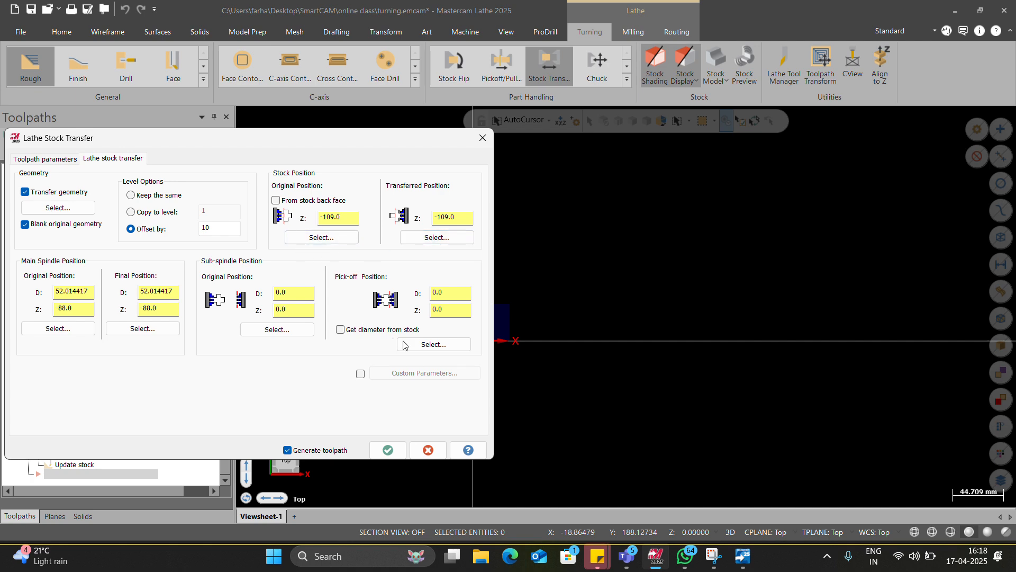
{"action": "left_click", "coordinate": [422, 344]}
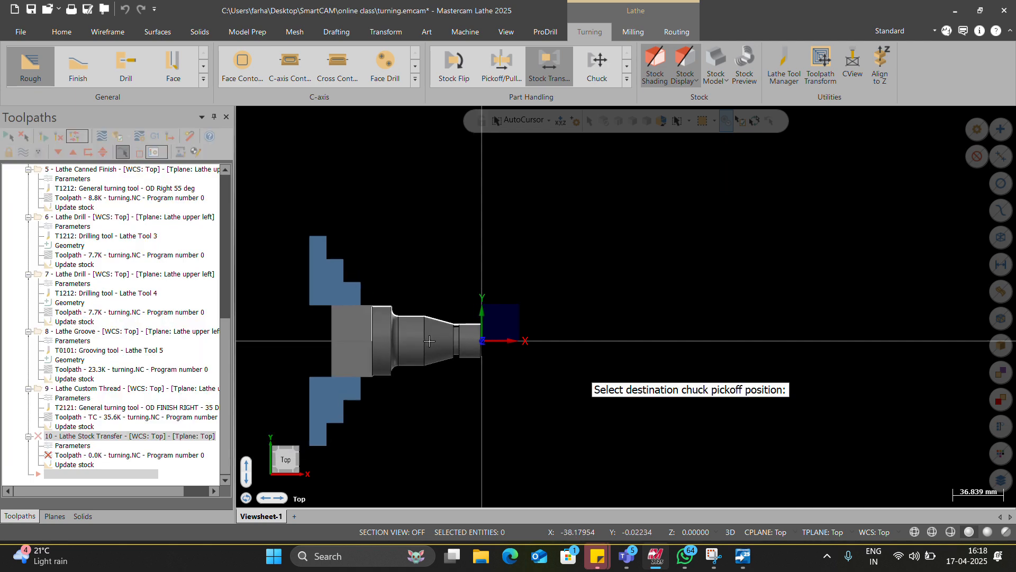
{"action": "scroll", "coordinate": [416, 310], "scroll_direction": "up", "scroll_amount": 2}
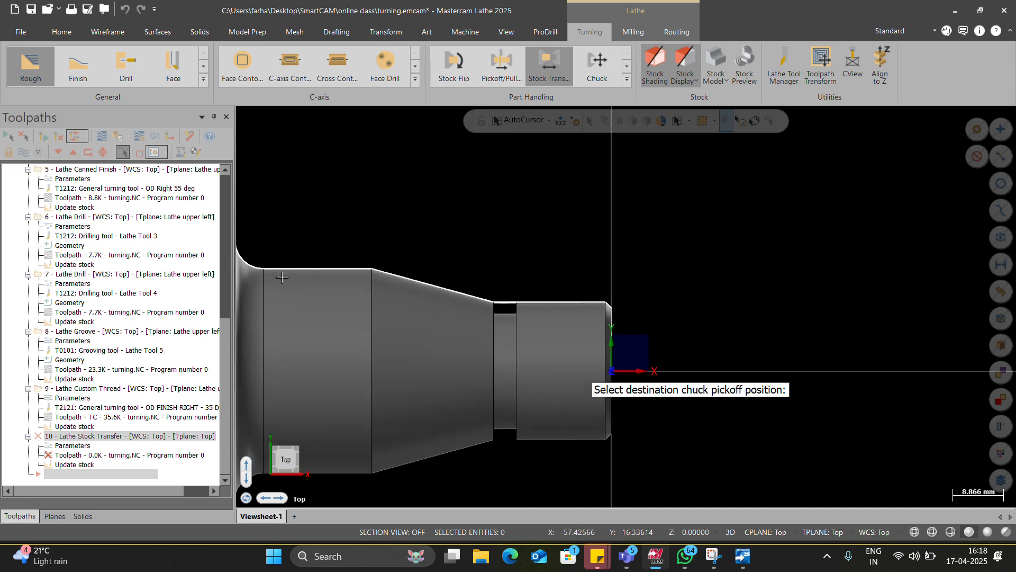
{"action": "left_click", "coordinate": [266, 273]}
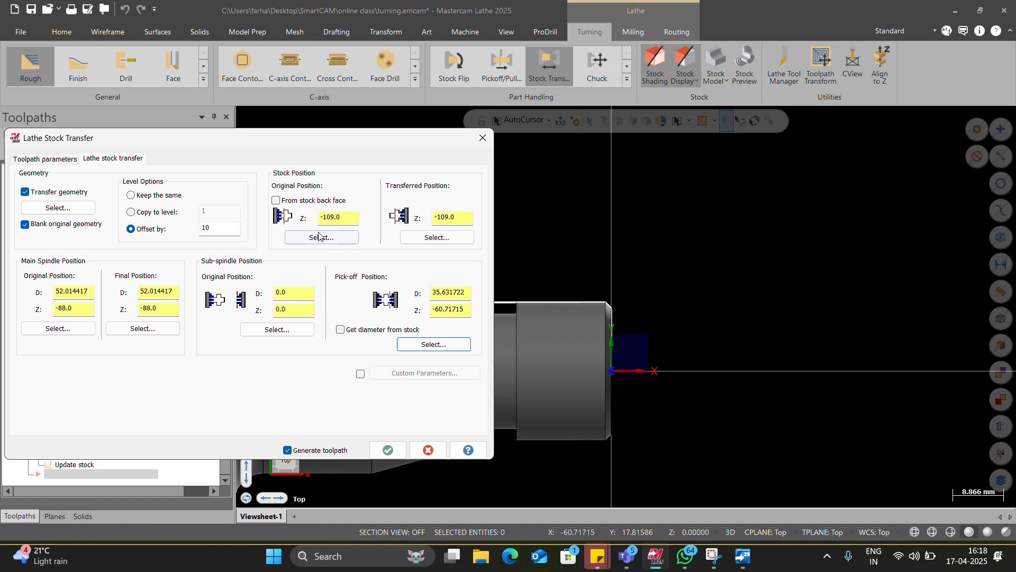
Step: Take the original stock position from the stock back face and generate the Stock Transfer without selecting geometry
{"action": "left_click", "coordinate": [292, 204]}
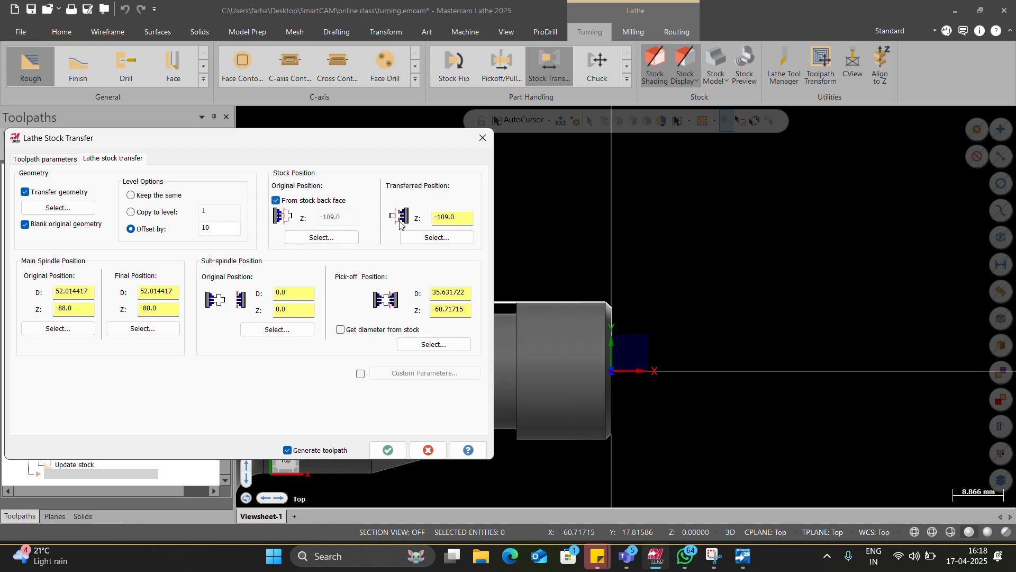
{"action": "left_click_drag", "start_coordinate": [457, 218], "coordinate": [393, 212]}
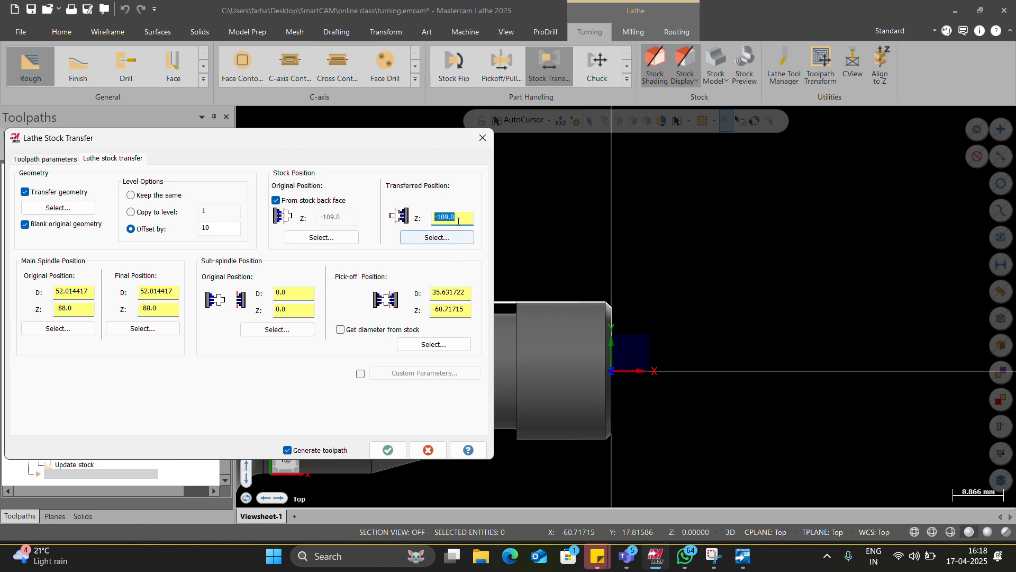
{"action": "left_click", "coordinate": [388, 449]}
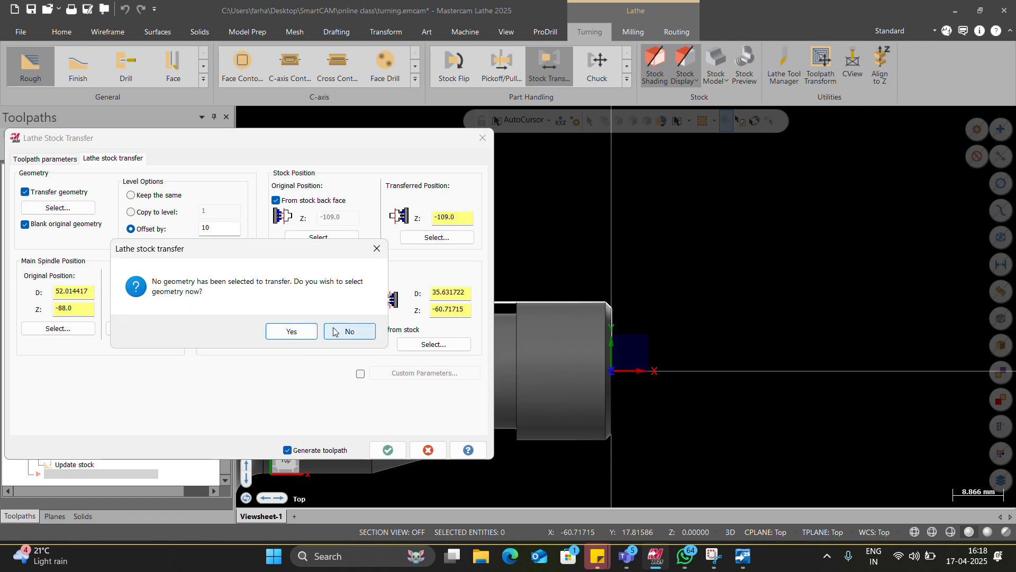
{"action": "left_click", "coordinate": [349, 331]}
{"action": "scroll", "coordinate": [479, 325], "scroll_direction": "down", "scroll_amount": 4}
{"action": "scroll", "coordinate": [479, 324], "scroll_direction": "down", "scroll_amount": 5}
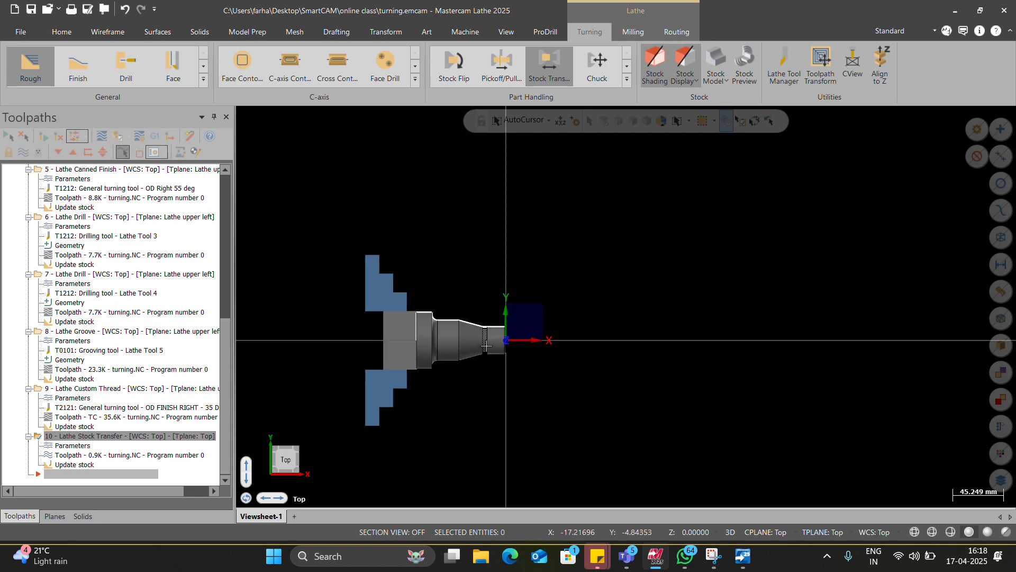
Step: Review the Lathe Stock Transfer operation's parameters without changes and delete the operation from the toolpath group
{"action": "left_click", "coordinate": [80, 444]}
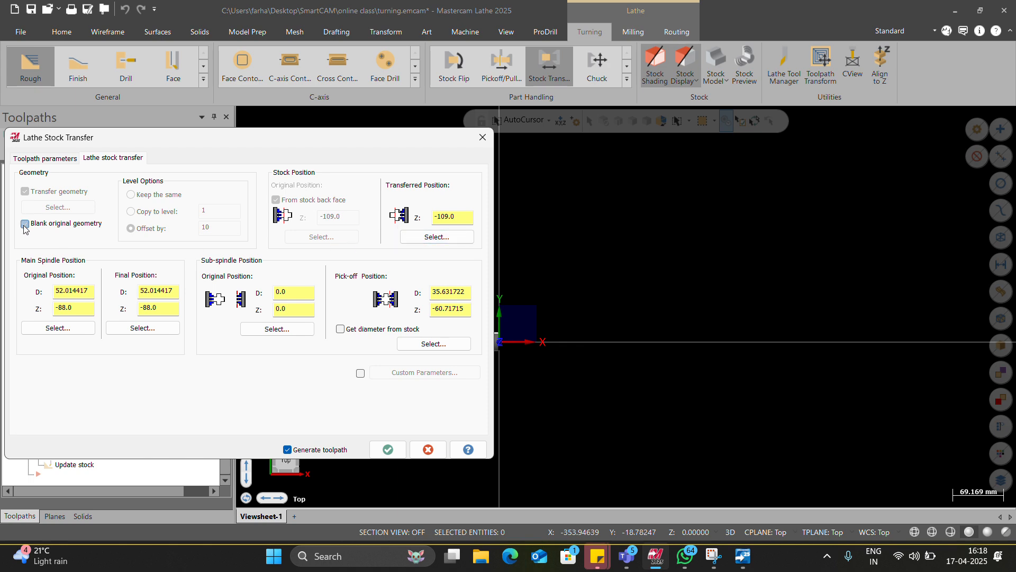
{"action": "left_click", "coordinate": [417, 448]}
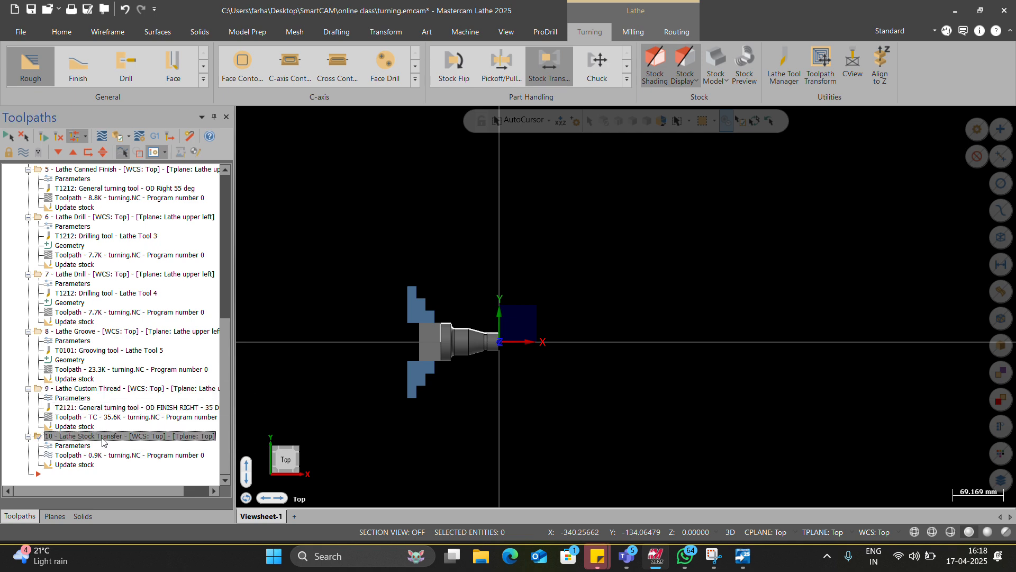
{"action": "key", "text": "Delete"}
{"action": "left_click", "coordinate": [538, 332]}
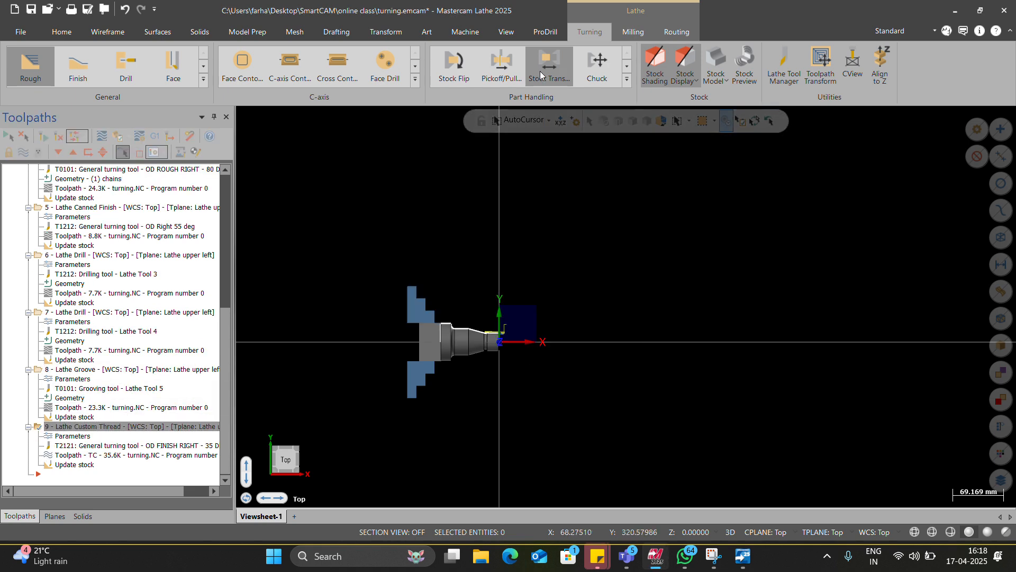
Step: Start a new Stock Transfer operation and select the turned part profile as the geometry to transfer
{"action": "left_click", "coordinate": [548, 66]}
{"action": "left_click", "coordinate": [47, 207]}
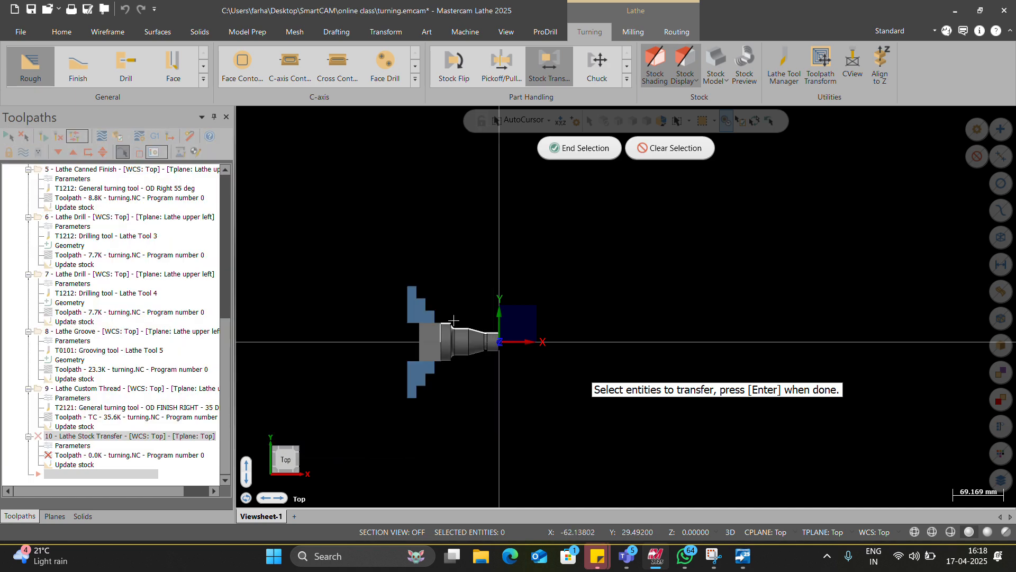
{"action": "scroll", "coordinate": [619, 379], "scroll_direction": "up", "scroll_amount": 2}
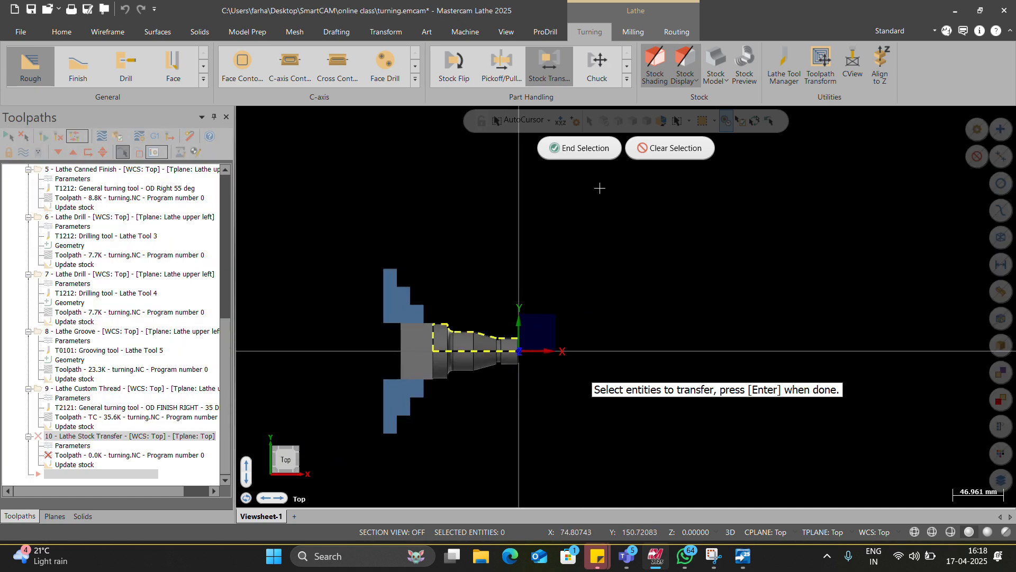
{"action": "left_click", "coordinate": [580, 148]}
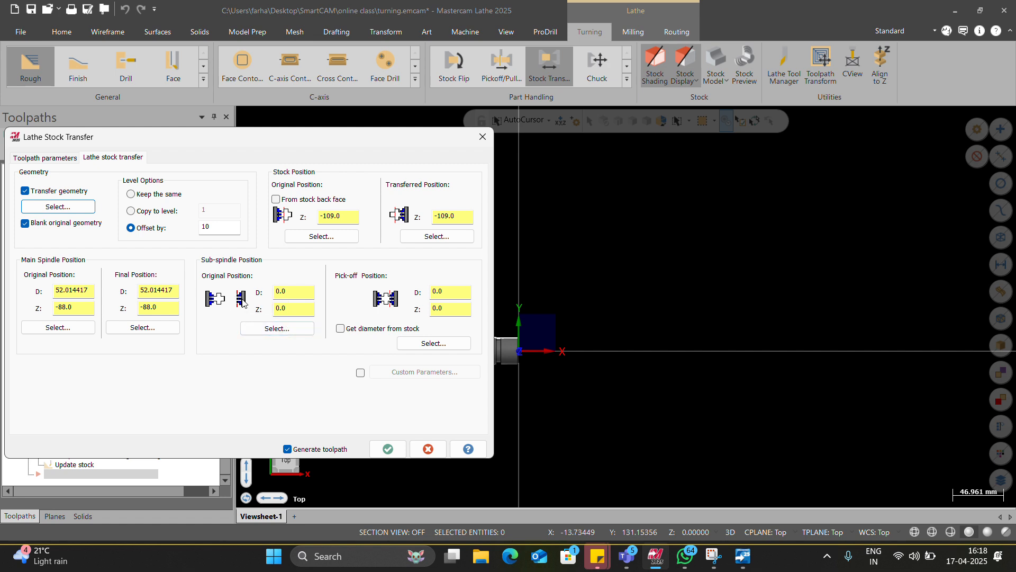
Step: Pick the sub-spindle's original position on the part profile at D 35.631722, Z -41.770699
{"action": "left_click_drag", "start_coordinate": [291, 291], "coordinate": [272, 293]}
{"action": "left_click", "coordinate": [288, 329]}
{"action": "scroll", "coordinate": [442, 318], "scroll_direction": "up", "scroll_amount": 5}
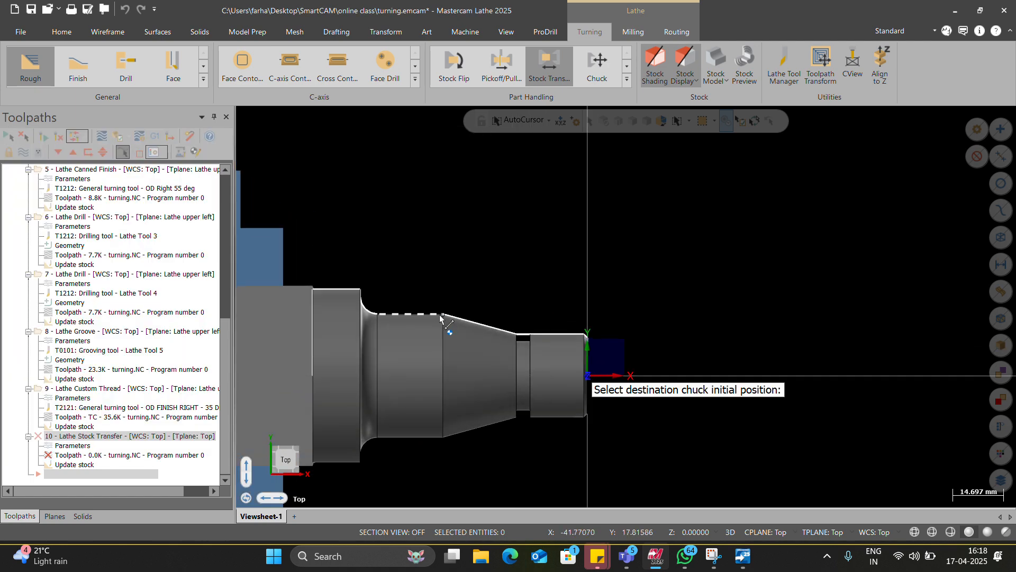
{"action": "left_click", "coordinate": [439, 315]}
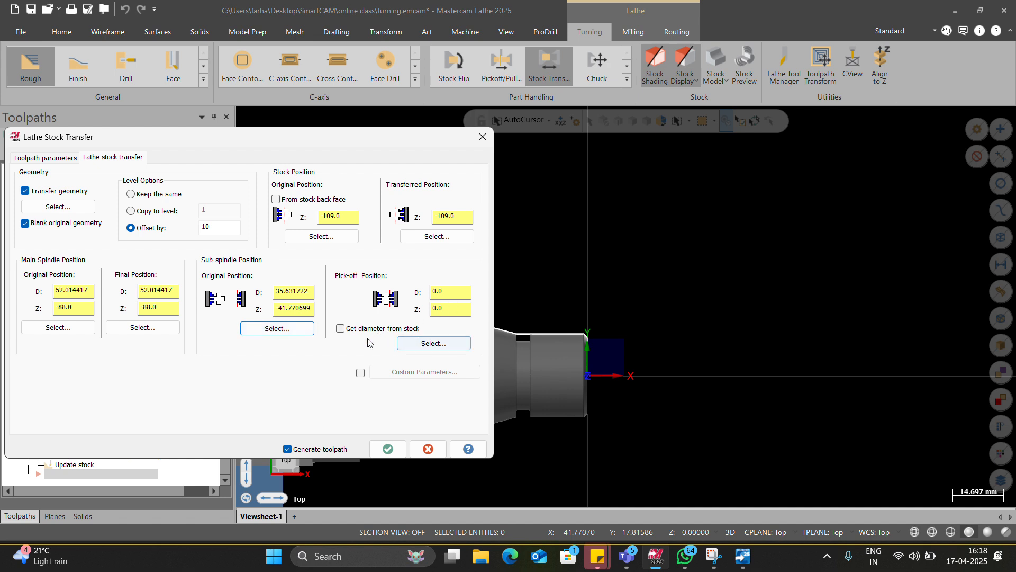
Step: Take the pick-off diameter from the stock and pick the sub-spindle pick-off position on the part profile at Z -60.71715
{"action": "left_click", "coordinate": [341, 329]}
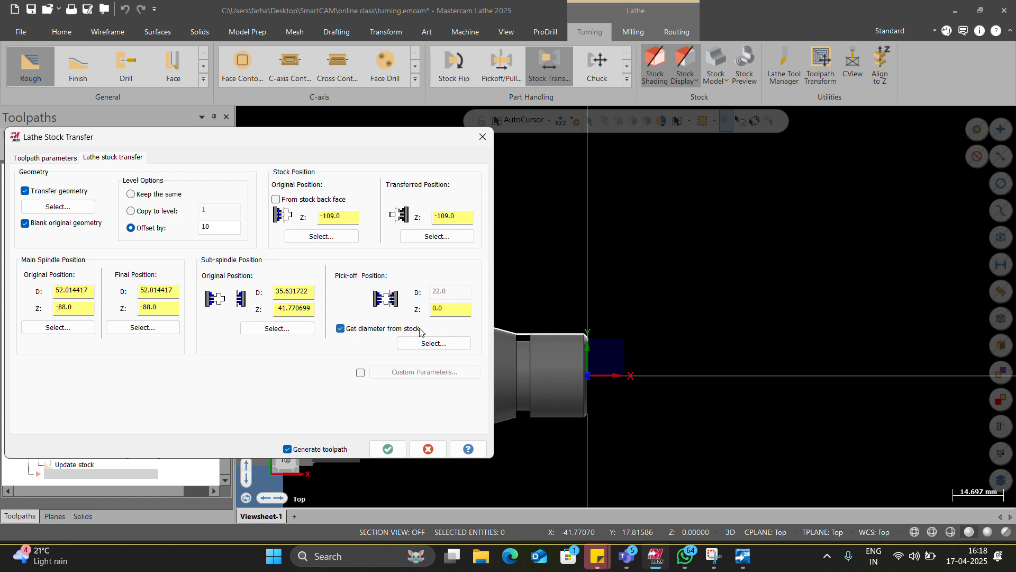
{"action": "left_click", "coordinate": [434, 343]}
{"action": "scroll", "coordinate": [443, 311], "scroll_direction": "up", "scroll_amount": 3}
{"action": "scroll", "coordinate": [443, 311], "scroll_direction": "up", "scroll_amount": 1}
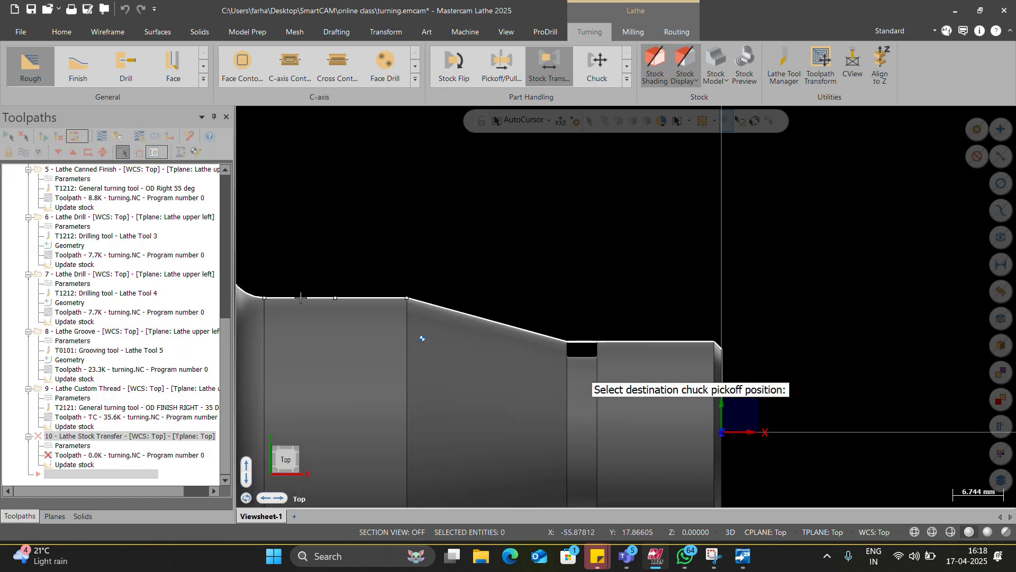
{"action": "scroll", "coordinate": [541, 346], "scroll_direction": "down", "scroll_amount": 2}
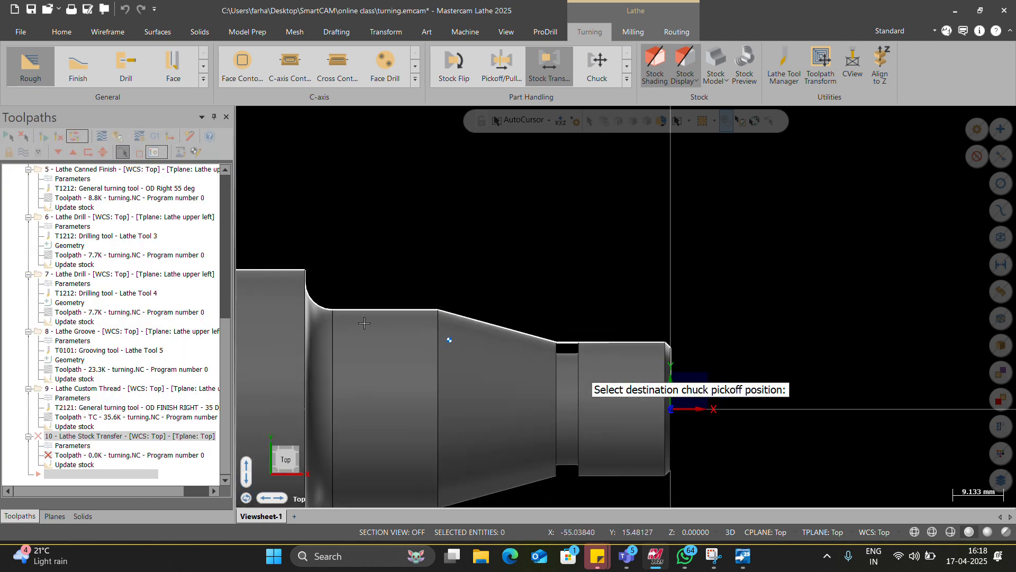
{"action": "left_click", "coordinate": [339, 314]}
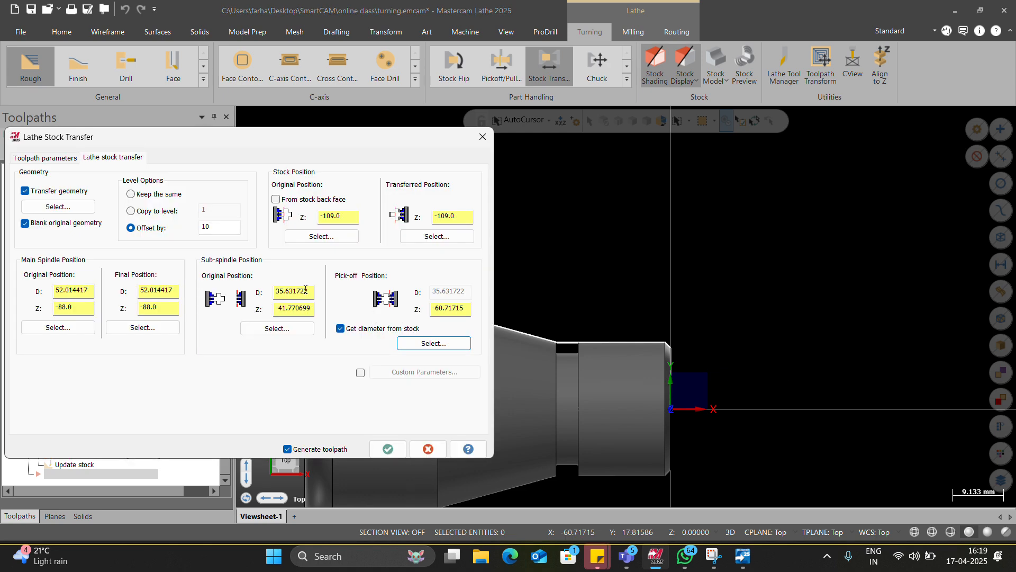
Step: Set the sub-spindle's original position to D 0 and Z 0, and generate the Stock Transfer operation
{"action": "left_click_drag", "start_coordinate": [311, 290], "coordinate": [252, 295]}
{"action": "type", "text": "0"}
{"action": "left_click_drag", "start_coordinate": [309, 308], "coordinate": [247, 312]}
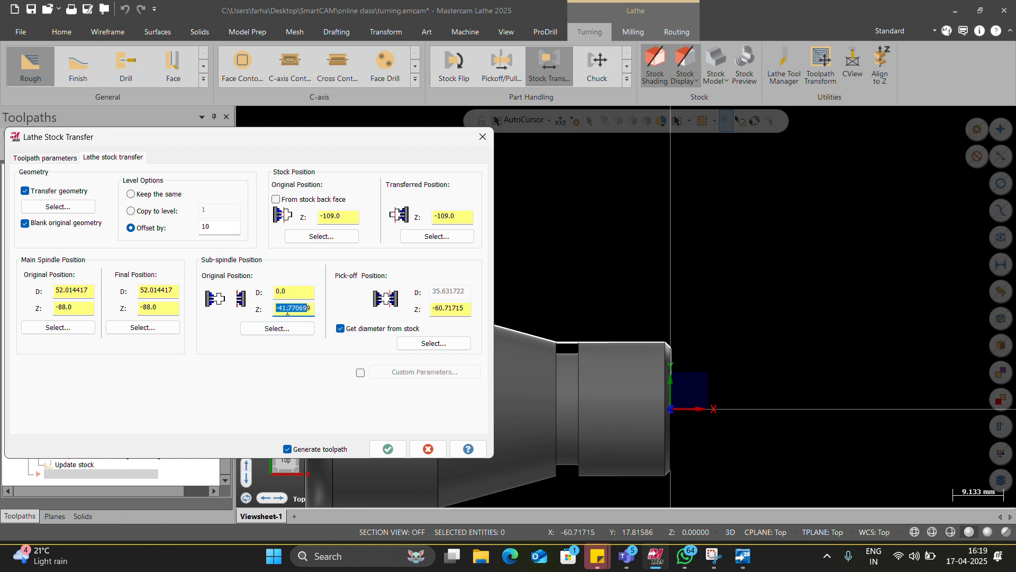
{"action": "type", "text": "0"}
{"action": "left_click", "coordinate": [460, 217]}
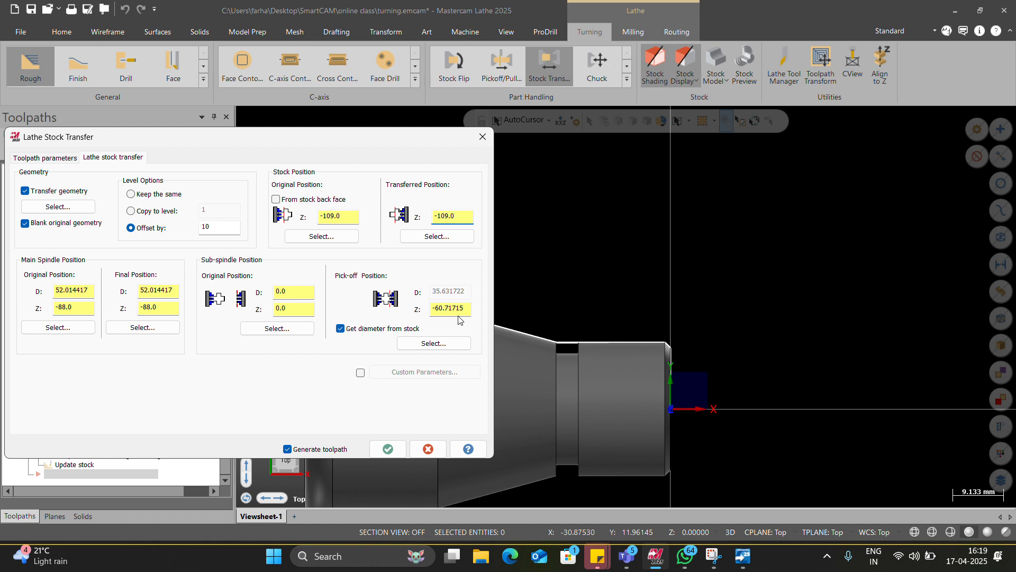
{"action": "left_click_drag", "start_coordinate": [459, 217], "coordinate": [383, 214]}
{"action": "left_click", "coordinate": [388, 449]}
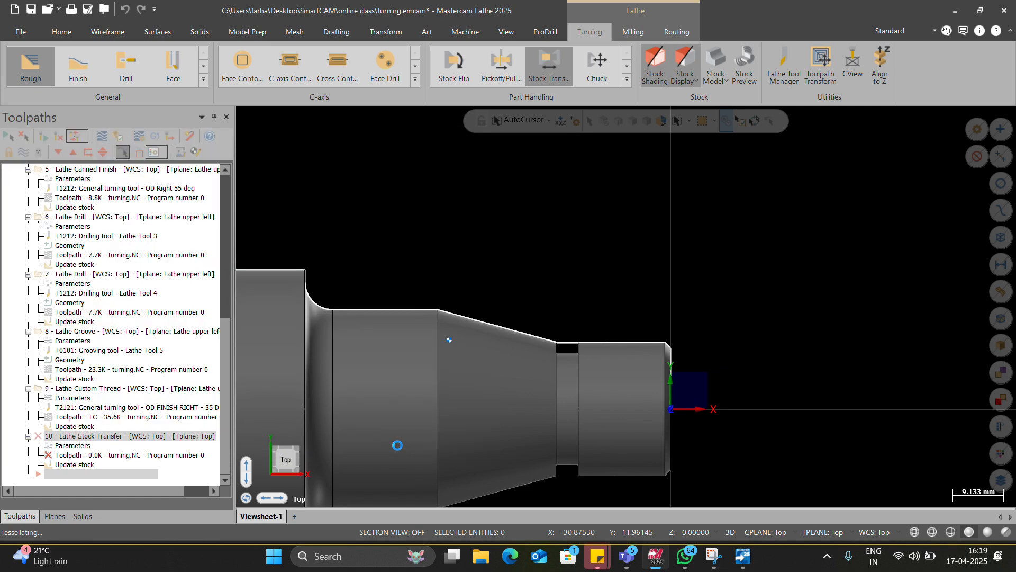
{"action": "scroll", "coordinate": [517, 324], "scroll_direction": "down", "scroll_amount": 3}
{"action": "scroll", "coordinate": [413, 403], "scroll_direction": "down", "scroll_amount": 4}
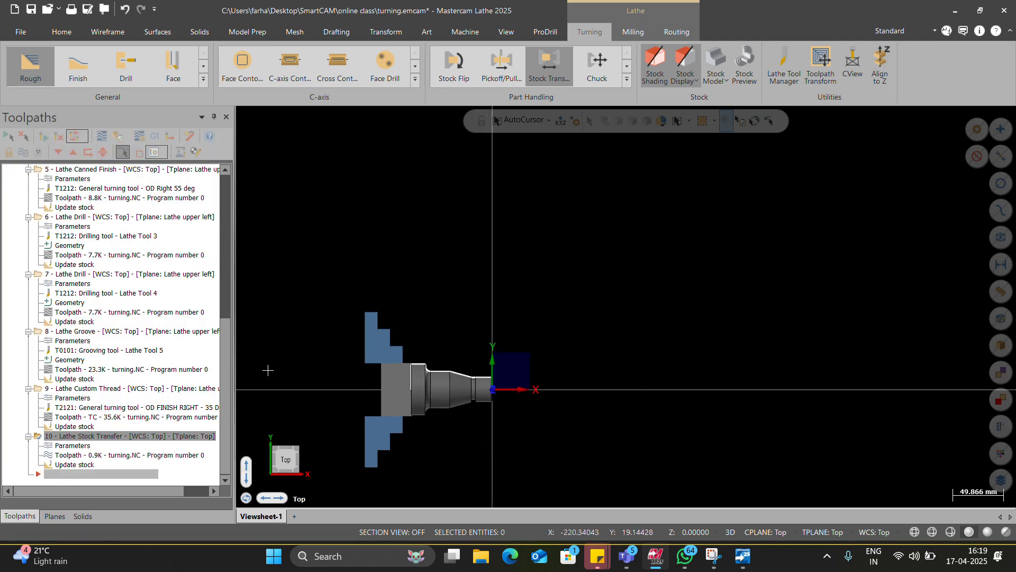
Step: Review the stock setup's display options and the left spindle stock's geometry and machine position without making changes
{"action": "scroll", "coordinate": [136, 267], "scroll_direction": "up", "scroll_amount": 10}
{"action": "left_click", "coordinate": [80, 207]}
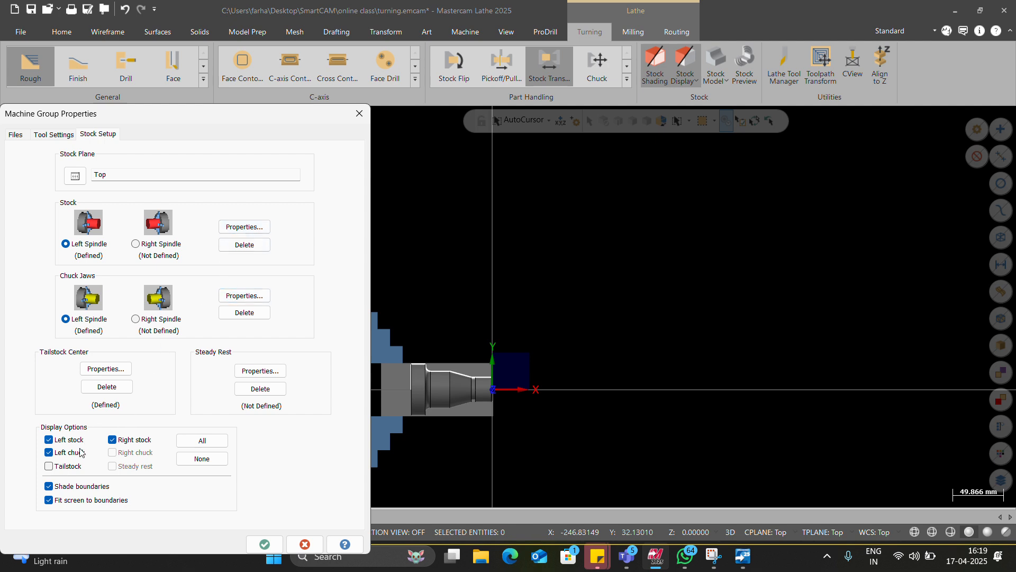
{"action": "left_click", "coordinate": [126, 440]}
{"action": "left_click", "coordinate": [126, 440]}
{"action": "left_click", "coordinate": [243, 225]}
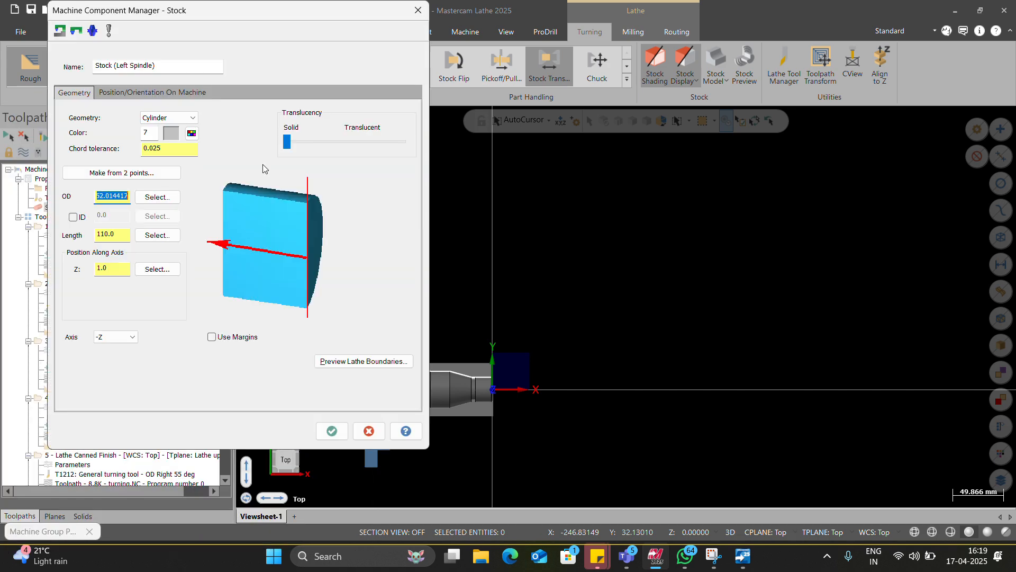
{"action": "left_click", "coordinate": [167, 93]}
{"action": "left_click", "coordinate": [330, 430]}
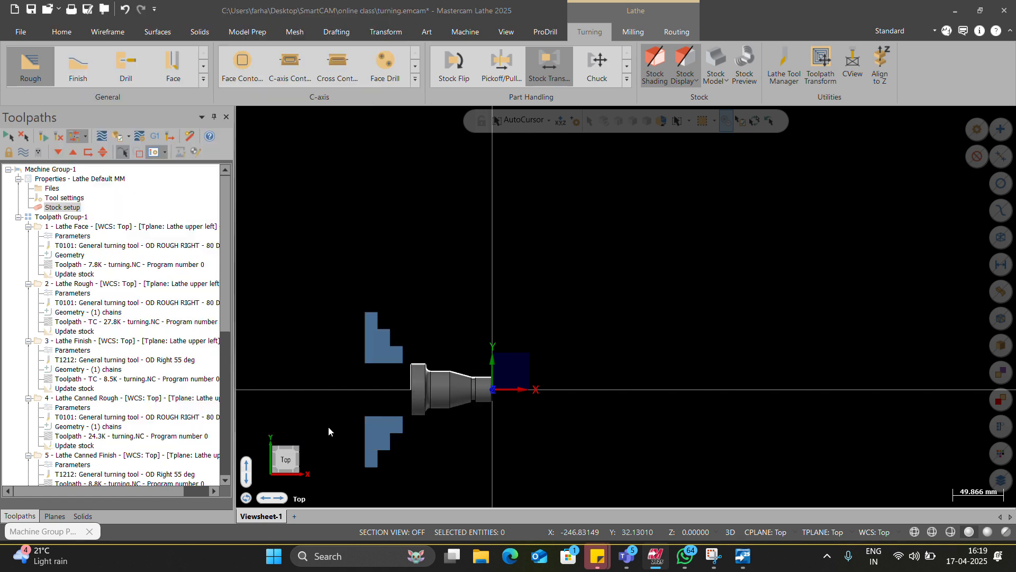
{"action": "left_click", "coordinate": [263, 542]}
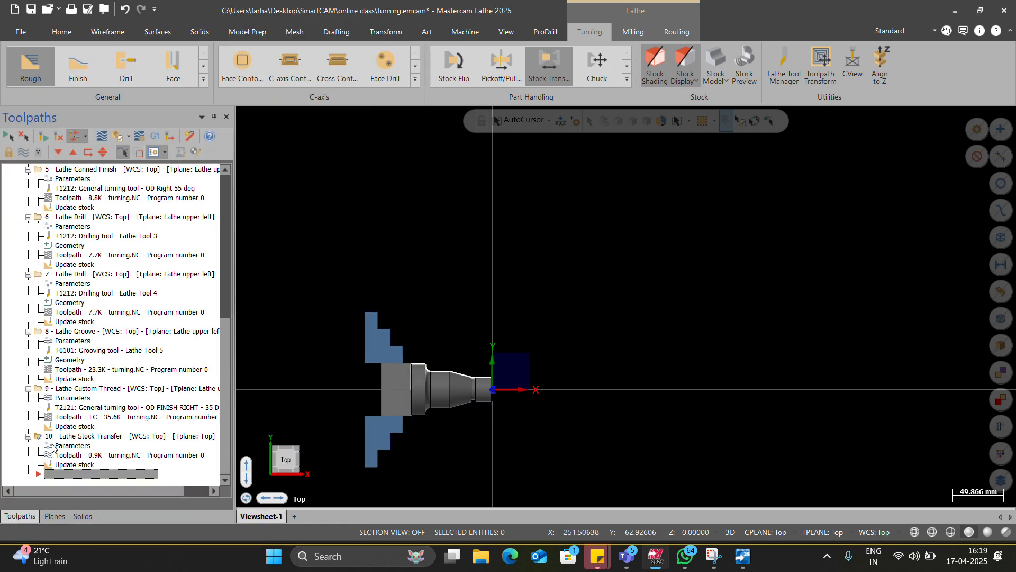
Step: Set the Stock Transfer operation's transferred stock position to Z 108 and regenerate the operation
{"action": "left_click", "coordinate": [100, 445]}
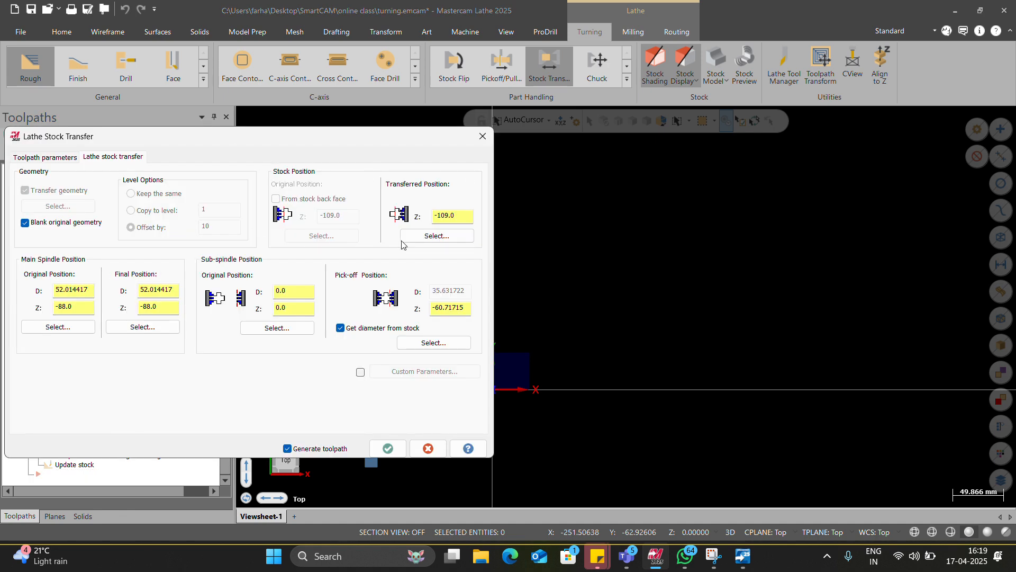
{"action": "double_click", "coordinate": [457, 220]}
{"action": "type", "text": "108"}
{"action": "left_click", "coordinate": [388, 448]}
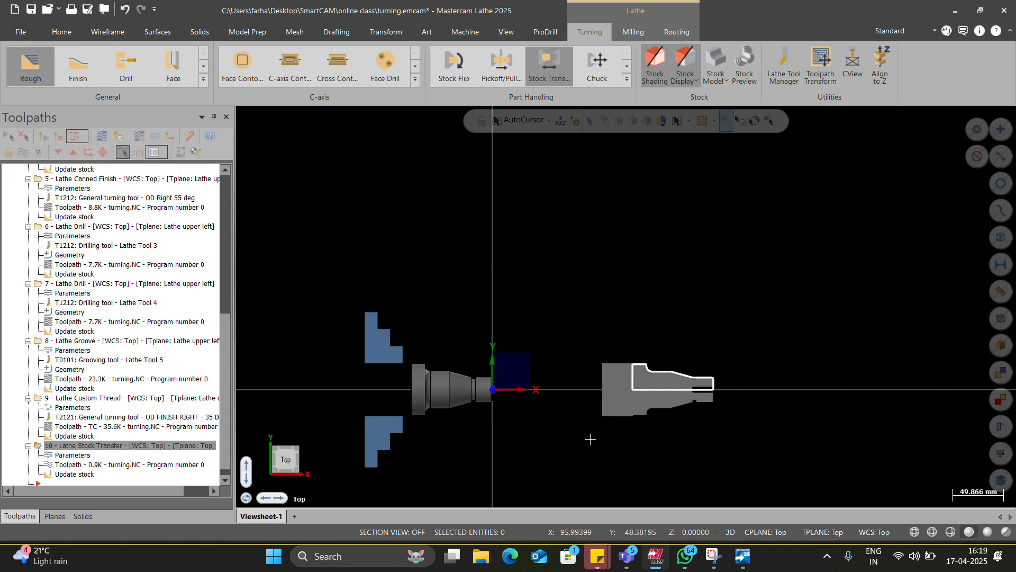
{"action": "scroll", "coordinate": [516, 398], "scroll_direction": "down", "scroll_amount": 1}
{"action": "scroll", "coordinate": [650, 395], "scroll_direction": "up", "scroll_amount": 2}
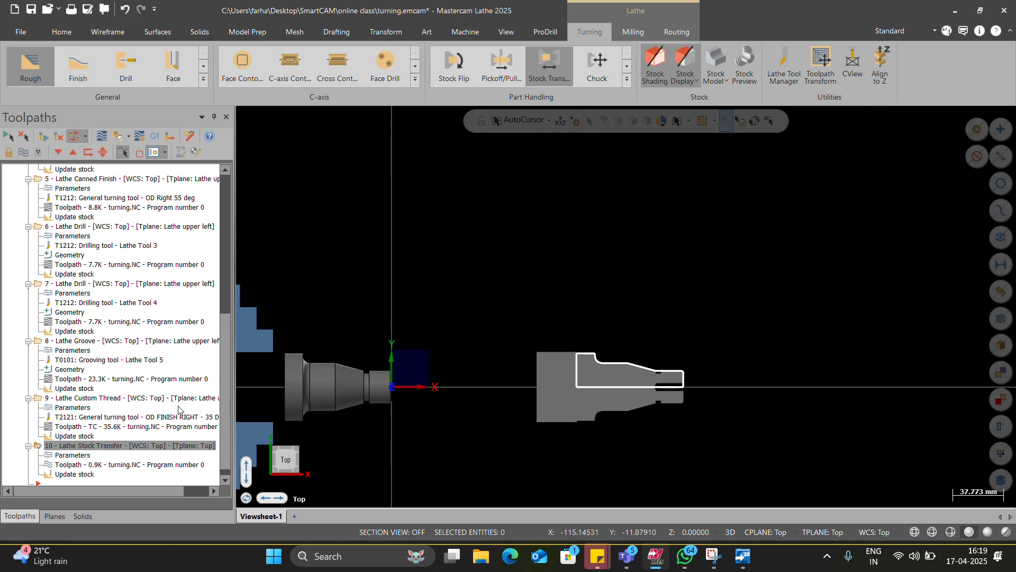
Step: Review the Stock Transfer operation's position parameters and accept them without changes
{"action": "left_click", "coordinate": [79, 456]}
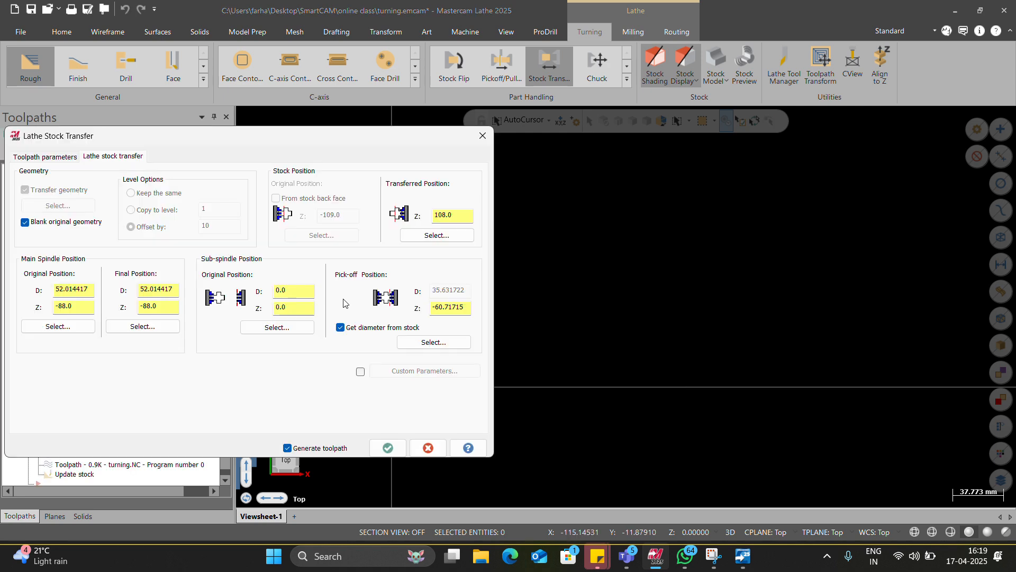
{"action": "double_click", "coordinate": [447, 215]}
{"action": "left_click", "coordinate": [388, 447]}
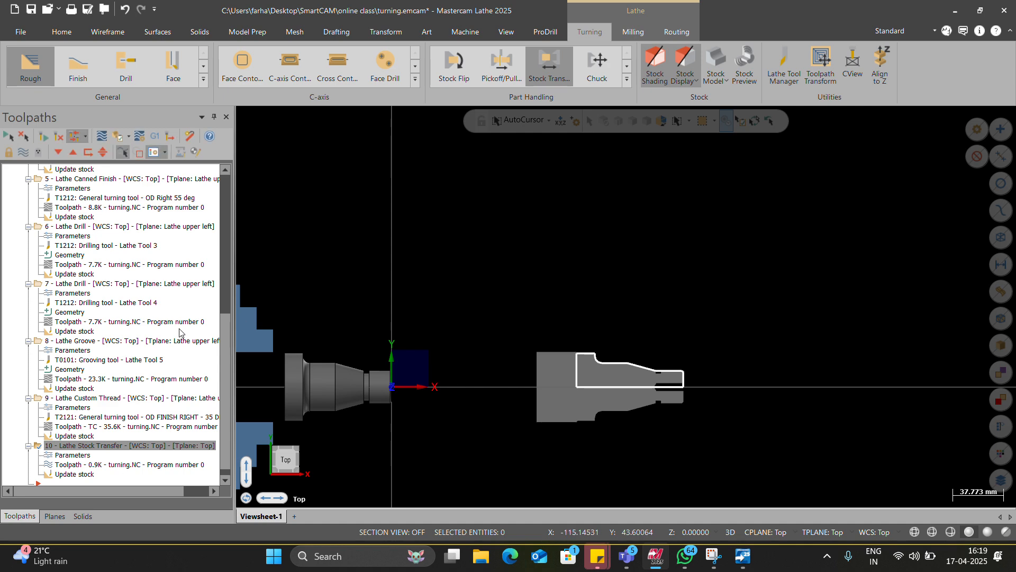
Step: Check the right stock display option in the machine group's stock setup and keep the settings as they are
{"action": "scroll", "coordinate": [82, 295], "scroll_direction": "up", "scroll_amount": 10}
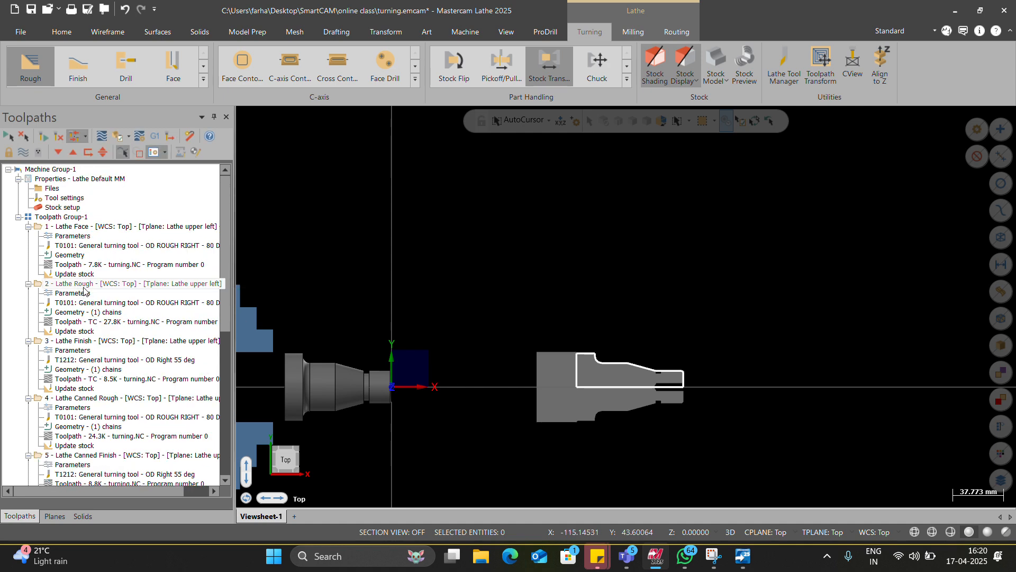
{"action": "left_click", "coordinate": [66, 208]}
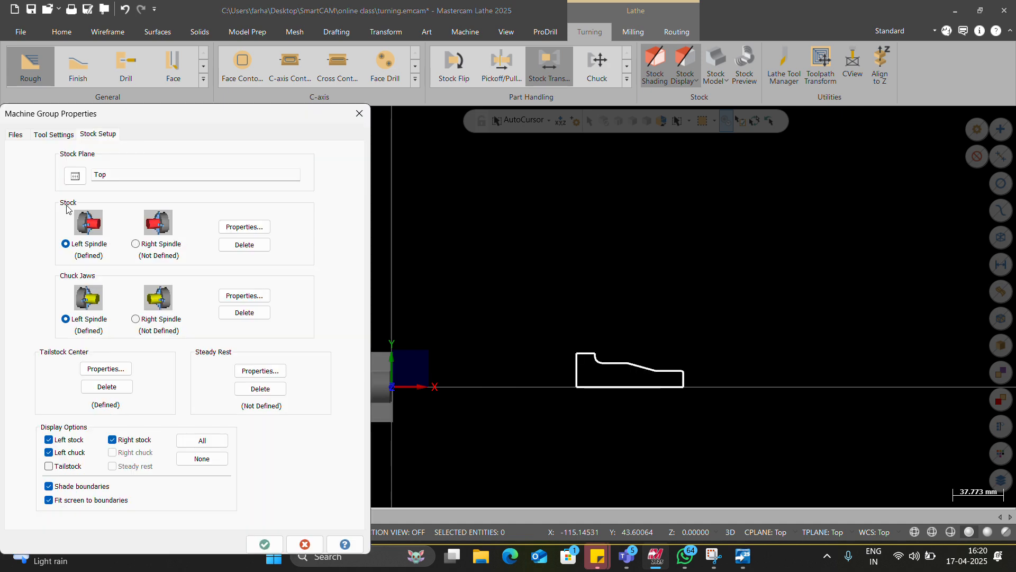
{"action": "left_click", "coordinate": [113, 440]}
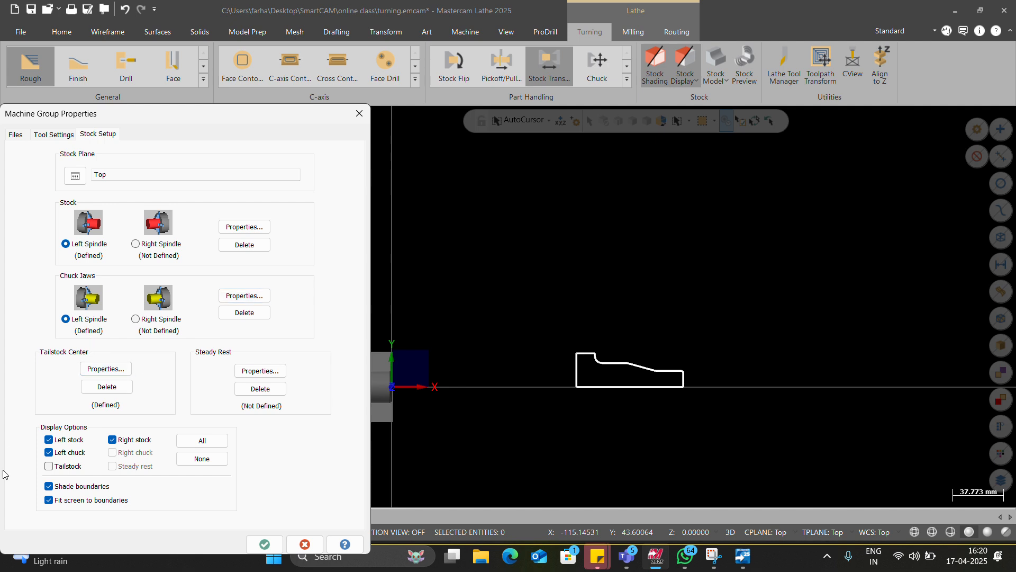
{"action": "left_click", "coordinate": [259, 543]}
Step: Examine the transferred stock and its profile relative to the original part and the main spindle chuck
{"action": "scroll", "coordinate": [504, 441], "scroll_direction": "down", "scroll_amount": 3}
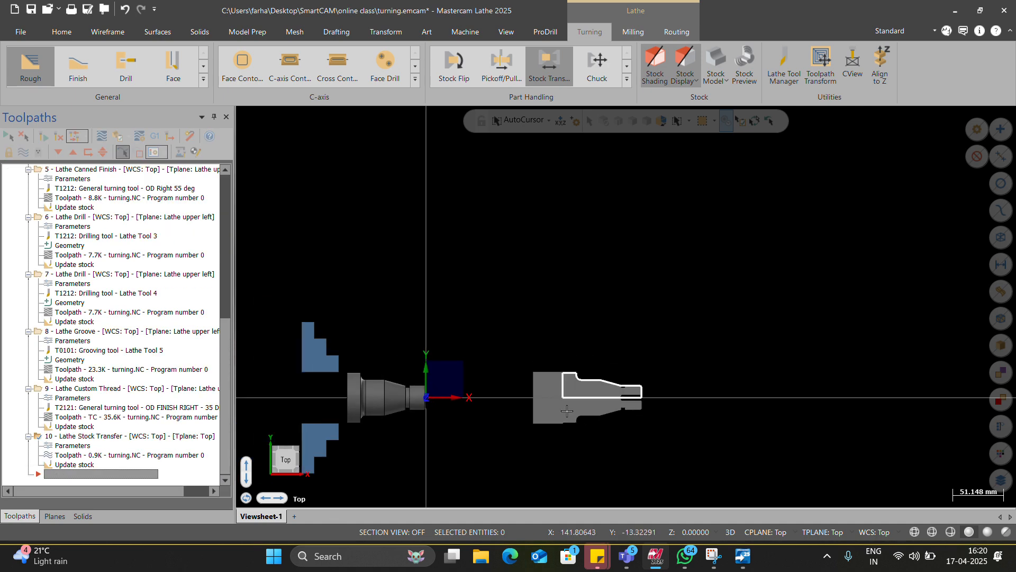
{"action": "scroll", "coordinate": [561, 354], "scroll_direction": "up", "scroll_amount": 5}
{"action": "scroll", "coordinate": [538, 420], "scroll_direction": "down", "scroll_amount": 2}
{"action": "scroll", "coordinate": [537, 421], "scroll_direction": "down", "scroll_amount": 3}
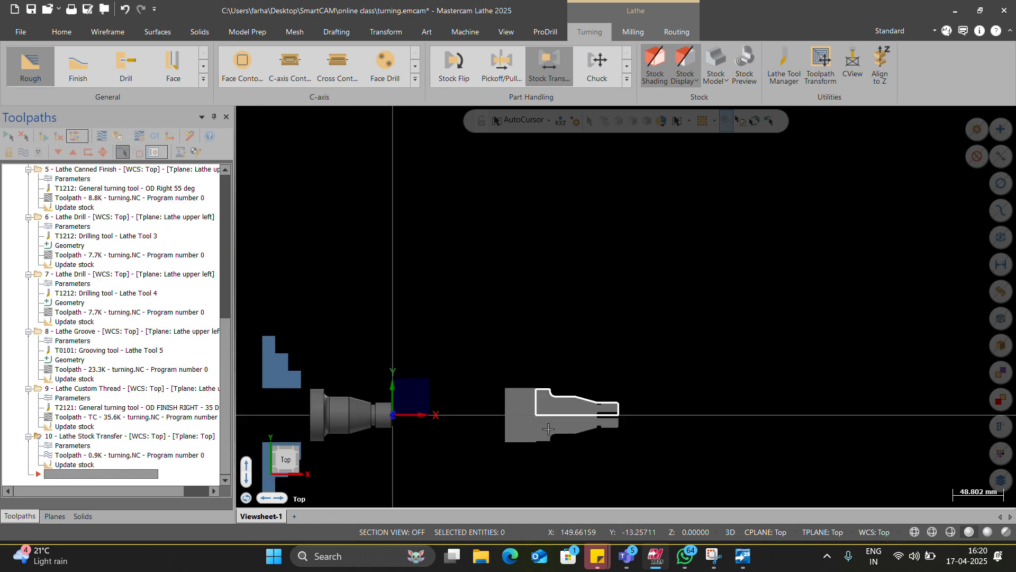
{"action": "scroll", "coordinate": [495, 405], "scroll_direction": "up", "scroll_amount": 4}
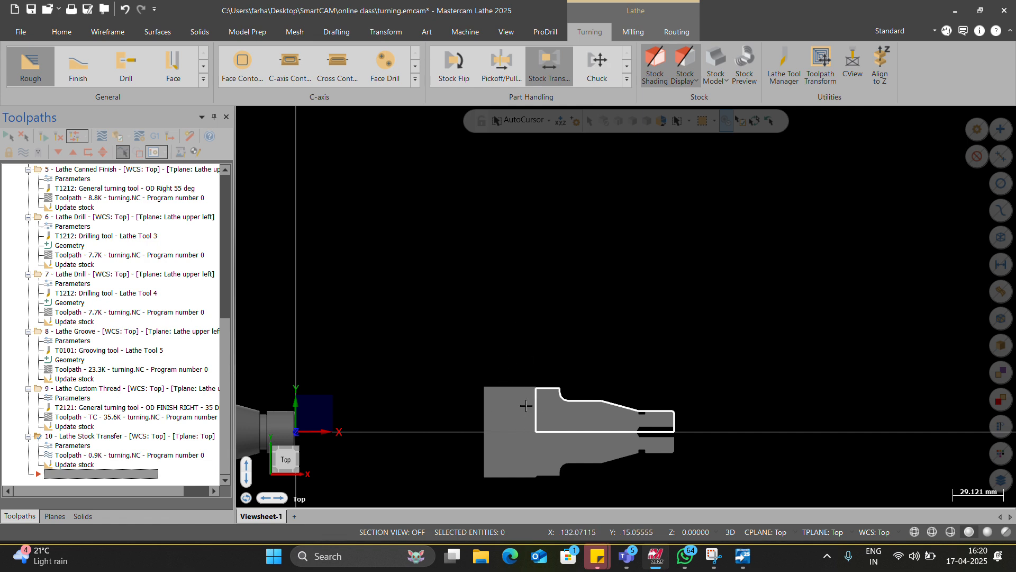
{"action": "scroll", "coordinate": [526, 405], "scroll_direction": "down", "scroll_amount": 2}
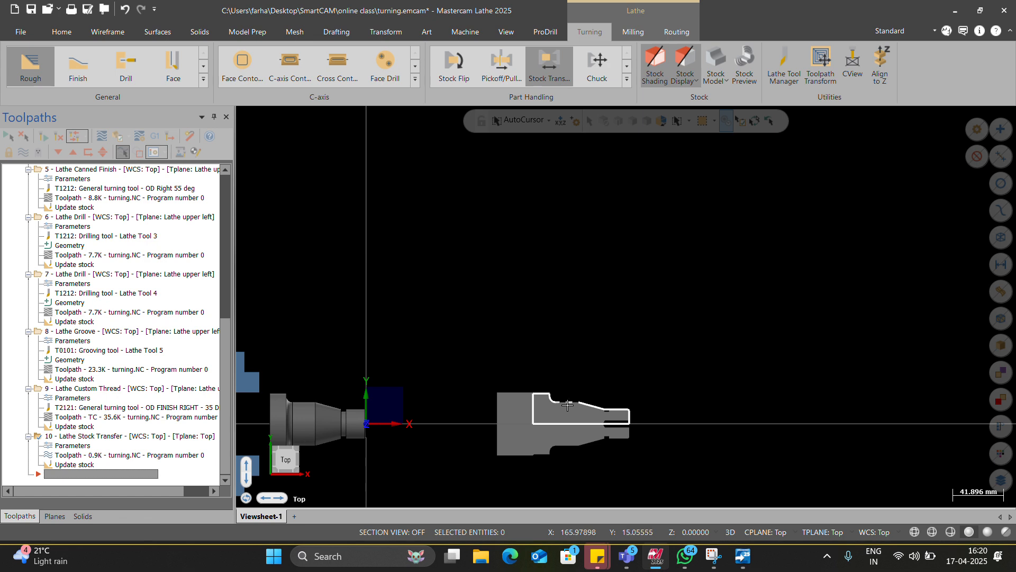
{"action": "scroll", "coordinate": [624, 395], "scroll_direction": "down", "scroll_amount": 2}
{"action": "scroll", "coordinate": [579, 437], "scroll_direction": "up", "scroll_amount": 2}
{"action": "scroll", "coordinate": [579, 436], "scroll_direction": "up", "scroll_amount": 3}
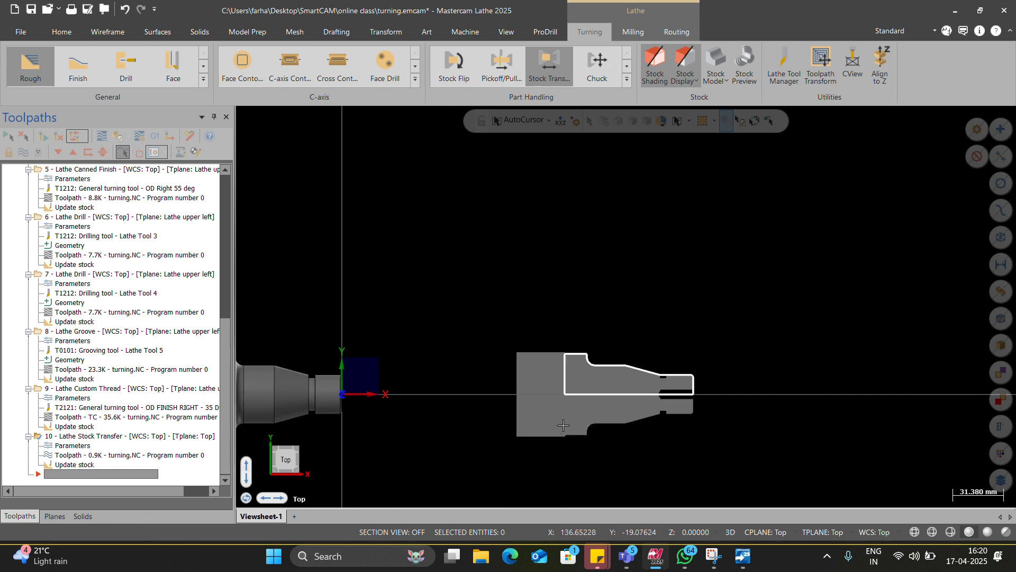
Step: Create a Lathe Chuck operation that un-clamps the left spindle, and select the Lathe Stock Transfer operation in the toolpath group
{"action": "left_click", "coordinate": [579, 71]}
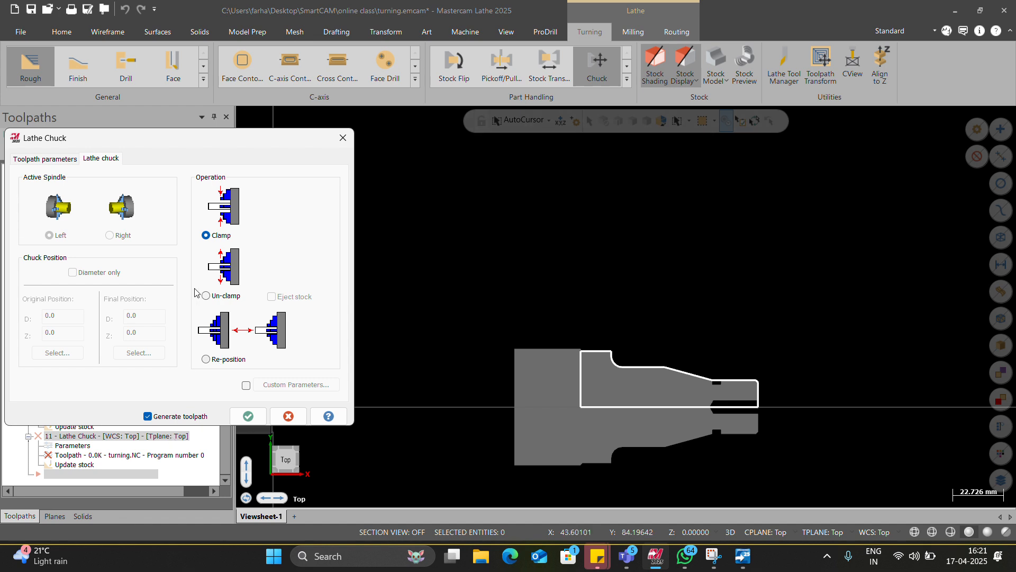
{"action": "left_click", "coordinate": [219, 297]}
{"action": "left_click", "coordinate": [248, 416]}
{"action": "scroll", "coordinate": [444, 409], "scroll_direction": "down", "scroll_amount": 5}
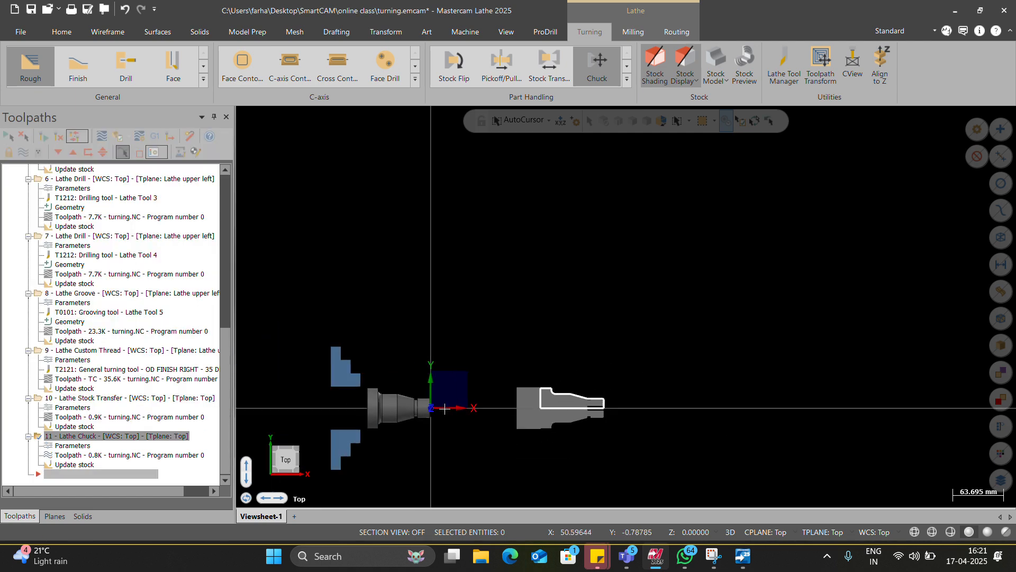
{"action": "scroll", "coordinate": [365, 394], "scroll_direction": "up", "scroll_amount": 7}
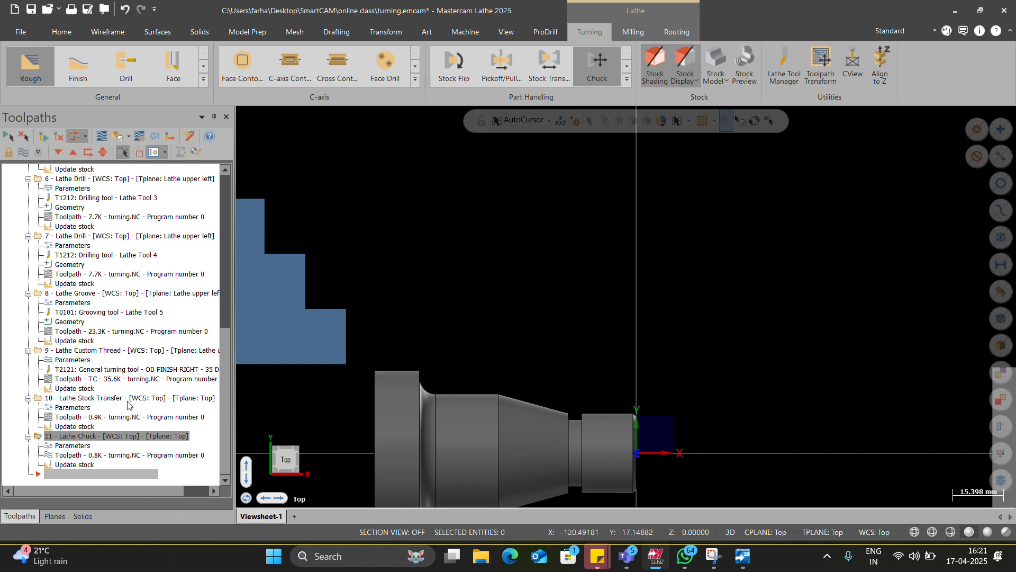
{"action": "scroll", "coordinate": [372, 333], "scroll_direction": "down", "scroll_amount": 4}
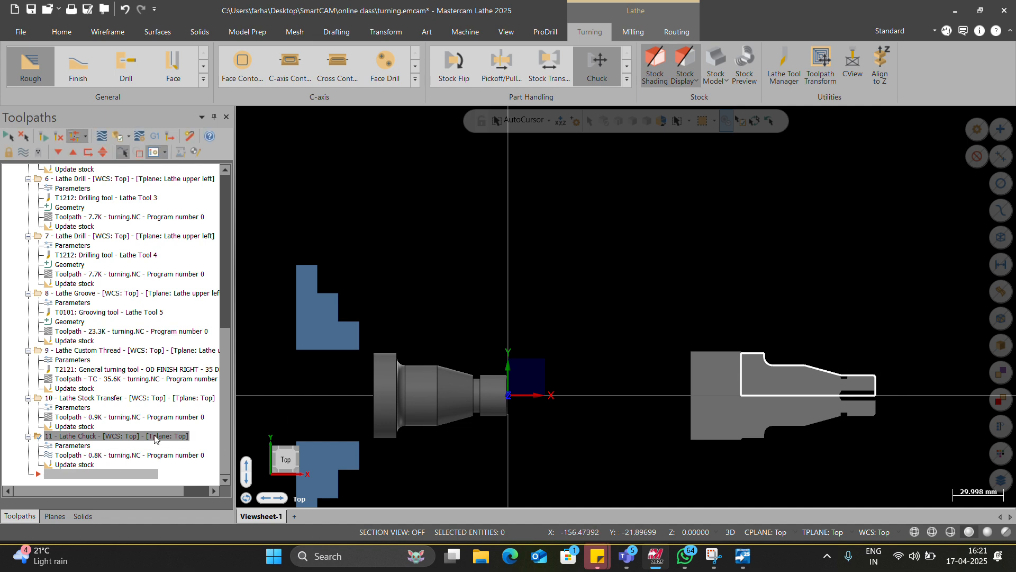
{"action": "left_click", "coordinate": [99, 398]}
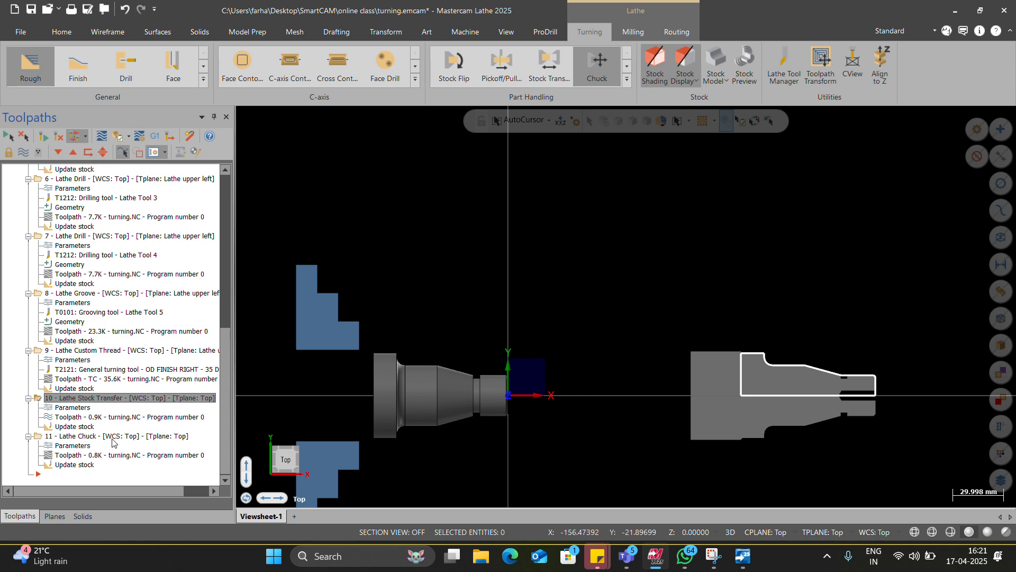
Step: Verify all operations in Toolpath Group-1 by playing the simulation from facing through the custom thread
{"action": "scroll", "coordinate": [122, 450], "scroll_direction": "up", "scroll_amount": 12}
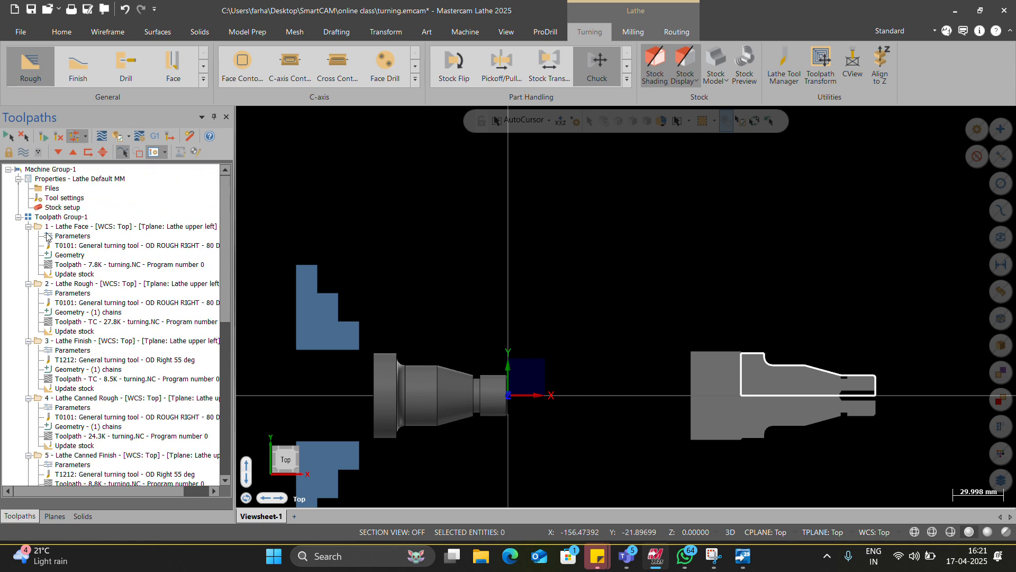
{"action": "left_click", "coordinate": [55, 217]}
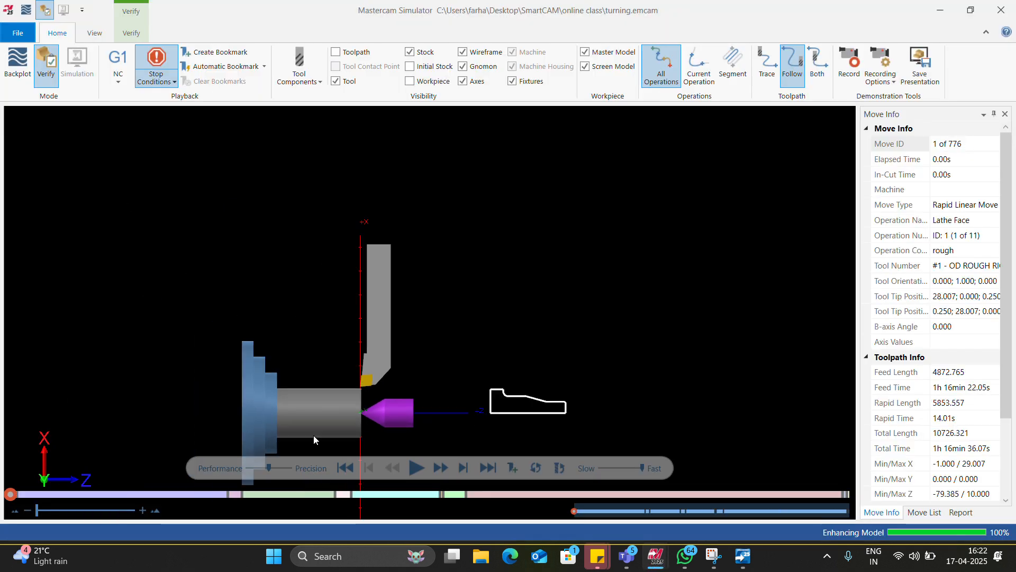
{"action": "left_click", "coordinate": [415, 466]}
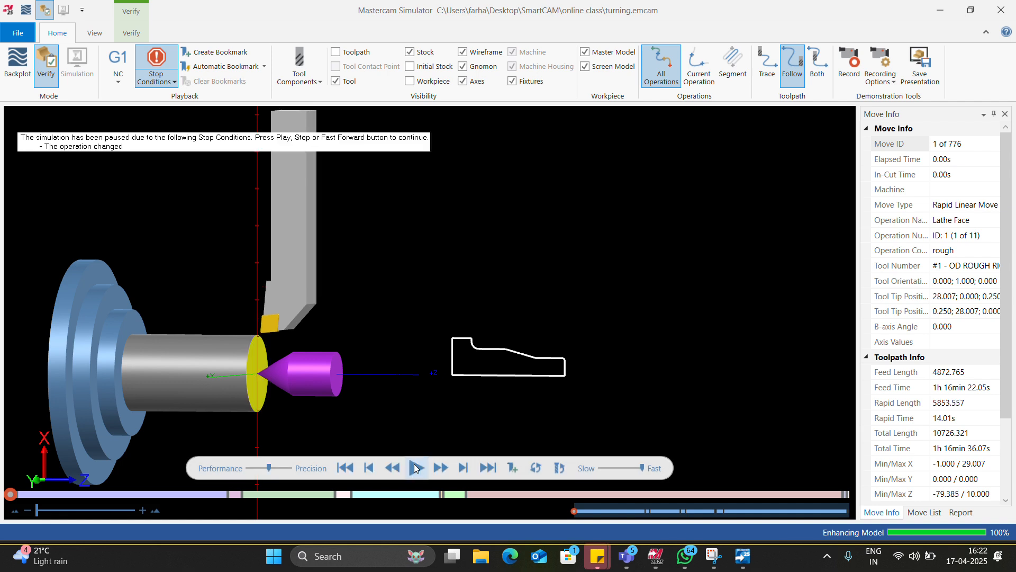
{"action": "left_click", "coordinate": [415, 466]}
{"action": "left_click", "coordinate": [416, 466]}
{"action": "left_click", "coordinate": [415, 466]}
{"action": "left_click", "coordinate": [416, 466]}
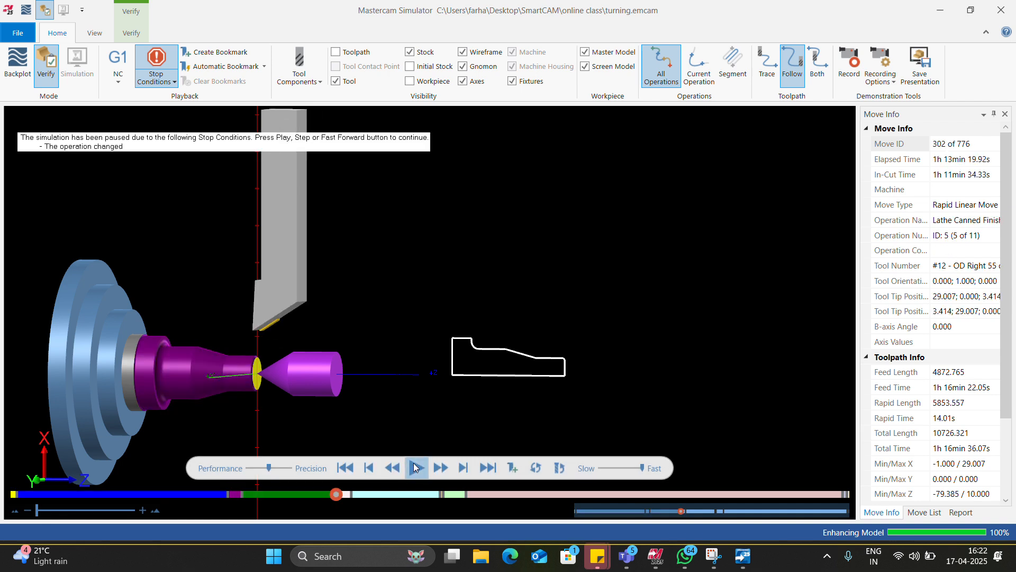
{"action": "left_click", "coordinate": [414, 463]}
{"action": "left_click", "coordinate": [414, 462]}
{"action": "left_click", "coordinate": [414, 462]}
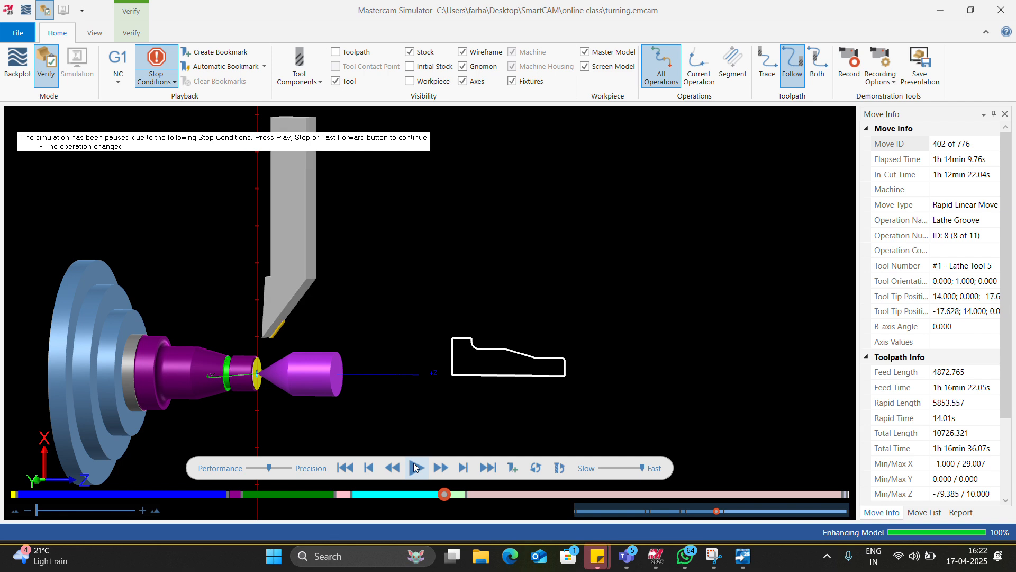
{"action": "left_click", "coordinate": [413, 463]}
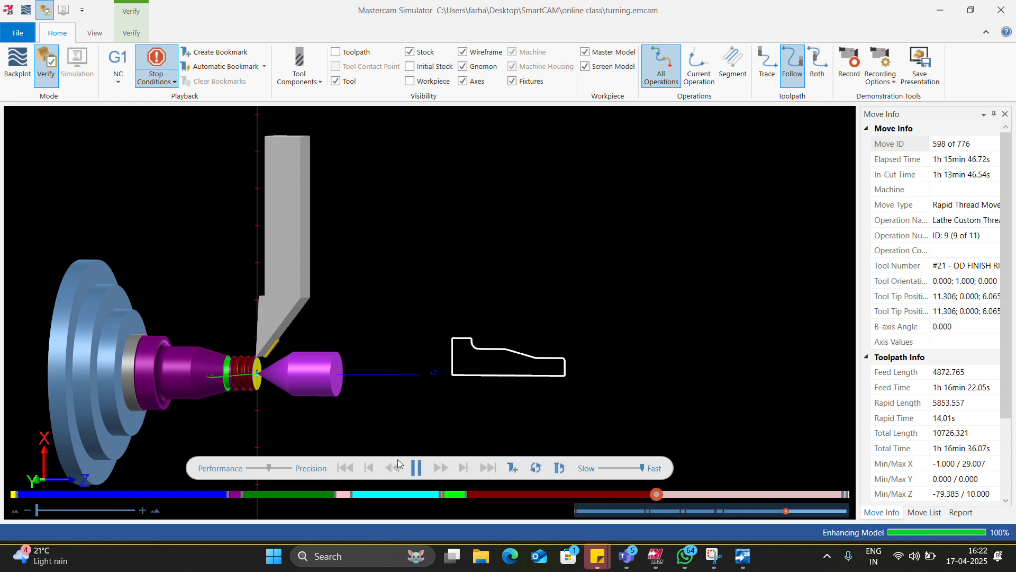
Step: Check the simulation's stop conditions, play the remaining part-handling operations to the end, and close the simulator
{"action": "left_click", "coordinate": [157, 79]}
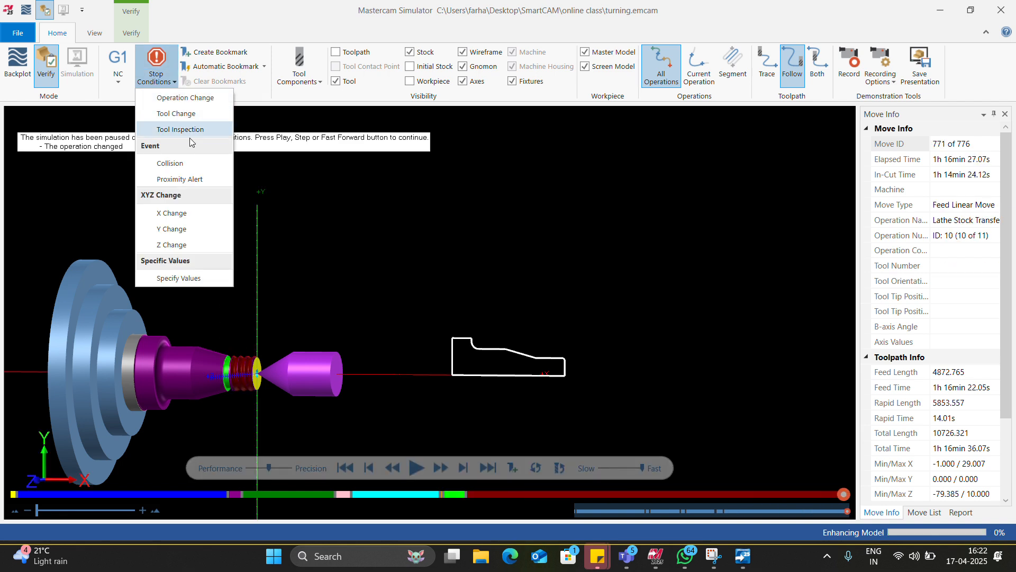
{"action": "left_click", "coordinate": [190, 137]}
{"action": "left_click", "coordinate": [416, 467]}
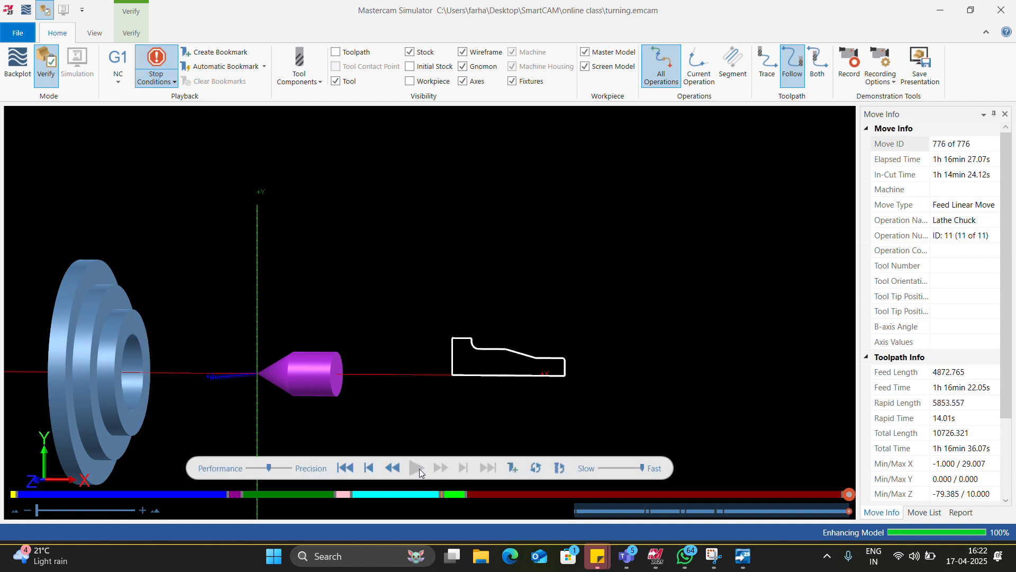
{"action": "scroll", "coordinate": [329, 314], "scroll_direction": "down", "scroll_amount": 5}
{"action": "scroll", "coordinate": [268, 355], "scroll_direction": "up", "scroll_amount": 3}
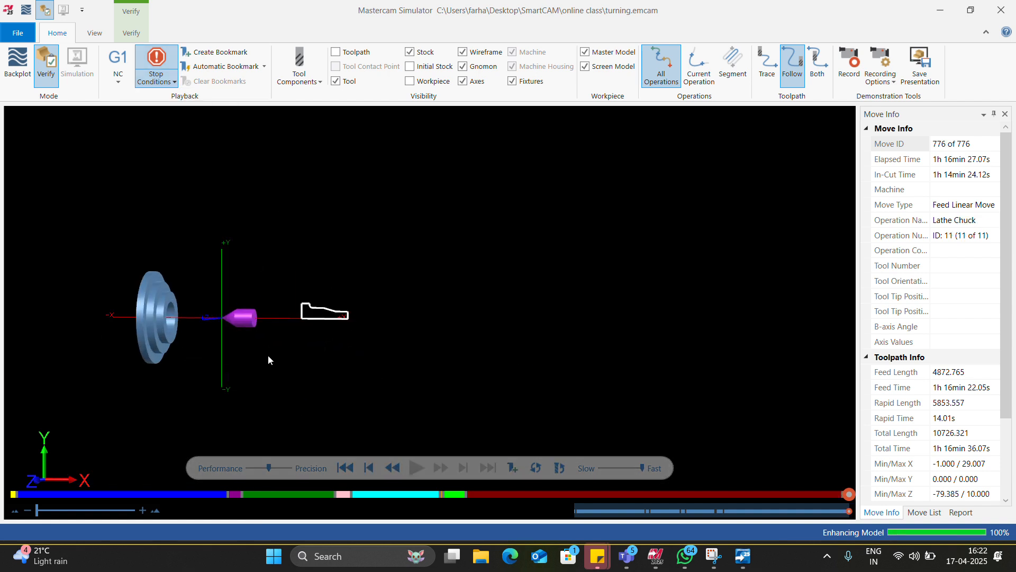
{"action": "left_click", "coordinate": [1001, 10]}
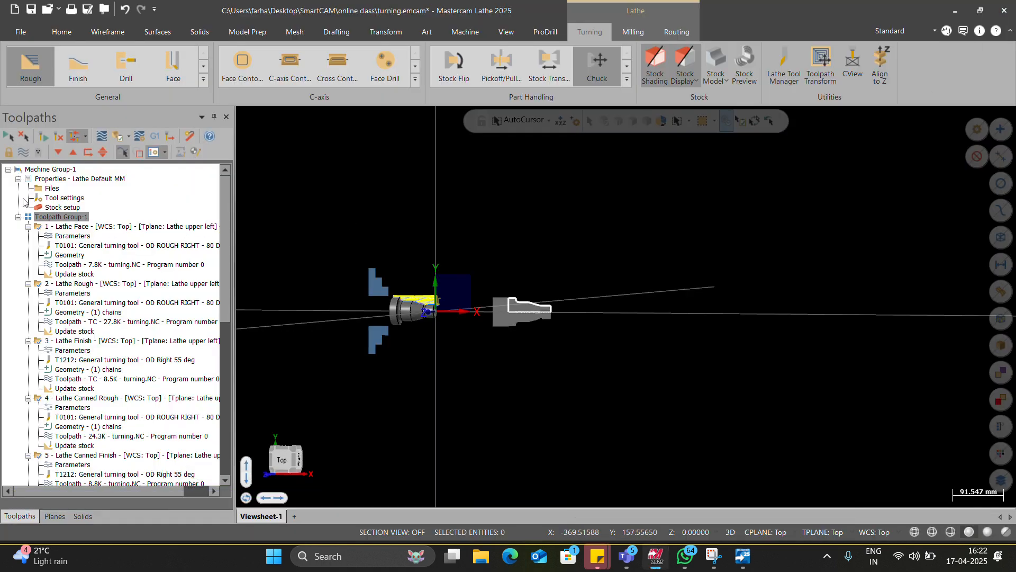
Step: Delete the tailstock center from the machine group's stock setup and regenerate the affected operations
{"action": "left_click", "coordinate": [52, 188]}
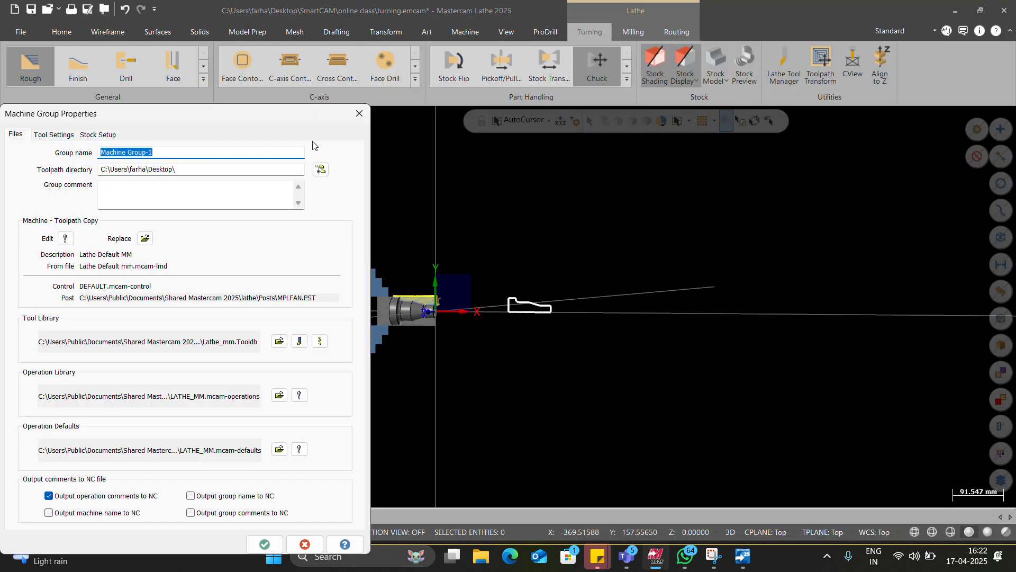
{"action": "left_click", "coordinate": [359, 114]}
{"action": "scroll", "coordinate": [84, 212], "scroll_direction": "up", "scroll_amount": 10}
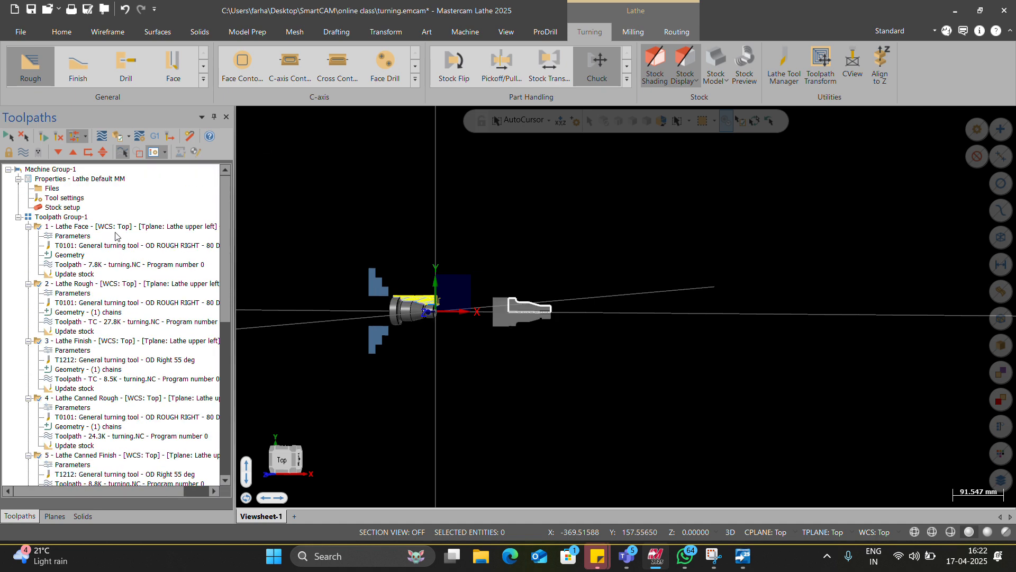
{"action": "left_click", "coordinate": [55, 209]}
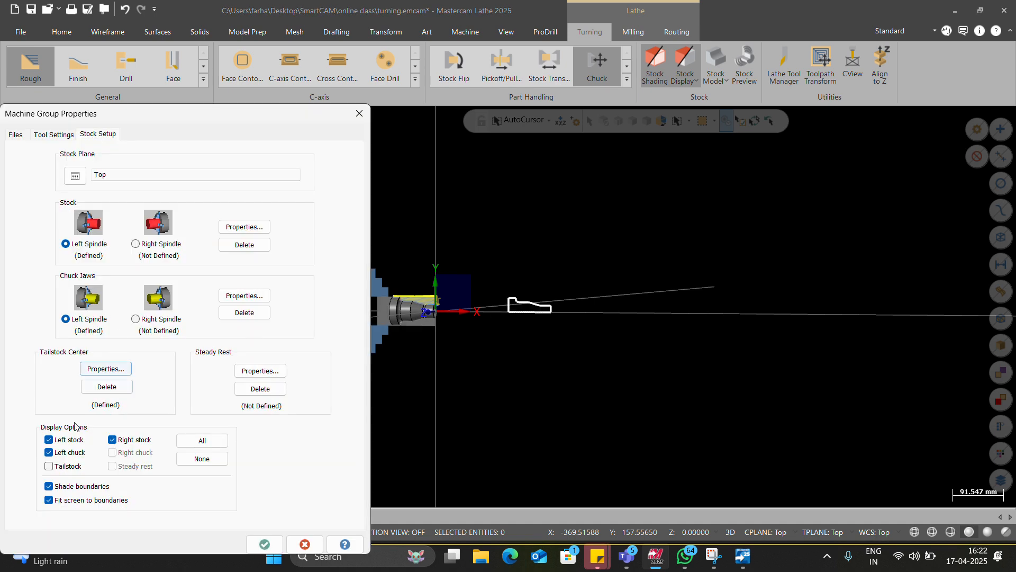
{"action": "left_click", "coordinate": [119, 369]}
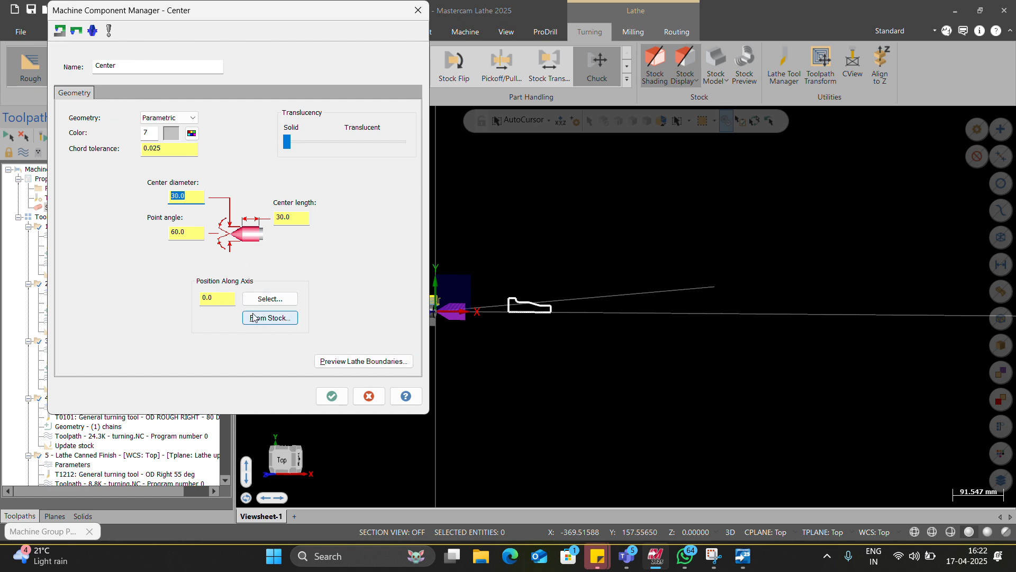
{"action": "left_click", "coordinate": [331, 398]}
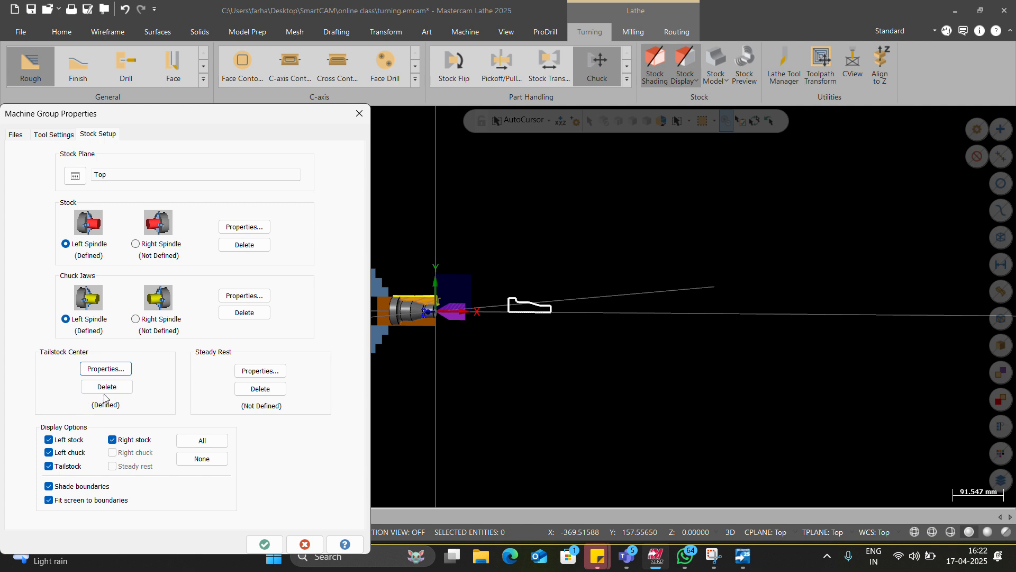
{"action": "left_click", "coordinate": [108, 390]}
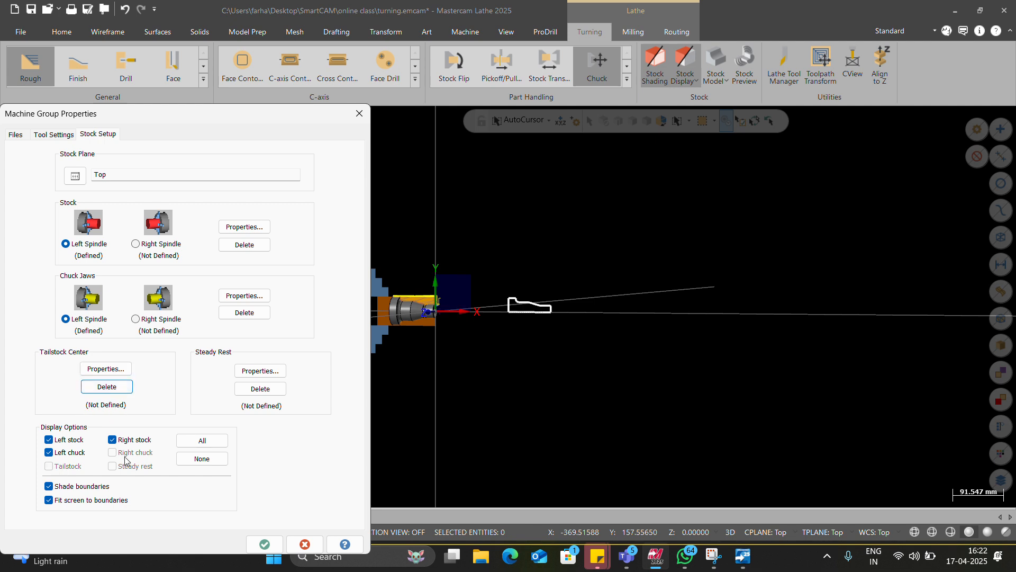
{"action": "left_click", "coordinate": [263, 545]}
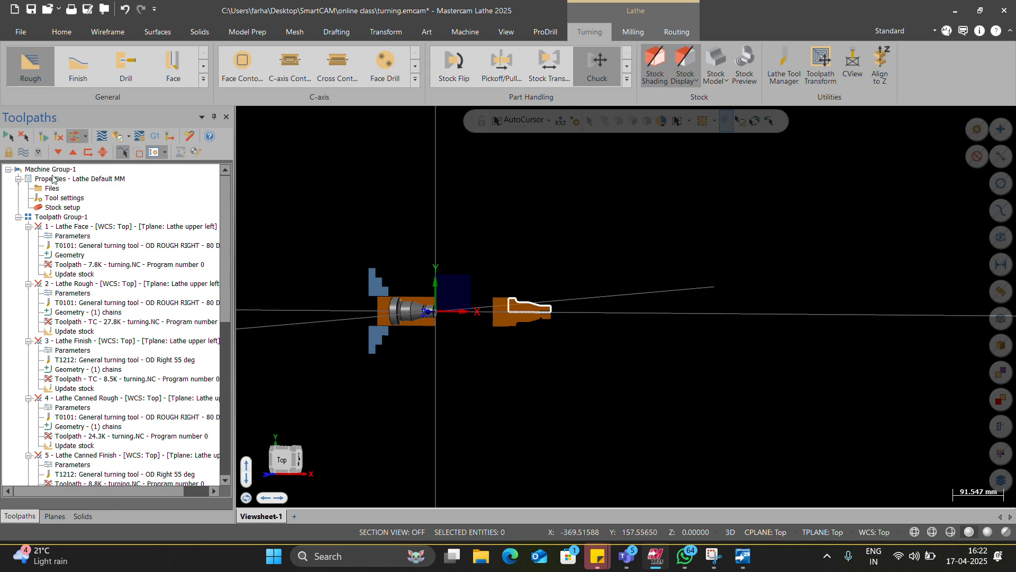
{"action": "left_click", "coordinate": [57, 136]}
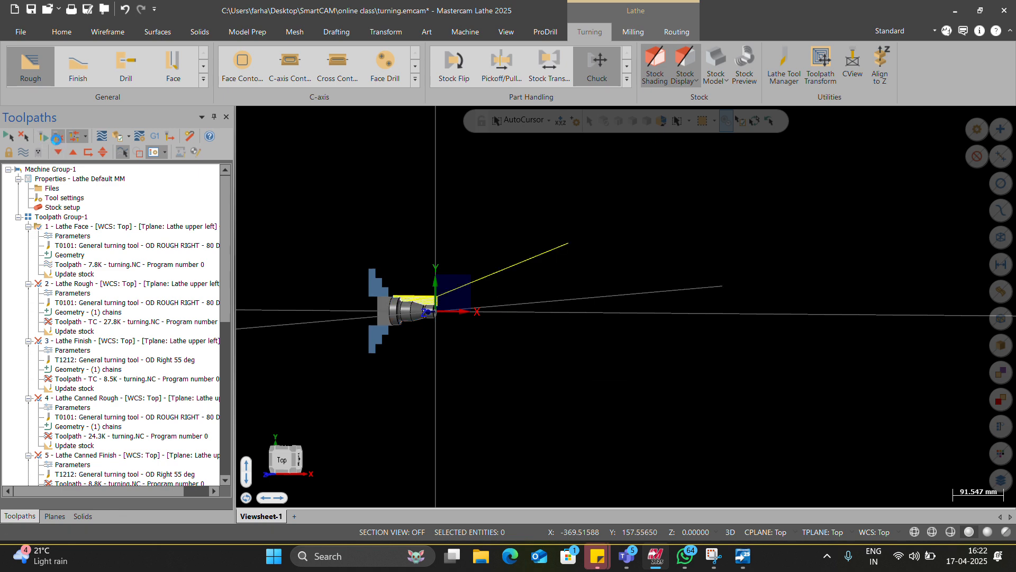
Step: Check the setup of the whole toolpath group without the tailstock in the Verify simulation, and close the simulator
{"action": "left_click", "coordinate": [72, 218]}
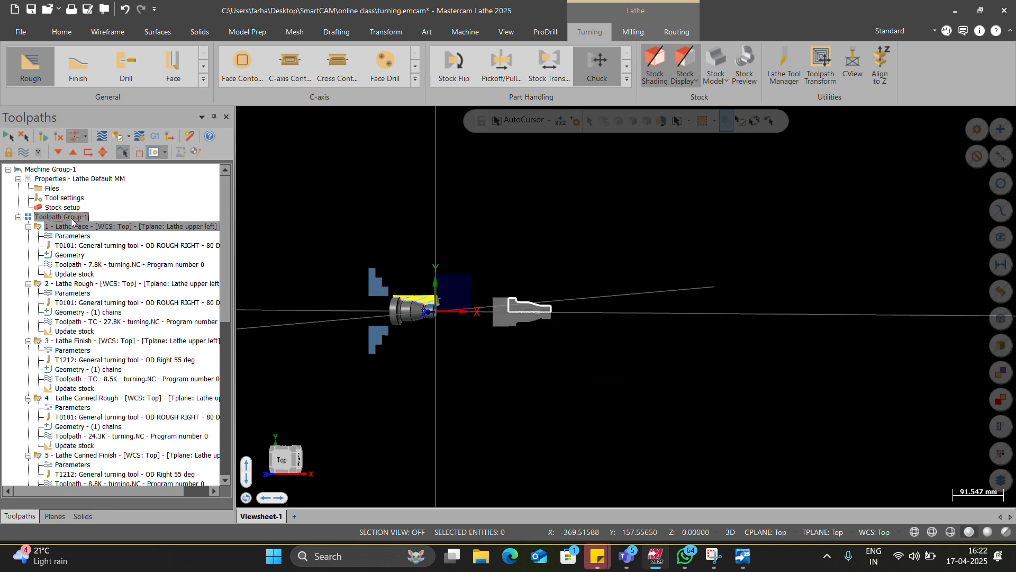
{"action": "left_click", "coordinate": [118, 137]}
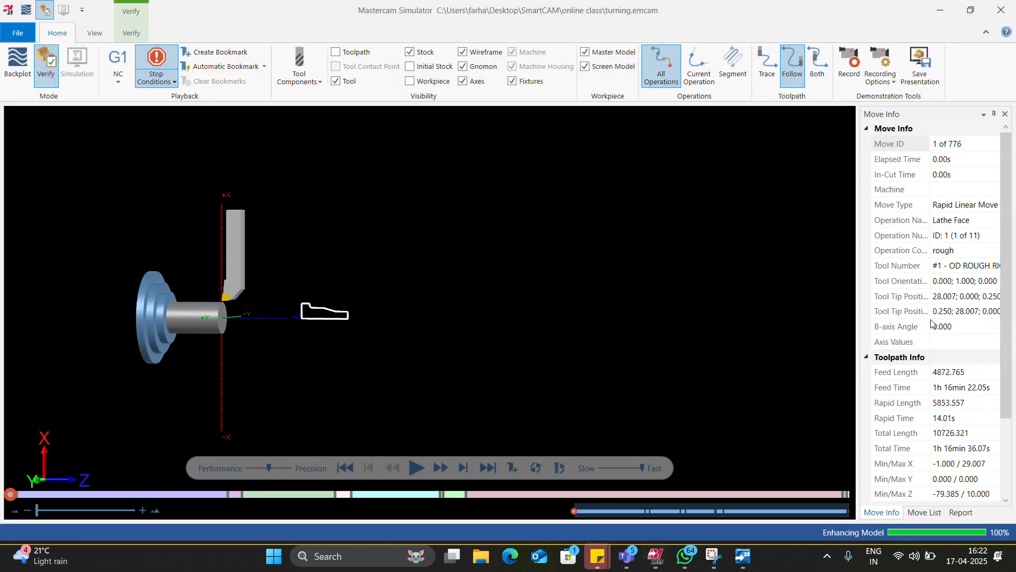
{"action": "left_click", "coordinate": [999, 10]}
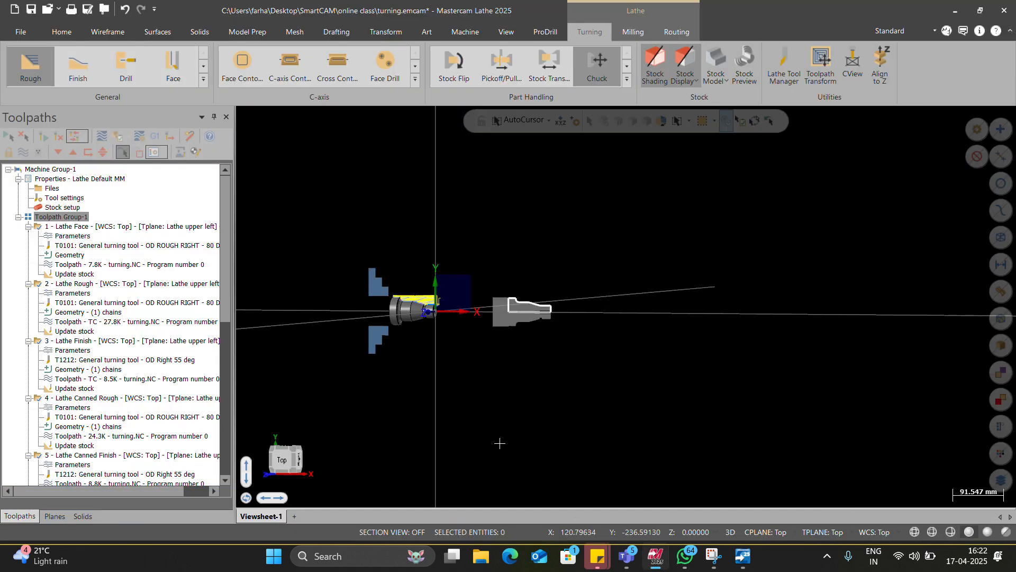
Step: Reorder the toolpath group so that Lathe Stock Transfer comes after the Lathe Chuck operation
{"action": "scroll", "coordinate": [532, 333], "scroll_direction": "up", "scroll_amount": 2}
{"action": "key", "text": "alt+1"}
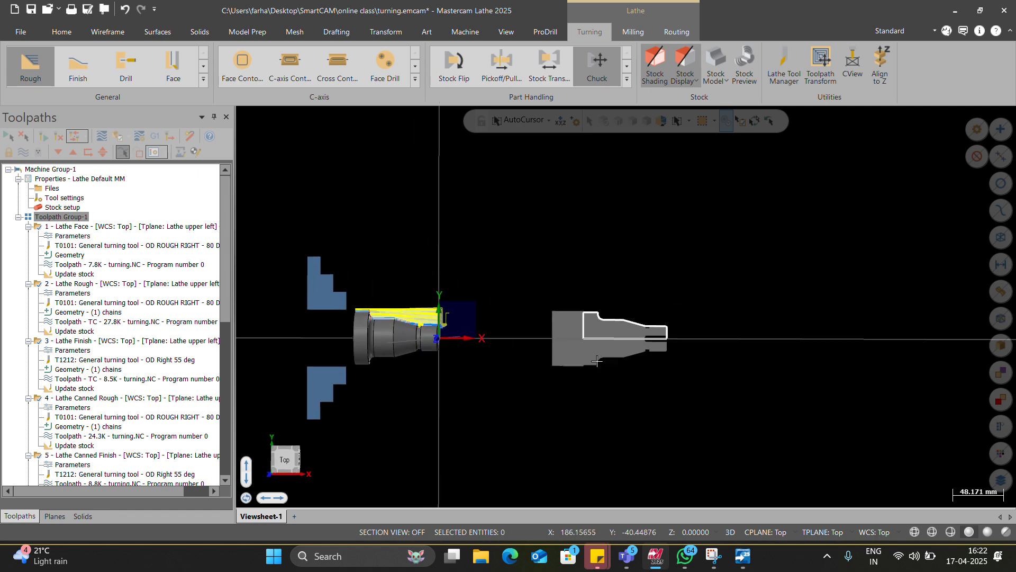
{"action": "scroll", "coordinate": [672, 376], "scroll_direction": "down", "scroll_amount": 1}
{"action": "scroll", "coordinate": [672, 376], "scroll_direction": "up", "scroll_amount": 2}
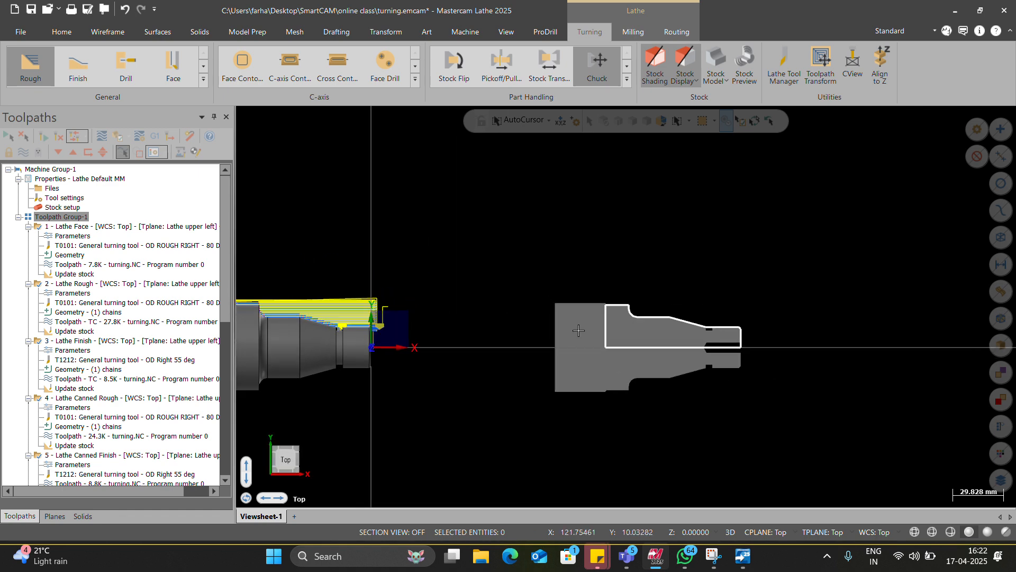
{"action": "scroll", "coordinate": [127, 296], "scroll_direction": "down", "scroll_amount": 10}
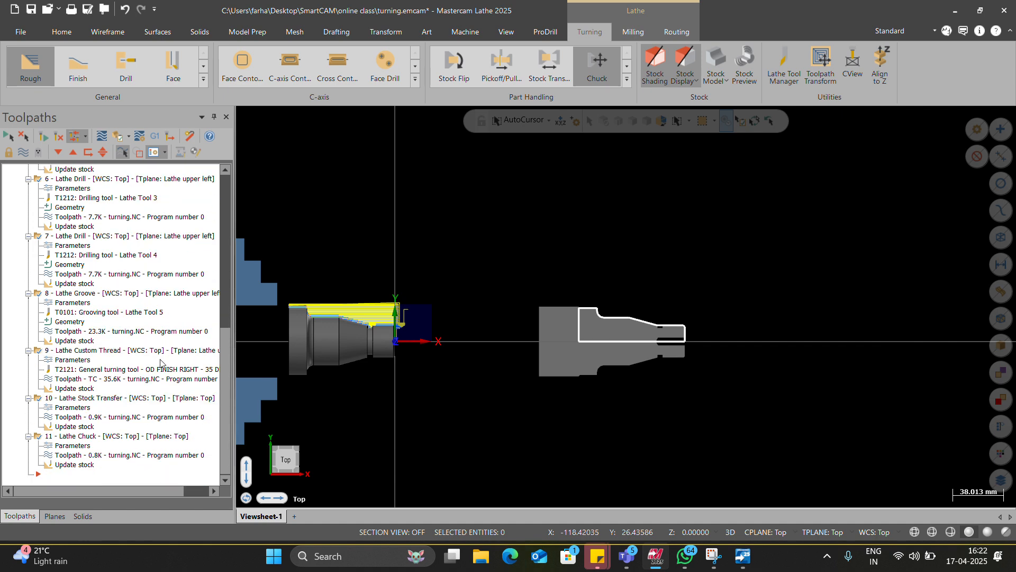
{"action": "left_click", "coordinate": [91, 399]}
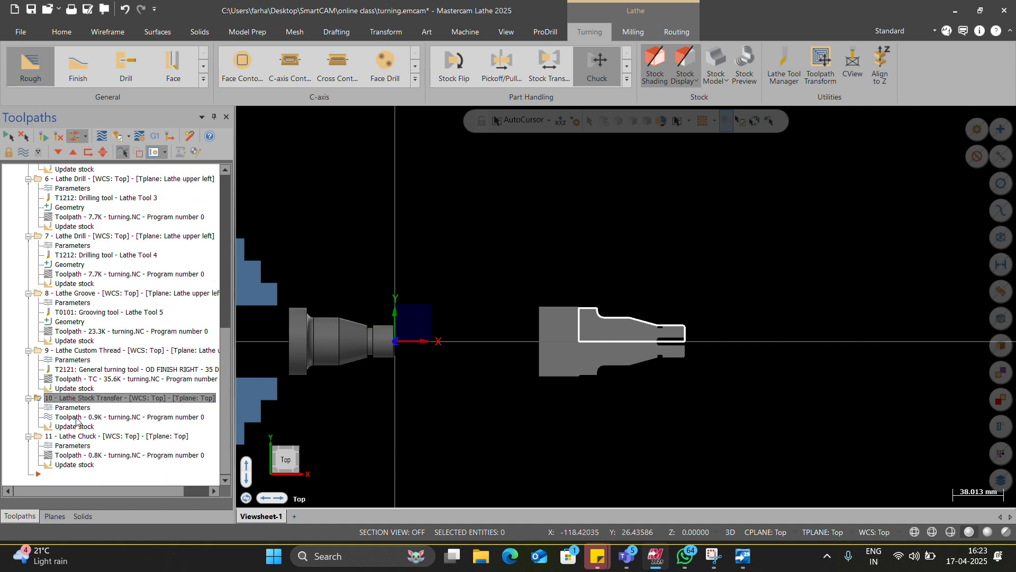
{"action": "left_click", "coordinate": [88, 438]}
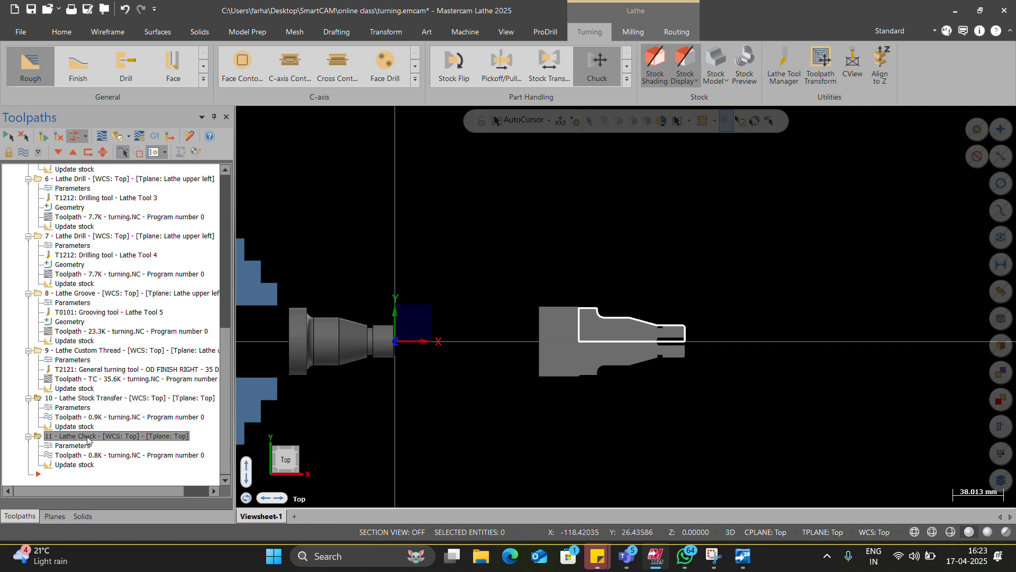
{"action": "left_click_drag", "start_coordinate": [92, 448], "coordinate": [94, 445]}
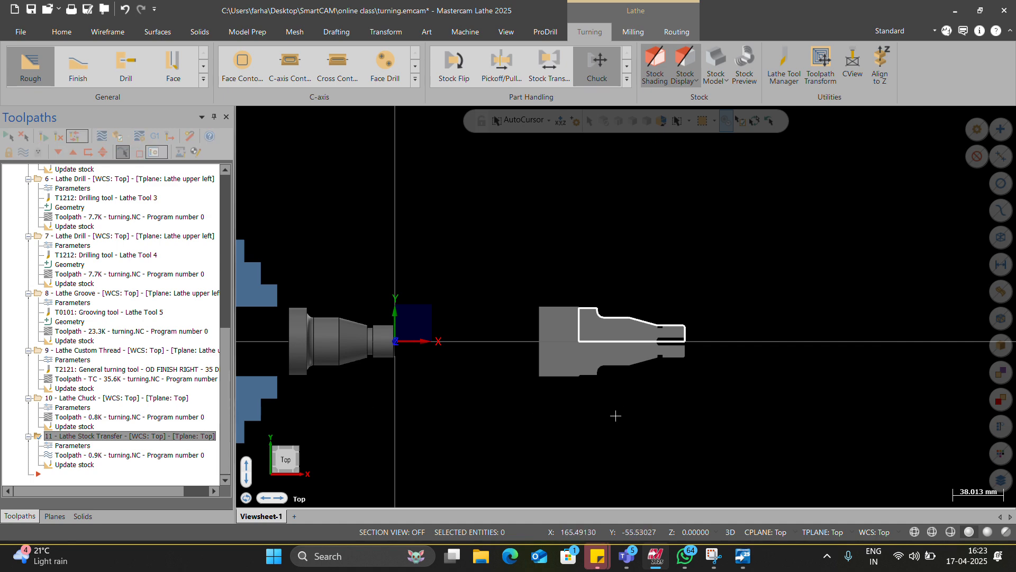
Step: Start a Lathe Face toolpath and begin defining a new General Turning tool for it
{"action": "scroll", "coordinate": [113, 85], "scroll_direction": "down", "scroll_amount": 2}
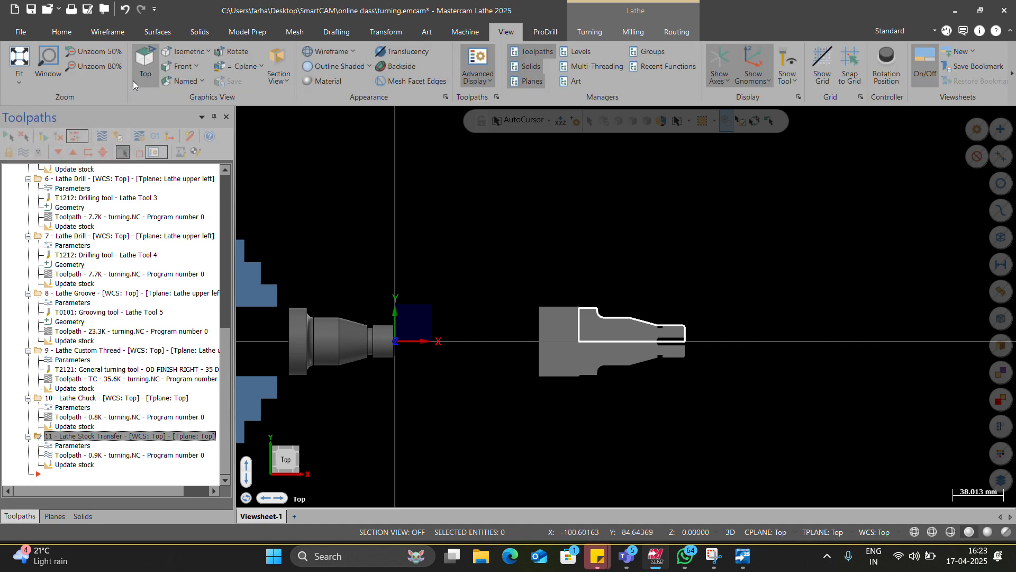
{"action": "scroll", "coordinate": [223, 69], "scroll_direction": "up", "scroll_amount": 2}
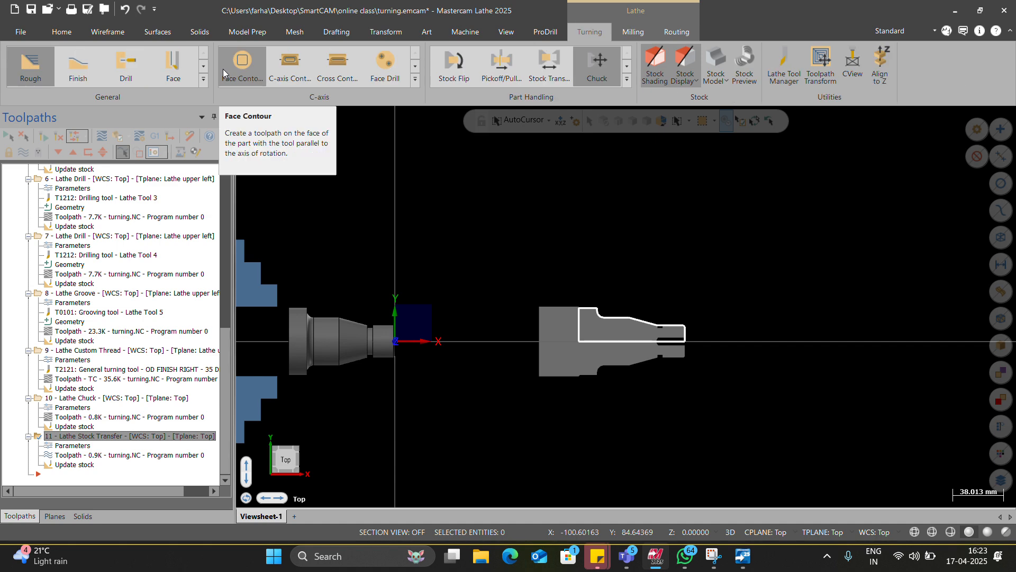
{"action": "left_click", "coordinate": [183, 69]}
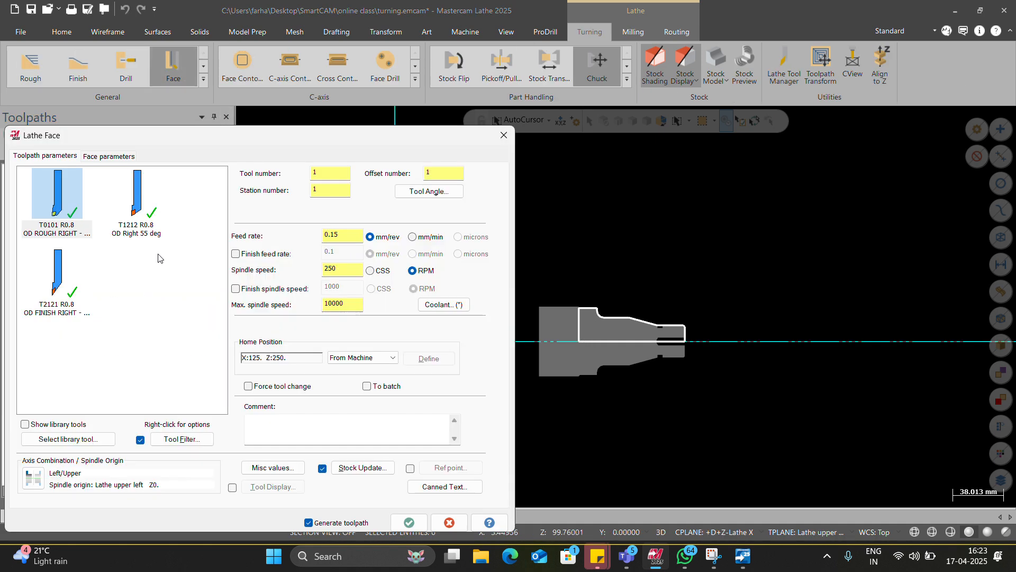
{"action": "right_click", "coordinate": [113, 282]}
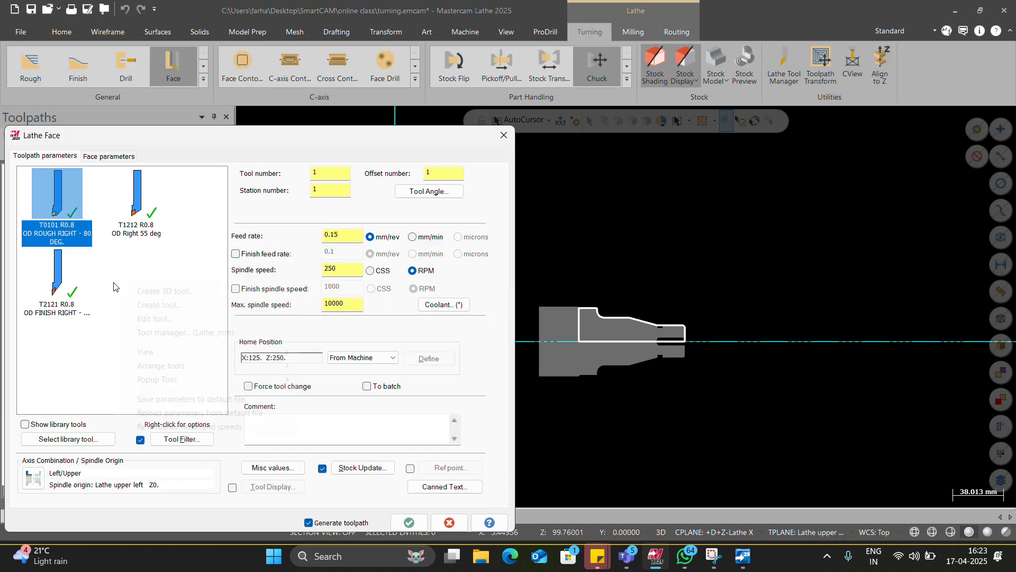
{"action": "left_click", "coordinate": [149, 304]}
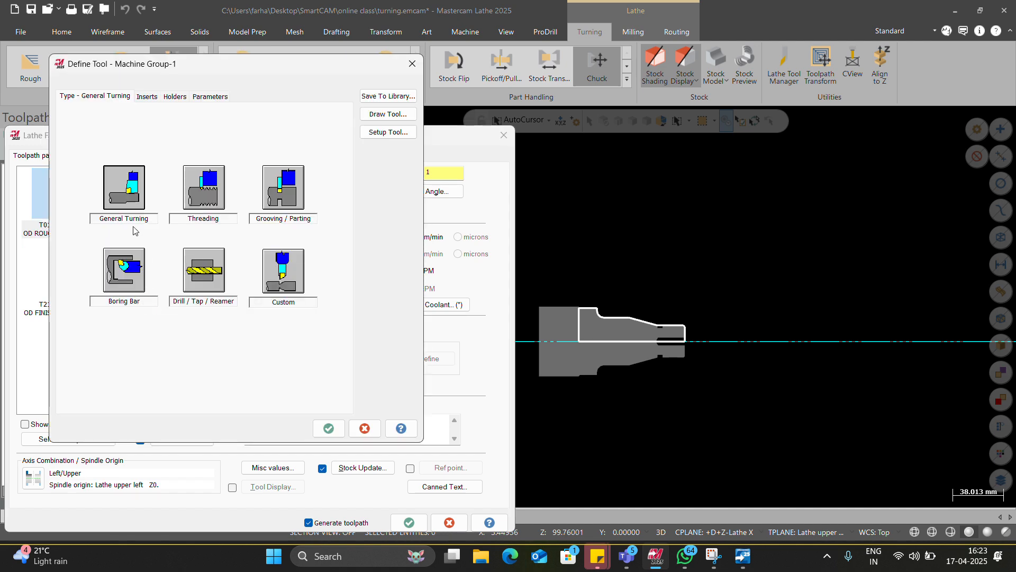
{"action": "left_click", "coordinate": [133, 210]}
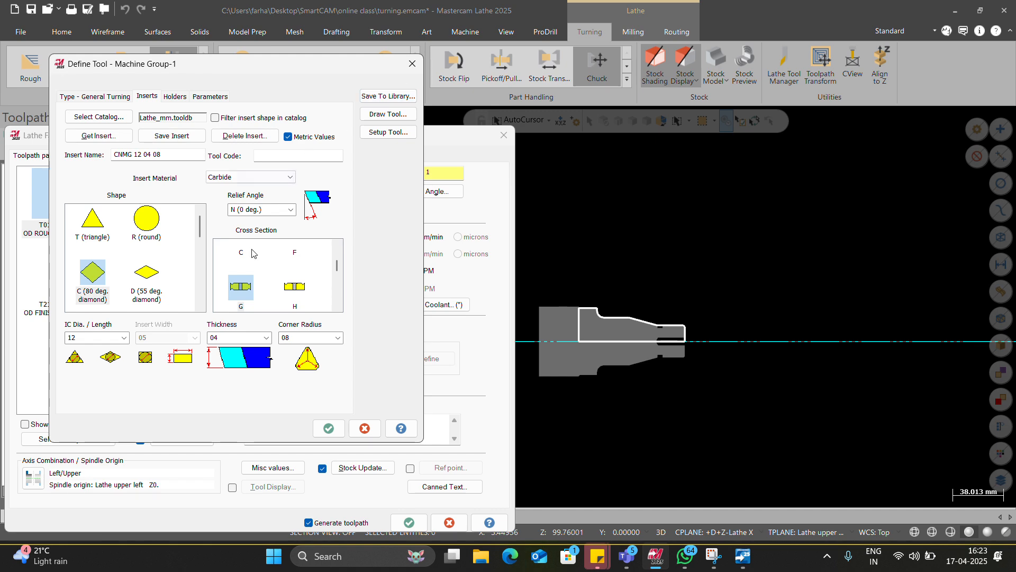
Step: Examine the new turning tool's holder style and geometry, and preview the drawn tool
{"action": "left_click", "coordinate": [174, 95]}
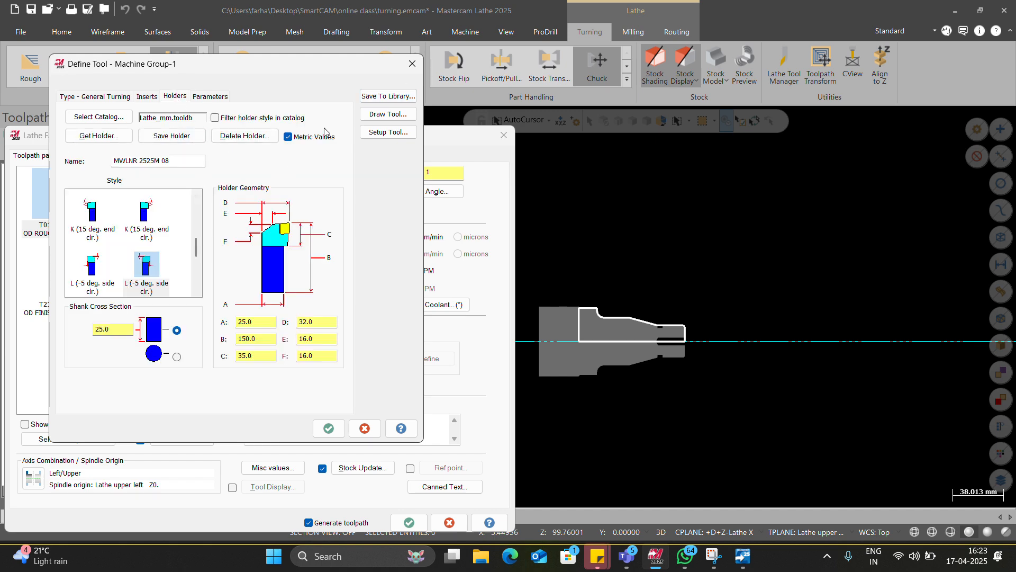
{"action": "left_click", "coordinate": [388, 114]}
{"action": "key", "text": "Return"}
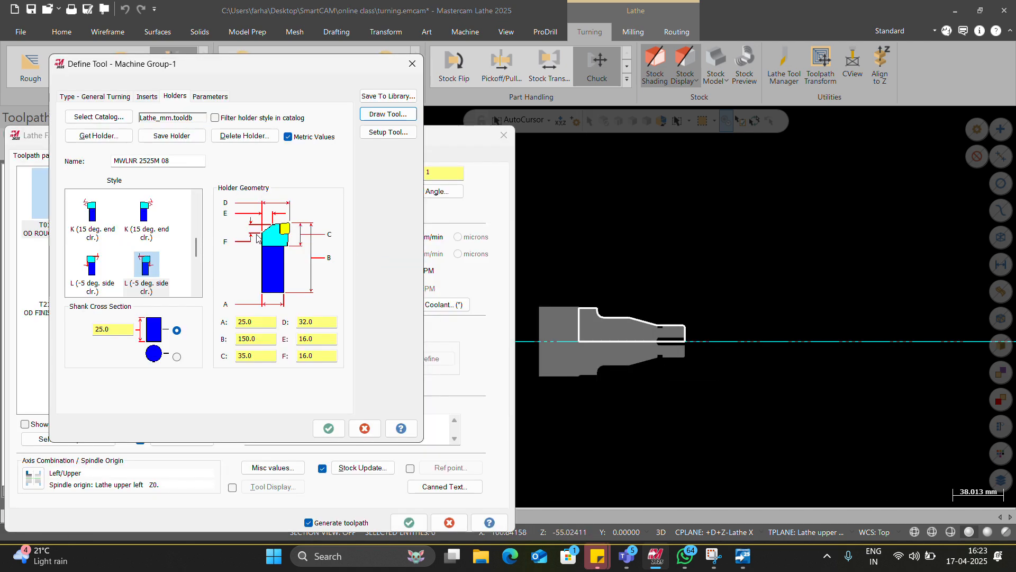
Step: Switch the new turning tool's holder to the opposite-hand L (-5 deg. side clr.) style, preview it, and accept the tool definition
{"action": "left_click", "coordinate": [93, 265]}
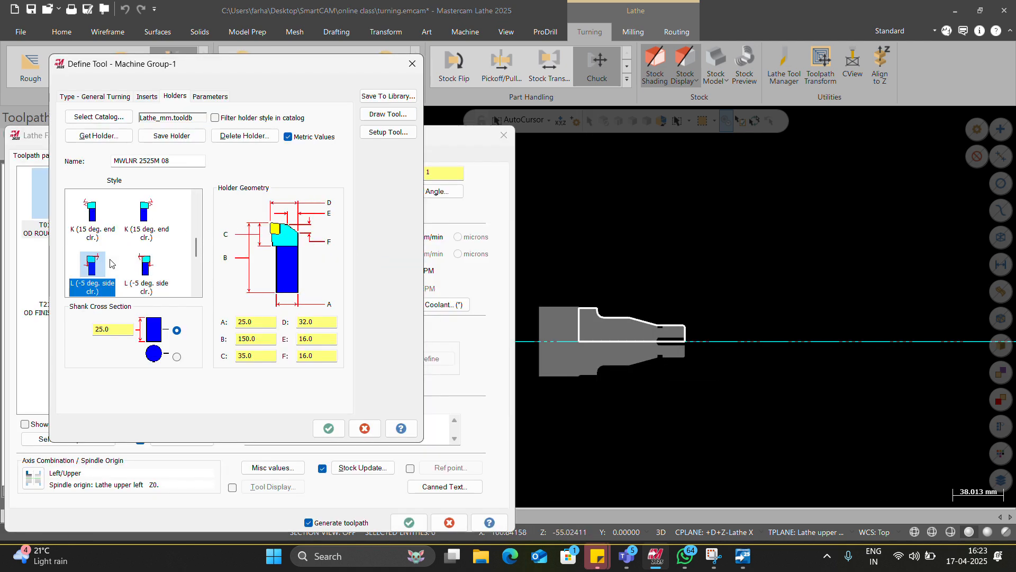
{"action": "left_click", "coordinate": [389, 114]}
{"action": "key", "text": "Return"}
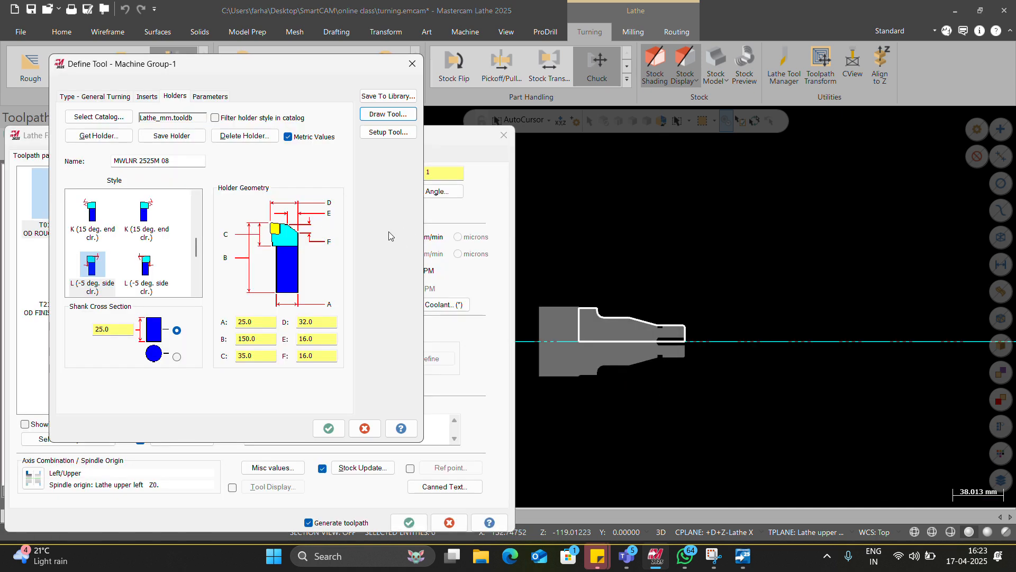
{"action": "left_click", "coordinate": [327, 428]}
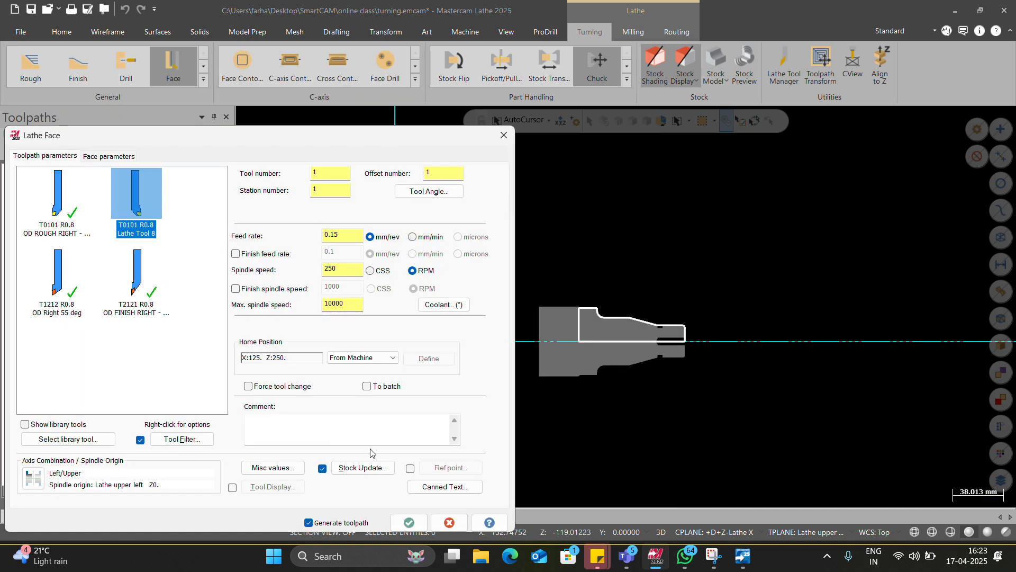
{"action": "left_click", "coordinate": [409, 522]}
{"action": "left_click", "coordinate": [294, 368]}
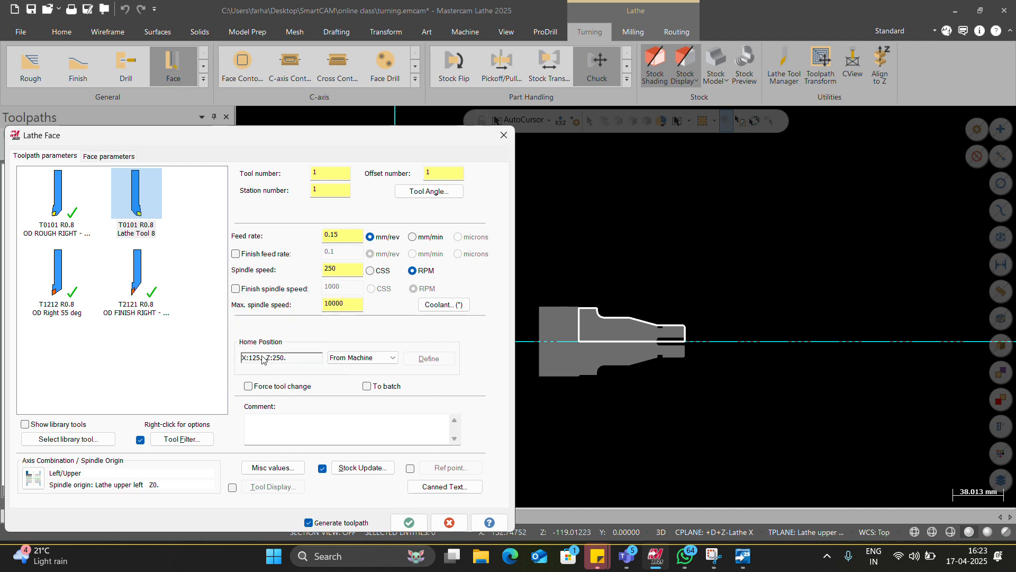
Step: Define the facing area from the part profile's upper outer corner to the stock end on the centerline, and generate the Lathe Face toolpath
{"action": "left_click", "coordinate": [117, 157]}
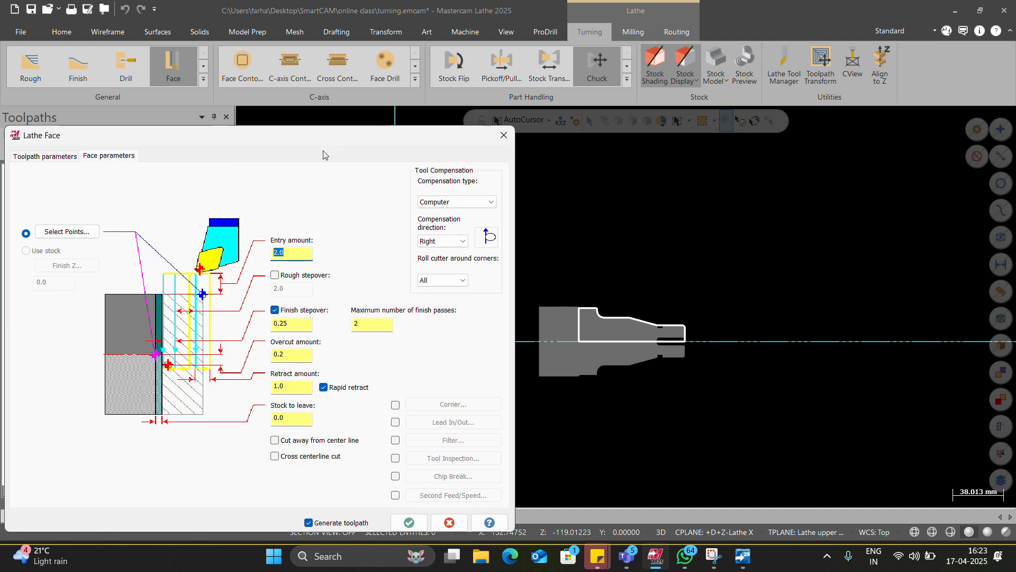
{"action": "left_click_drag", "start_coordinate": [312, 136], "coordinate": [333, 56]}
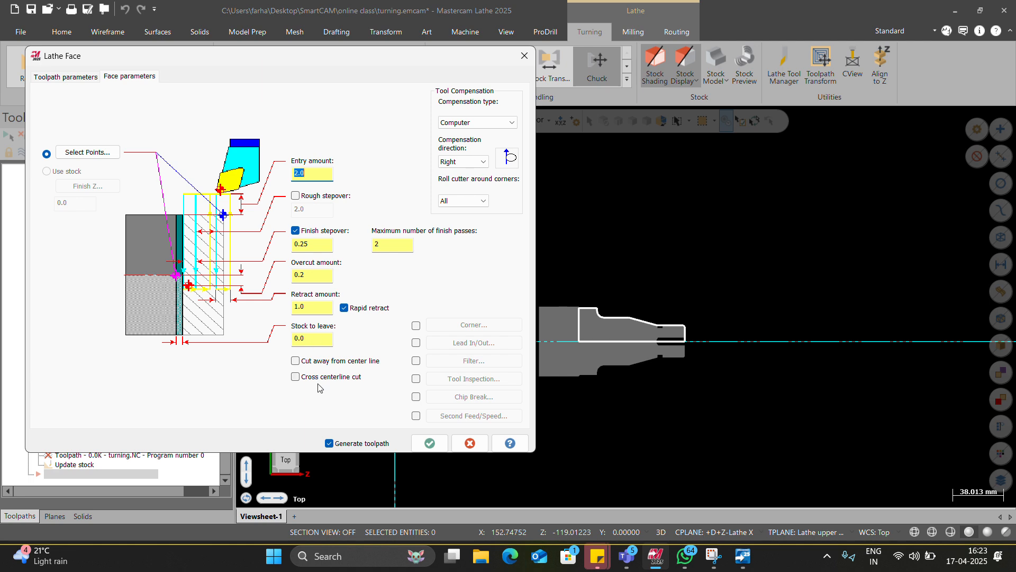
{"action": "left_click", "coordinate": [88, 153]}
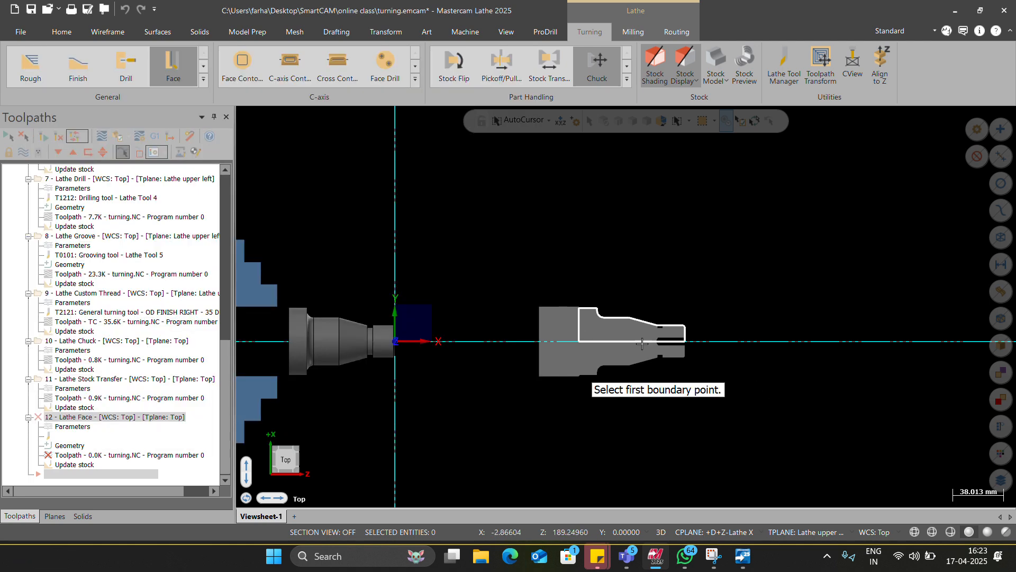
{"action": "left_click", "coordinate": [578, 318]}
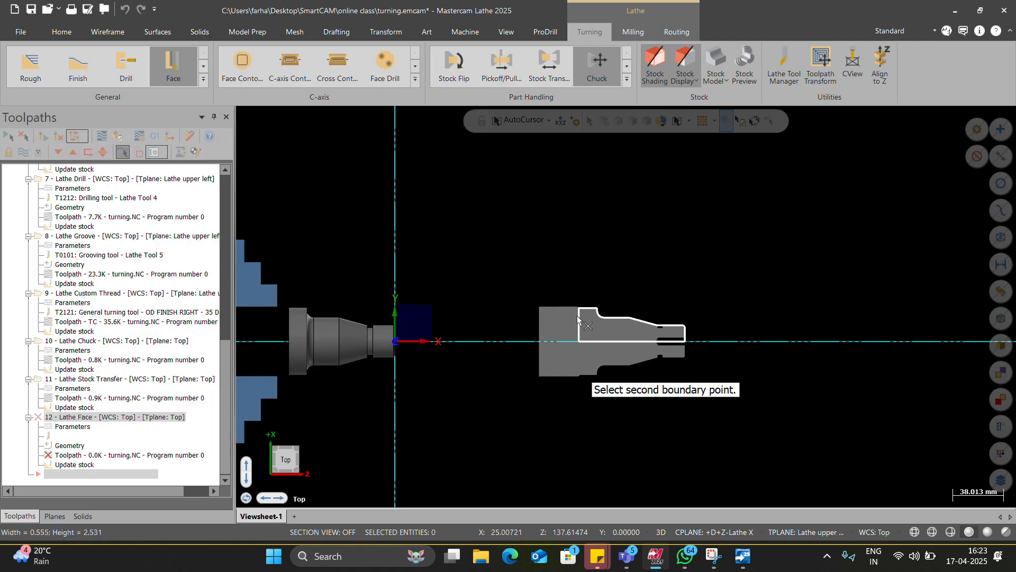
{"action": "left_click", "coordinate": [540, 342]}
{"action": "left_click", "coordinate": [422, 443]}
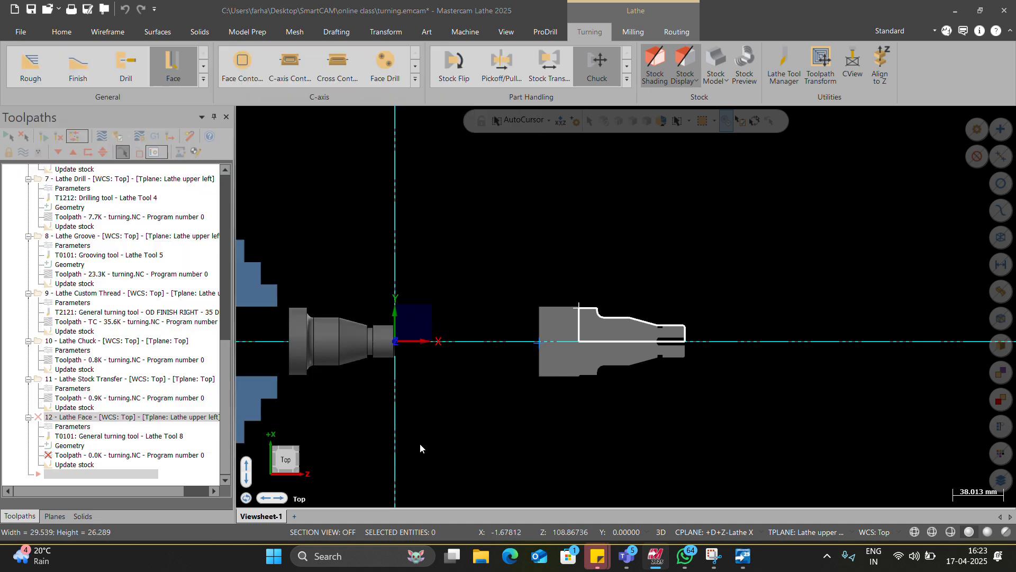
{"action": "left_click", "coordinate": [66, 264]}
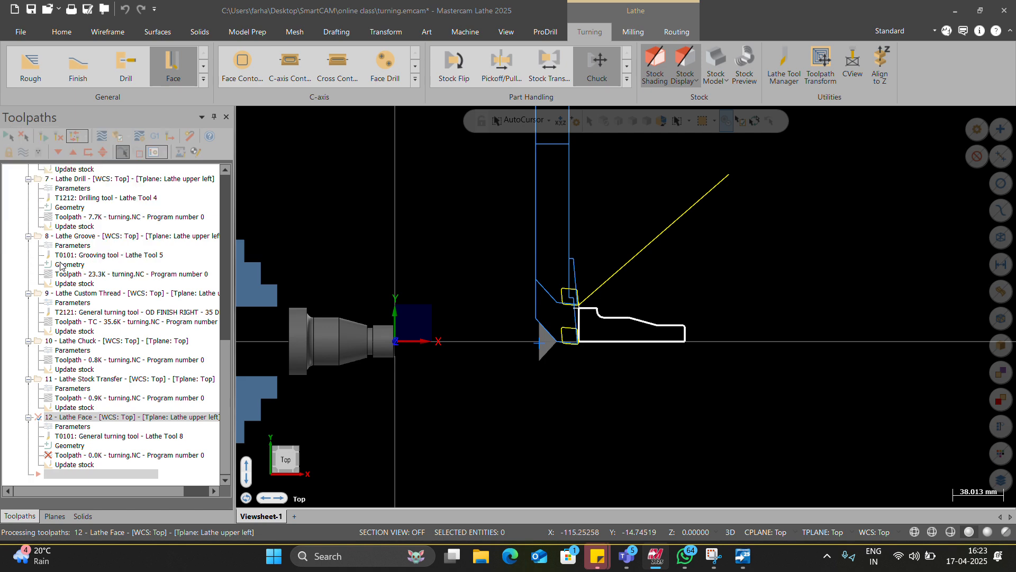
{"action": "left_click", "coordinate": [64, 263]}
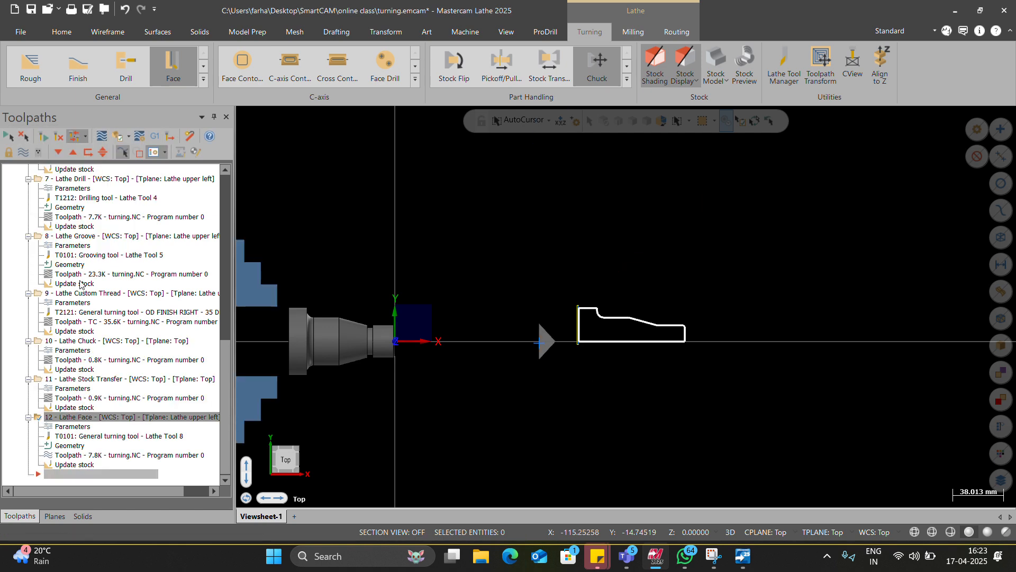
Step: Reopen the parameters of the Lathe Face operation
{"action": "left_click", "coordinate": [73, 426]}
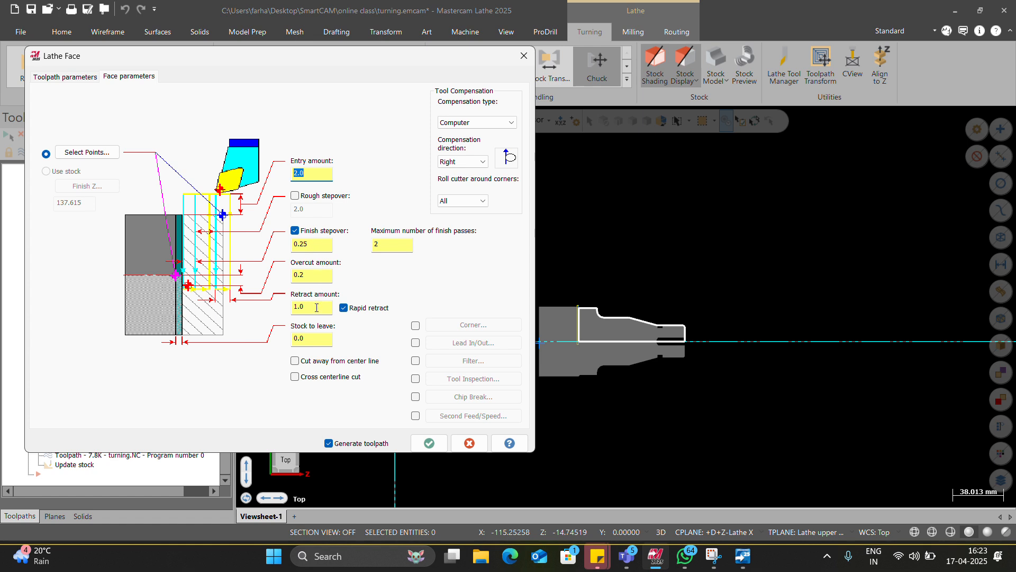
Step: Enable the 2.0 rough stepover for the Lathe Face operation and try to regenerate its toolpath
{"action": "left_click", "coordinate": [317, 196]}
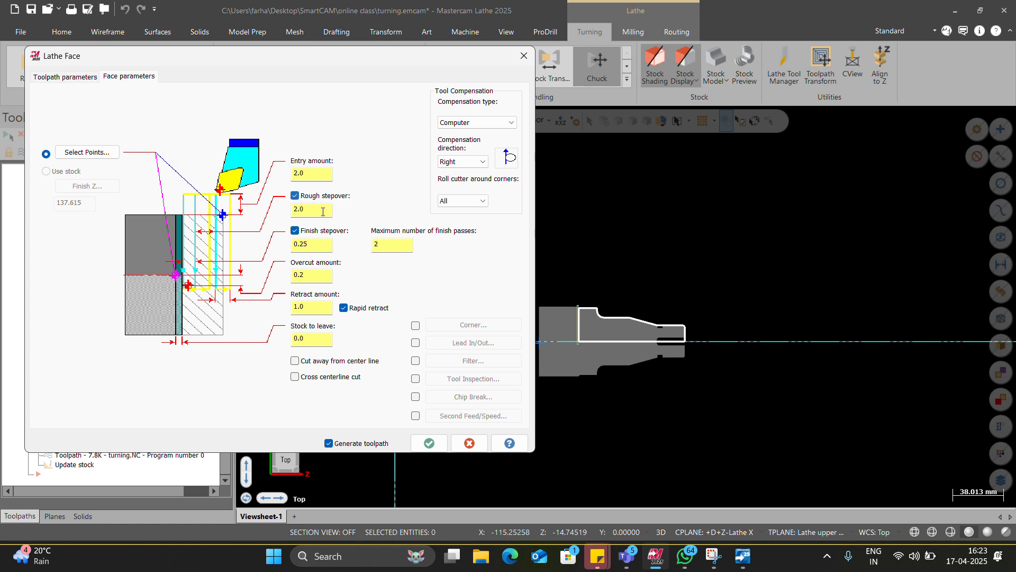
{"action": "left_click", "coordinate": [428, 443]}
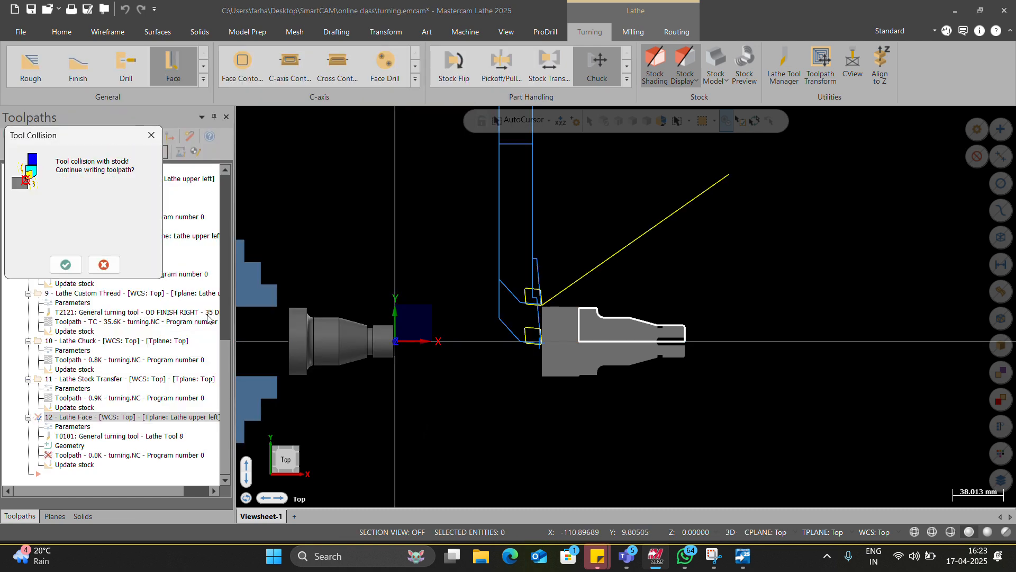
{"action": "left_click", "coordinate": [65, 264]}
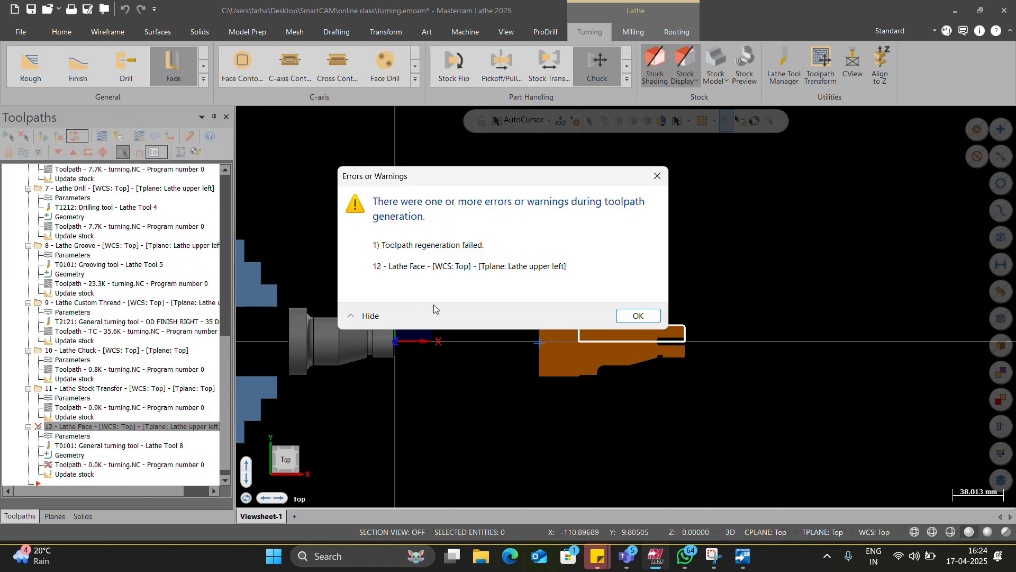
{"action": "key", "text": "Return"}
Step: Enable reference points for the Lathe Face, picking an approach point about X45.44 Z76.79 beyond the stock's end and copying it to the retract point
{"action": "left_click", "coordinate": [73, 435]}
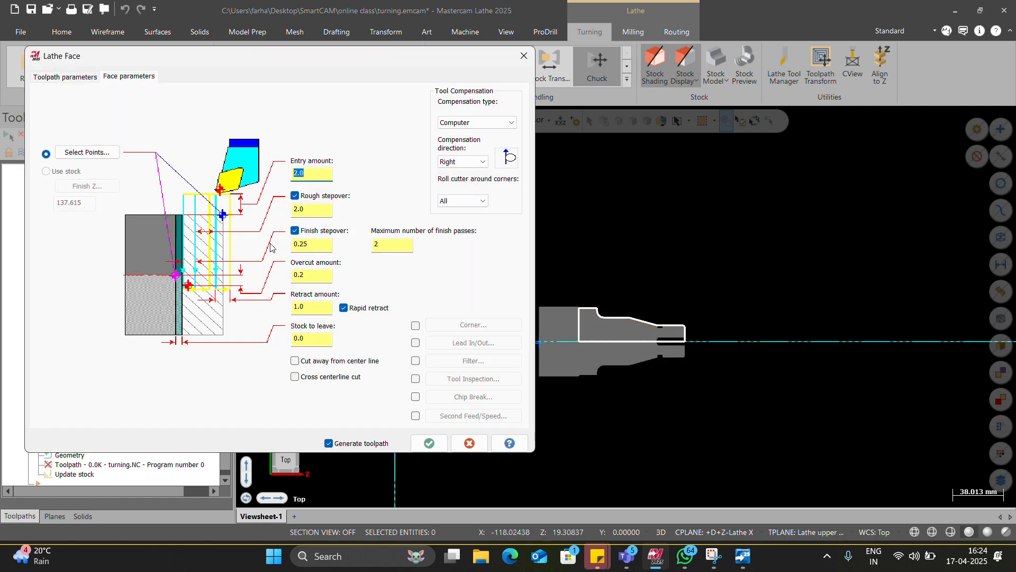
{"action": "left_click", "coordinate": [66, 77]}
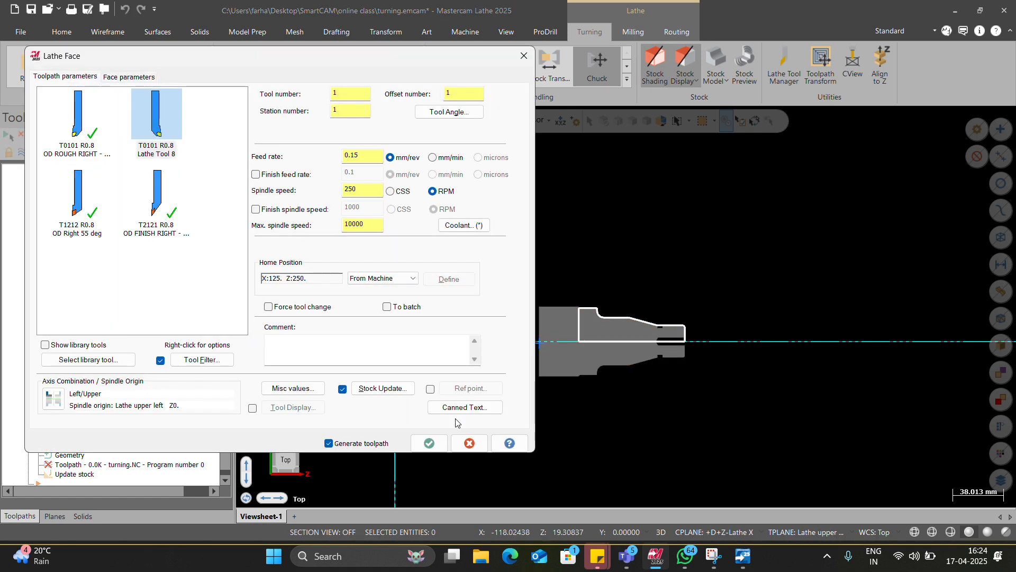
{"action": "left_click", "coordinate": [430, 389]}
{"action": "left_click", "coordinate": [466, 388]}
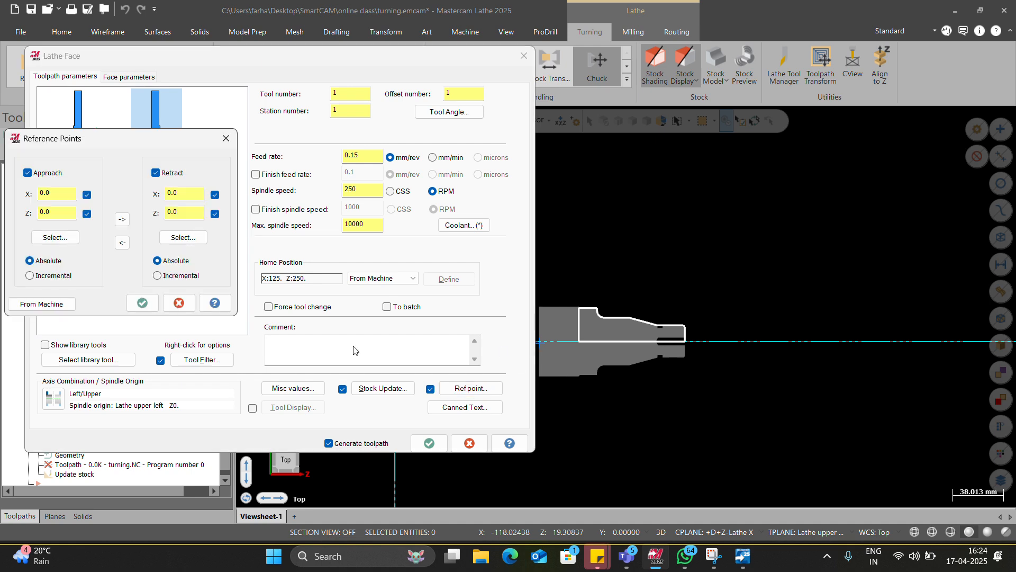
{"action": "left_click", "coordinate": [51, 237]}
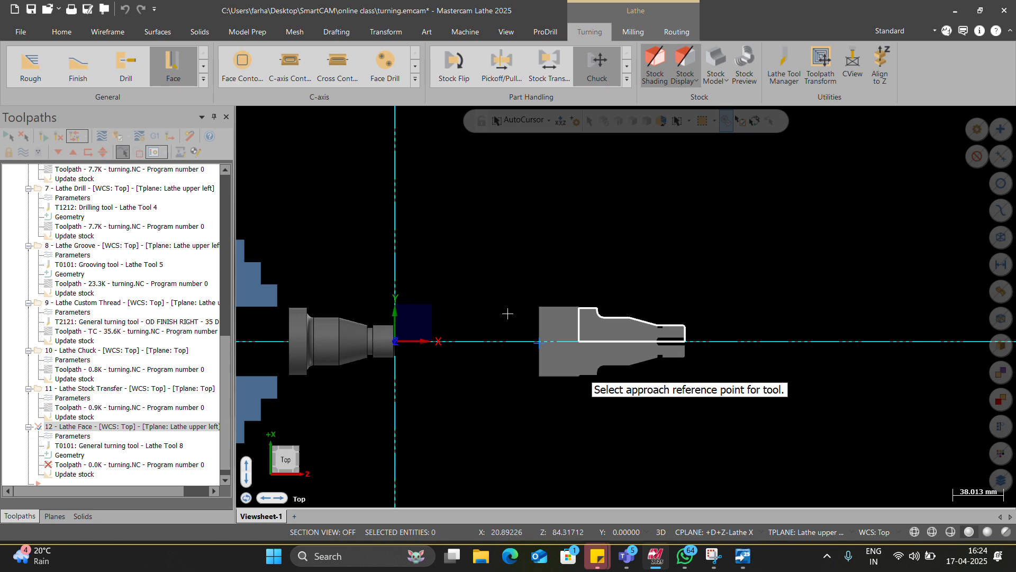
{"action": "left_click", "coordinate": [497, 281]}
{"action": "left_click", "coordinate": [121, 219]}
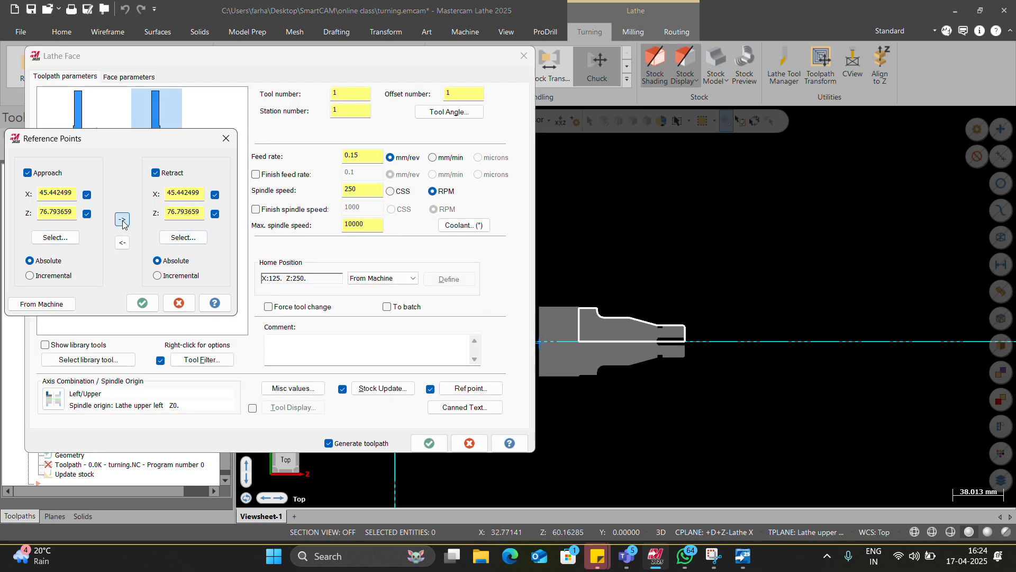
{"action": "left_click", "coordinate": [142, 303]}
Step: Regenerate the Lathe Face toolpath, choosing to continue writing it past every tool collision prompt
{"action": "left_click", "coordinate": [429, 443]}
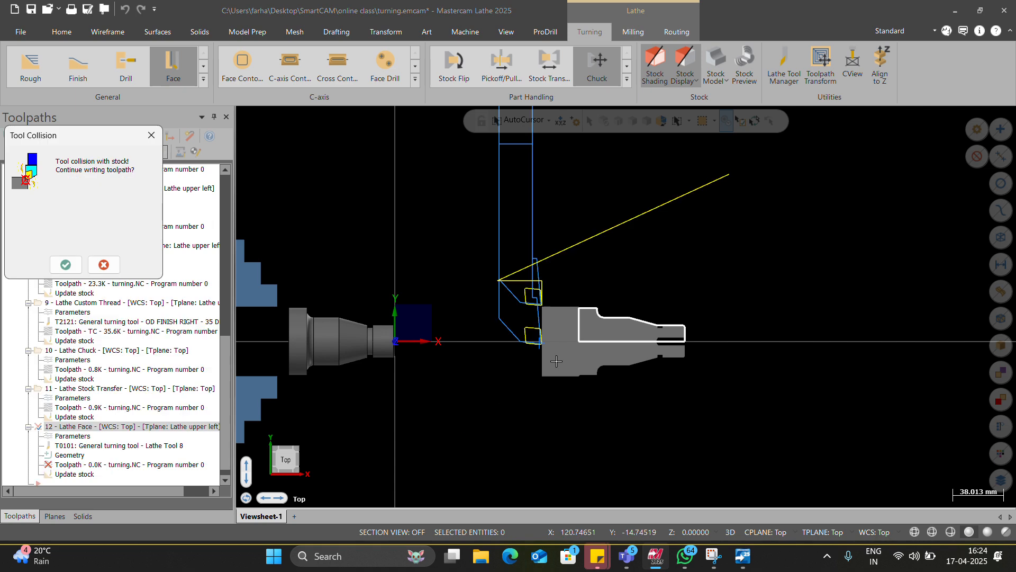
{"action": "left_click", "coordinate": [67, 265]}
{"action": "left_click", "coordinate": [69, 265]}
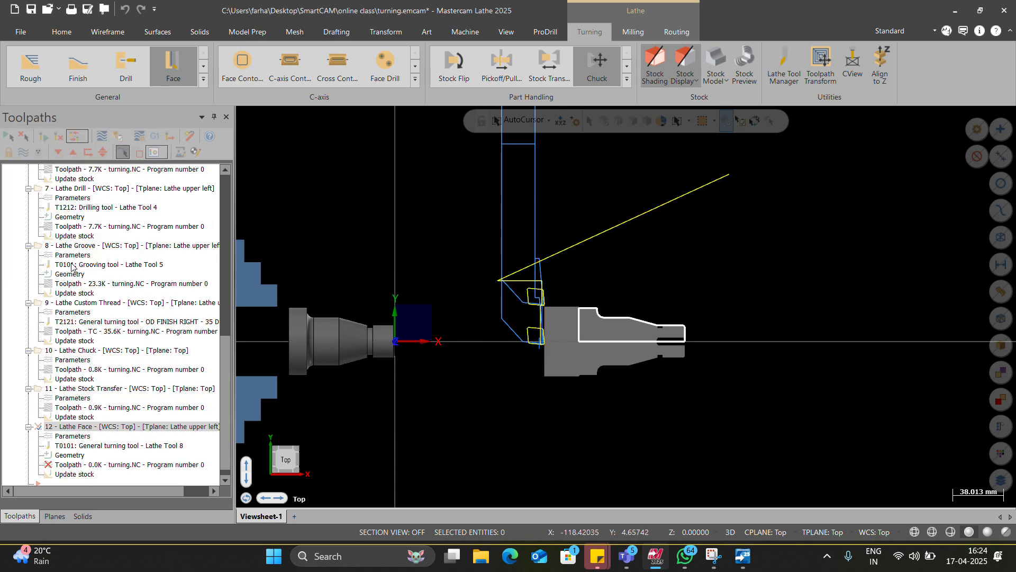
{"action": "left_click", "coordinate": [71, 266]}
{"action": "left_click", "coordinate": [72, 265]}
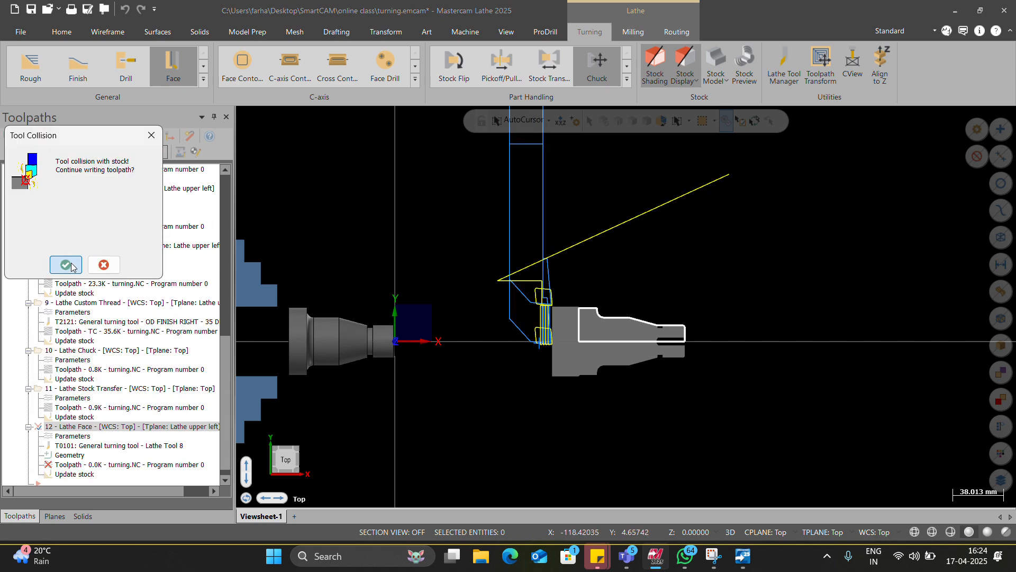
{"action": "left_click", "coordinate": [71, 265]}
{"action": "left_click", "coordinate": [71, 266]}
{"action": "left_click", "coordinate": [71, 266]}
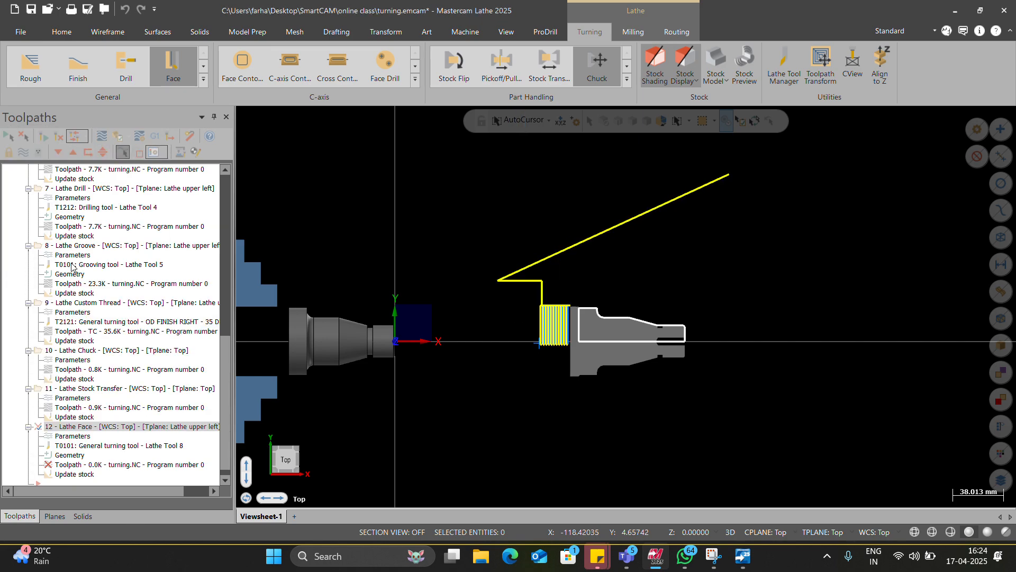
{"action": "left_click", "coordinate": [71, 266]}
{"action": "left_click", "coordinate": [72, 266]}
{"action": "left_click", "coordinate": [72, 266]}
{"action": "left_click", "coordinate": [71, 266]}
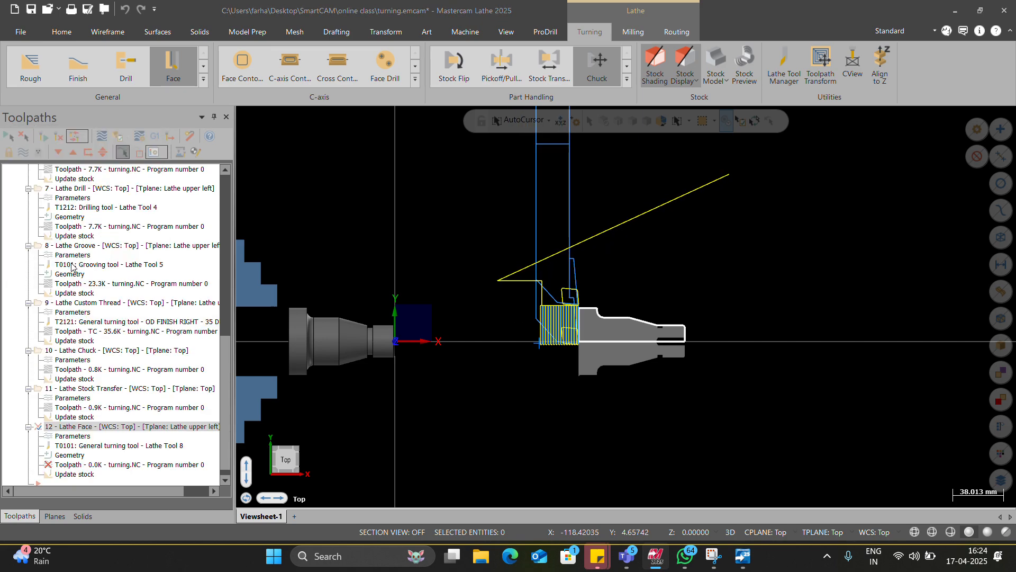
{"action": "scroll", "coordinate": [550, 359], "scroll_direction": "down", "scroll_amount": 1}
{"action": "scroll", "coordinate": [551, 359], "scroll_direction": "up", "scroll_amount": 4}
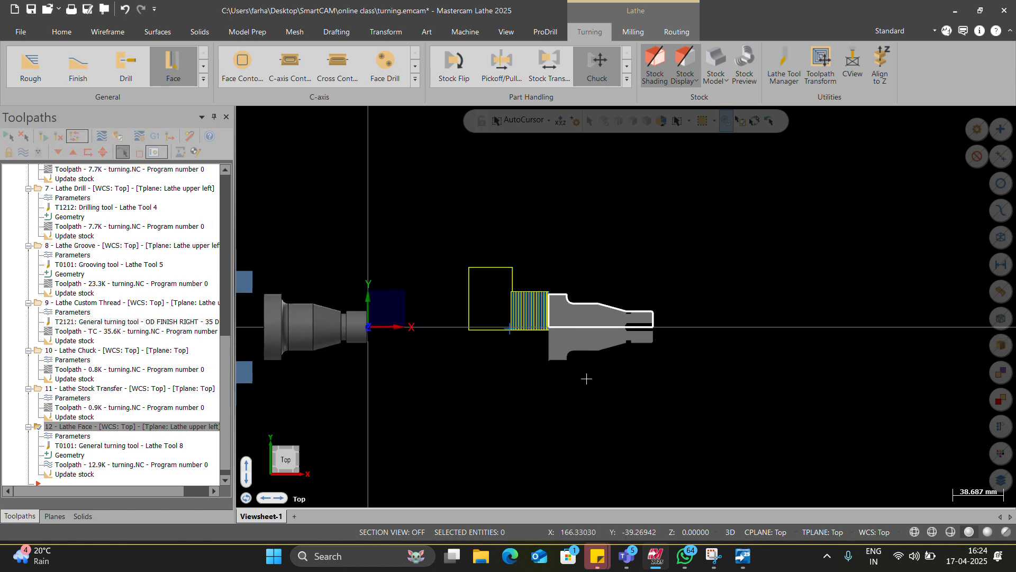
{"action": "scroll", "coordinate": [447, 361], "scroll_direction": "down", "scroll_amount": 3}
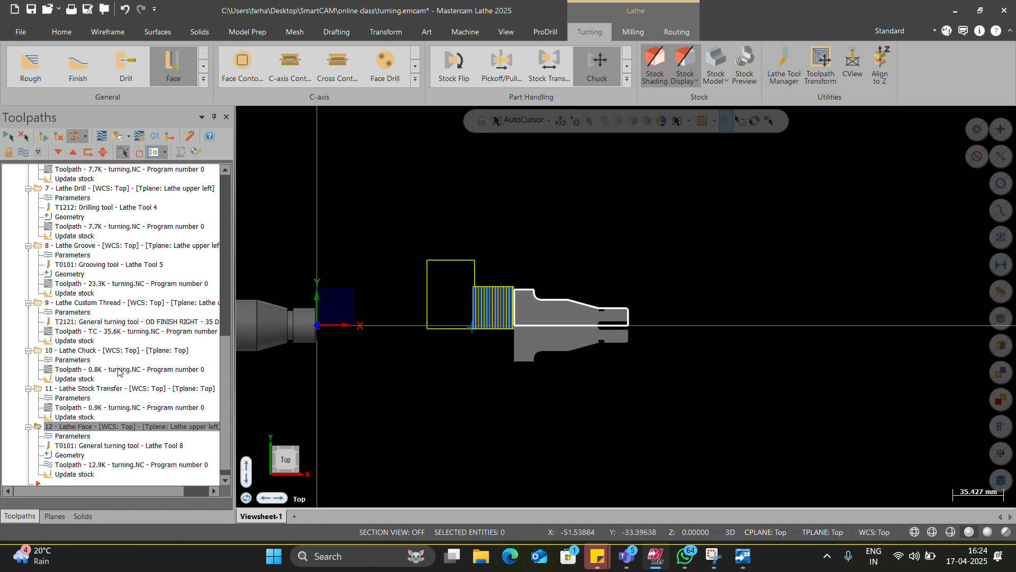
Step: Select all operations in Toolpath Group-1 and run their verification in Mastercam Simulator
{"action": "scroll", "coordinate": [63, 252], "scroll_direction": "up", "scroll_amount": 10}
{"action": "scroll", "coordinate": [63, 251], "scroll_direction": "up", "scroll_amount": 3}
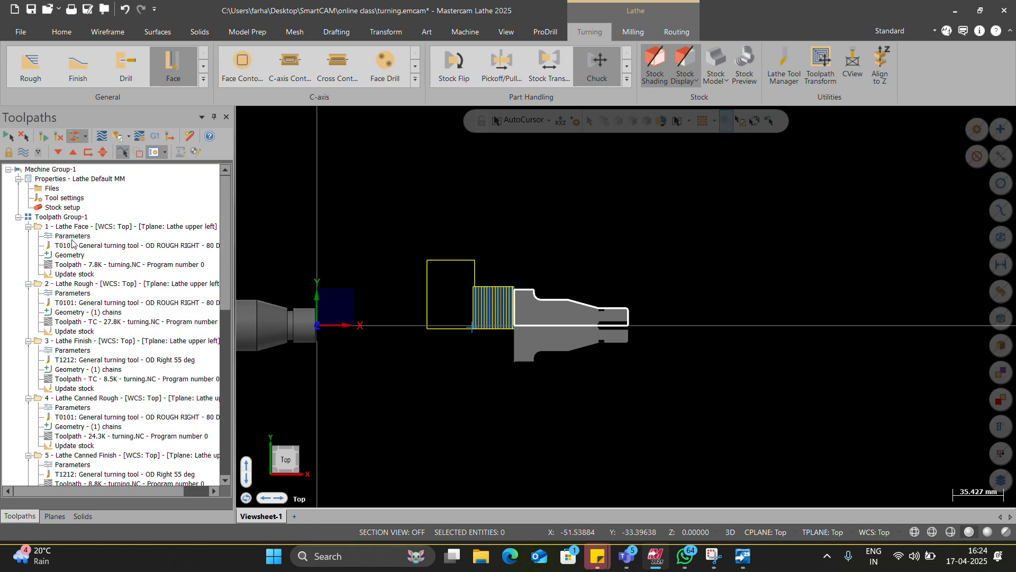
{"action": "left_click", "coordinate": [61, 216]}
{"action": "left_click", "coordinate": [116, 136]}
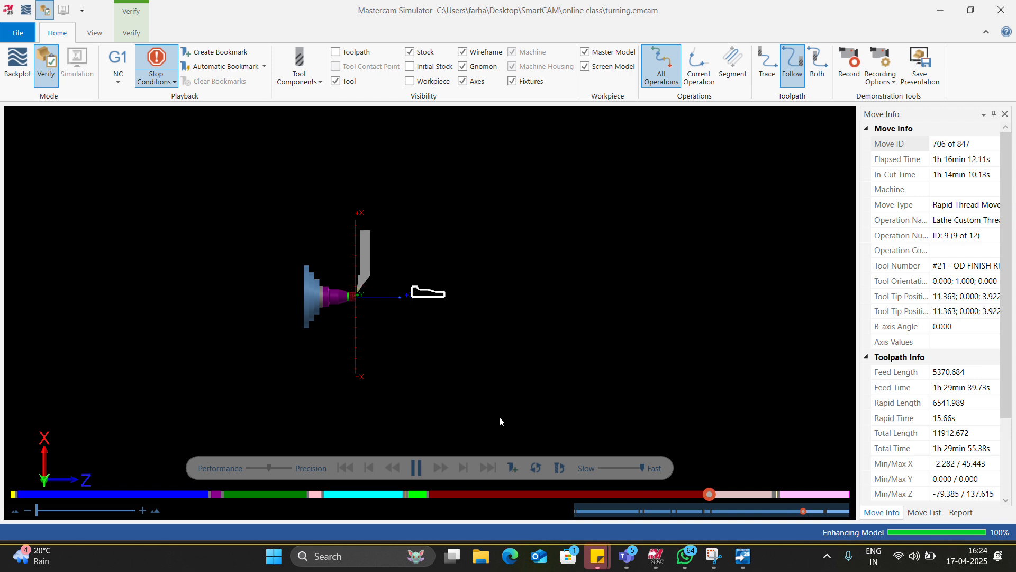
{"action": "scroll", "coordinate": [421, 325], "scroll_direction": "up", "scroll_amount": 3}
{"action": "scroll", "coordinate": [421, 286], "scroll_direction": "up", "scroll_amount": 4}
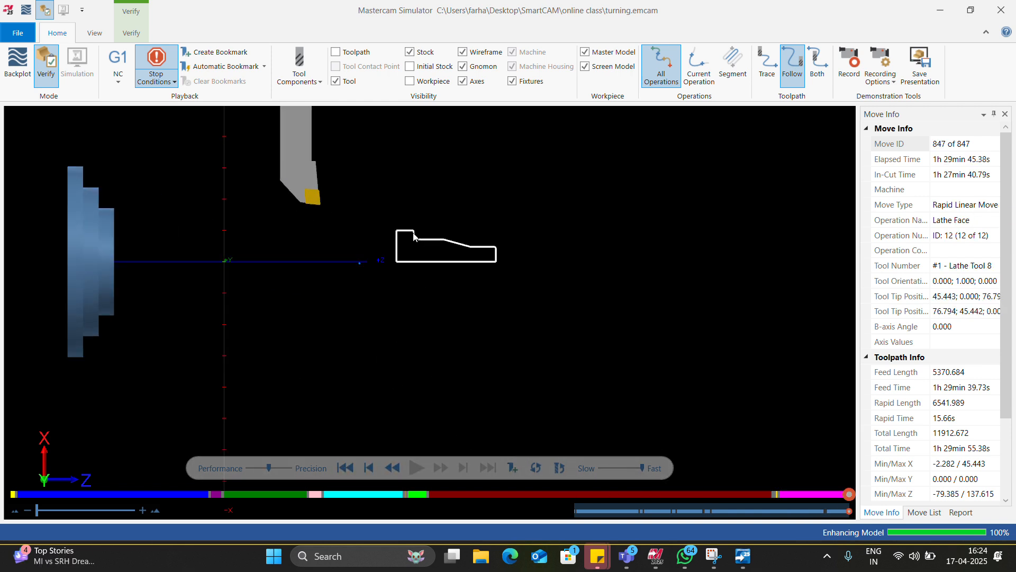
Step: Turn on the workpiece and a translucent initial stock around the machined part in the simulation
{"action": "scroll", "coordinate": [422, 292], "scroll_direction": "down", "scroll_amount": 5}
{"action": "mouse_move", "coordinate": [421, 291]}
{"action": "middle_mouse_down"}
{"action": "mouse_move", "coordinate": [404, 301]}
{"action": "mouse_move", "coordinate": [424, 291]}
{"action": "middle_mouse_up"}
{"action": "left_click", "coordinate": [410, 67]}
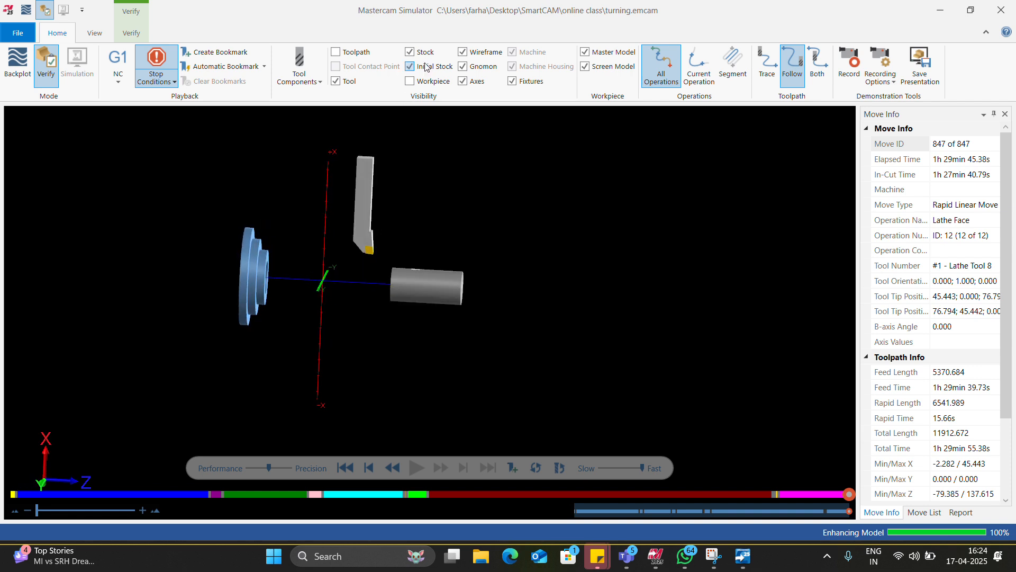
{"action": "middle_click_drag", "start_coordinate": [447, 243], "coordinate": [473, 246]}
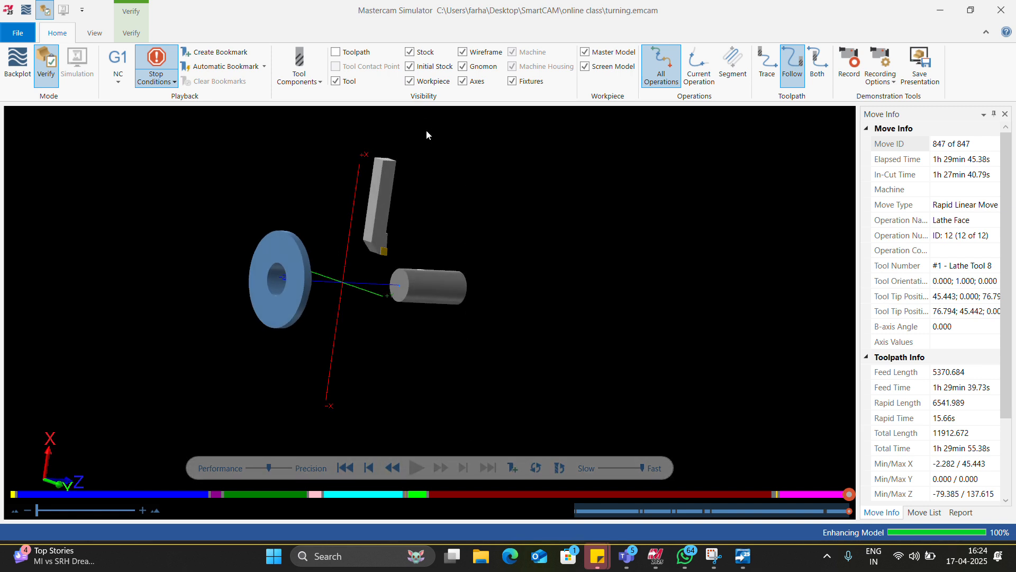
{"action": "left_click", "coordinate": [411, 81]}
{"action": "left_click", "coordinate": [155, 82]}
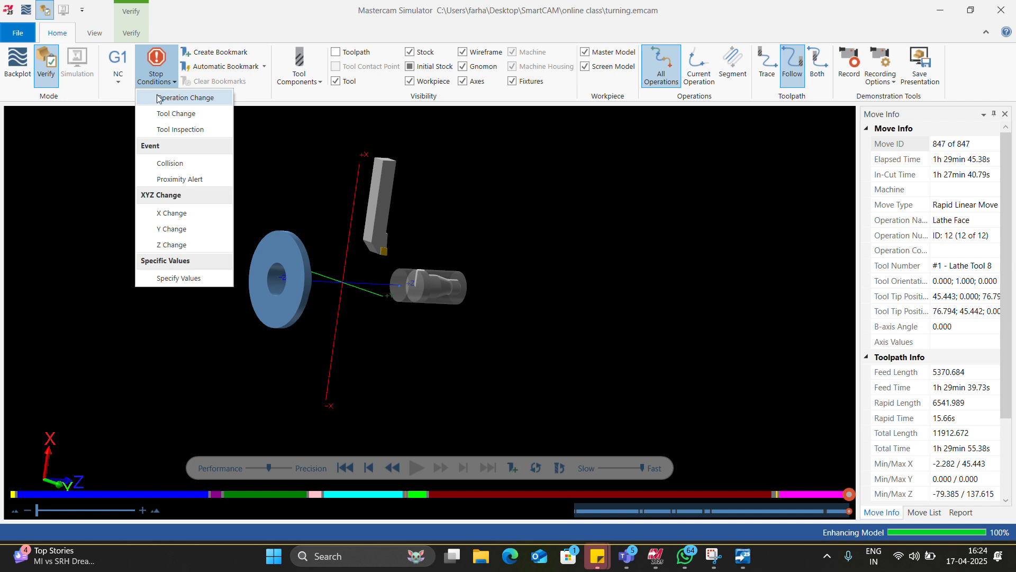
{"action": "left_click", "coordinate": [507, 263]}
{"action": "middle_click_drag", "start_coordinate": [500, 269], "coordinate": [429, 274]}
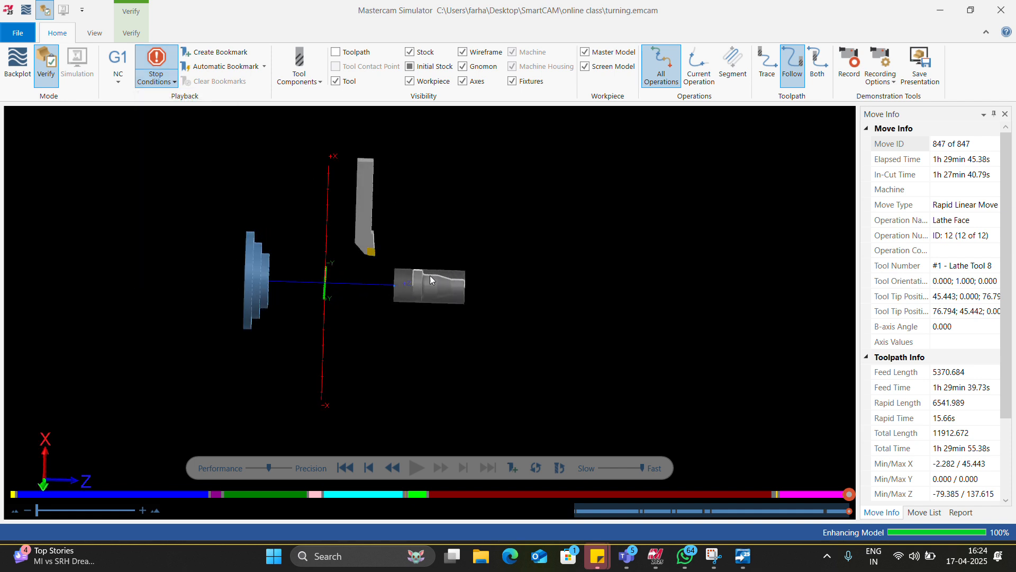
Step: Hide the initial stock and toggle the machined stock's display off and back on
{"action": "scroll", "coordinate": [417, 185], "scroll_direction": "up", "scroll_amount": 3}
{"action": "left_click", "coordinate": [431, 67]}
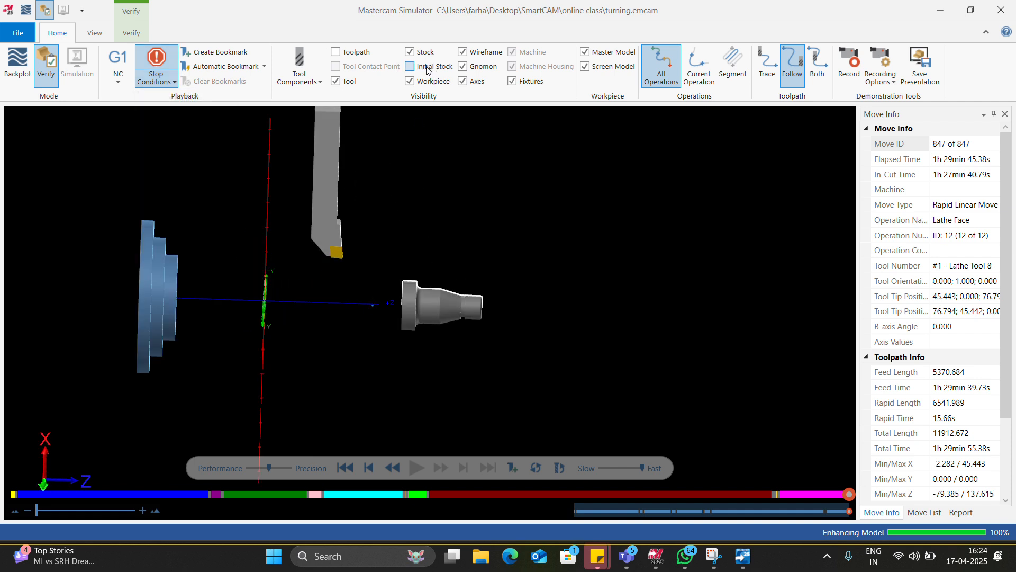
{"action": "left_click", "coordinate": [420, 53]}
{"action": "left_click", "coordinate": [420, 53]}
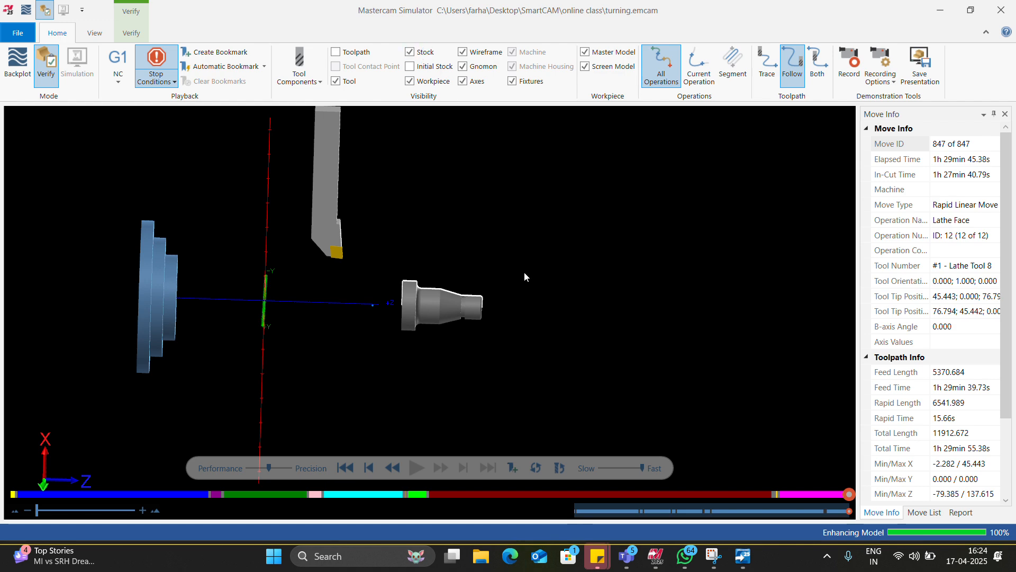
Step: Switch to the Microsoft Teams meeting and share the Mastercam Simulator window
{"action": "key", "text": "alt+Tab"}
{"action": "left_click", "coordinate": [733, 53]}
{"action": "left_click", "coordinate": [738, 53]}
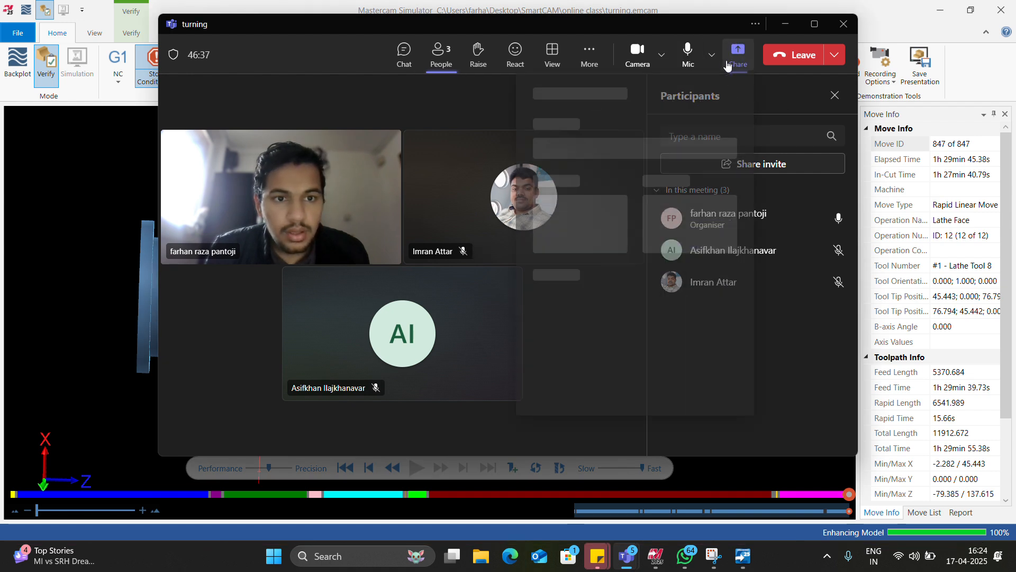
{"action": "left_click", "coordinate": [671, 233]}
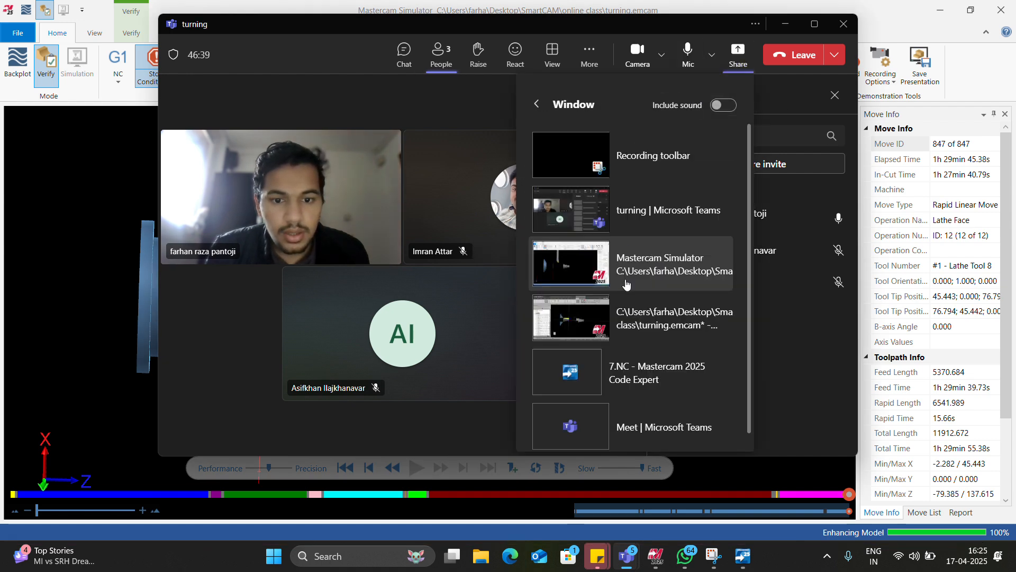
{"action": "left_click", "coordinate": [619, 270]}
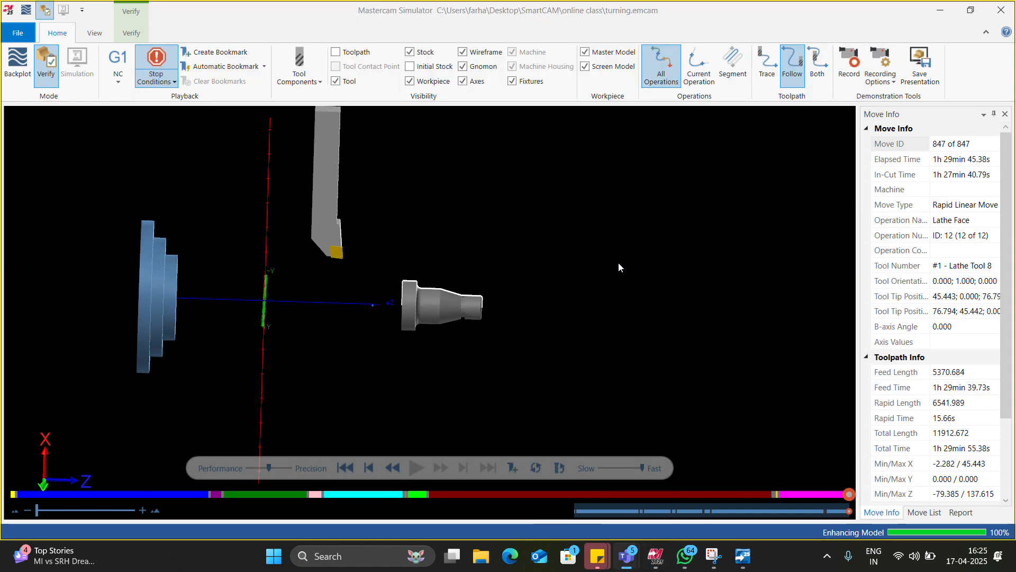
Step: Restart the verification from the first move and run it operation by operation through facing, roughing, finishing and drilling to the custom thread
{"action": "left_click", "coordinate": [345, 468]}
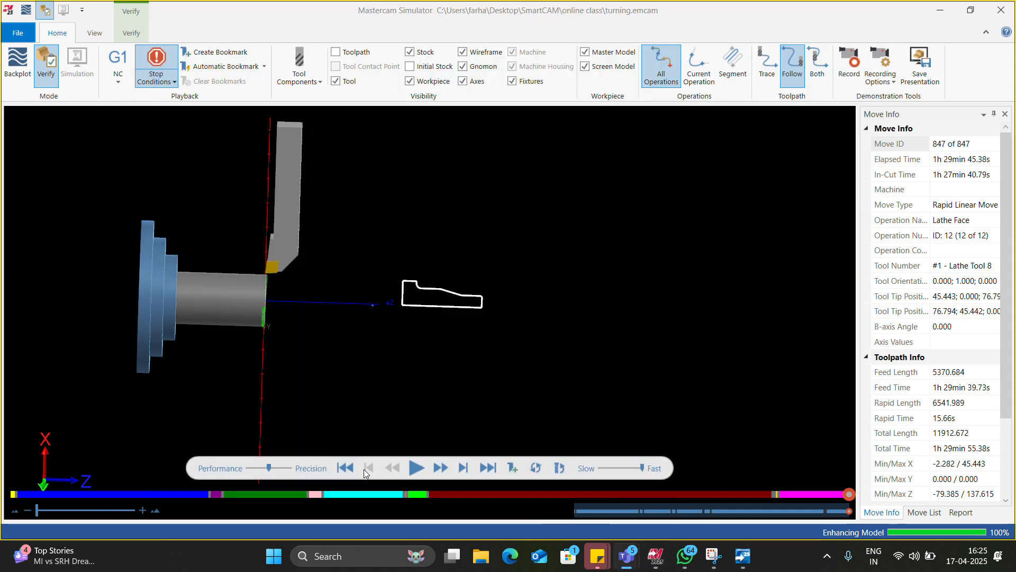
{"action": "left_click", "coordinate": [418, 468]}
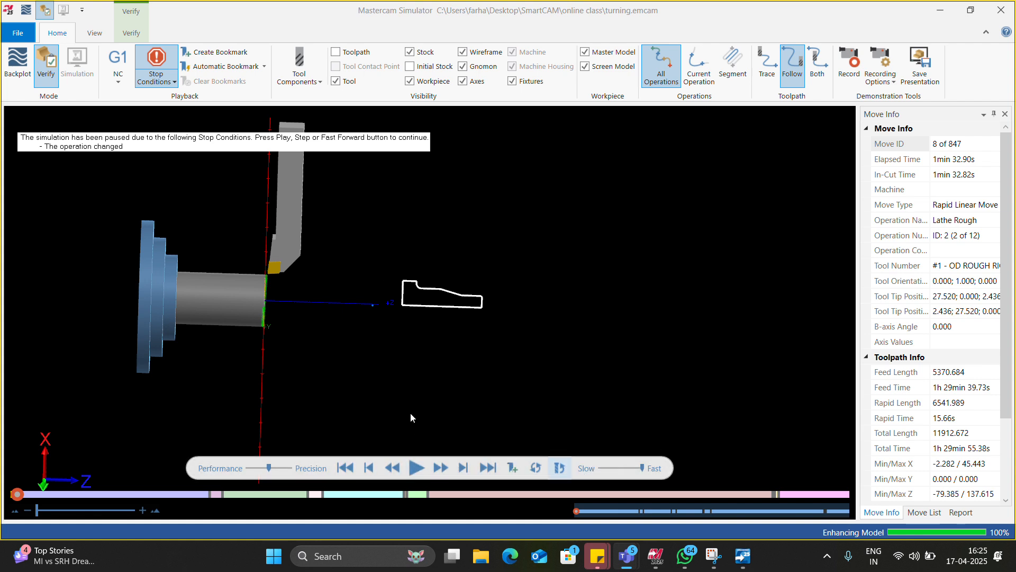
{"action": "left_click", "coordinate": [414, 462]}
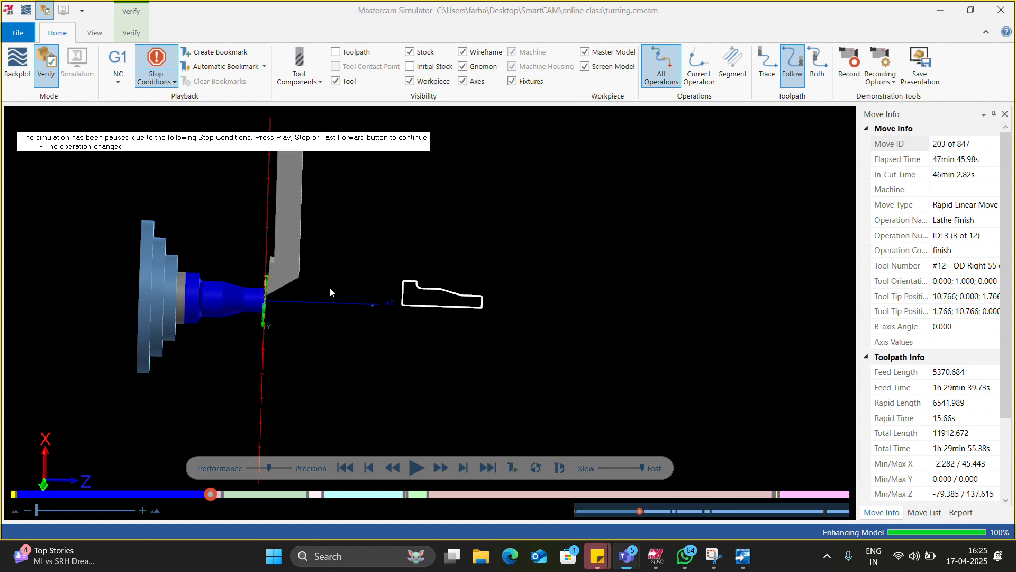
{"action": "left_click", "coordinate": [488, 466]}
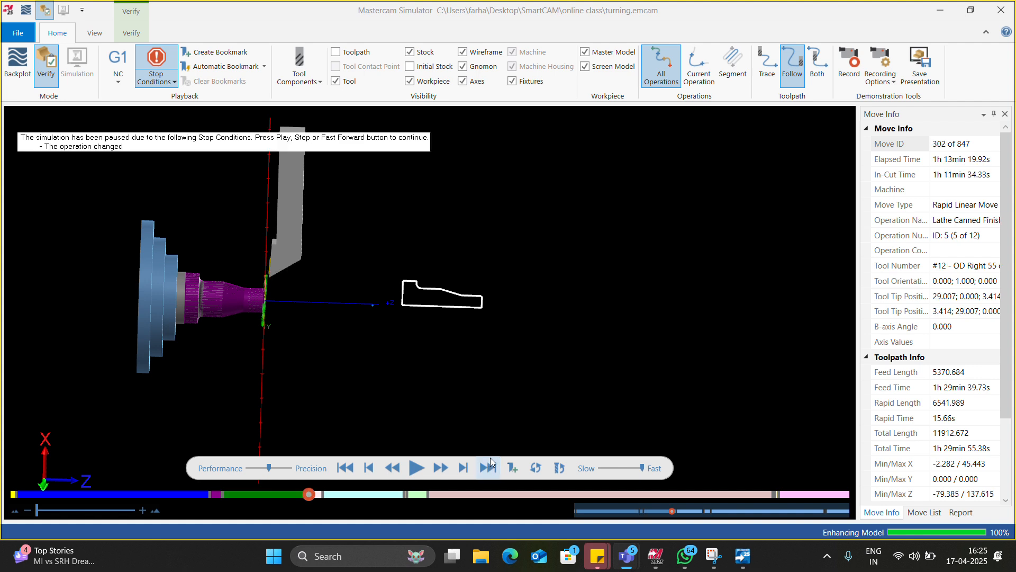
{"action": "left_click", "coordinate": [490, 458]}
{"action": "left_click", "coordinate": [491, 457]}
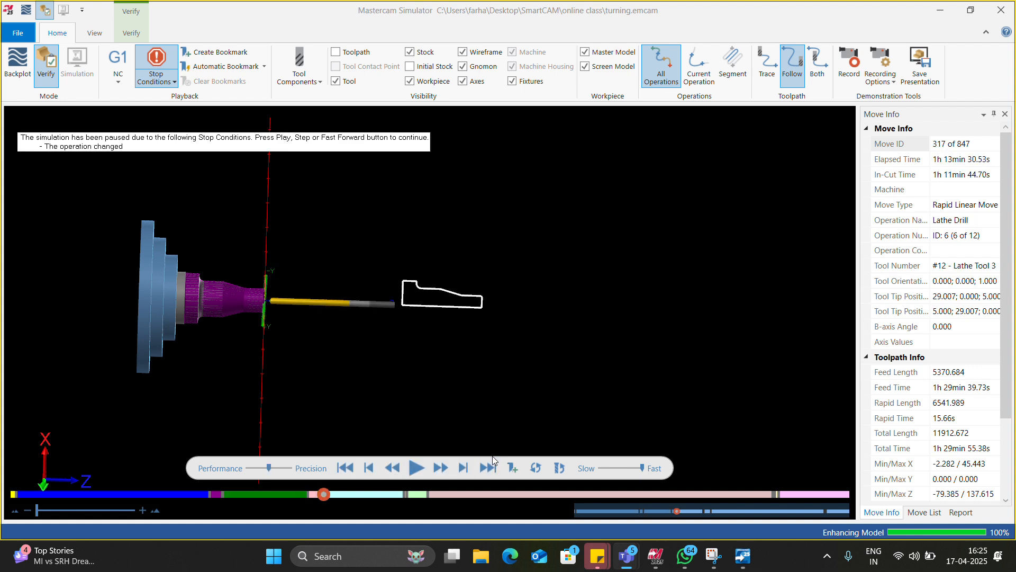
{"action": "left_click", "coordinate": [490, 459]}
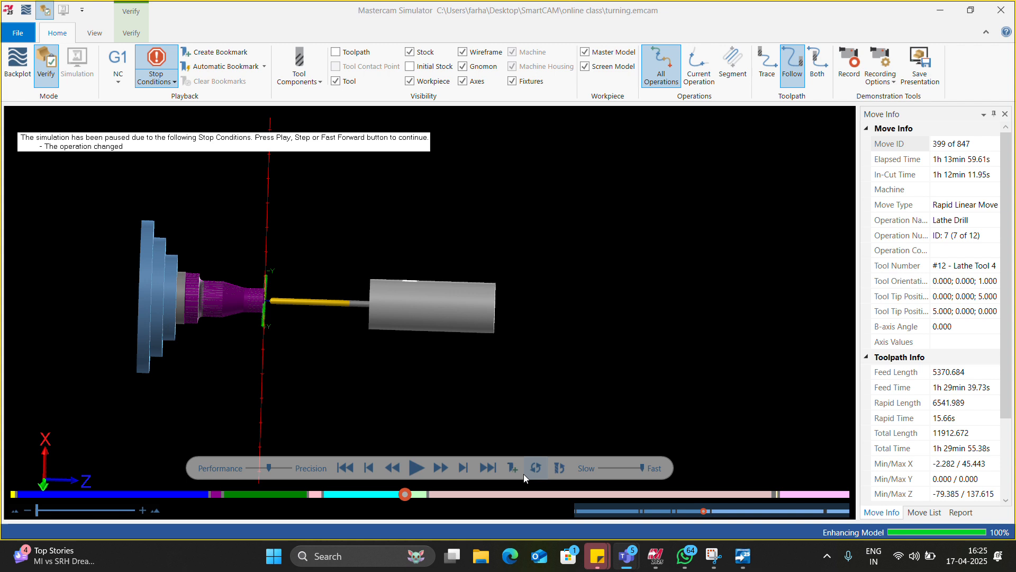
{"action": "left_click", "coordinate": [492, 470]}
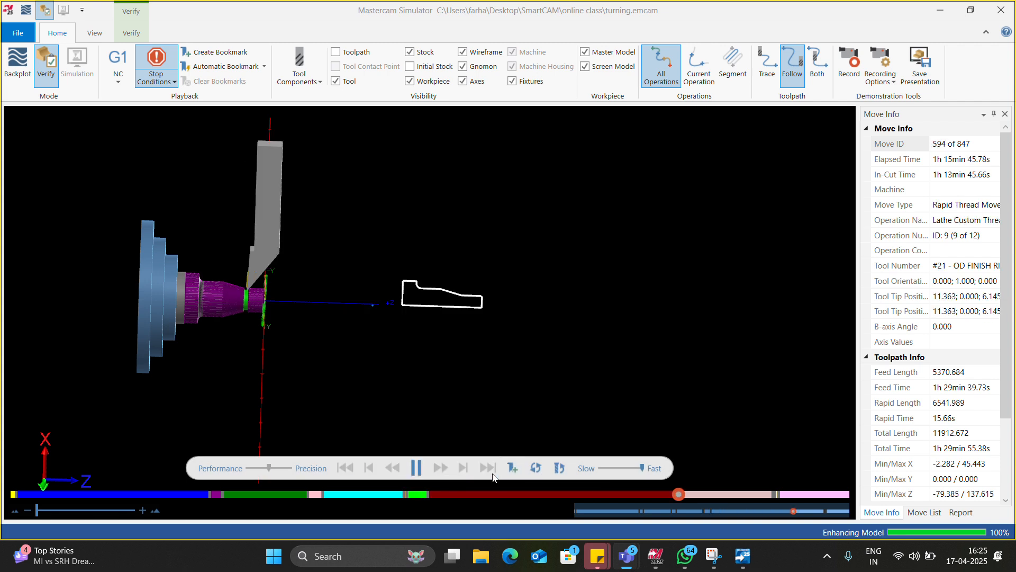
Step: Continue the simulation through the chuck and stock transfer operations and inspect the transferred part's flange face
{"action": "scroll", "coordinate": [332, 367], "scroll_direction": "up", "scroll_amount": 2}
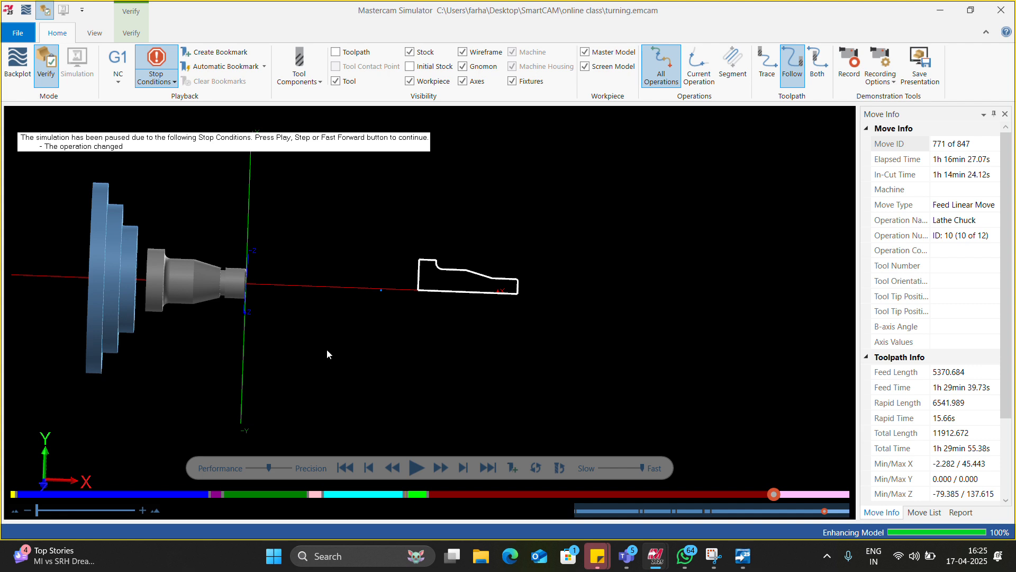
{"action": "scroll", "coordinate": [323, 349], "scroll_direction": "down", "scroll_amount": 3}
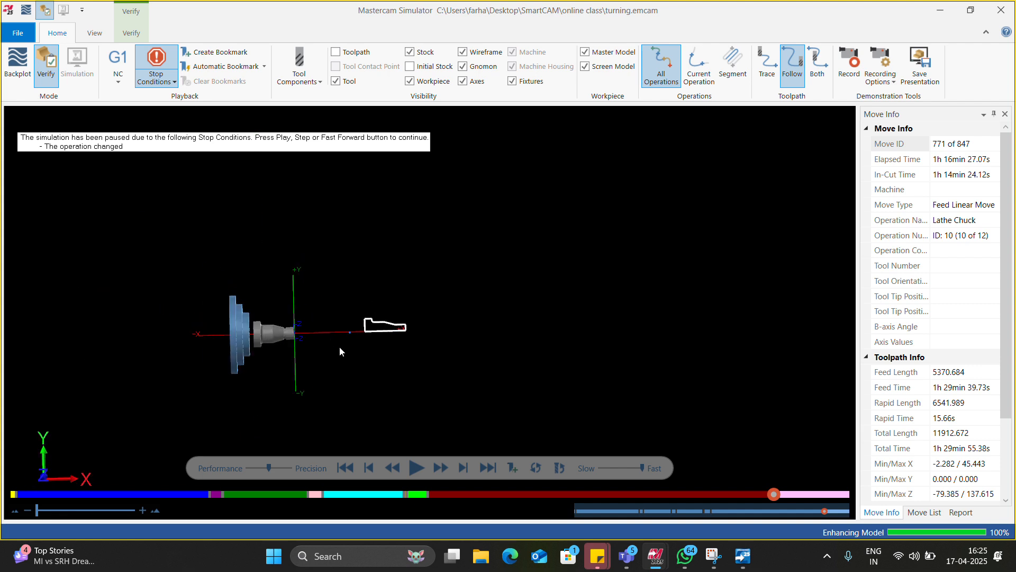
{"action": "left_click", "coordinate": [417, 468]}
{"action": "left_click", "coordinate": [417, 467]}
{"action": "scroll", "coordinate": [393, 337], "scroll_direction": "up", "scroll_amount": 7}
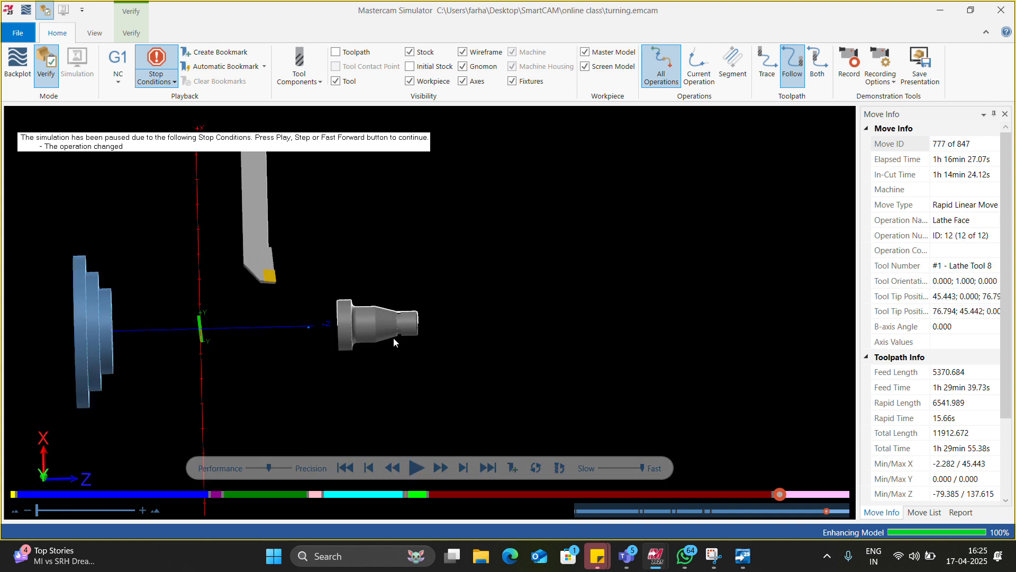
{"action": "middle_click_drag", "start_coordinate": [323, 319], "coordinate": [344, 325]}
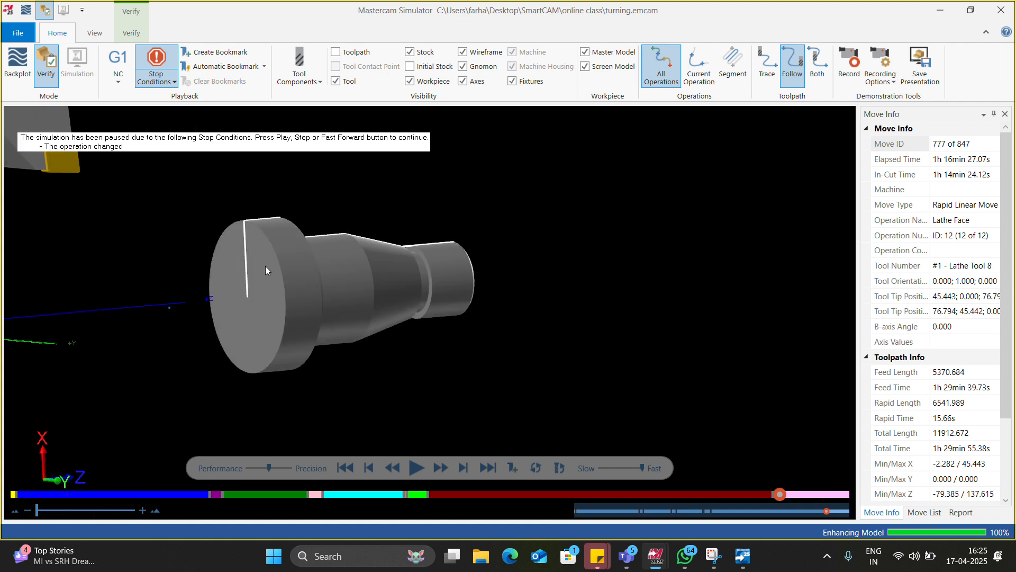
Step: Rewind the verification to the start and advance it to the beginning of the Lathe Custom Thread operation
{"action": "left_click", "coordinate": [346, 467]}
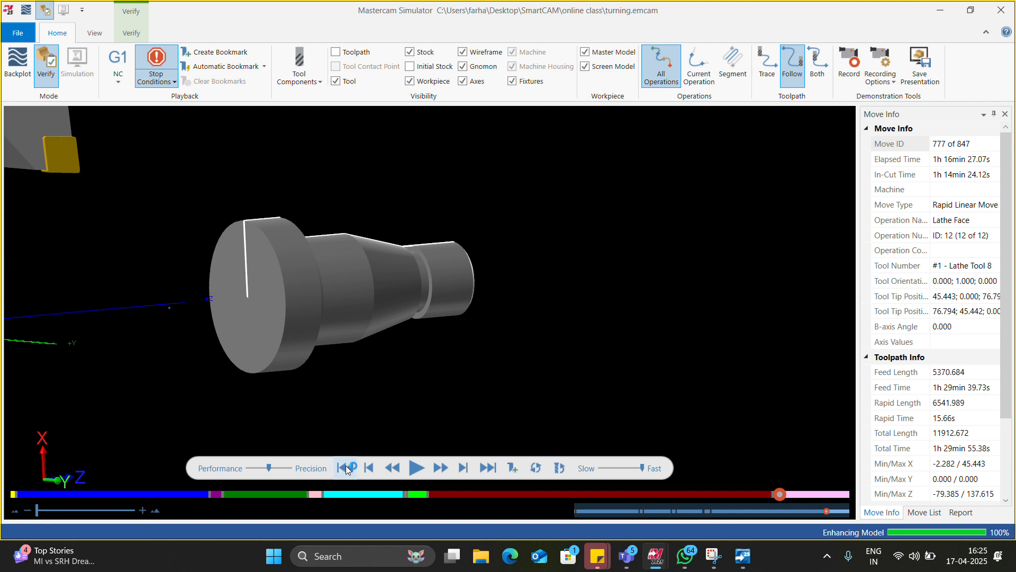
{"action": "left_click", "coordinate": [490, 468]}
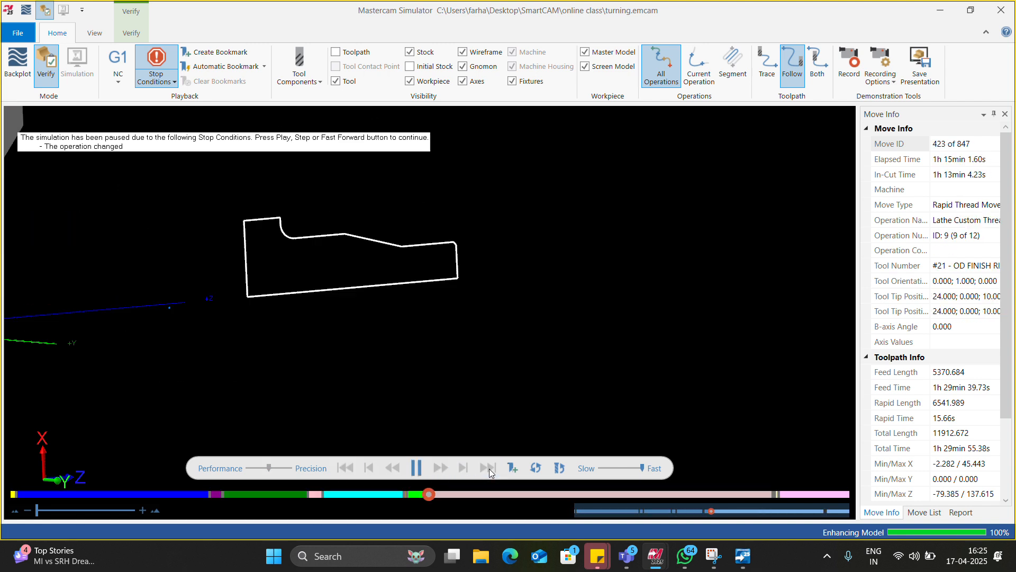
{"action": "middle_click_drag", "start_coordinate": [460, 424], "coordinate": [411, 389]}
{"action": "scroll", "coordinate": [417, 335], "scroll_direction": "down", "scroll_amount": 7}
{"action": "scroll", "coordinate": [400, 352], "scroll_direction": "up", "scroll_amount": 3}
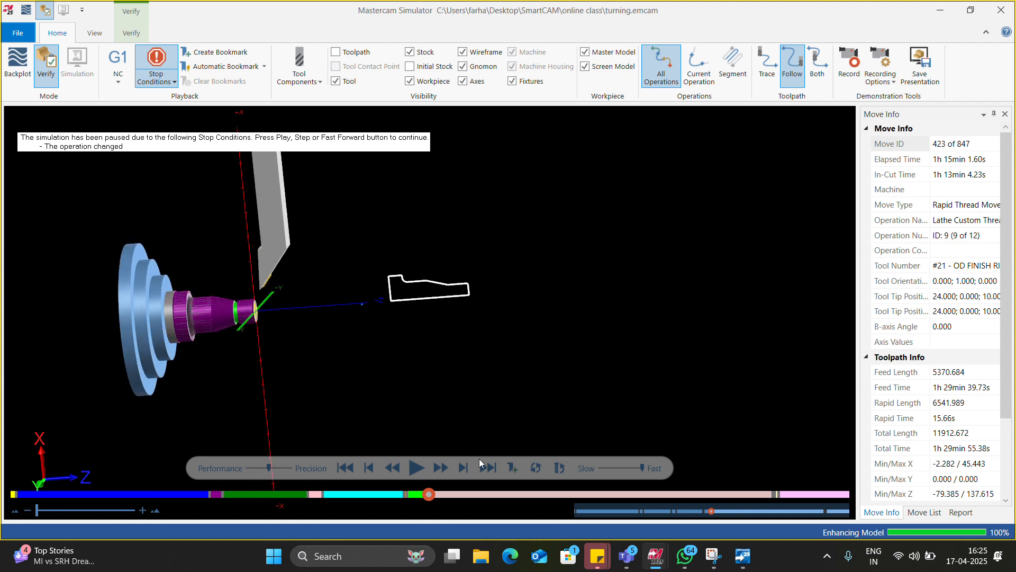
Step: Play the custom thread, chuck, stock transfer and final facing operations to the end and inspect the part
{"action": "left_click", "coordinate": [417, 467]}
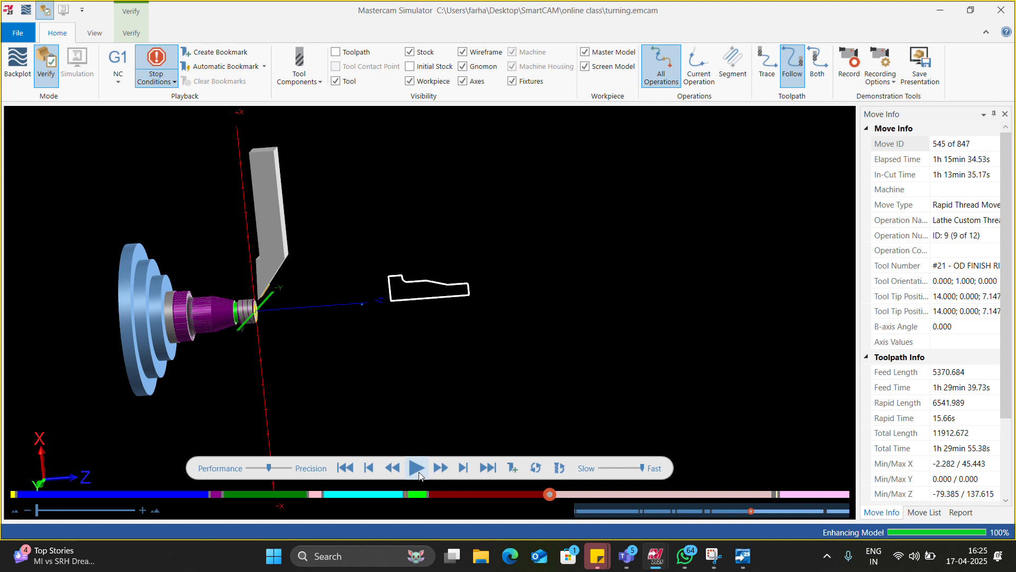
{"action": "left_click", "coordinate": [416, 468]}
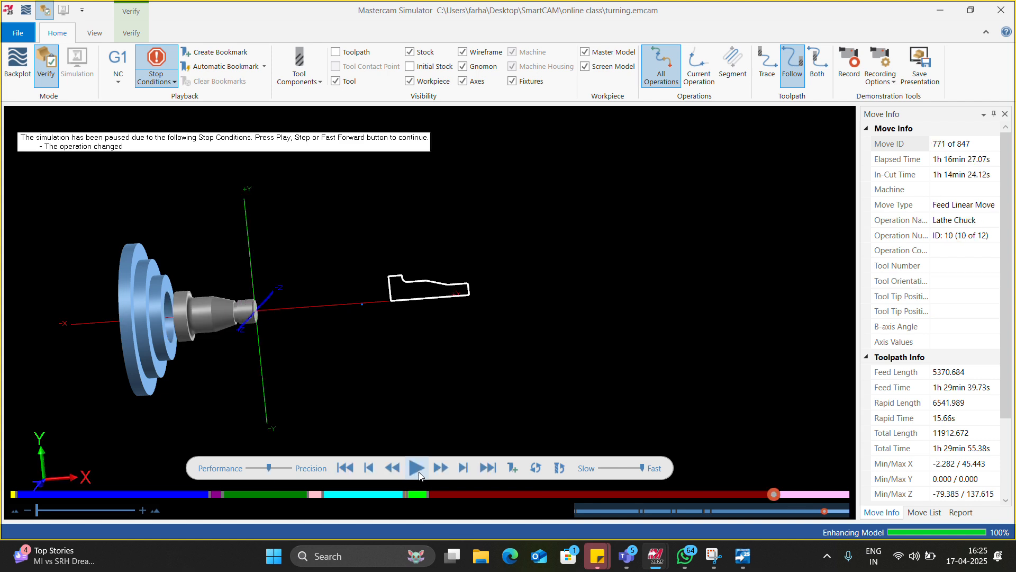
{"action": "left_click", "coordinate": [417, 471]}
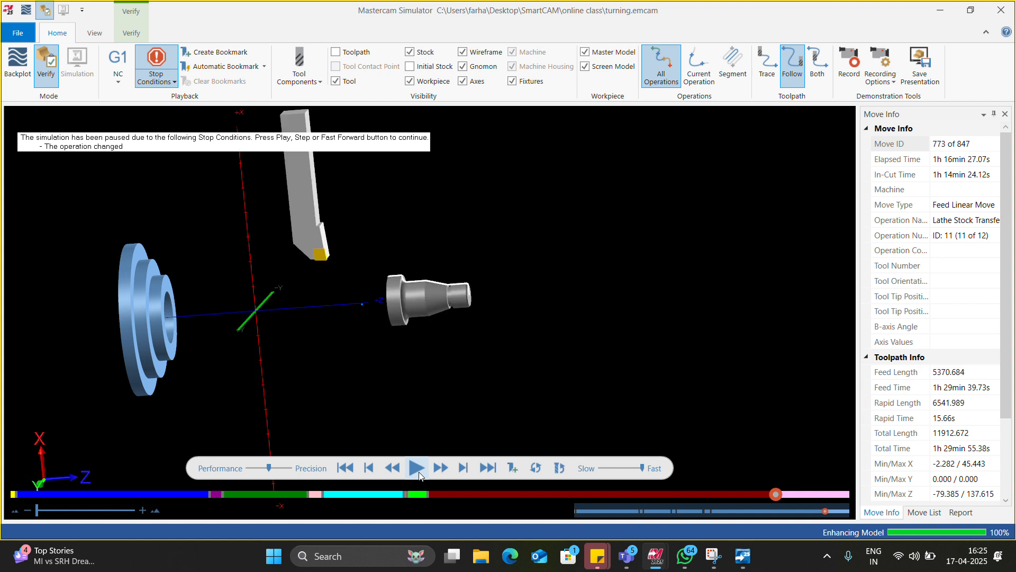
{"action": "left_click", "coordinate": [418, 471]}
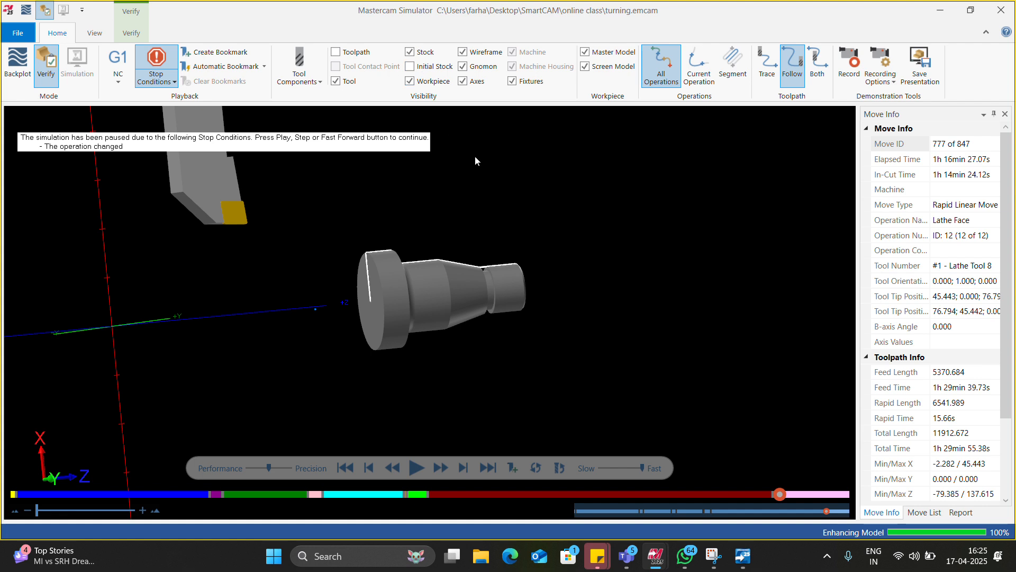
{"action": "left_click", "coordinate": [416, 465]}
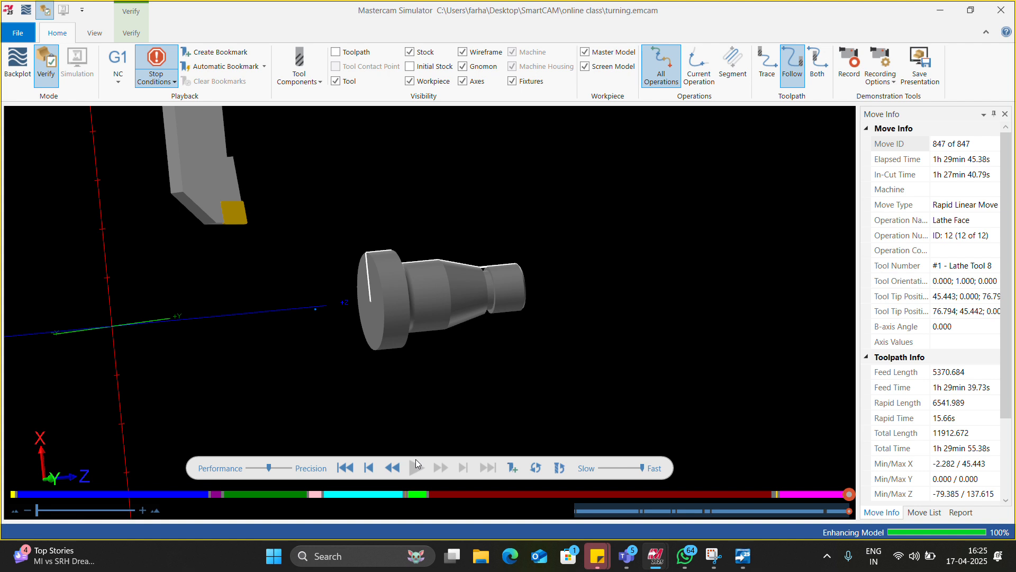
{"action": "scroll", "coordinate": [392, 333], "scroll_direction": "down", "scroll_amount": 3}
{"action": "middle_click_drag", "start_coordinate": [408, 316], "coordinate": [372, 307]}
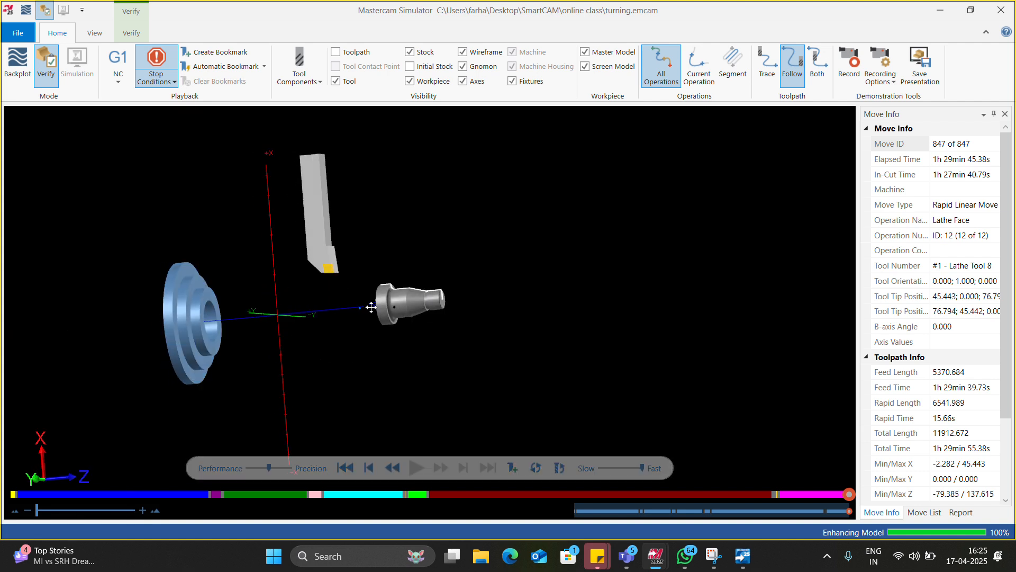
{"action": "scroll", "coordinate": [389, 310], "scroll_direction": "up", "scroll_amount": 5}
{"action": "scroll", "coordinate": [451, 339], "scroll_direction": "down", "scroll_amount": 6}
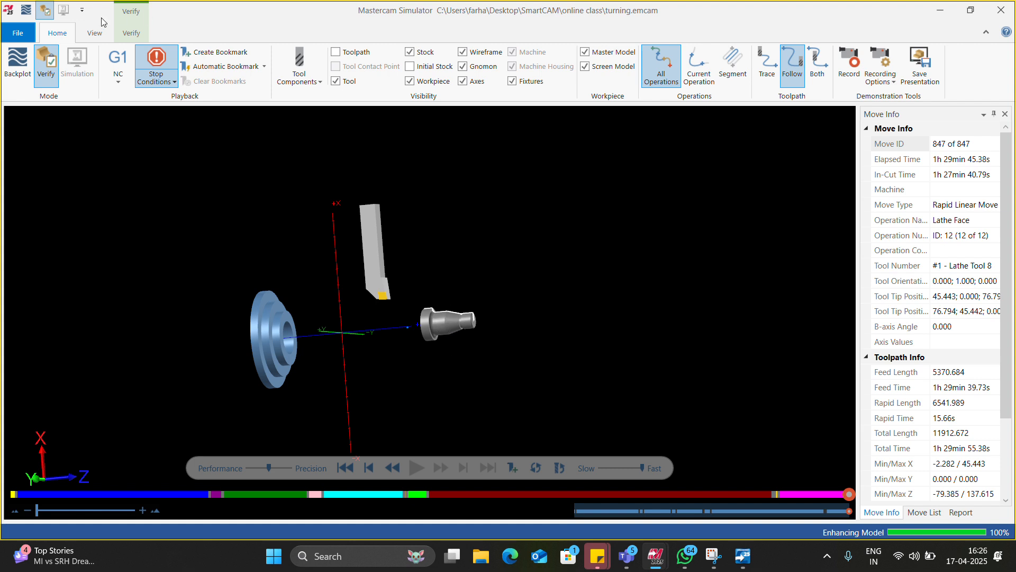
Step: Look through the simulator's view and verification options, and close the simulator to return to Mastercam Lathe
{"action": "left_click", "coordinate": [96, 33]}
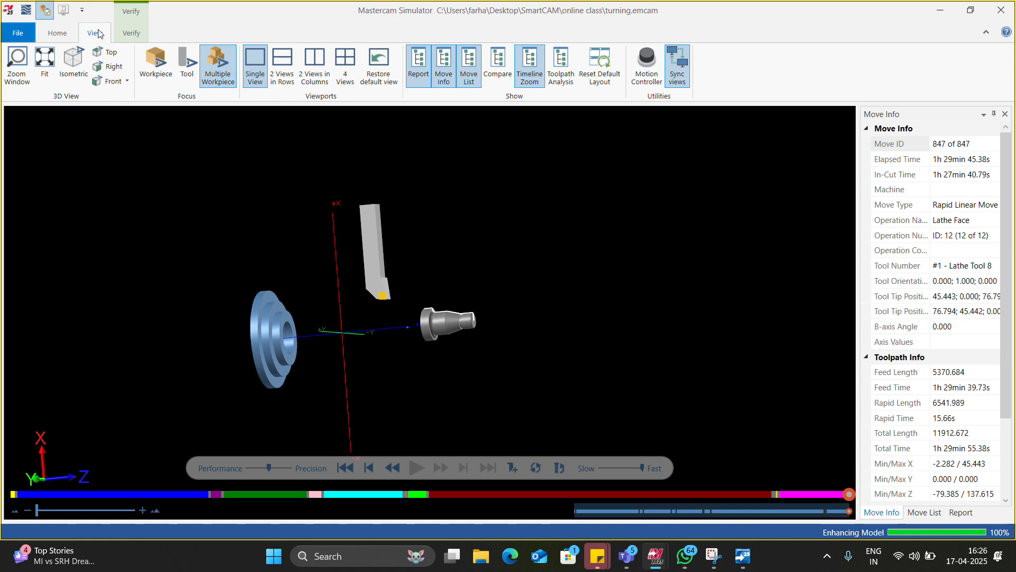
{"action": "left_click", "coordinate": [132, 33]}
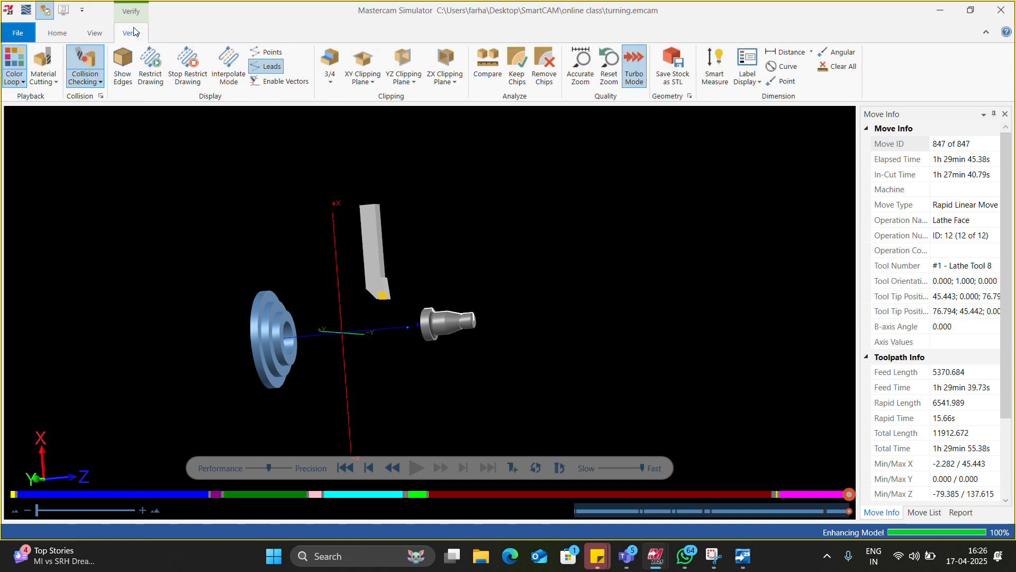
{"action": "left_click", "coordinate": [59, 32]}
{"action": "left_click", "coordinate": [1001, 10]}
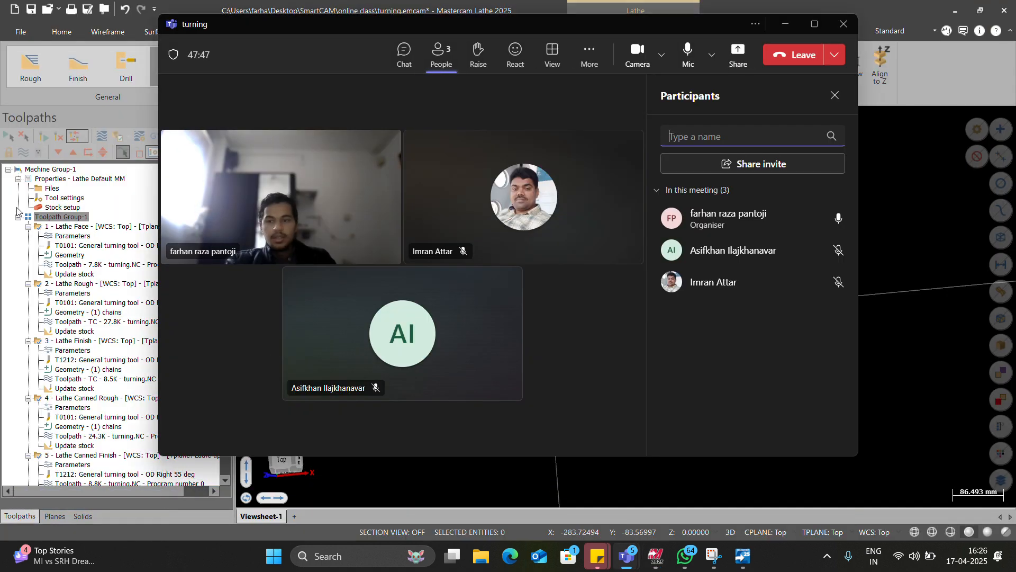
{"action": "left_click", "coordinate": [47, 190]}
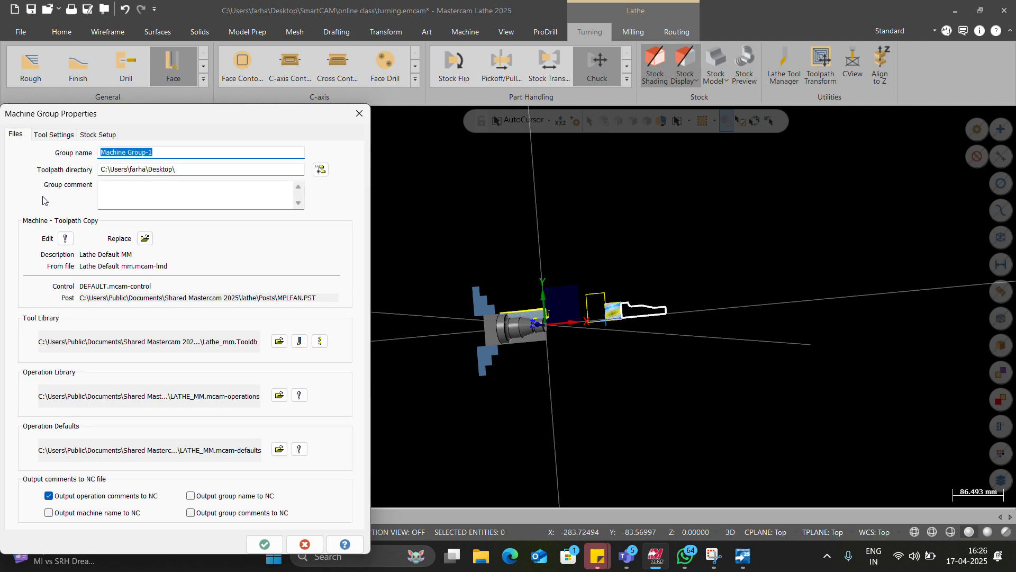
{"action": "left_click", "coordinate": [360, 114]}
{"action": "scroll", "coordinate": [64, 211], "scroll_direction": "up", "scroll_amount": 12}
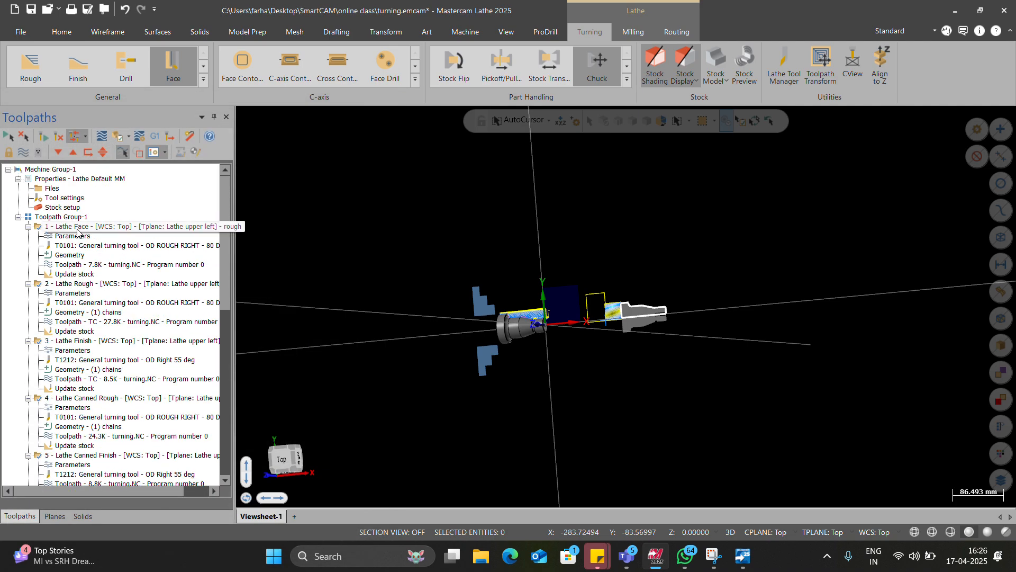
Step: Review the left spindle chuck jaws' parameters in the stock setup, preview the lathe boundaries, and close the machine group properties
{"action": "left_click", "coordinate": [39, 216]}
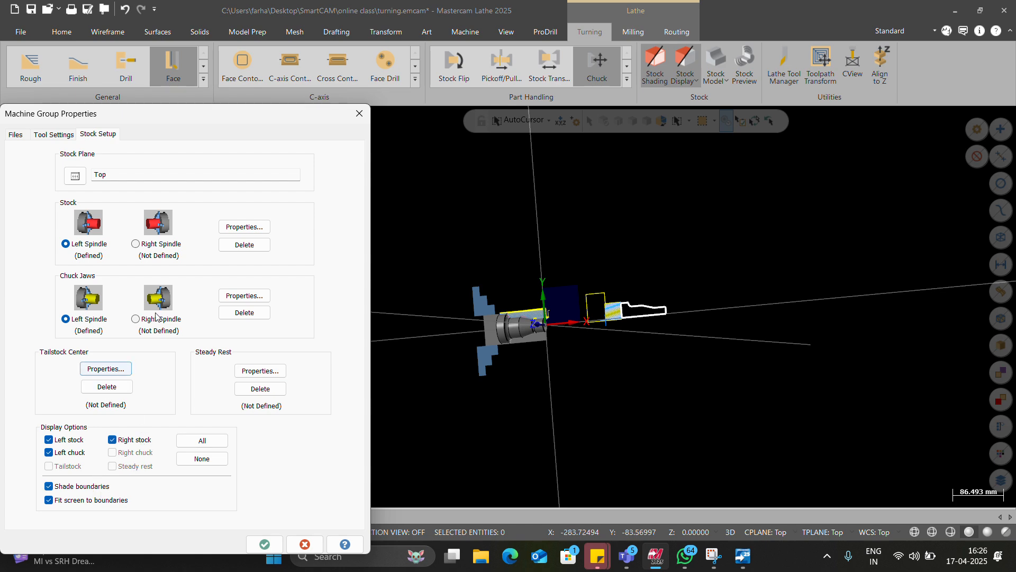
{"action": "left_click", "coordinate": [235, 295]}
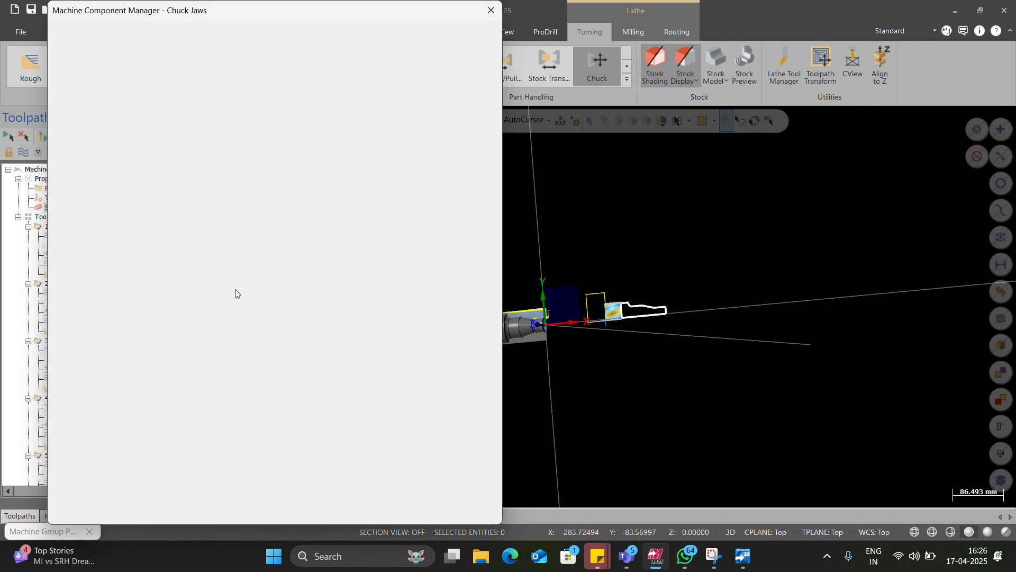
{"action": "left_click", "coordinate": [118, 93]}
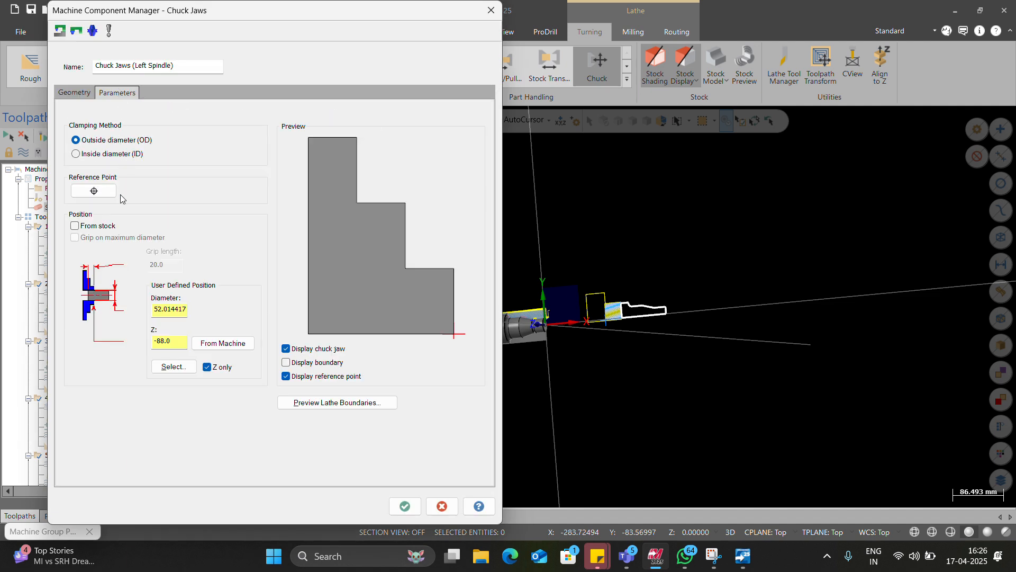
{"action": "left_click", "coordinate": [374, 398]}
{"action": "key", "text": "Return"}
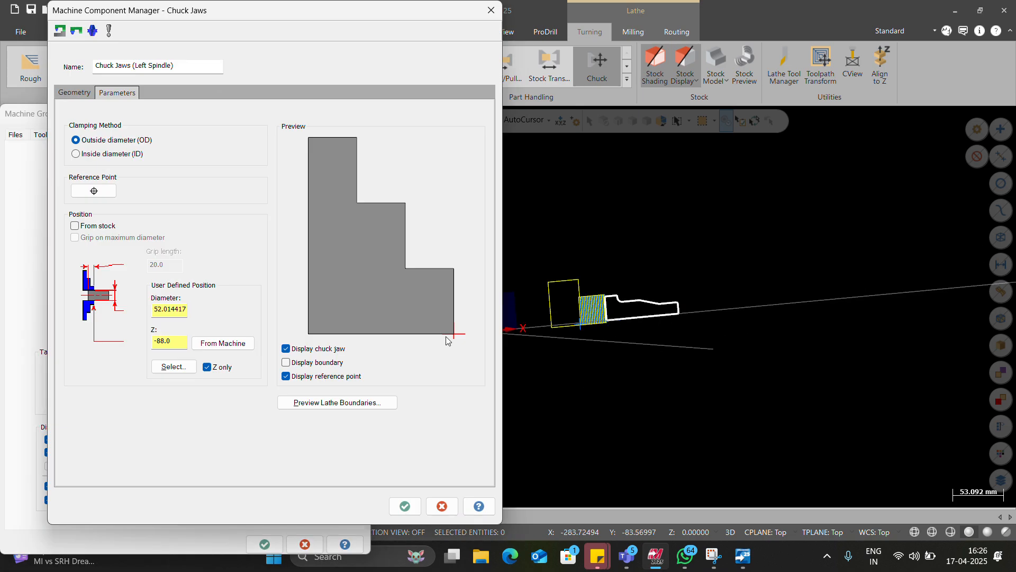
{"action": "left_click", "coordinate": [433, 503]}
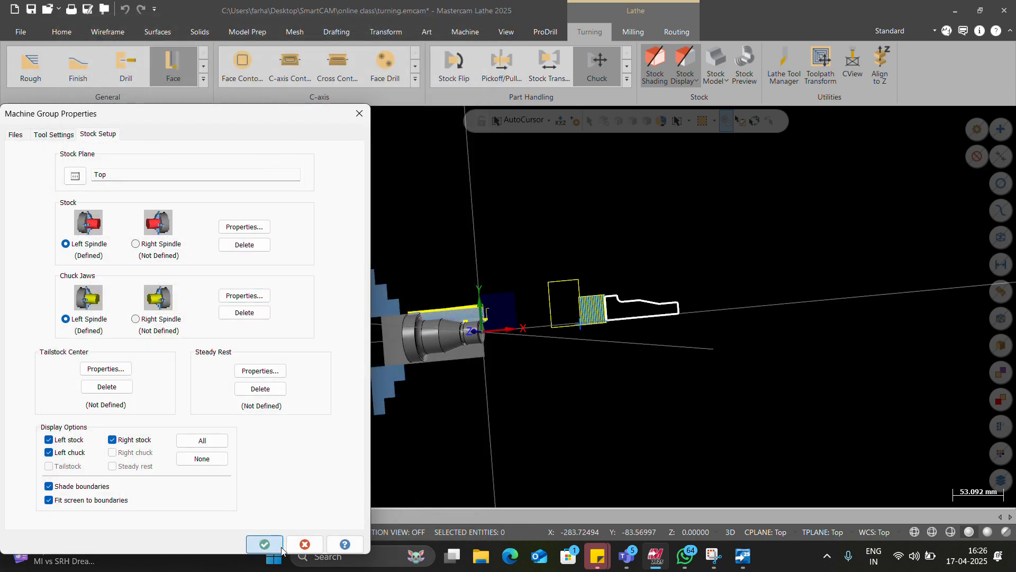
{"action": "left_click", "coordinate": [264, 544]}
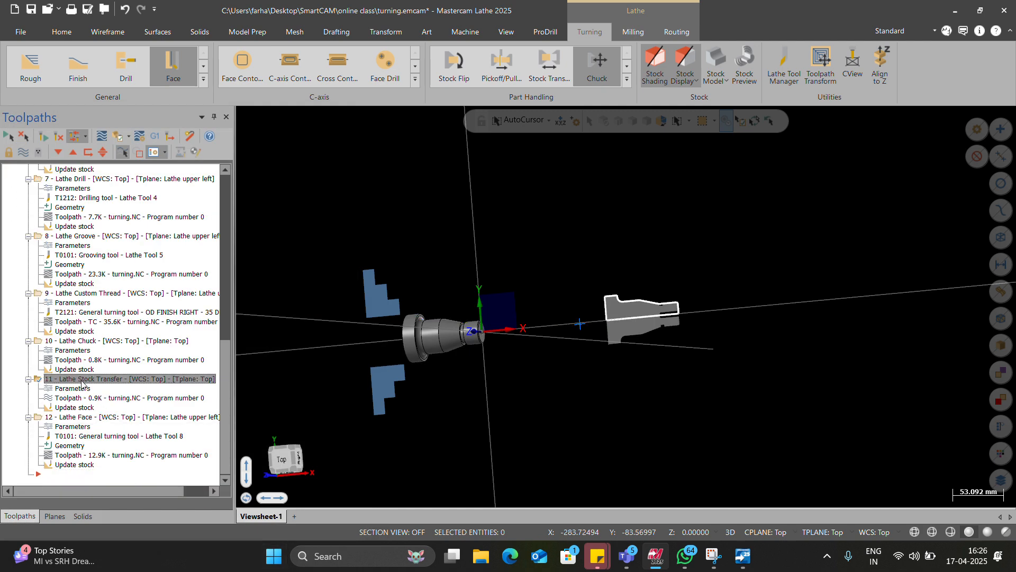
Step: Review the parameters of operation 11, Lathe Stock Transfer, and accept them with toolpath generation enabled
{"action": "left_click", "coordinate": [73, 390]}
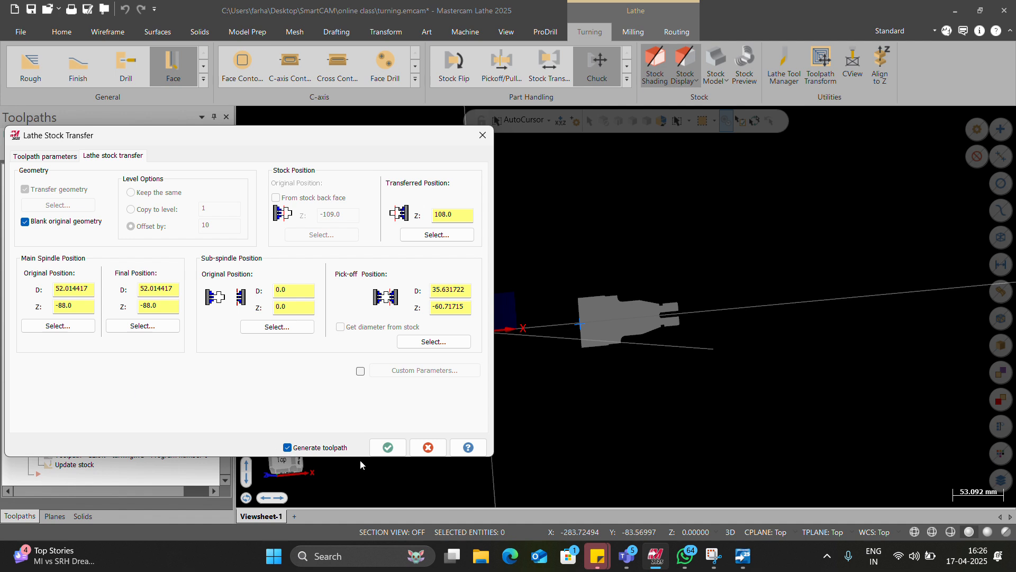
{"action": "left_click", "coordinate": [58, 161]}
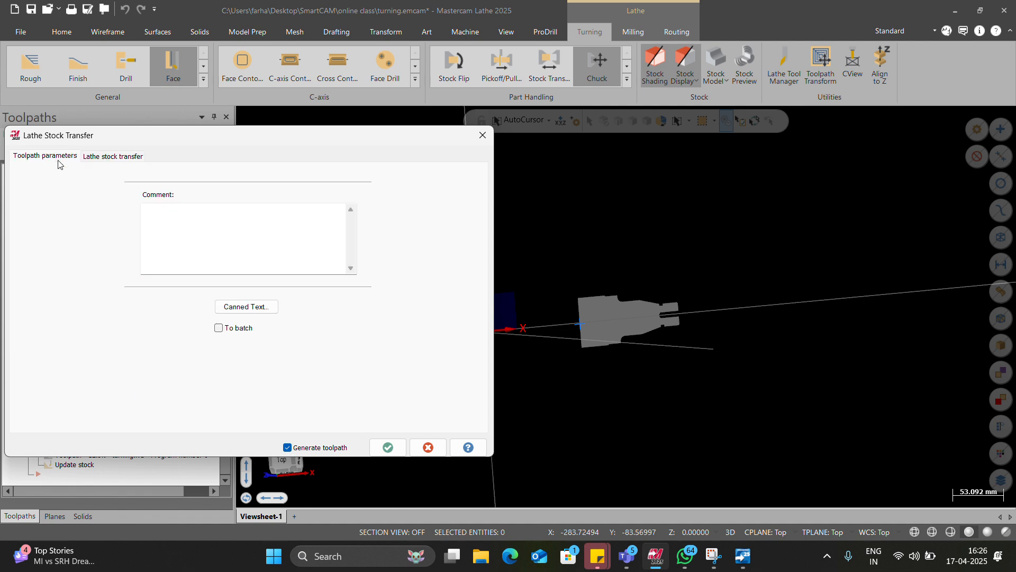
{"action": "left_click", "coordinate": [88, 158]}
{"action": "left_click", "coordinate": [386, 447]}
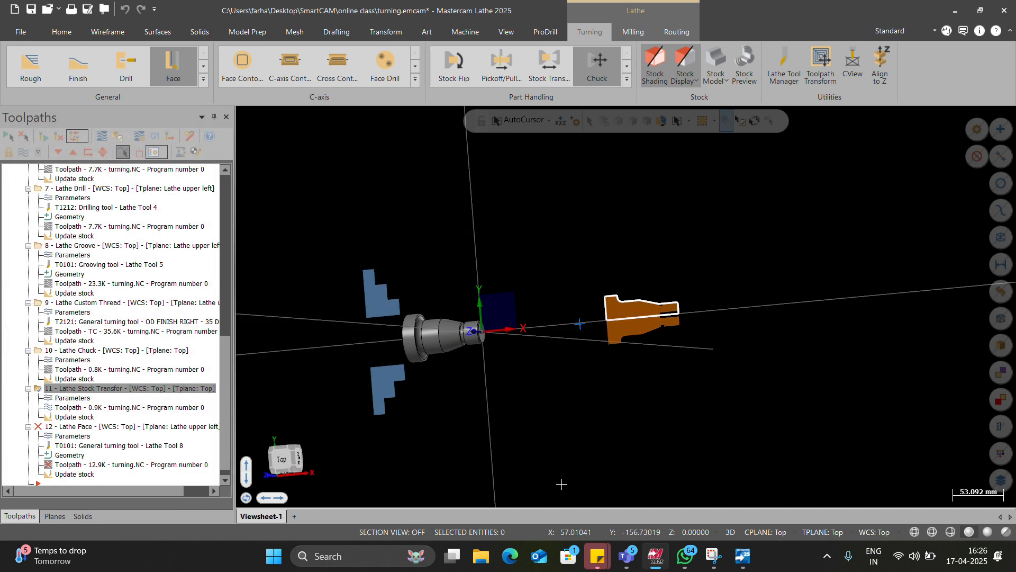
Step: Check the open 7.NC program in Code Expert and the turning meeting in Microsoft Teams, and return to Mastercam Lathe
{"action": "mouse_move", "coordinate": [651, 560]}
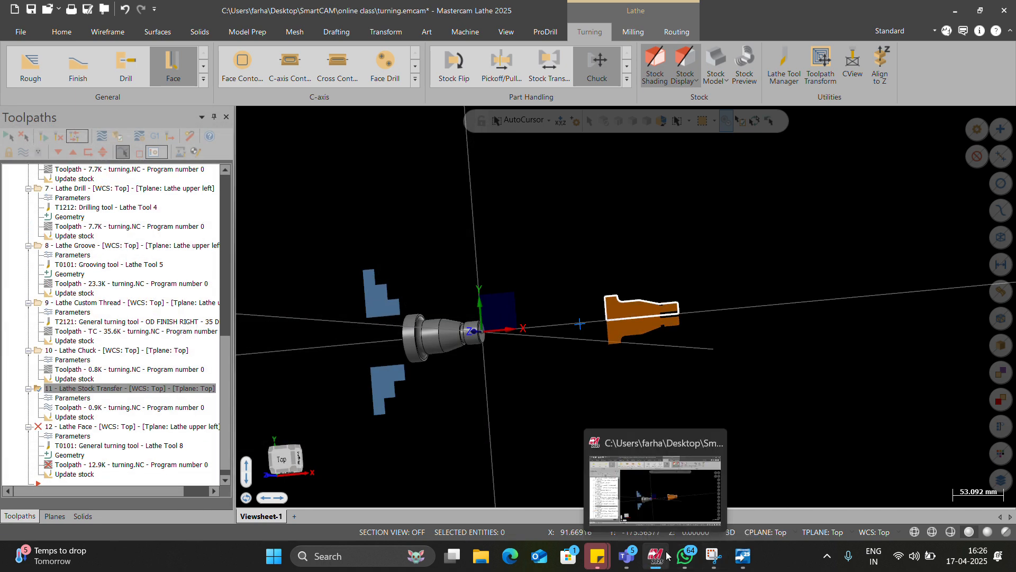
{"action": "left_click", "coordinate": [725, 537]}
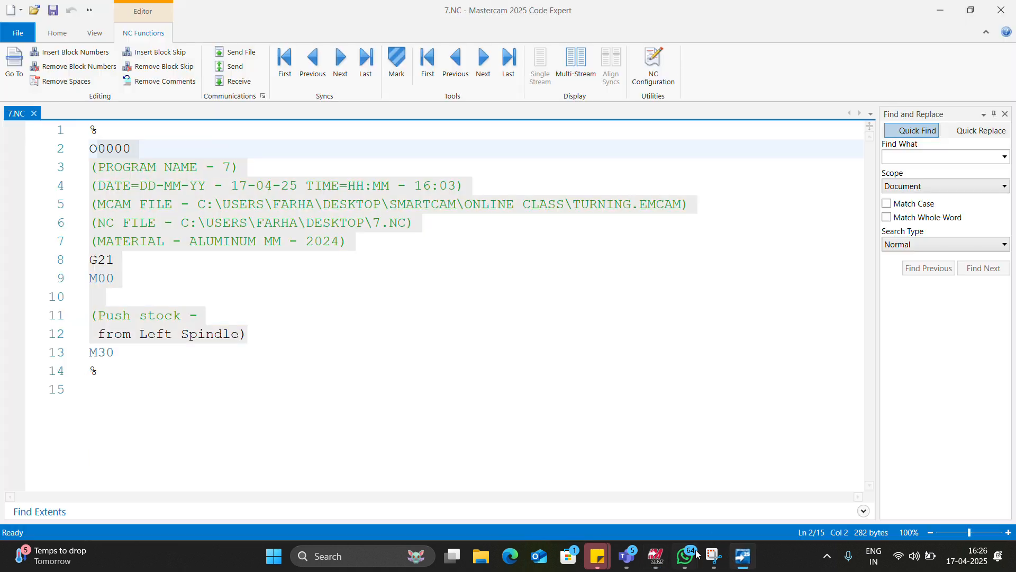
{"action": "mouse_move", "coordinate": [629, 561]}
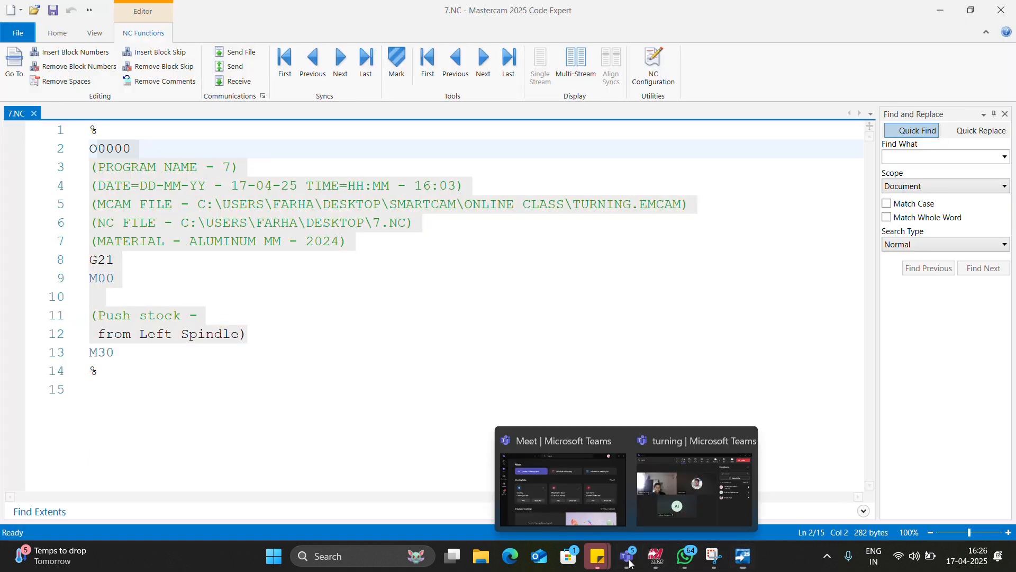
{"action": "left_click", "coordinate": [694, 488]}
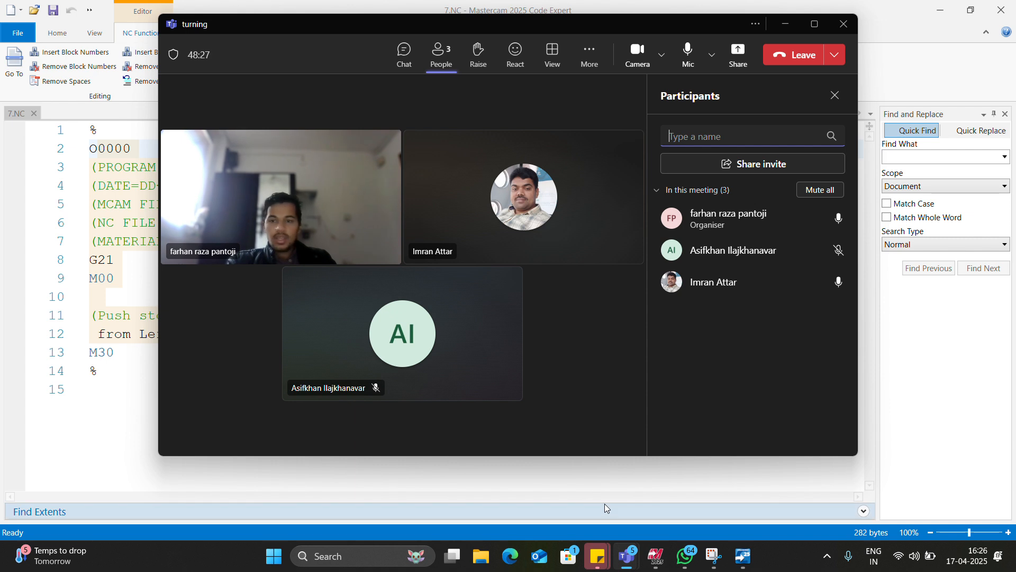
{"action": "mouse_move", "coordinate": [635, 559]}
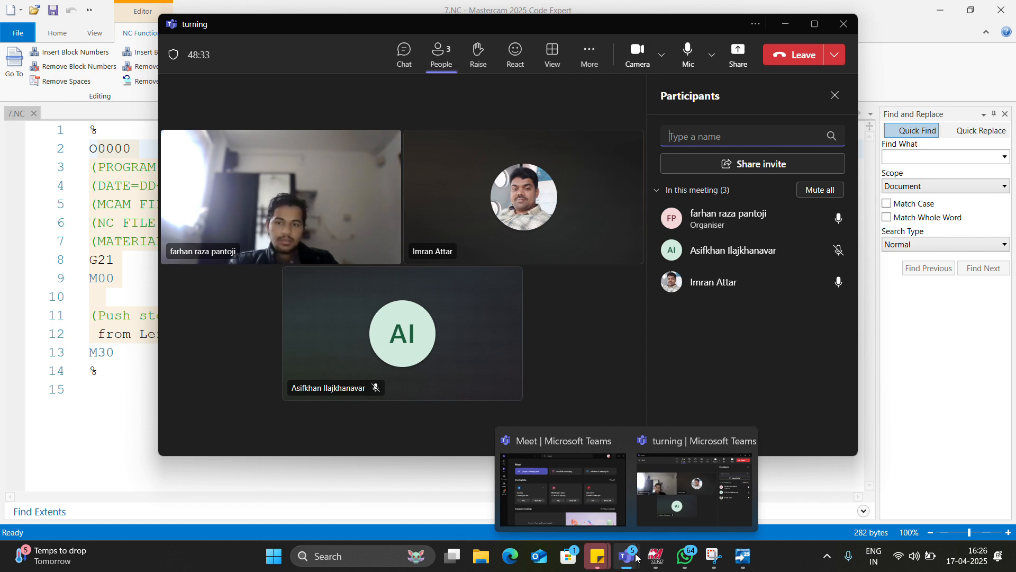
{"action": "left_click", "coordinate": [951, 17]}
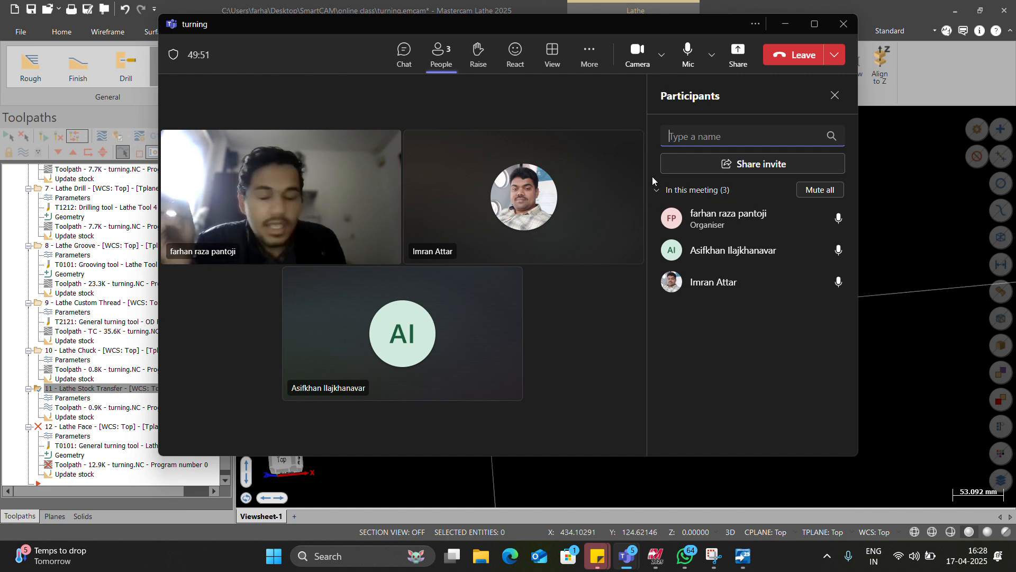
{"action": "left_click", "coordinate": [786, 24]}
Step: Post only operation 11, Lathe Stock Transfer, and save the NC file to the Desktop as 669.NC
{"action": "scroll", "coordinate": [111, 347], "scroll_direction": "down", "scroll_amount": 1}
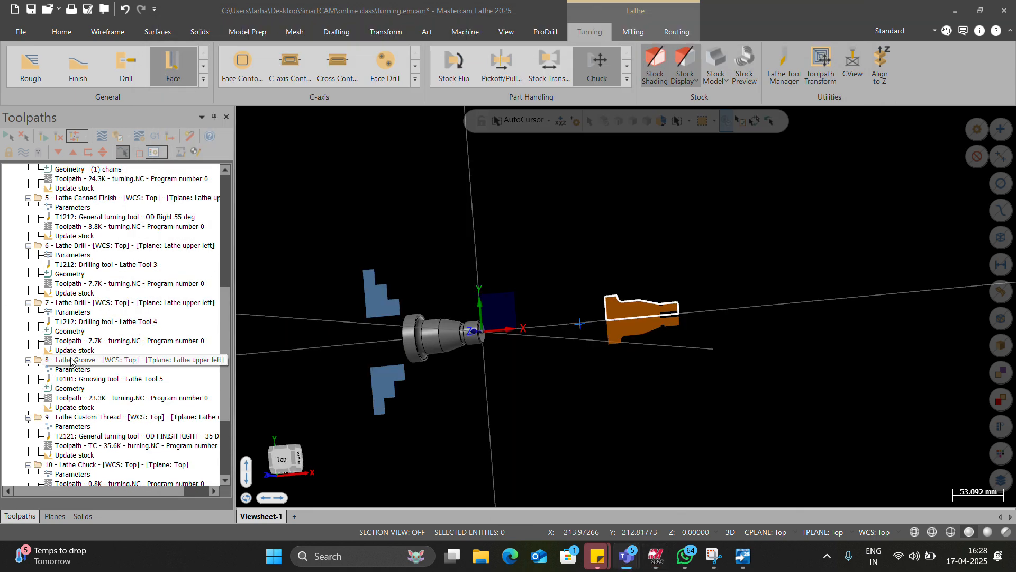
{"action": "left_click", "coordinate": [98, 341]}
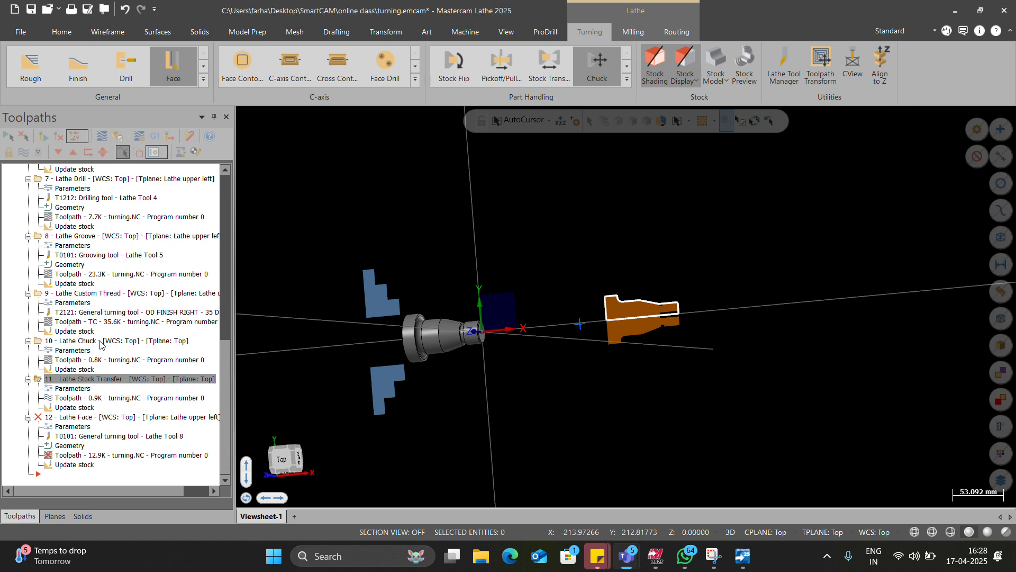
{"action": "left_click", "coordinate": [97, 377]}
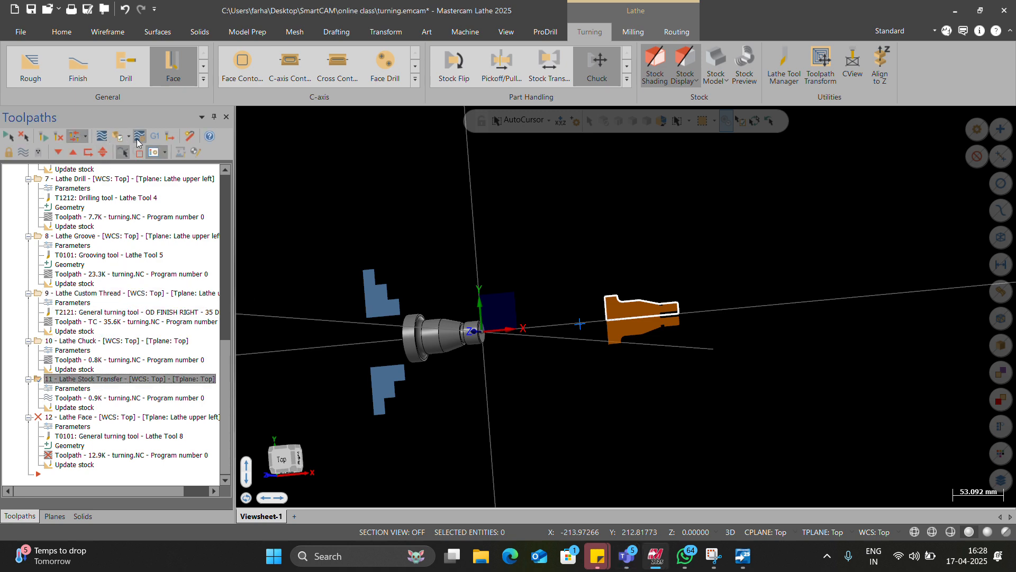
{"action": "left_click", "coordinate": [154, 136]}
{"action": "left_click", "coordinate": [81, 387]}
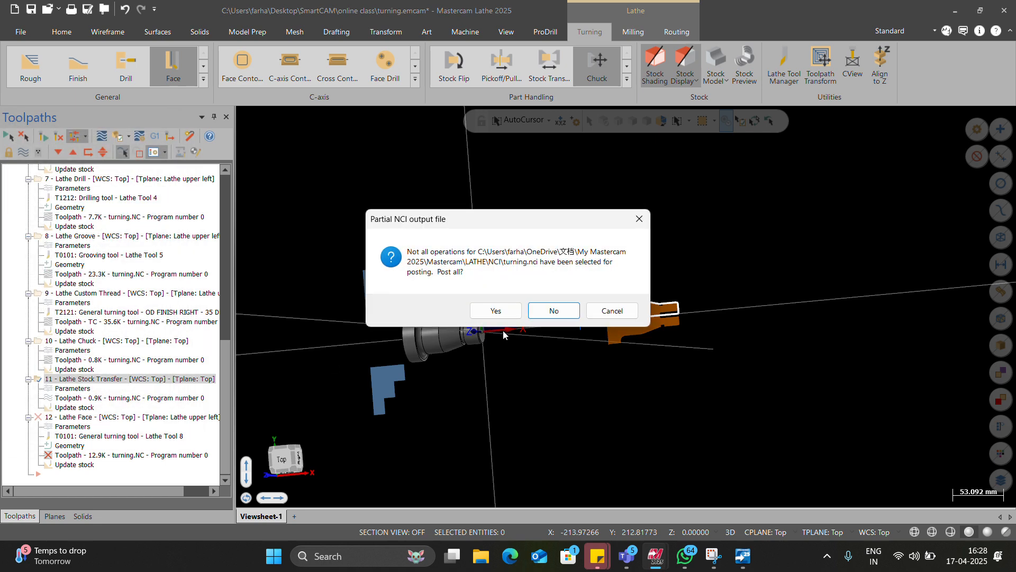
{"action": "left_click", "coordinate": [544, 308]}
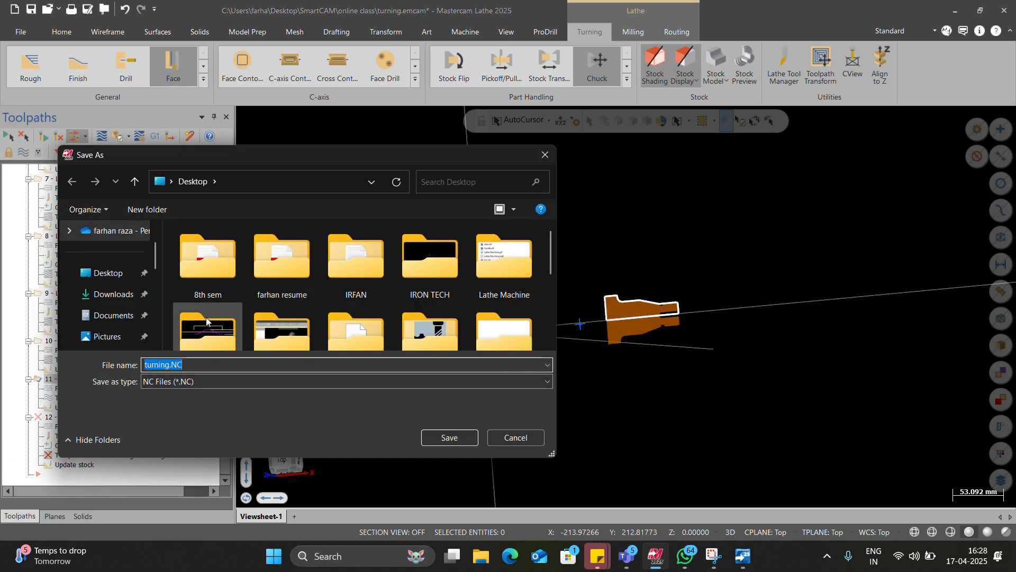
{"action": "type", "text": "kkk"}
{"action": "key", "text": "Return"}
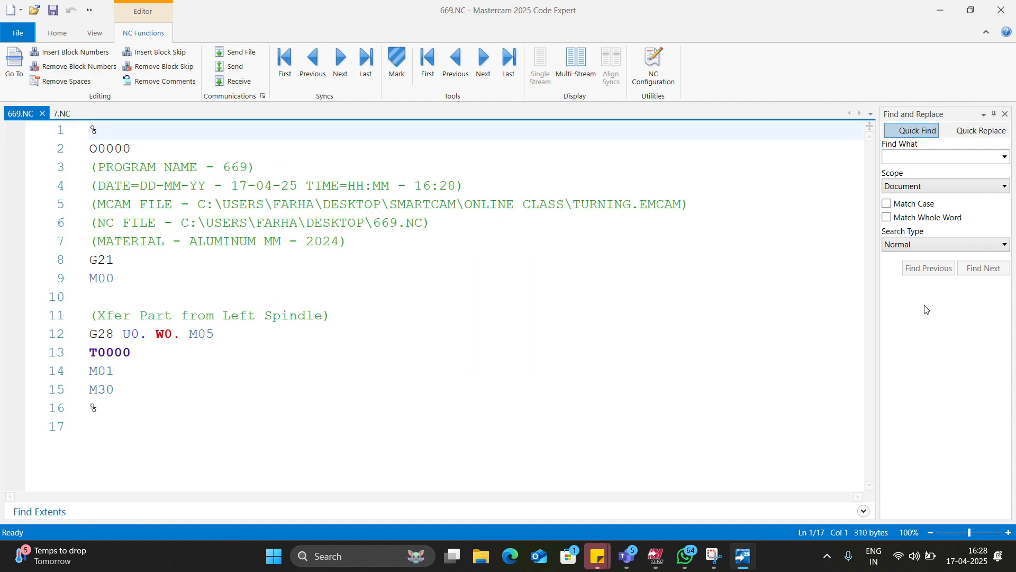
Step: Switch to the turning meeting in Microsoft Teams and share the 669.NC Code Expert window
{"action": "left_click", "coordinate": [982, 285]}
{"action": "left_click", "coordinate": [690, 233]}
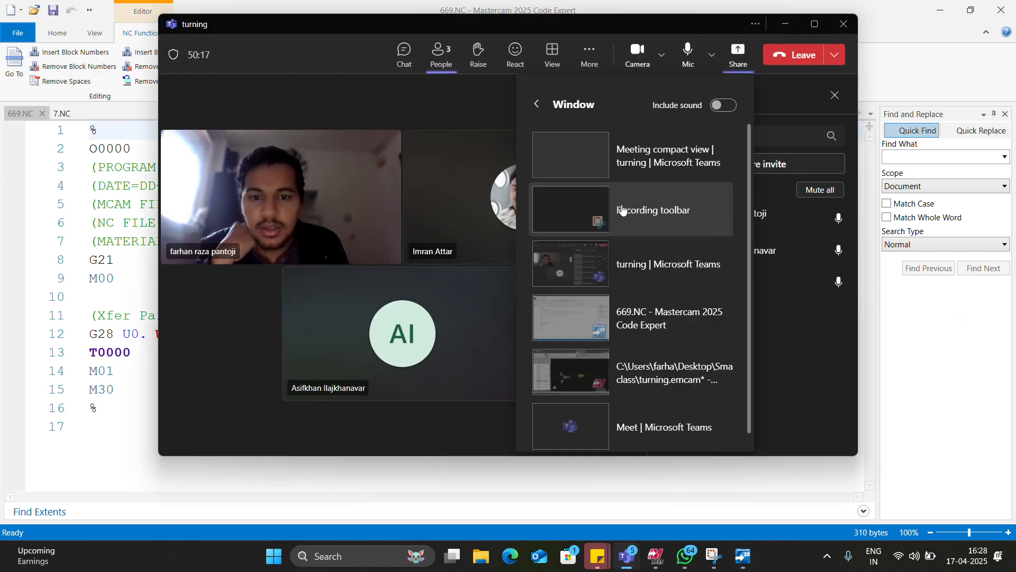
{"action": "left_click", "coordinate": [621, 314]}
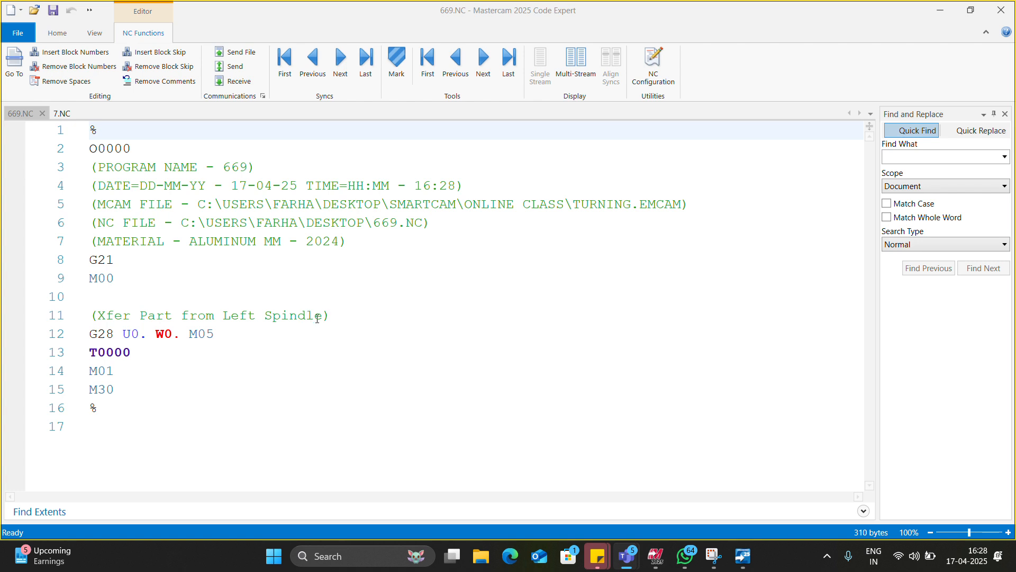
Step: Examine the 669.NC code, highlighting lines 3 to 10 and the part transfer comment on line 11, and stop sharing the window
{"action": "left_click_drag", "start_coordinate": [324, 317], "coordinate": [98, 316]}
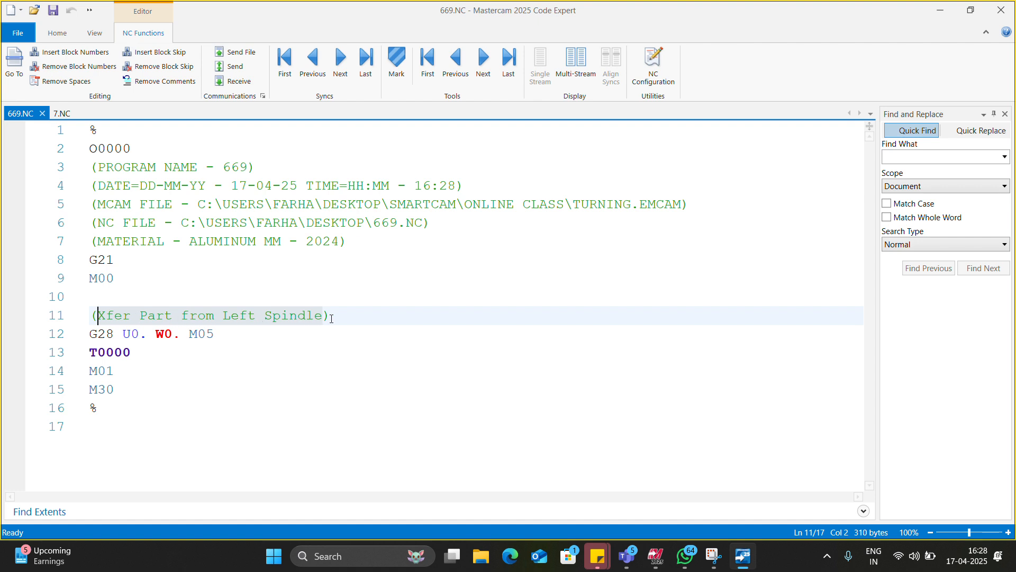
{"action": "left_click_drag", "start_coordinate": [91, 316], "coordinate": [82, 168]}
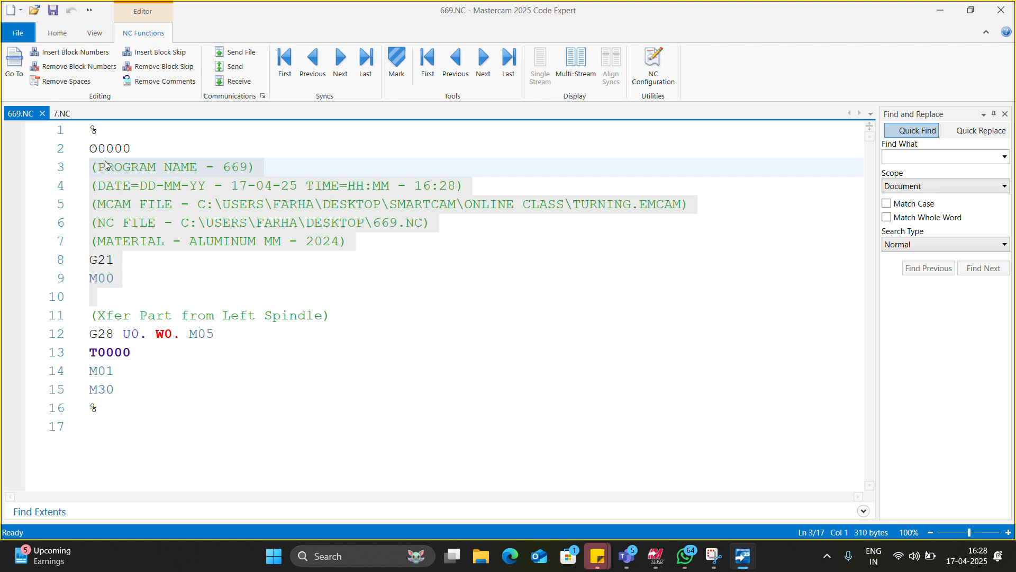
{"action": "left_click", "coordinate": [927, 531]}
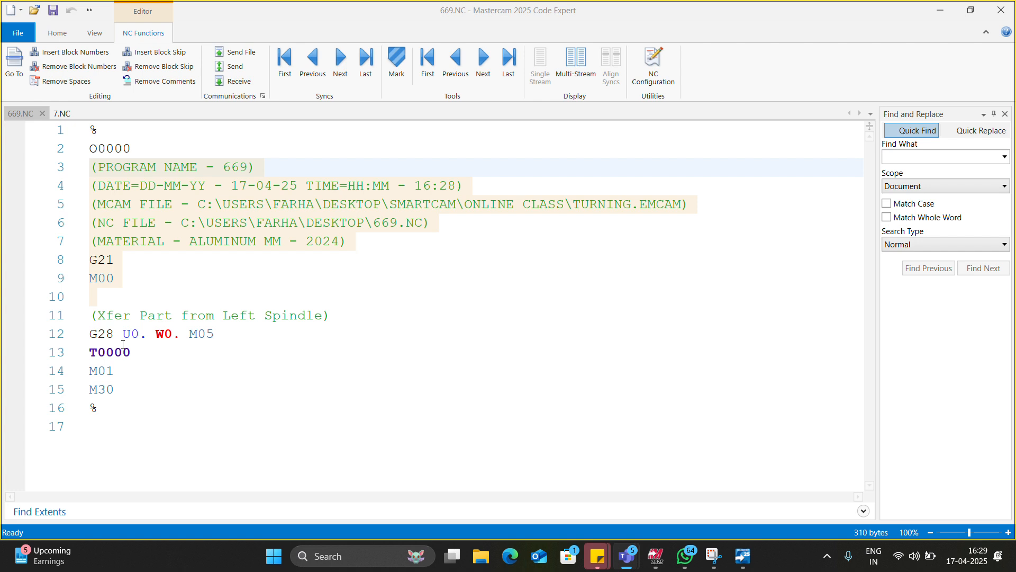
{"action": "left_click_drag", "start_coordinate": [91, 316], "coordinate": [339, 317]}
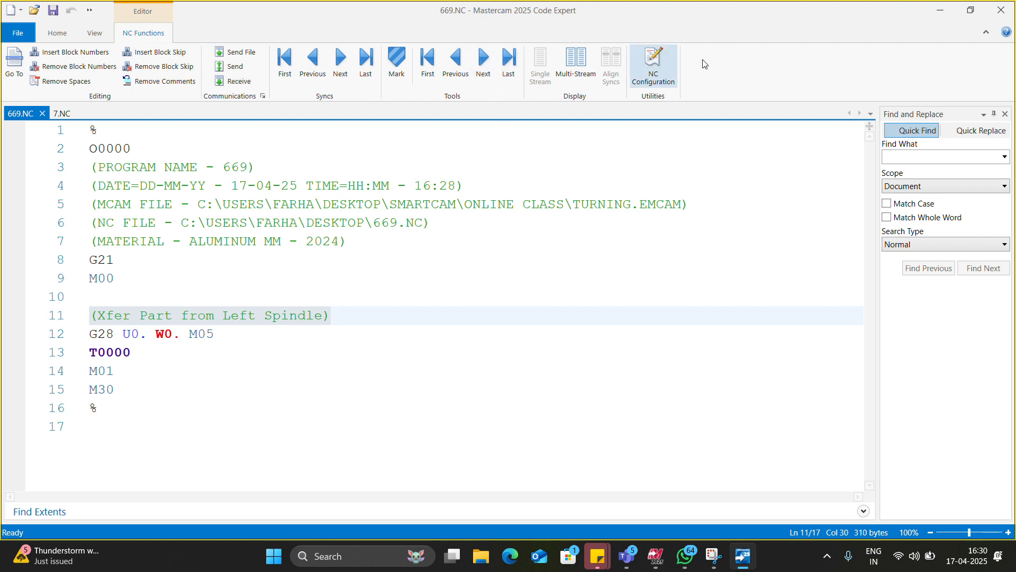
{"action": "left_click", "coordinate": [977, 232]}
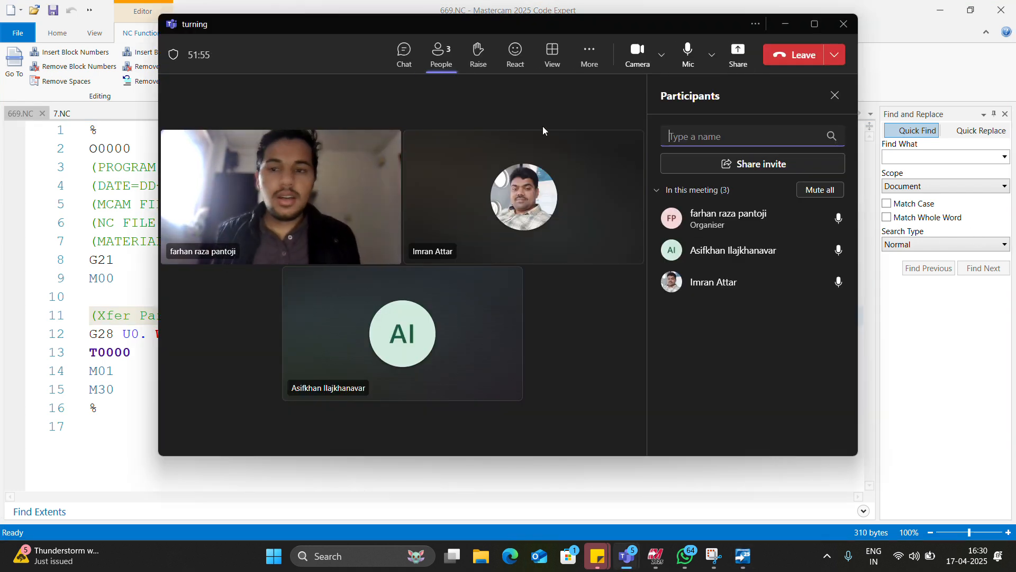